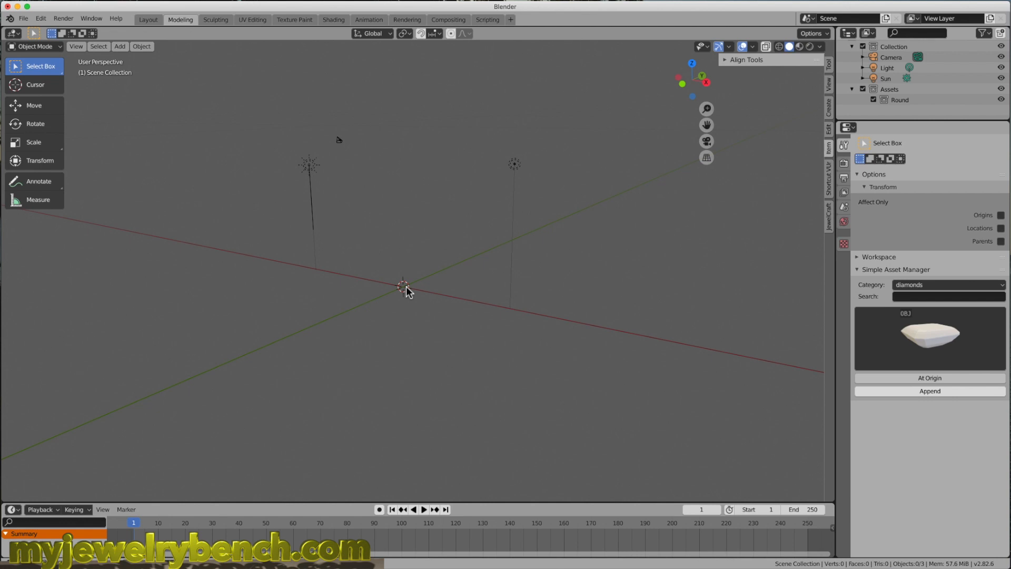
Append the Round diamond from the diamonds asset category and scale it up uniformly by about 16 times
{"action": "middle_click_drag", "start_coordinate": [390, 312], "coordinate": [390, 317]}
{"action": "middle_click_drag", "start_coordinate": [438, 295], "coordinate": [437, 297]}
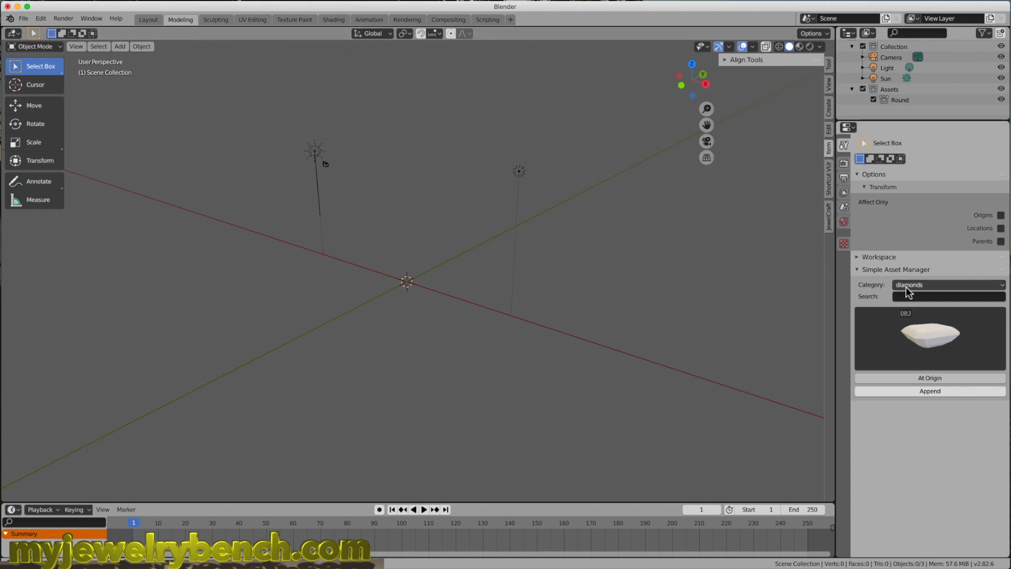
{"action": "left_click", "coordinate": [869, 337]}
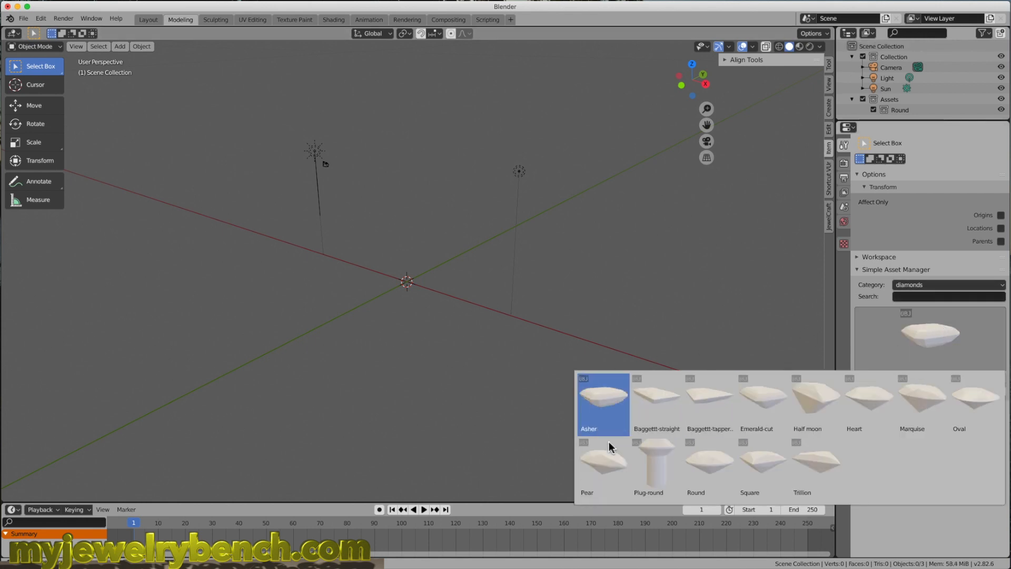
{"action": "left_click", "coordinate": [710, 463]}
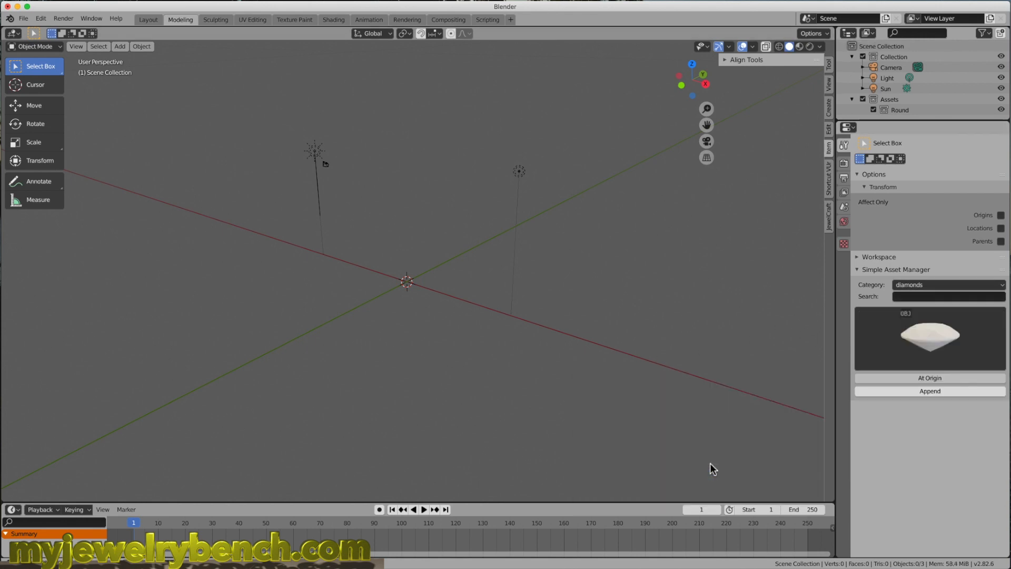
{"action": "left_click", "coordinate": [925, 395]}
{"action": "scroll", "coordinate": [404, 304], "scroll_direction": "up", "scroll_amount": 2}
{"action": "key", "text": "s"}
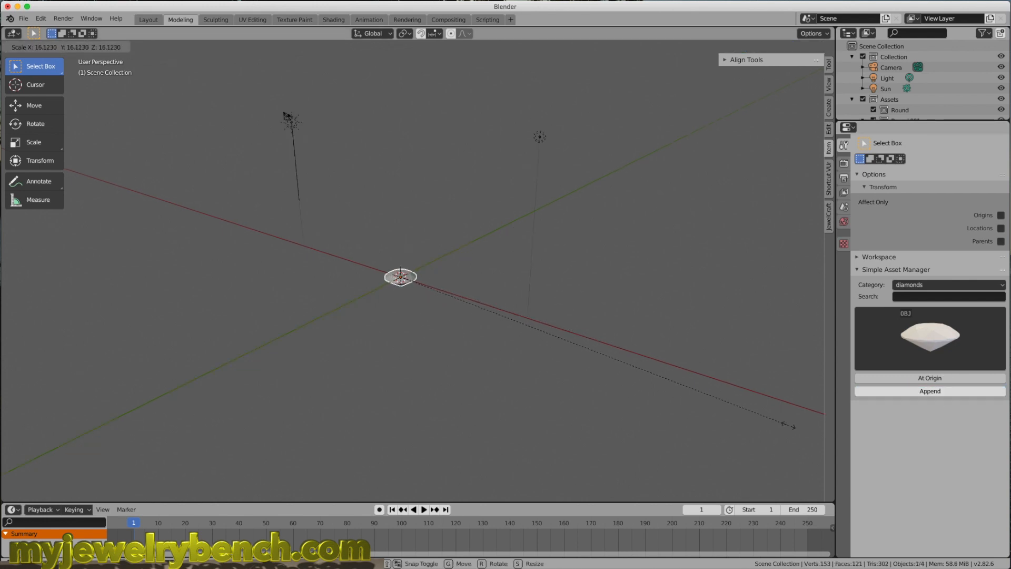
{"action": "left_click", "coordinate": [788, 425]}
Display the diamond's transform dimensions and scale it uniformly to about 6.5 mm in diameter
{"action": "left_click", "coordinate": [829, 82]}
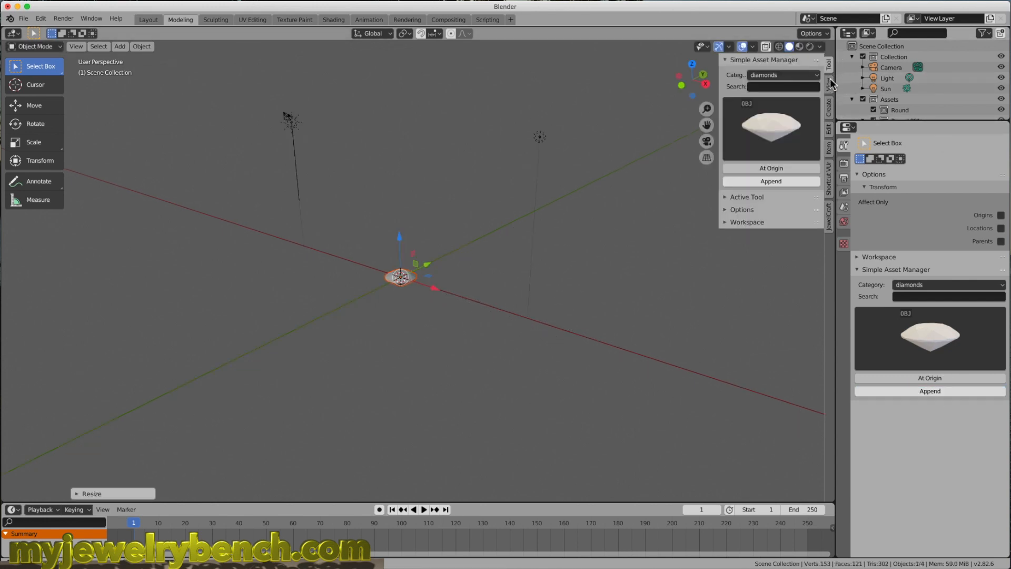
{"action": "key", "text": "alt+a"}
{"action": "left_click", "coordinate": [829, 130]}
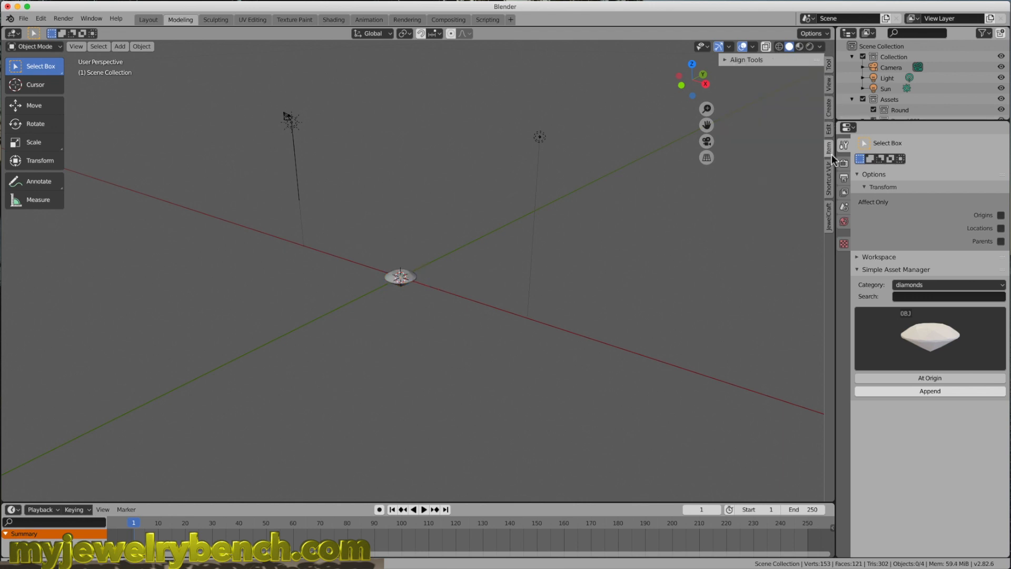
{"action": "left_click", "coordinate": [731, 60]}
{"action": "left_click", "coordinate": [406, 268]}
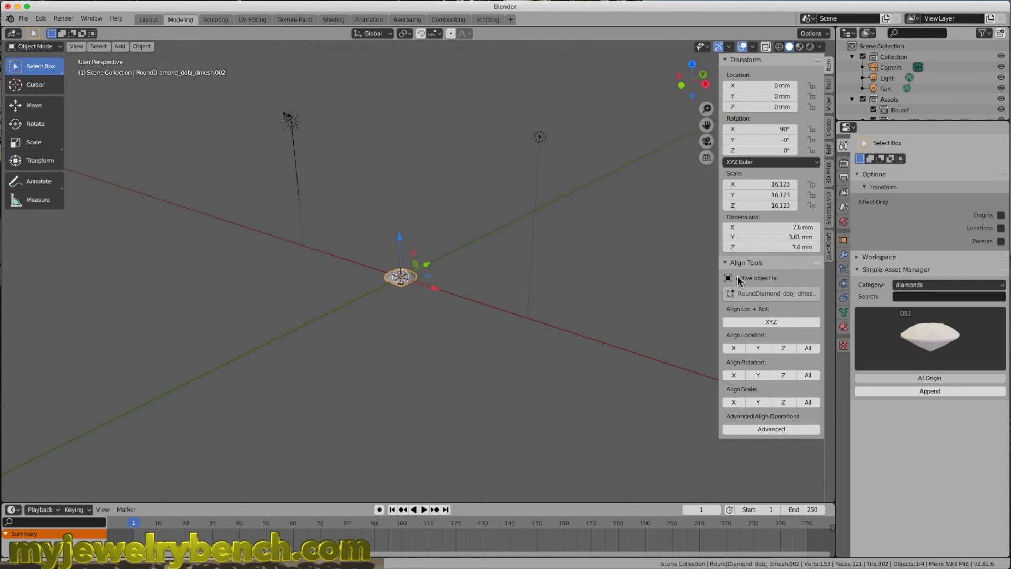
{"action": "left_click", "coordinate": [728, 261]}
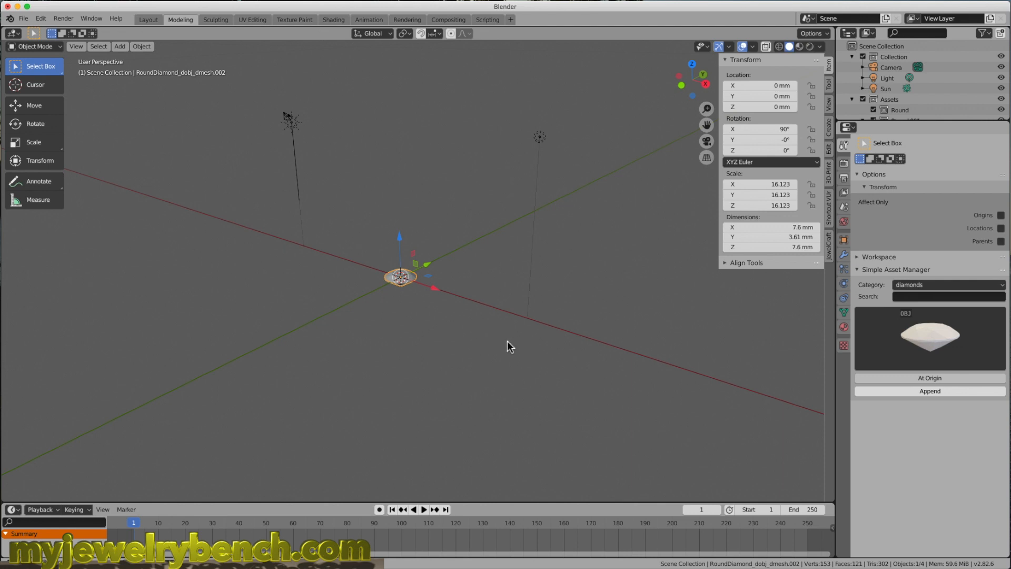
{"action": "key", "text": "s"}
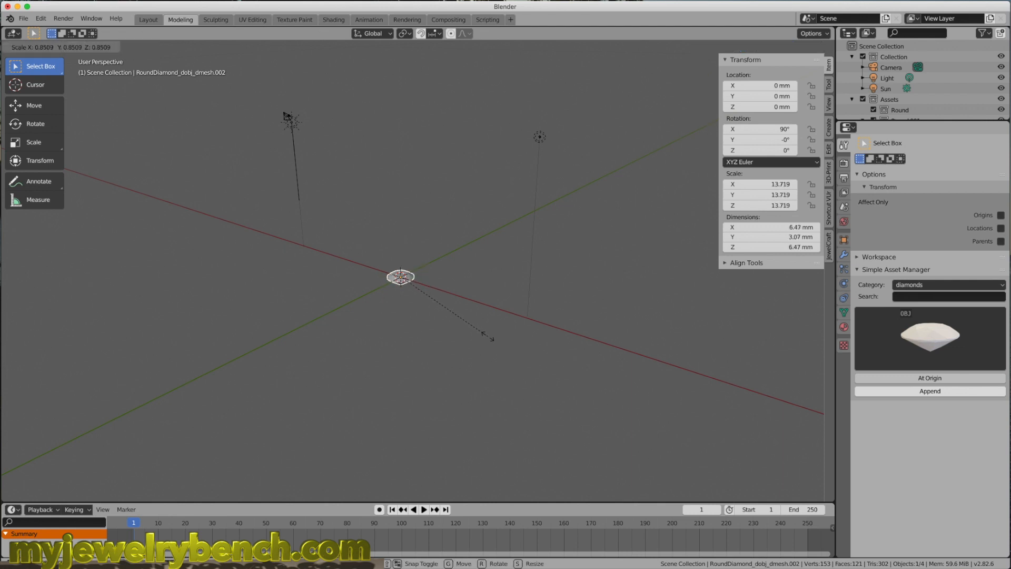
{"action": "left_click", "coordinate": [484, 339]}
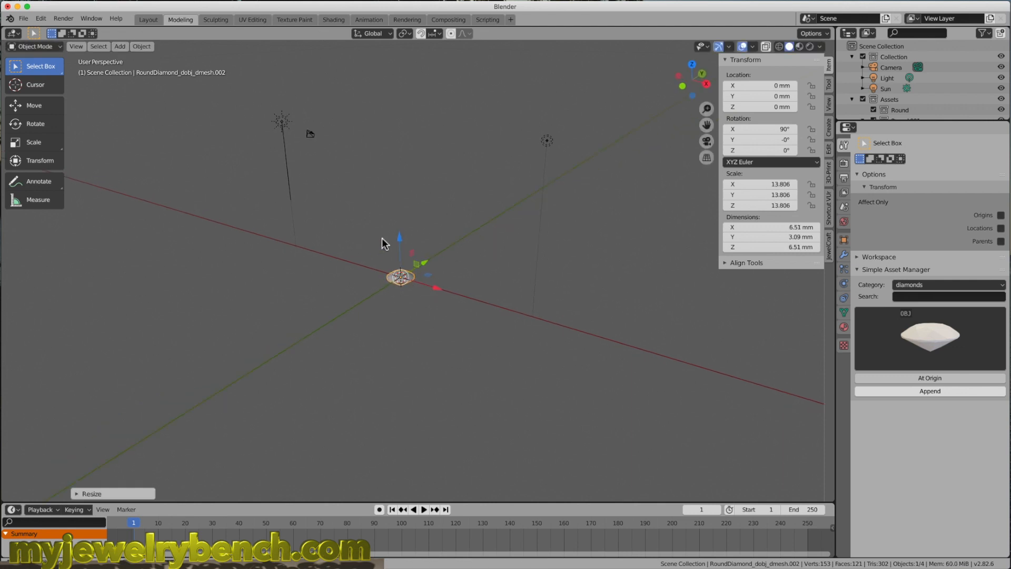
Raise the diamond straight up along Z to about 33.6 mm above the origin
{"action": "left_click_drag", "start_coordinate": [401, 240], "coordinate": [408, 116]}
{"action": "key", "text": "Escape"}
{"action": "left_click_drag", "start_coordinate": [399, 241], "coordinate": [416, 99]}
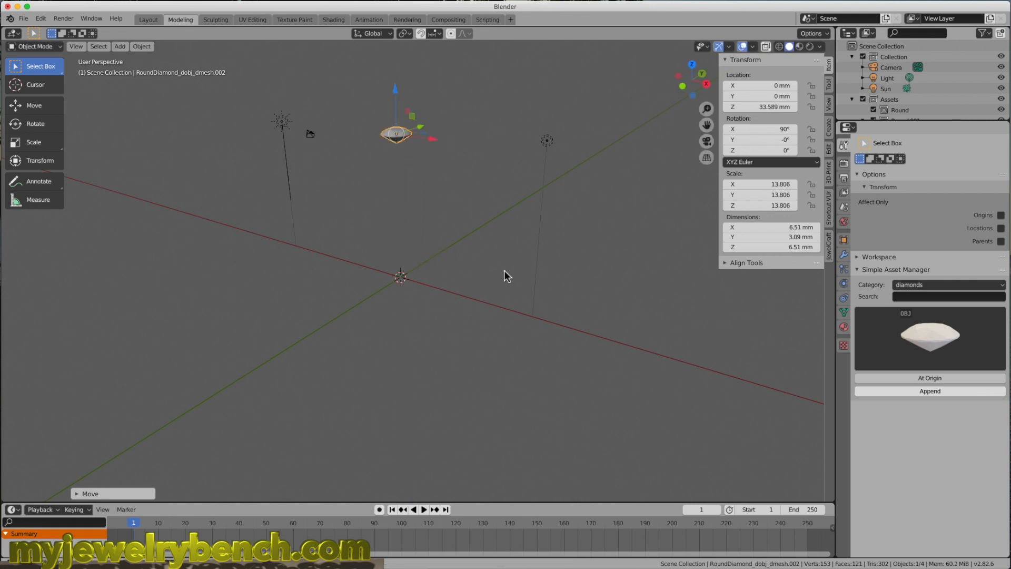
Append the 6 Prong Head Round2 asset from the Round subcategory of the heads category
{"action": "left_click", "coordinate": [902, 284]}
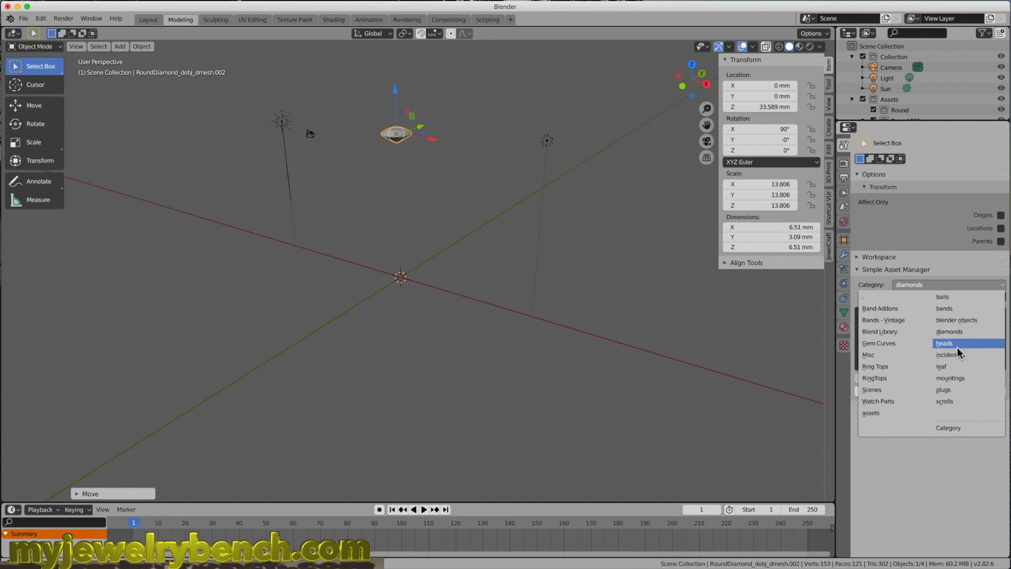
{"action": "left_click", "coordinate": [948, 343]}
{"action": "left_click", "coordinate": [916, 297]}
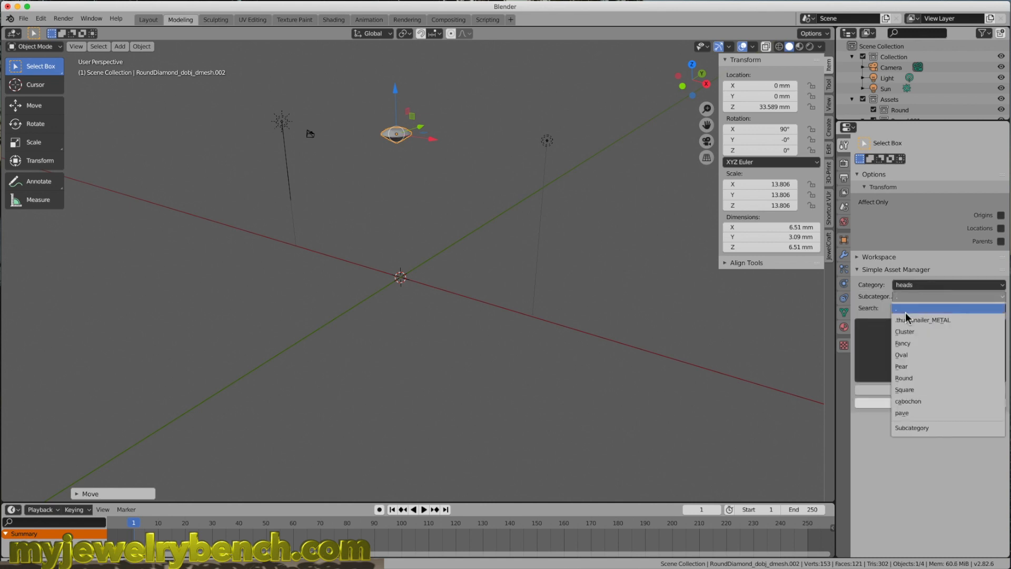
{"action": "left_click", "coordinate": [904, 378]}
{"action": "left_click", "coordinate": [933, 368]}
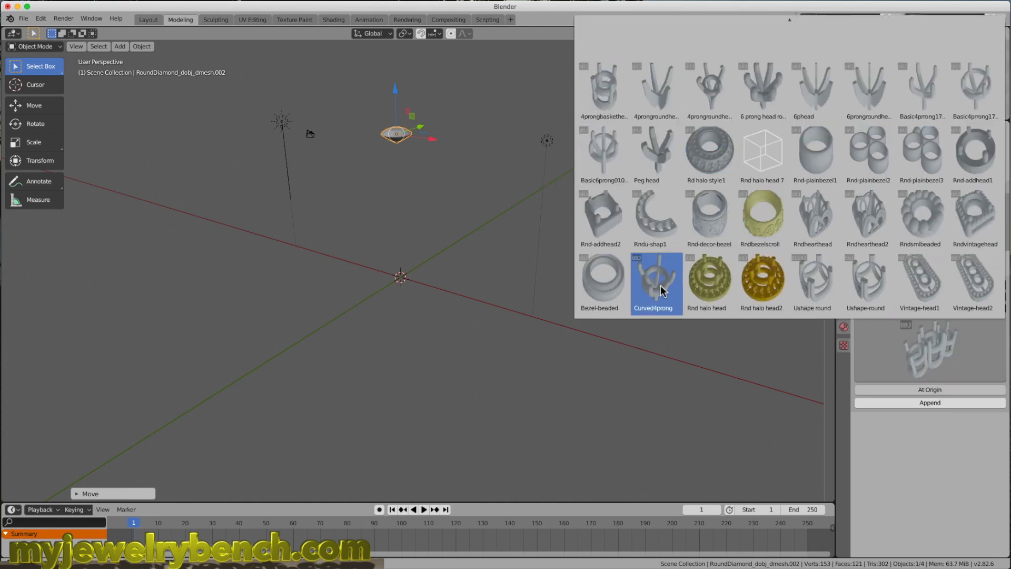
{"action": "left_click", "coordinate": [879, 98]}
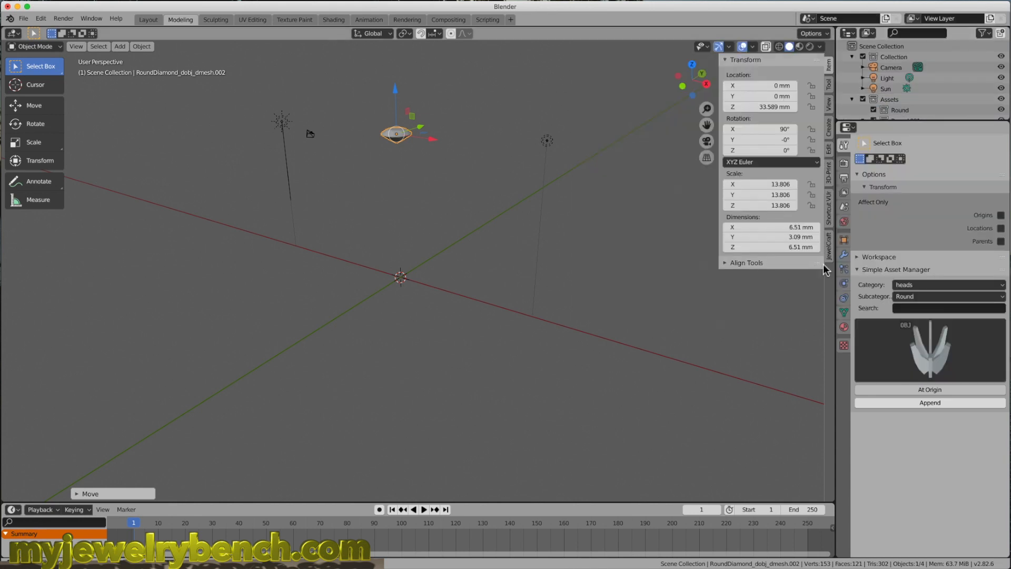
{"action": "left_click", "coordinate": [930, 350]}
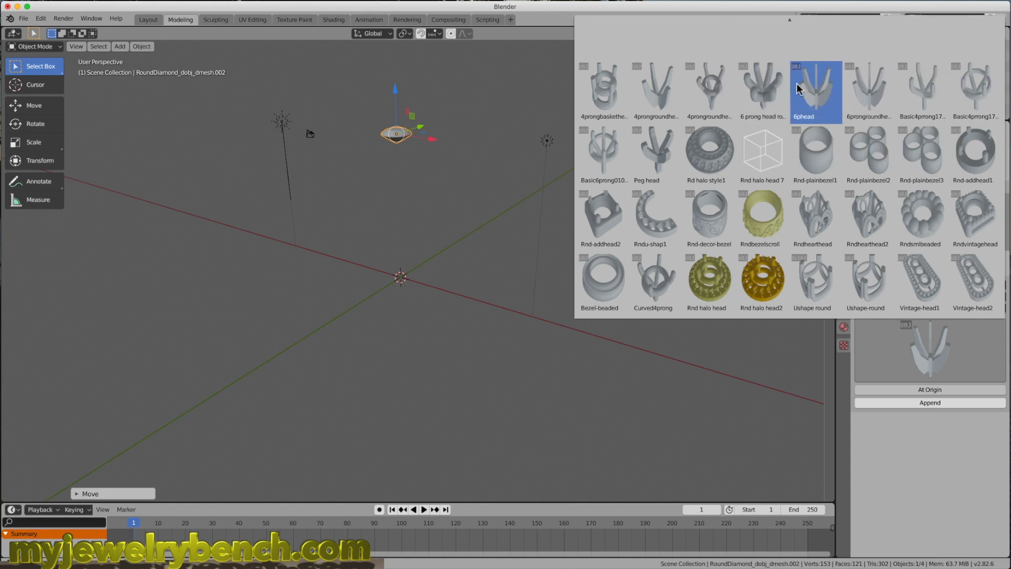
{"action": "left_click", "coordinate": [775, 86]}
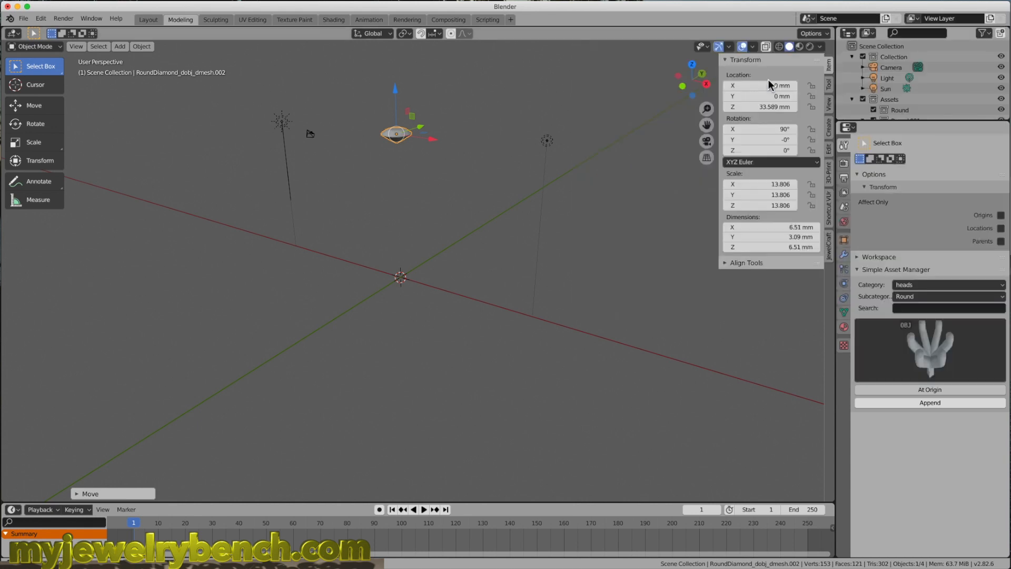
{"action": "left_click", "coordinate": [941, 402]}
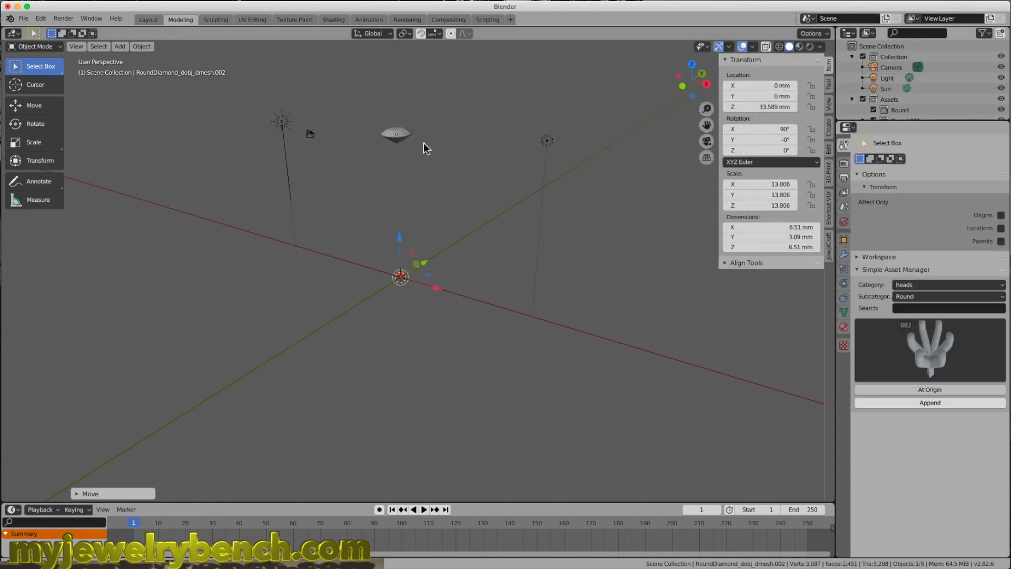
Enlarge the six-prong head uniformly and move it up along Z so it surrounds the diamond
{"action": "key", "text": "s"}
{"action": "left_click", "coordinate": [474, 332]}
{"action": "key", "text": "g"}
{"action": "key", "text": "z"}
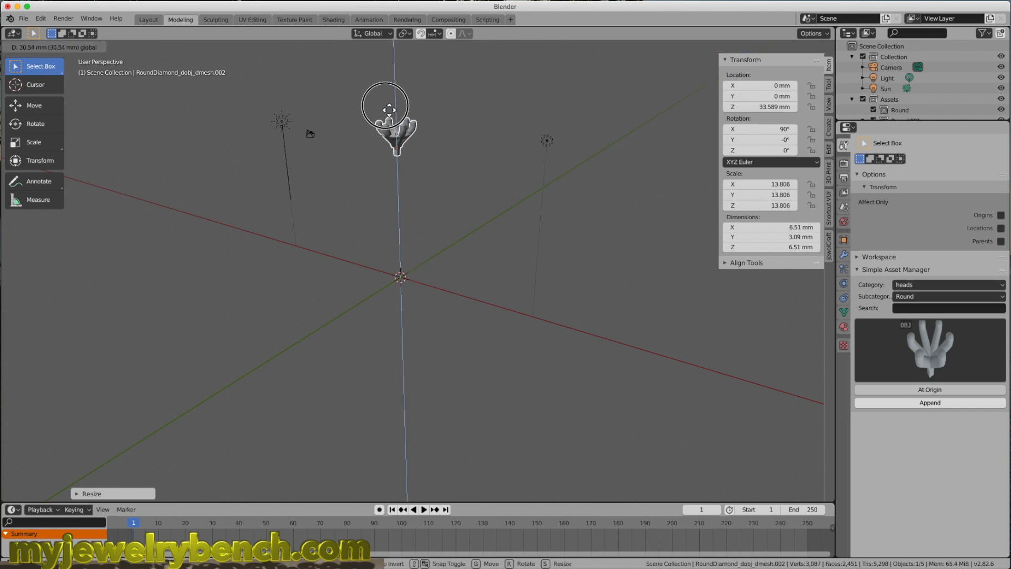
{"action": "left_click", "coordinate": [388, 120]}
Rescale the six-prong head to fit around the diamond, then adjust its height along Z only
{"action": "middle_click_drag", "start_coordinate": [388, 122], "coordinate": [397, 169]}
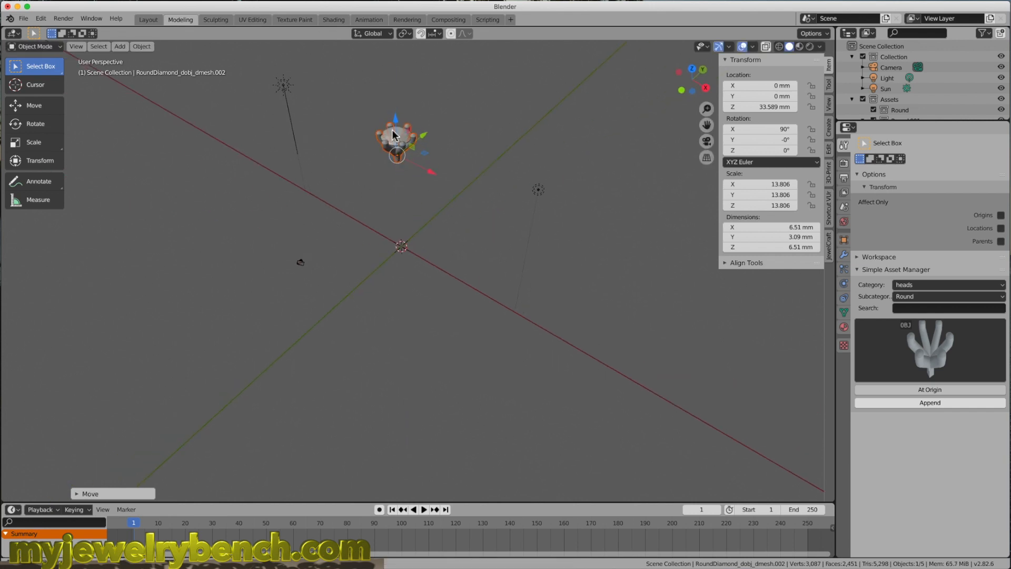
{"action": "scroll", "coordinate": [392, 132], "scroll_direction": "up", "scroll_amount": 9}
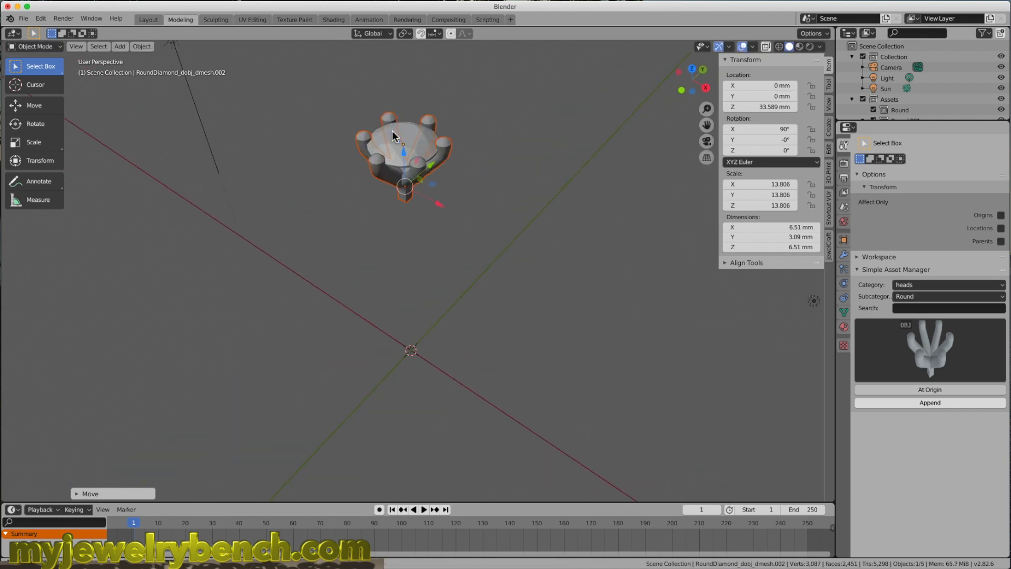
{"action": "key", "text": "s"}
{"action": "left_click", "coordinate": [523, 259]}
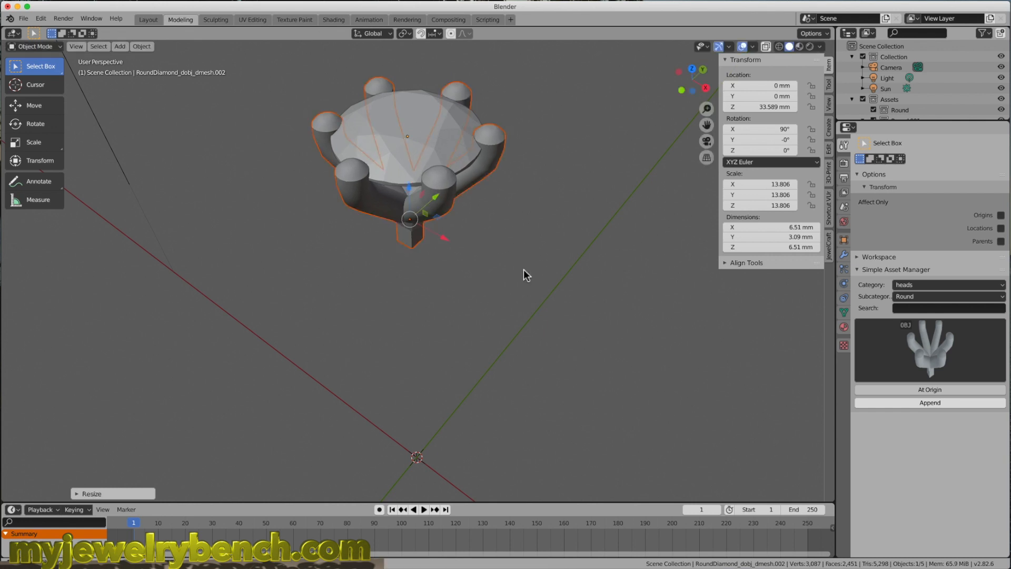
{"action": "key", "text": "s"}
{"action": "key", "text": "z"}
{"action": "left_click", "coordinate": [529, 277]}
{"action": "middle_click_drag", "start_coordinate": [530, 277], "coordinate": [560, 211]}
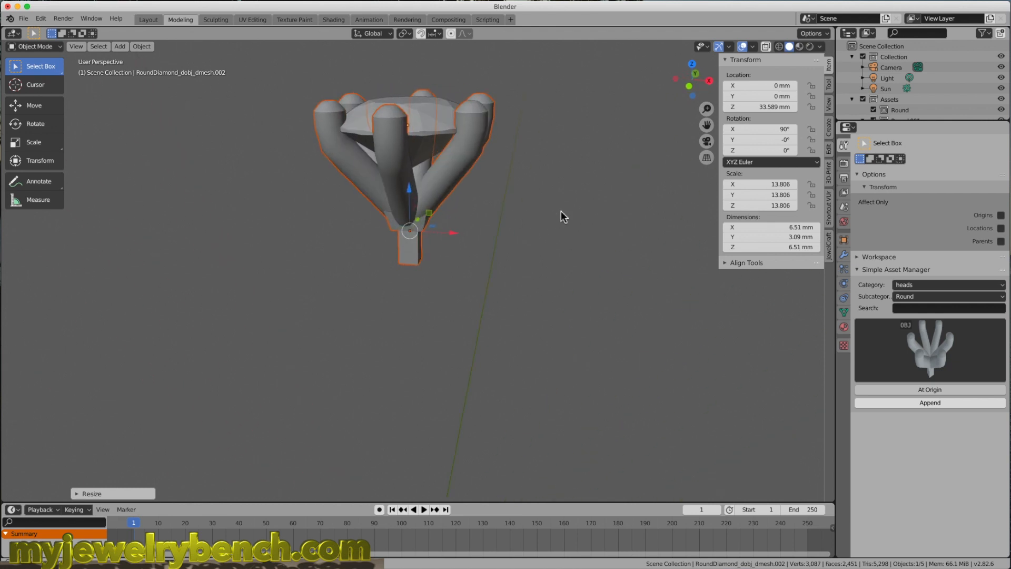
Enlarge the outliner area to list all objects and add a cube mesh at the origin
{"action": "scroll", "coordinate": [471, 258], "scroll_direction": "down", "scroll_amount": 5}
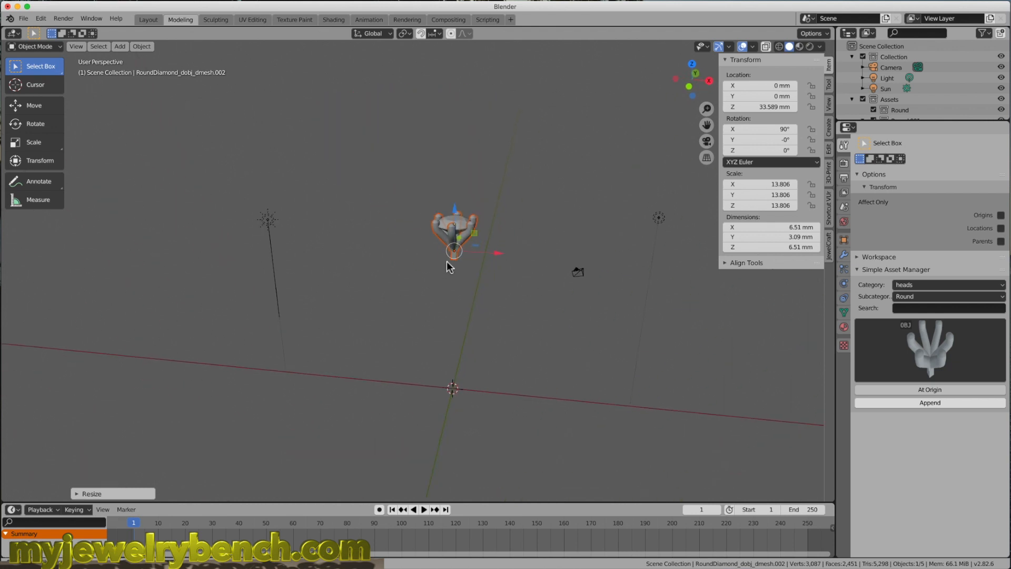
{"action": "left_click_drag", "start_coordinate": [914, 121], "coordinate": [917, 254]}
{"action": "middle_click_drag", "start_coordinate": [424, 375], "coordinate": [455, 345]}
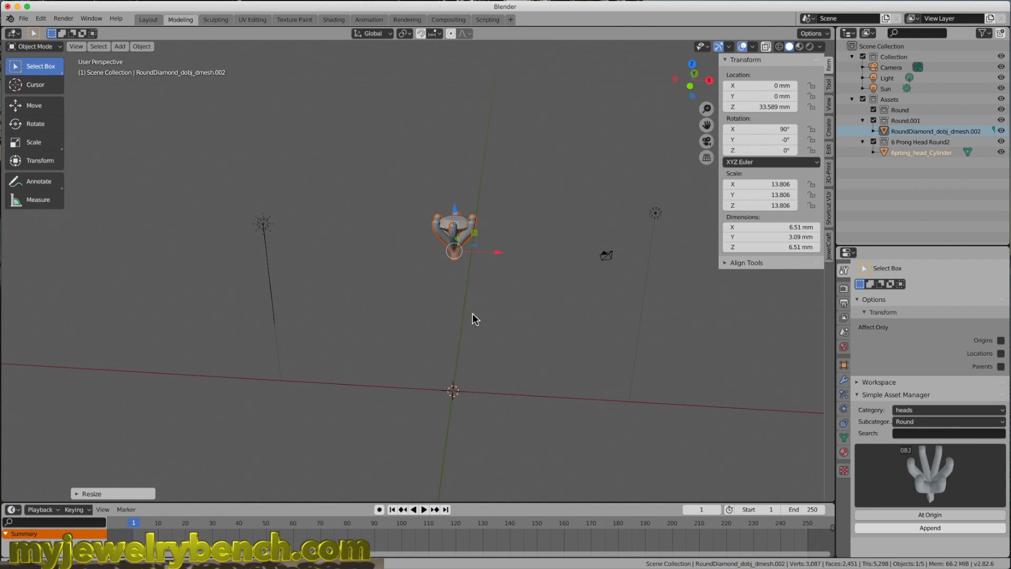
{"action": "key", "text": "shift+a"}
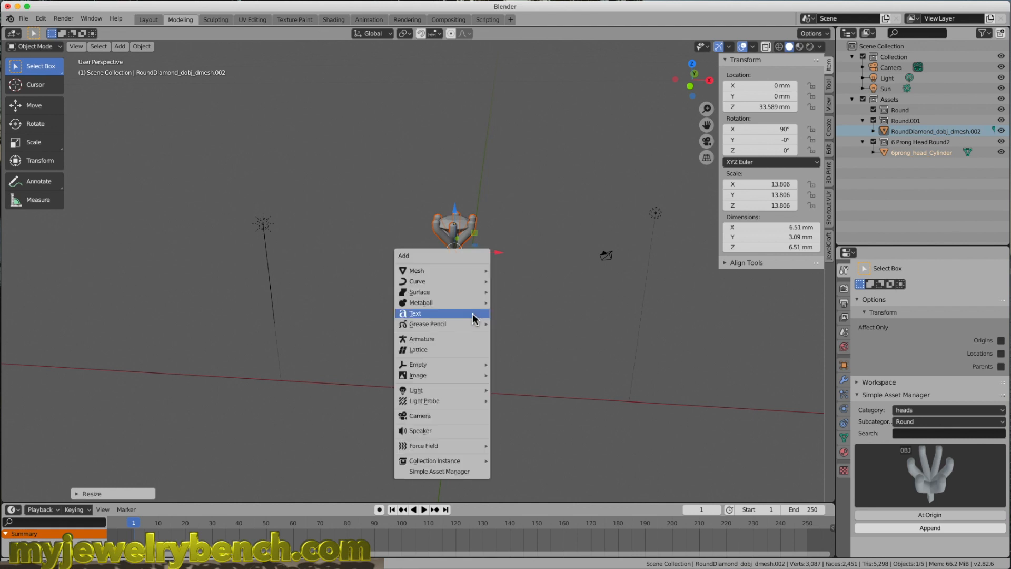
{"action": "mouse_move", "coordinate": [421, 270]}
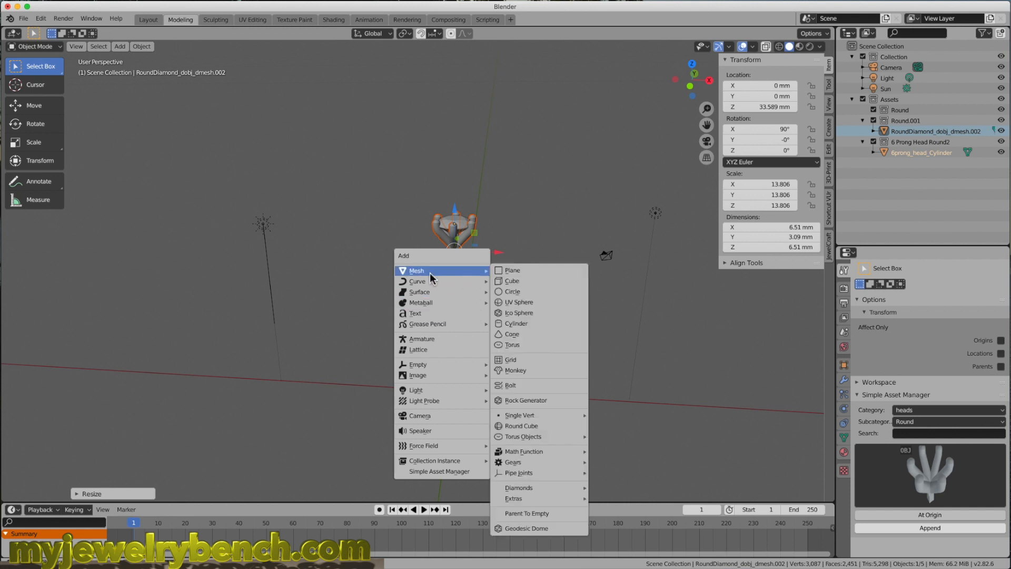
{"action": "left_click", "coordinate": [517, 281]}
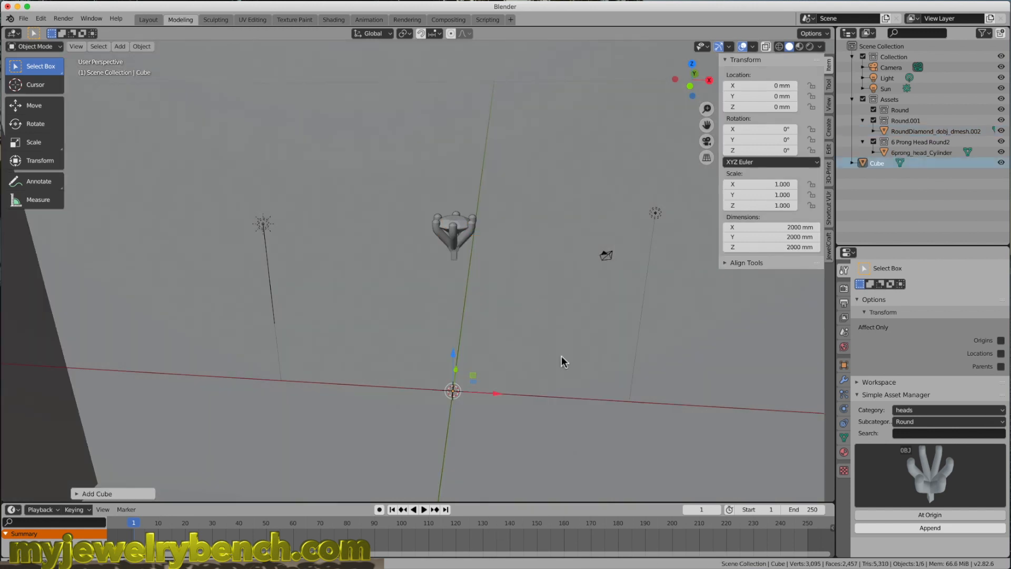
Set the cube's X, Y and Z dimensions to 2 mm each
{"action": "left_click", "coordinate": [796, 227]}
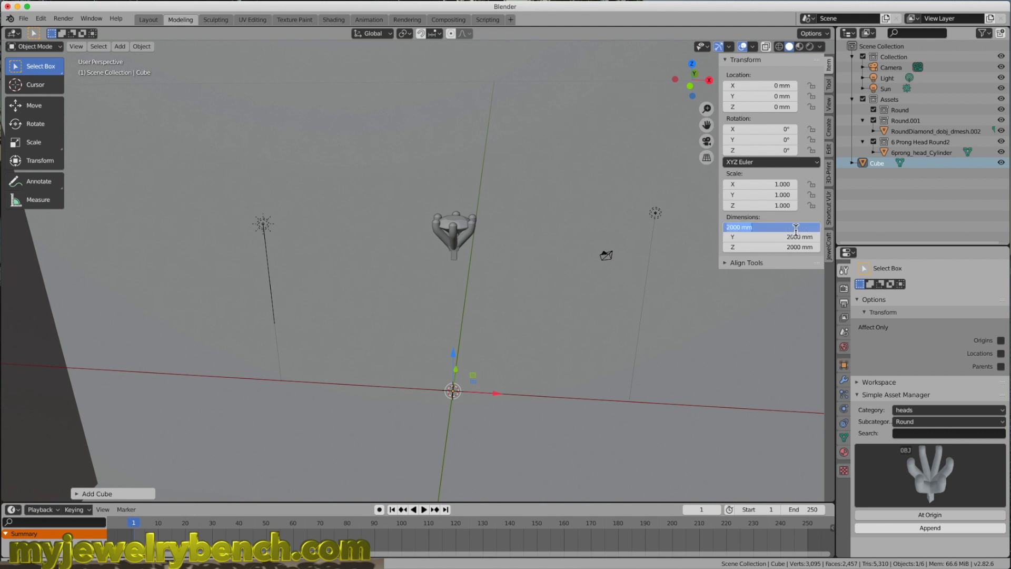
{"action": "type", "text": "2.0mm"}
{"action": "key", "text": "Tab"}
{"action": "type", "text": "2"}
{"action": "key", "text": "Tab"}
{"action": "type", "text": "2"}
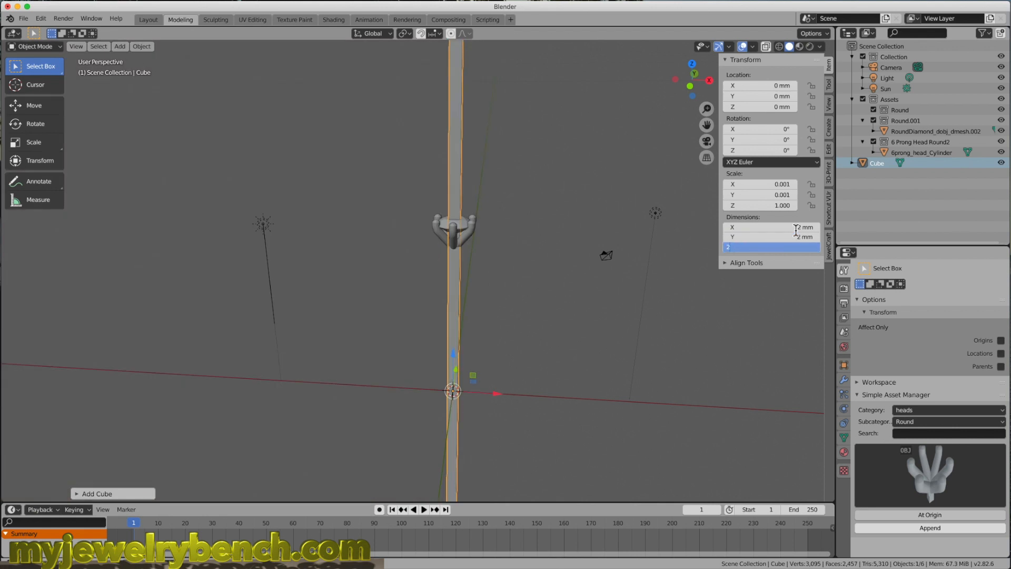
{"action": "type", "text": ".0mm"}
{"action": "key", "text": "Return"}
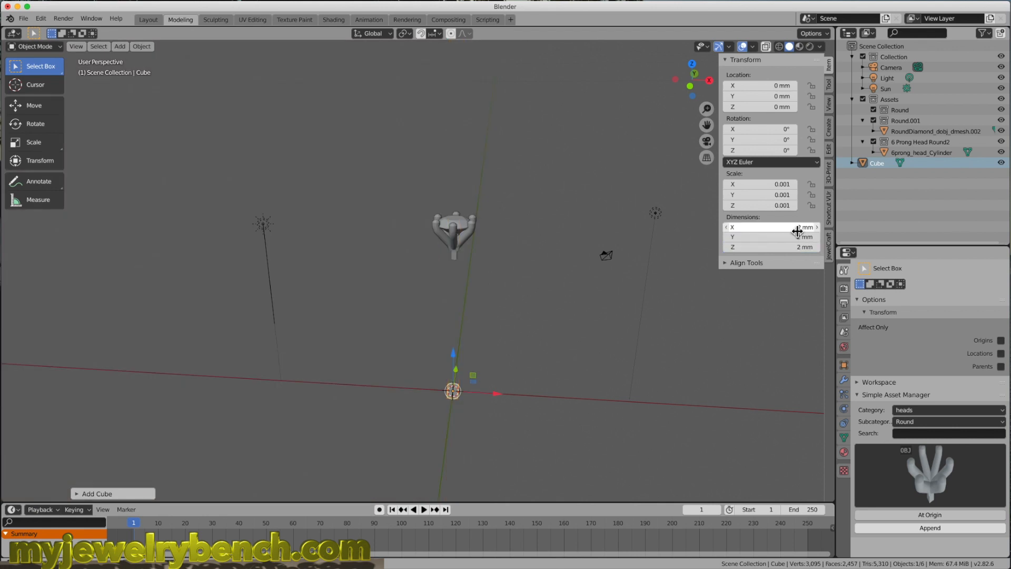
Stretch the cube along the X axis into a bar about 85.7 mm long
{"action": "key", "text": "s"}
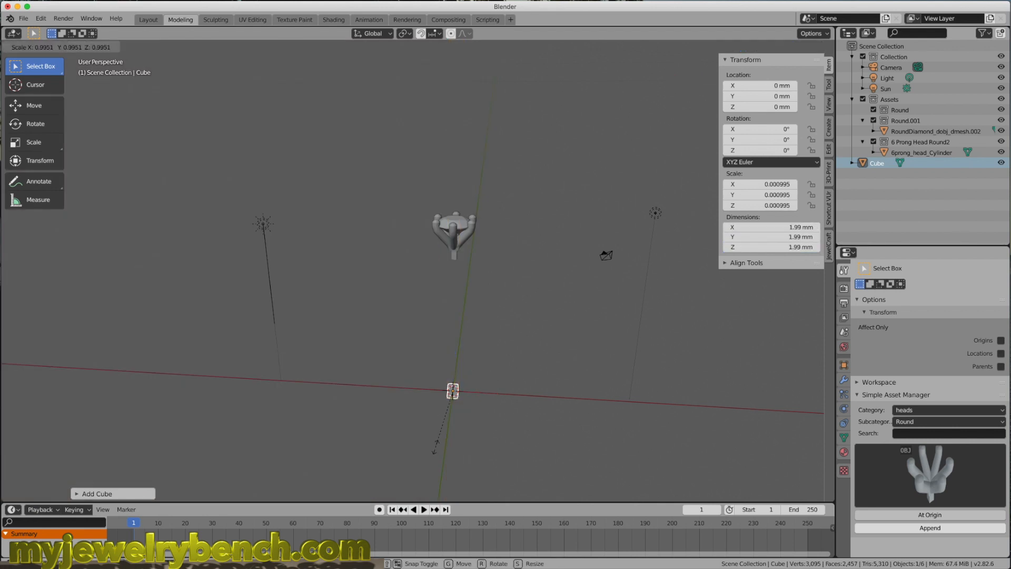
{"action": "key", "text": "x"}
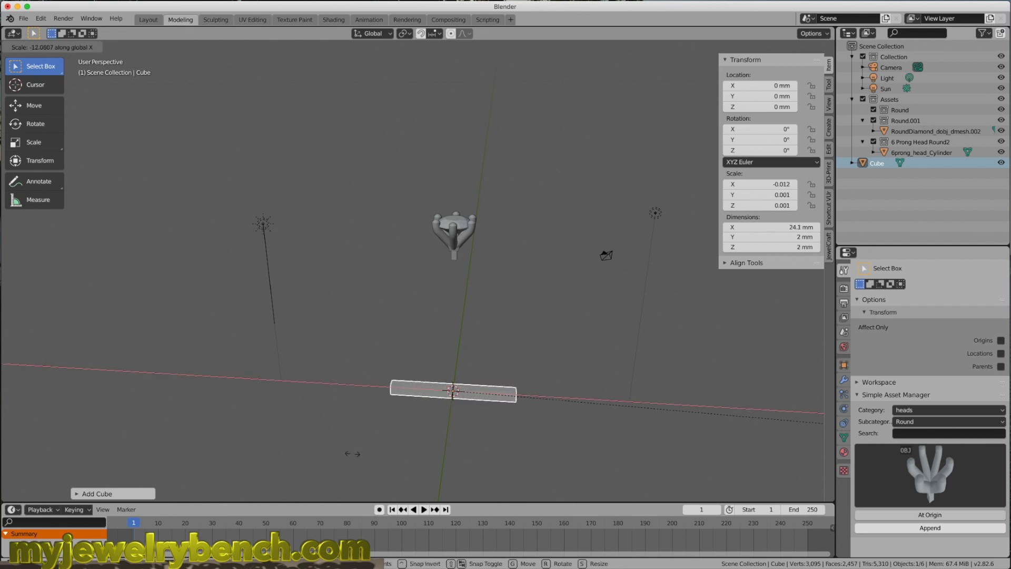
{"action": "left_click", "coordinate": [505, 459]}
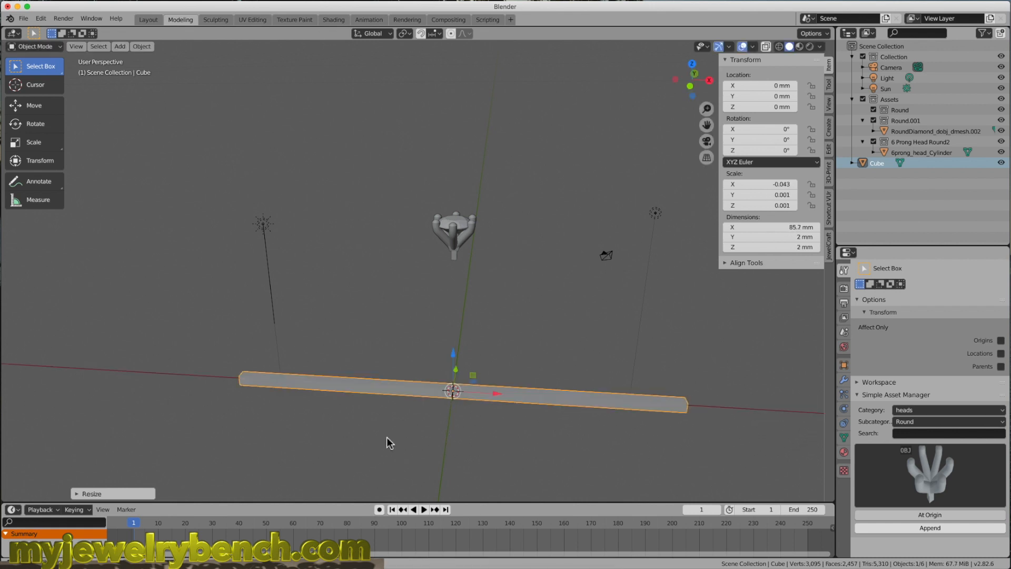
{"action": "middle_click_drag", "start_coordinate": [456, 361], "coordinate": [507, 361]}
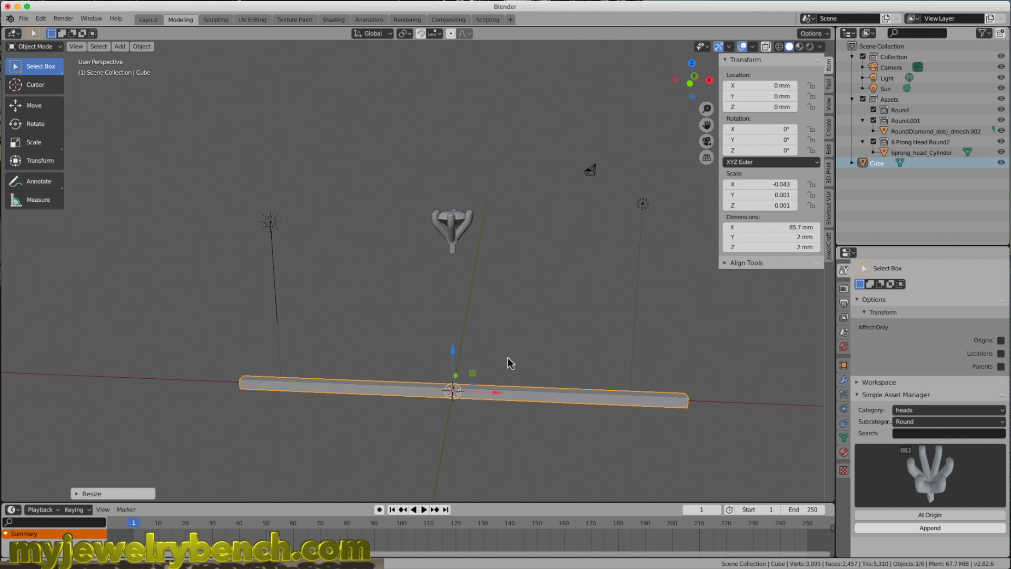
Set the bar's Y dimension to 2 mm and its Z dimension to 1.6 mm
{"action": "left_click", "coordinate": [764, 227]}
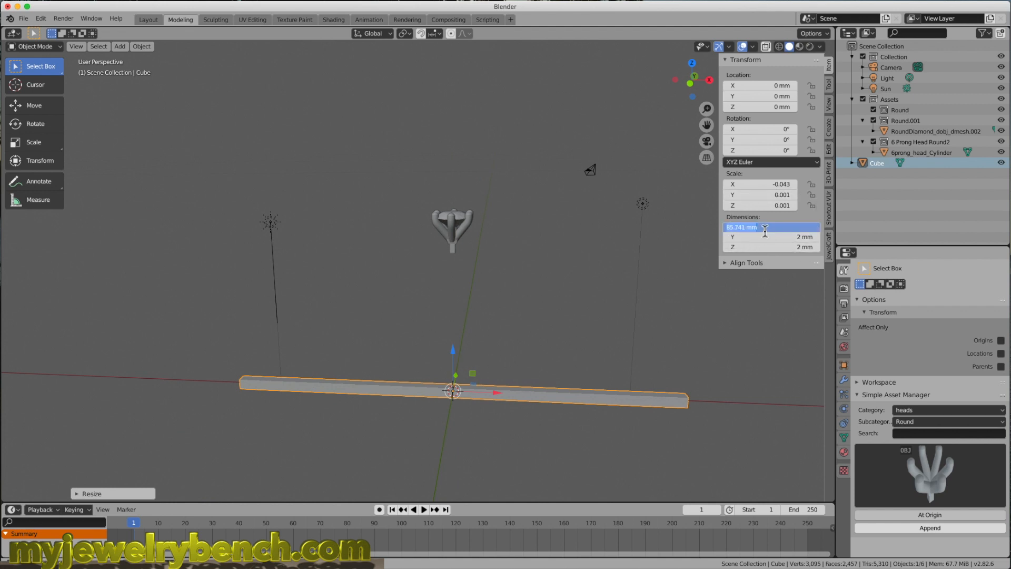
{"action": "type", "text": "50"}
{"action": "key", "text": "Escape"}
{"action": "left_click", "coordinate": [766, 237]}
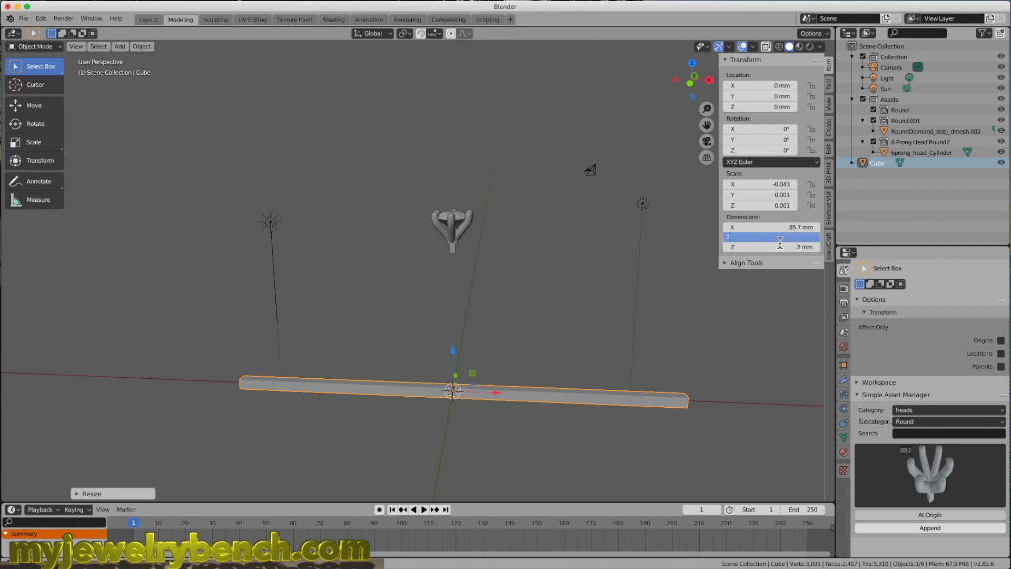
{"action": "key", "text": "Return"}
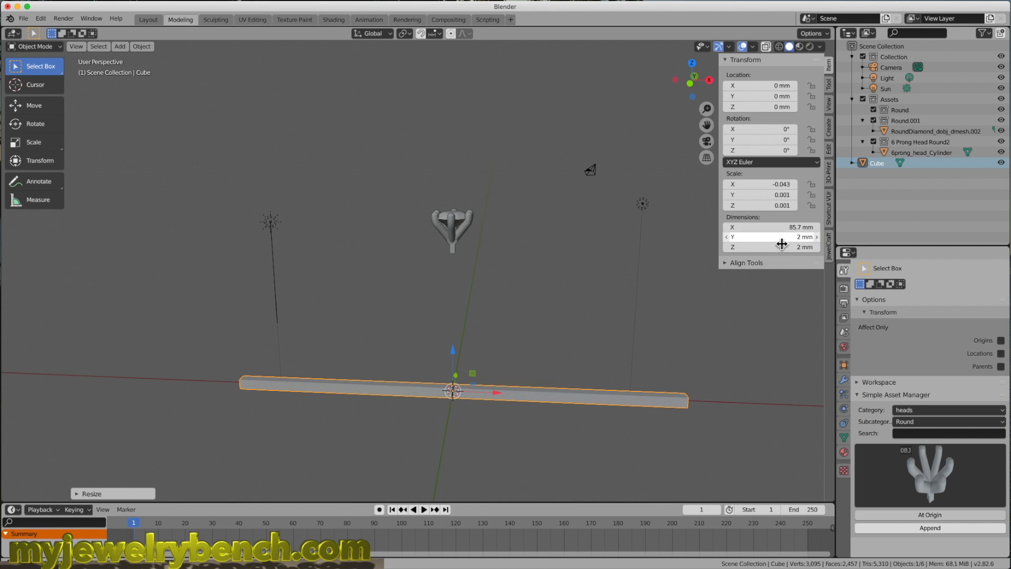
{"action": "left_click", "coordinate": [778, 247]}
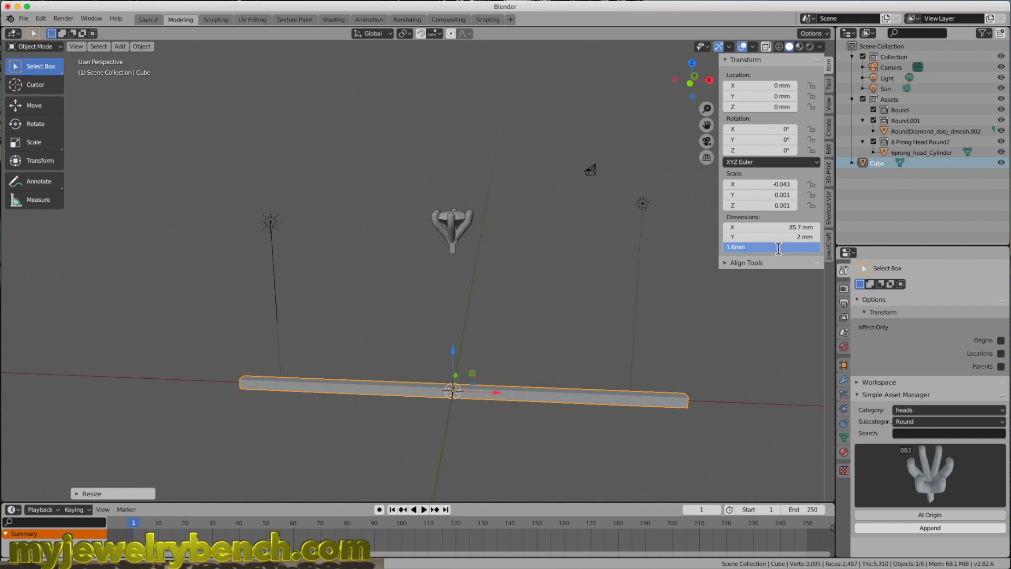
{"action": "key", "text": "Return"}
Add 200 evenly spaced loop cuts across the bar's length in Edit Mode, without sliding them
{"action": "middle_click_drag", "start_coordinate": [567, 371], "coordinate": [465, 350]}
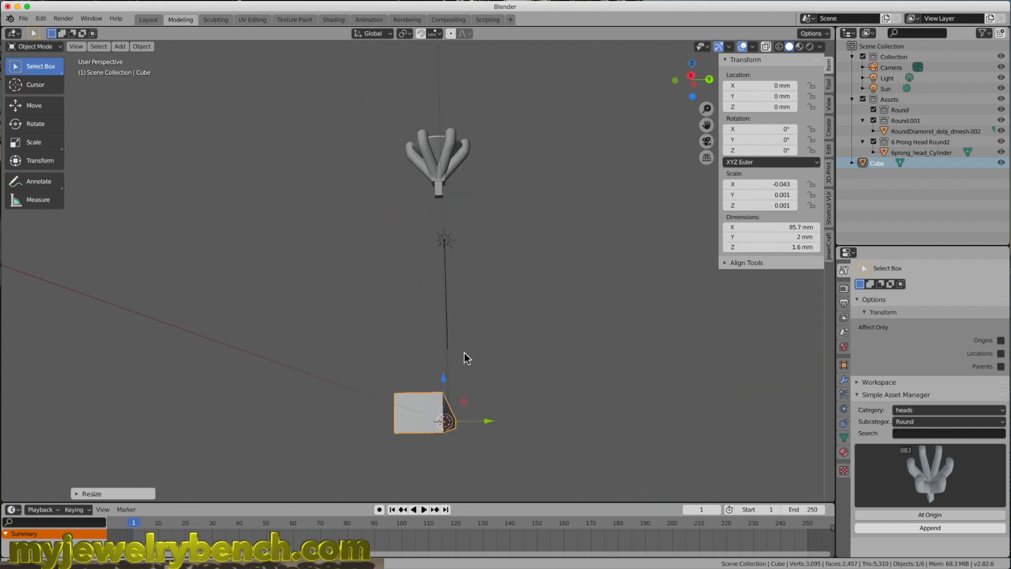
{"action": "scroll", "coordinate": [458, 364], "scroll_direction": "up", "scroll_amount": 2}
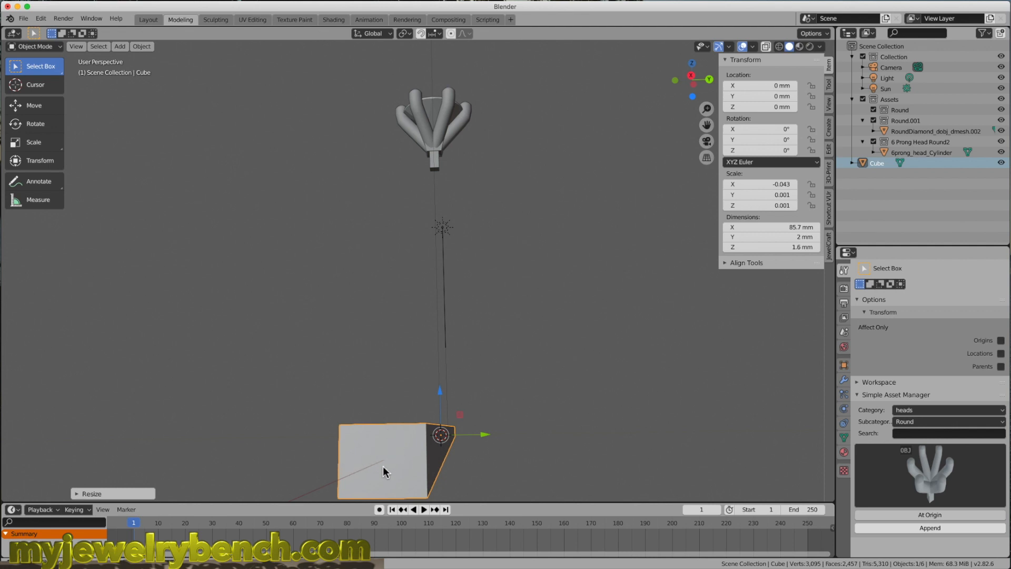
{"action": "middle_click_drag", "start_coordinate": [407, 444], "coordinate": [481, 417]}
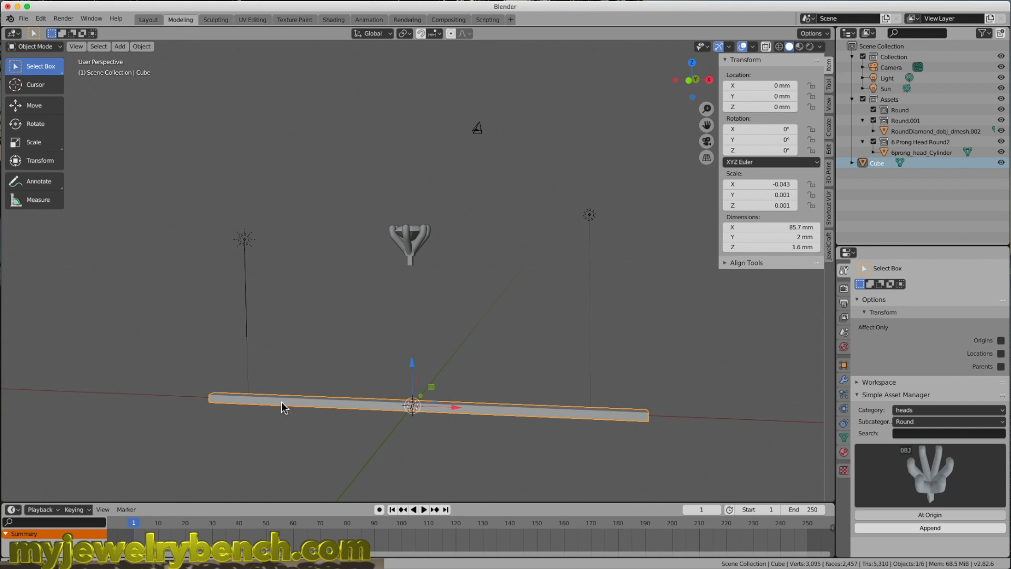
{"action": "key", "text": "Tab"}
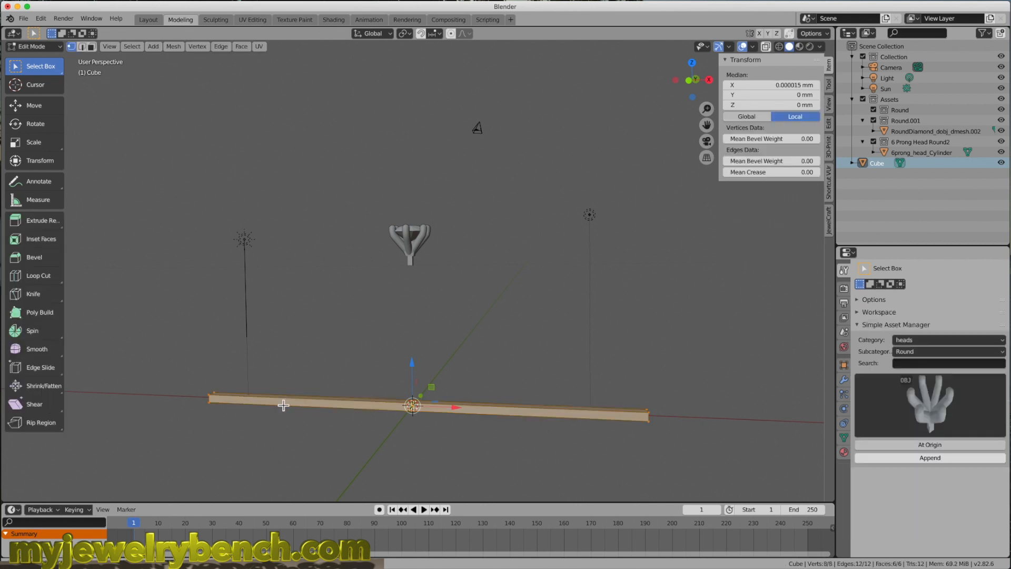
{"action": "scroll", "coordinate": [283, 404], "scroll_direction": "up", "scroll_amount": 10}
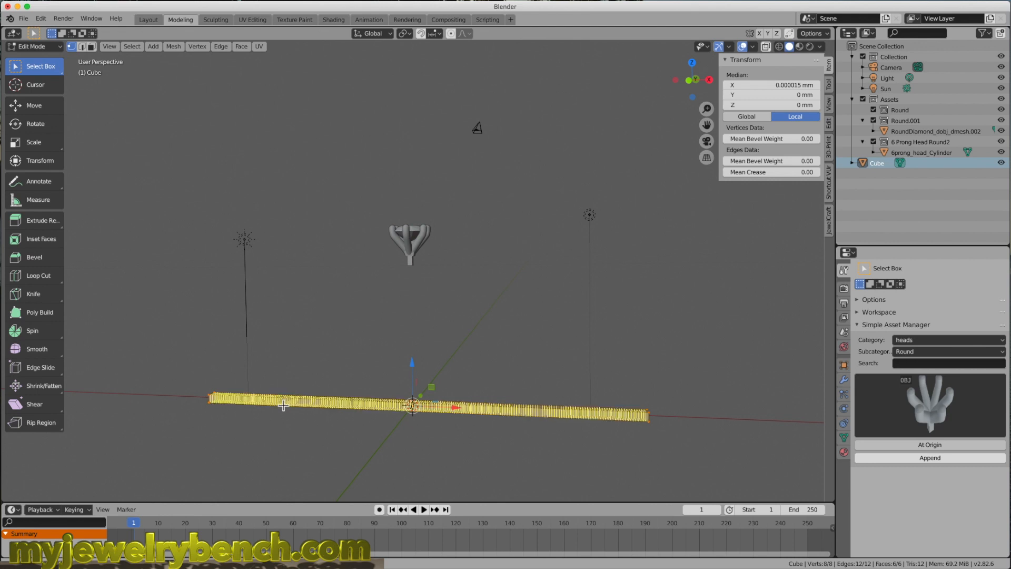
{"action": "left_click", "coordinate": [283, 404]}
{"action": "right_click", "coordinate": [283, 404]}
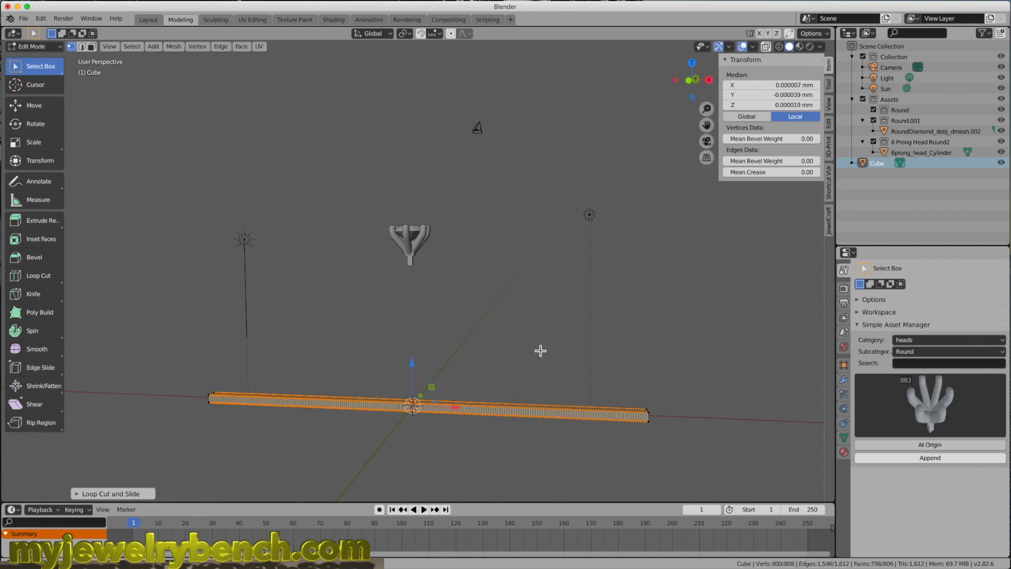
Start the Shortcut VUr key display and return the bar to Object Mode
{"action": "left_click", "coordinate": [828, 188]}
{"action": "left_click", "coordinate": [786, 78]}
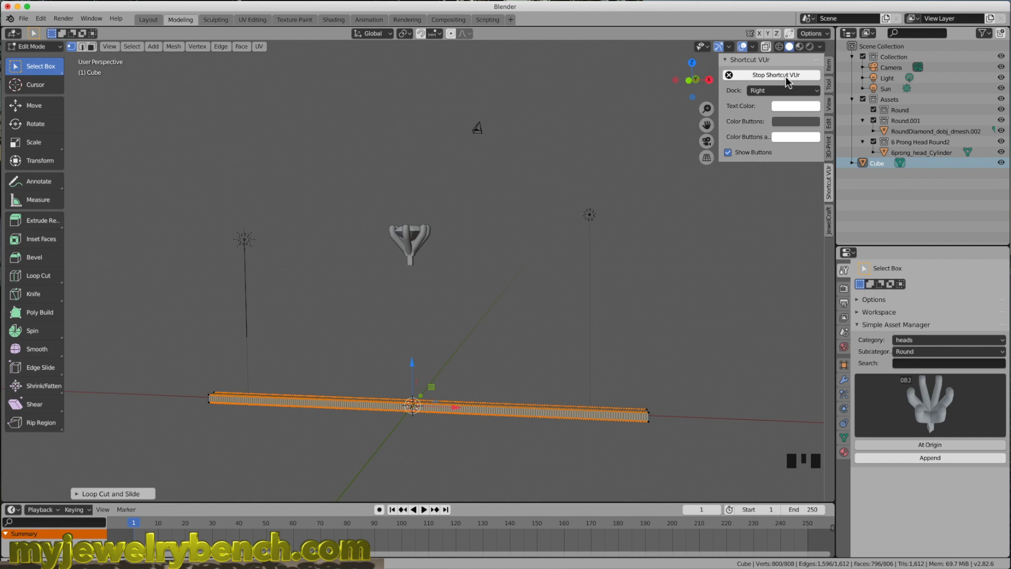
{"action": "left_click", "coordinate": [828, 125]}
{"action": "middle_click", "coordinate": [416, 353]}
{"action": "key", "text": "Tab"}
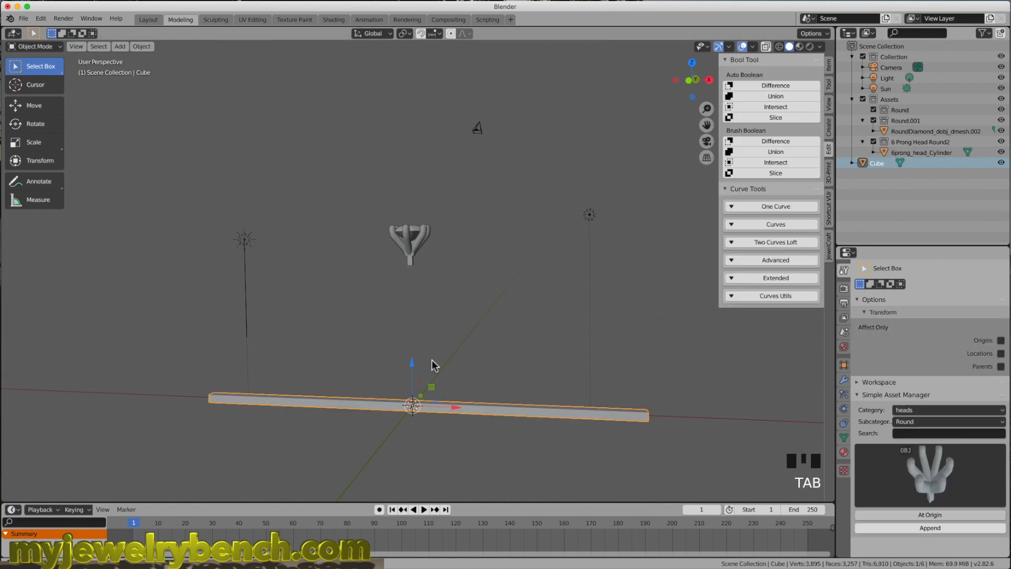
Create a JewelCraft size curve for the selected bar using USA ring size 5.5
{"action": "middle_click_drag", "start_coordinate": [432, 365], "coordinate": [419, 391]}
{"action": "middle_click_drag", "start_coordinate": [357, 389], "coordinate": [391, 386]}
{"action": "scroll", "coordinate": [415, 341], "scroll_direction": "down", "scroll_amount": 1}
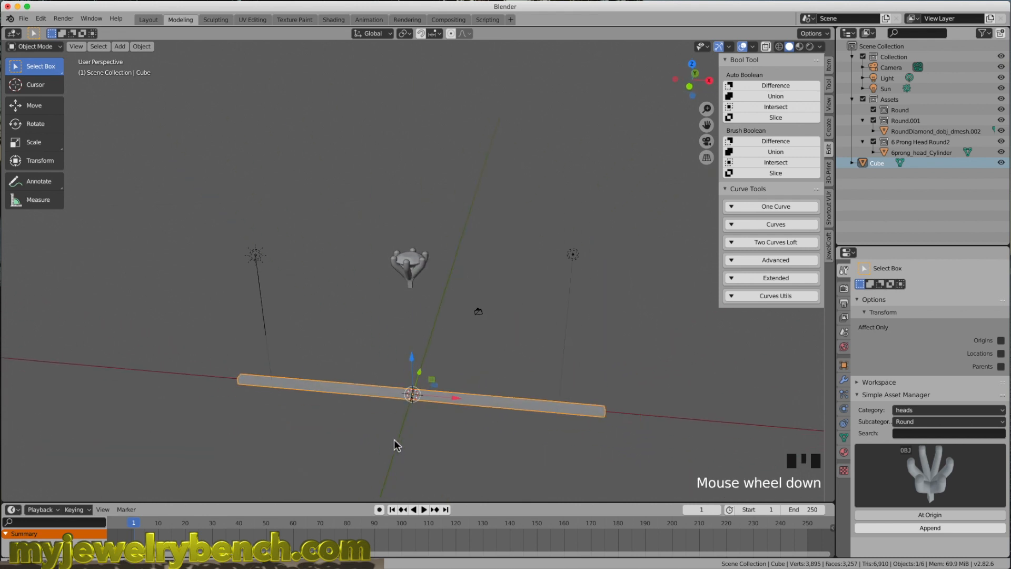
{"action": "scroll", "coordinate": [397, 443], "scroll_direction": "up", "scroll_amount": 1}
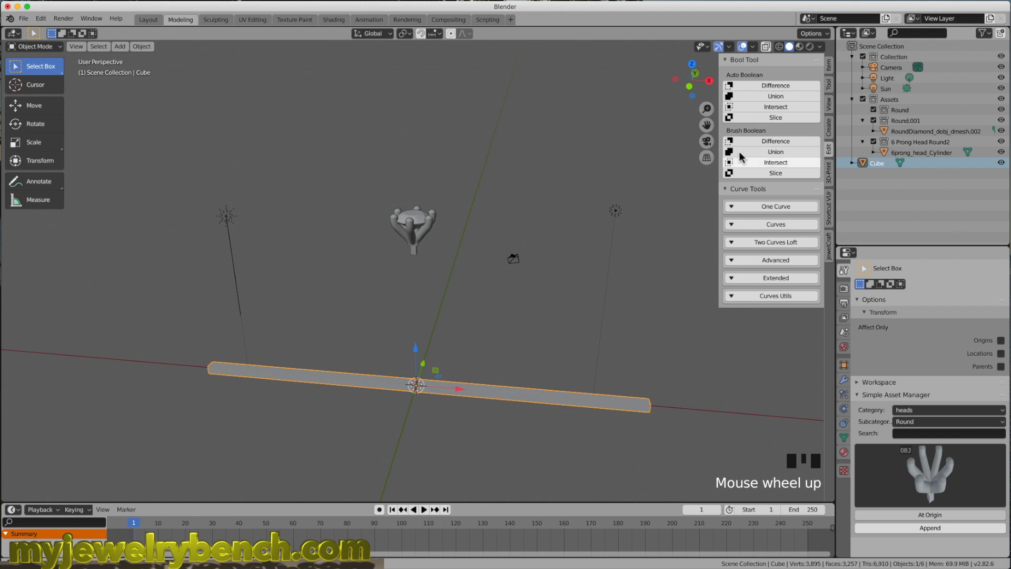
{"action": "left_click", "coordinate": [829, 250]}
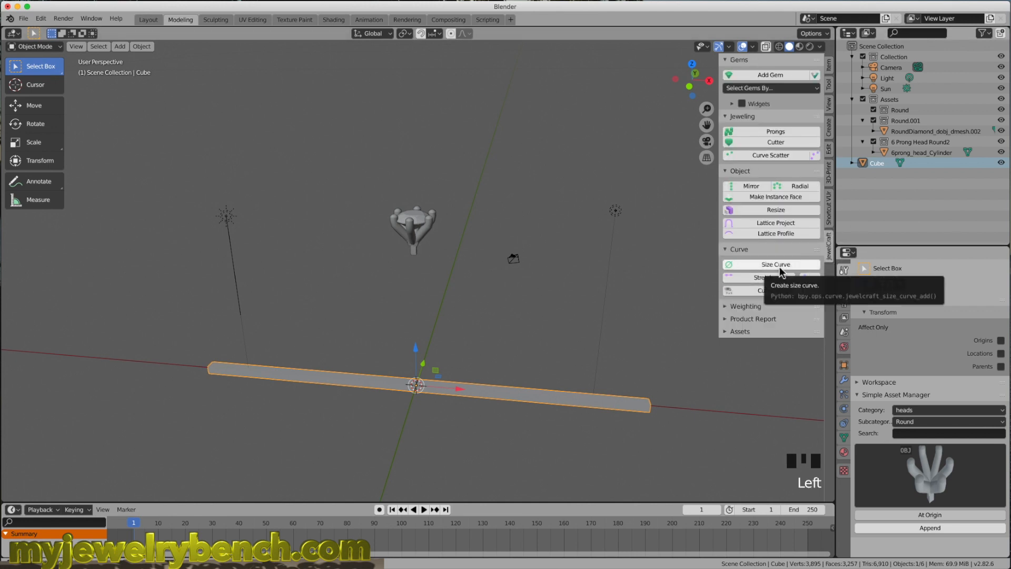
{"action": "left_click", "coordinate": [752, 266]}
{"action": "left_click", "coordinate": [676, 280]}
{"action": "left_click", "coordinate": [826, 306]}
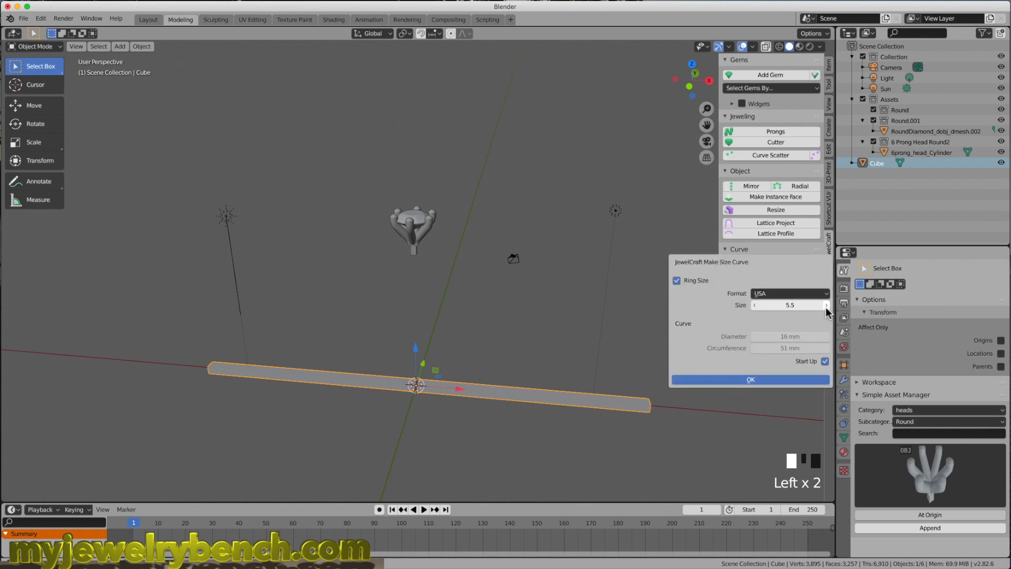
{"action": "left_click", "coordinate": [751, 379]}
Select the band mesh instead of the curve and move it over the size curve with JewelCraft
{"action": "middle_click_drag", "start_coordinate": [418, 366], "coordinate": [440, 348]}
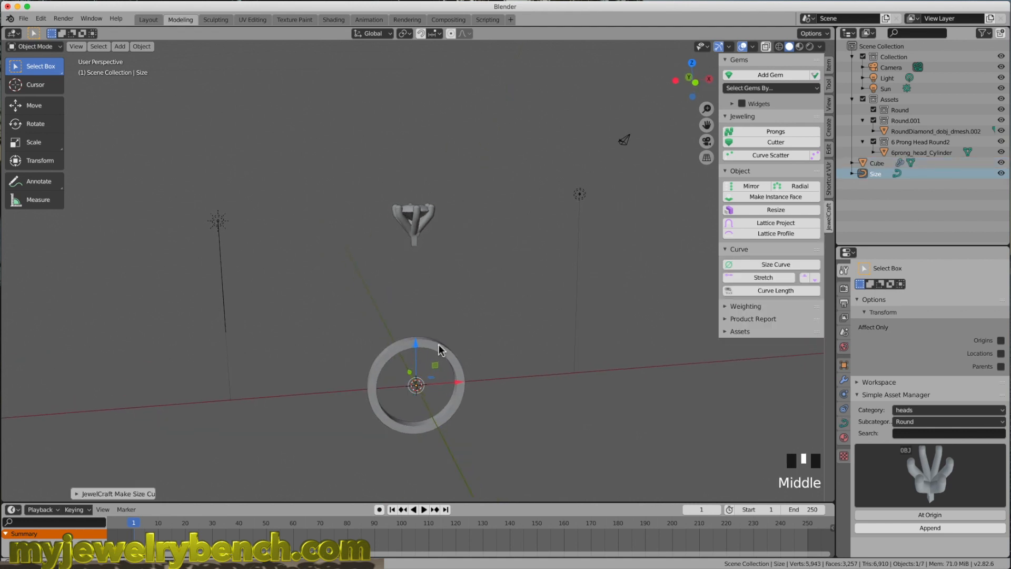
{"action": "scroll", "coordinate": [410, 411], "scroll_direction": "up", "scroll_amount": 3}
{"action": "middle_click_drag", "start_coordinate": [411, 411], "coordinate": [402, 386]}
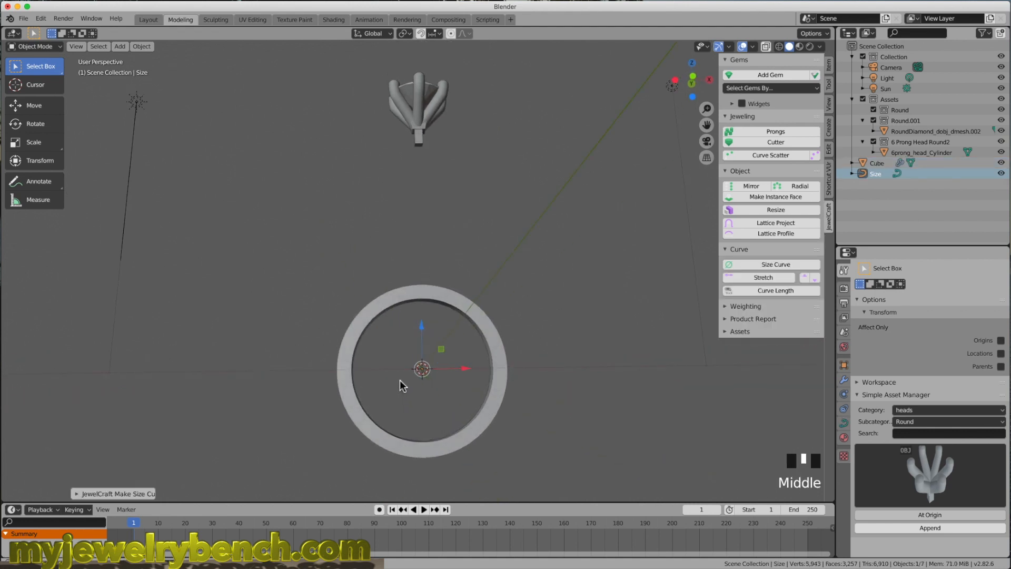
{"action": "scroll", "coordinate": [402, 386], "scroll_direction": "up", "scroll_amount": 1}
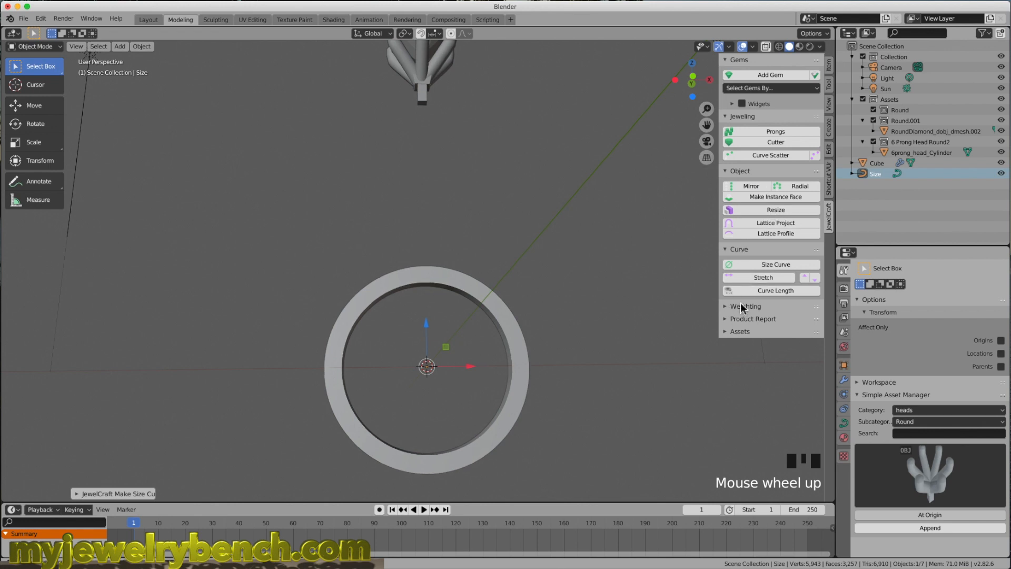
{"action": "left_click", "coordinate": [803, 278]}
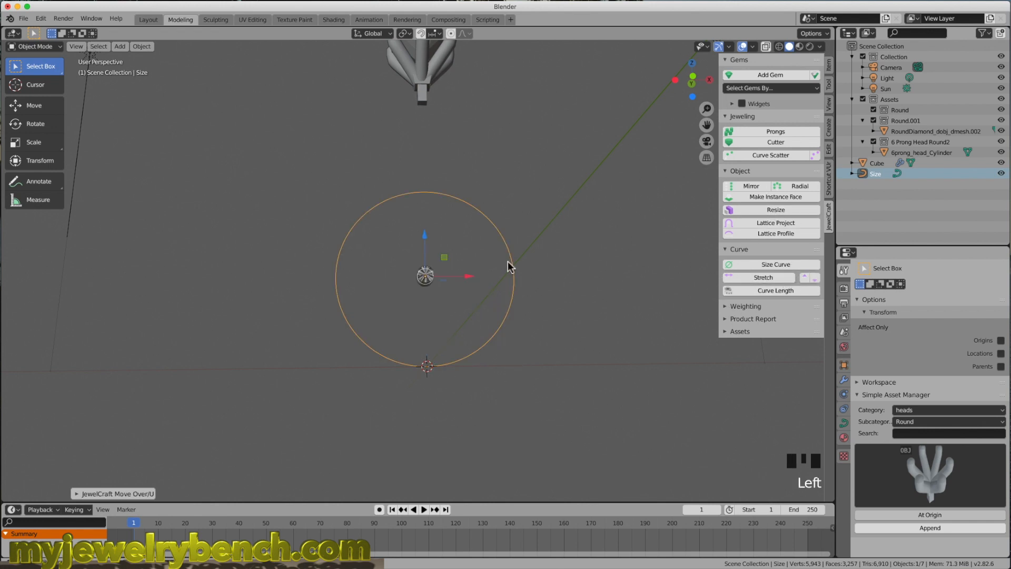
{"action": "key", "text": "ctrl+z"}
{"action": "middle_click_drag", "start_coordinate": [508, 261], "coordinate": [476, 294]}
{"action": "left_click", "coordinate": [476, 295]}
{"action": "left_click", "coordinate": [803, 278]}
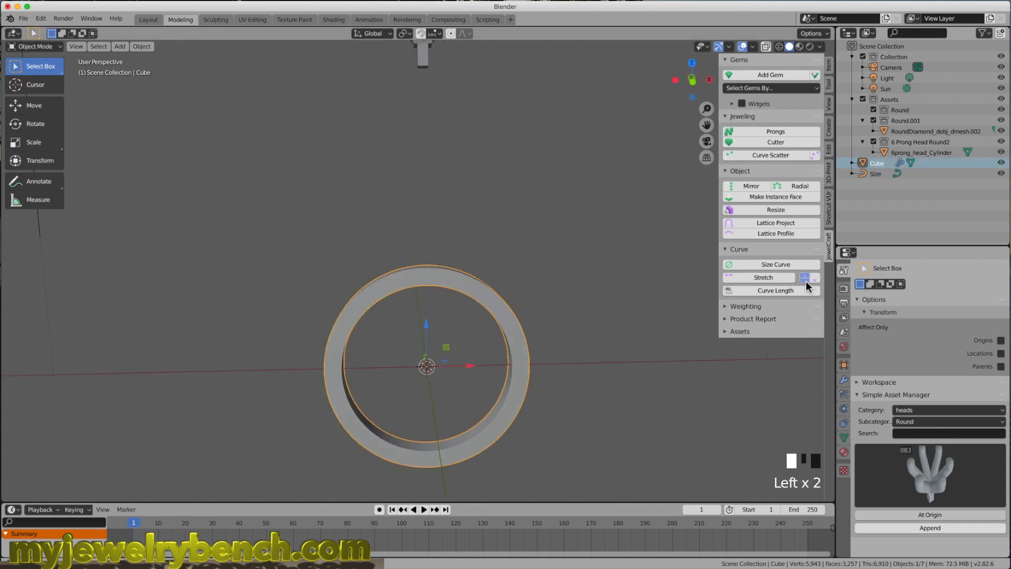
Examine the band's inner edge from several angles and in front view, and look at its undeformed mesh in Edit Mode
{"action": "mouse_move", "coordinate": [563, 339]}
{"action": "middle_mouse_down"}
{"action": "mouse_move", "coordinate": [598, 338]}
{"action": "mouse_move", "coordinate": [548, 340]}
{"action": "middle_mouse_up"}
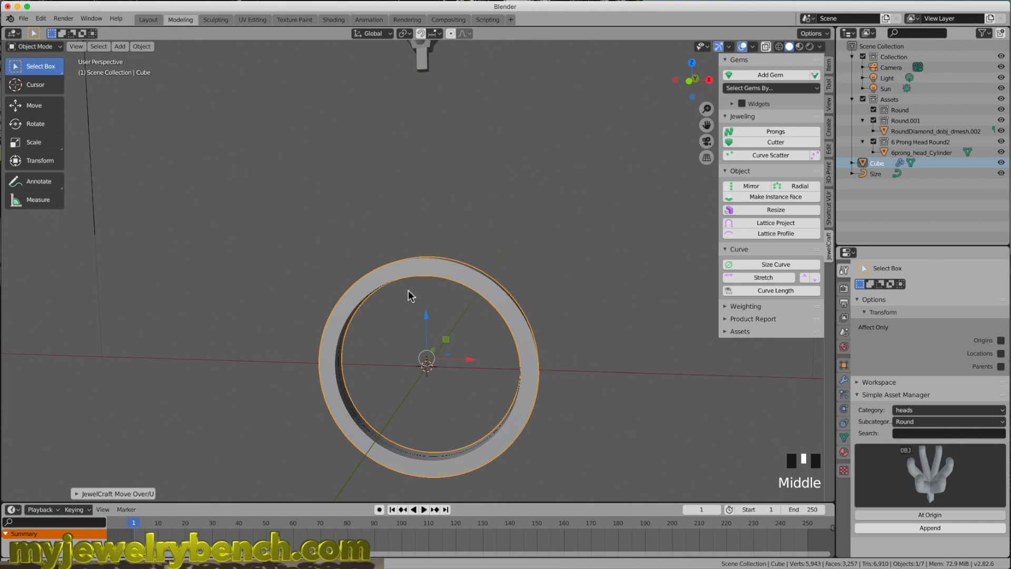
{"action": "middle_click_drag", "start_coordinate": [520, 380], "coordinate": [562, 374]}
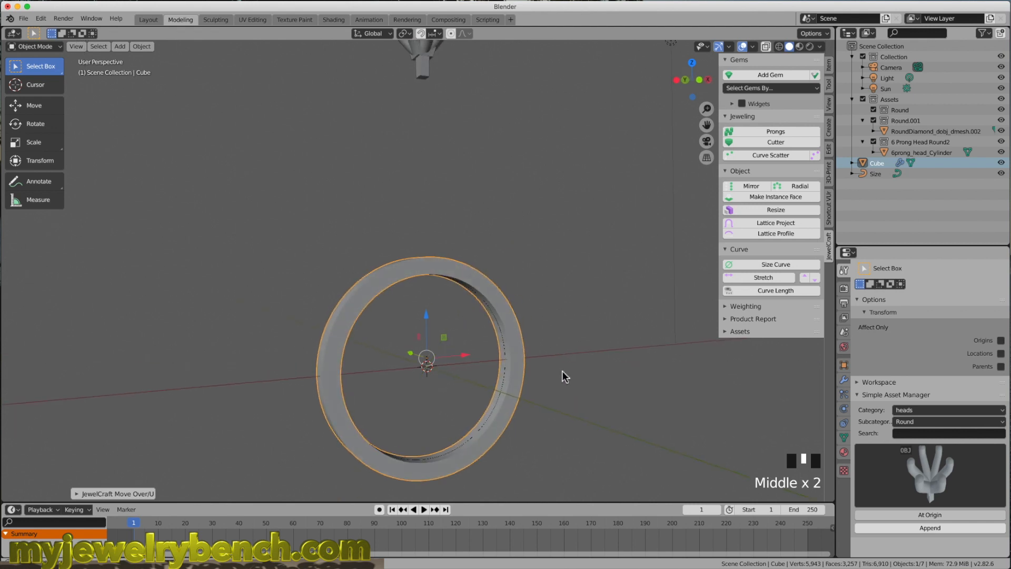
{"action": "middle_click_drag", "start_coordinate": [487, 403], "coordinate": [338, 393]}
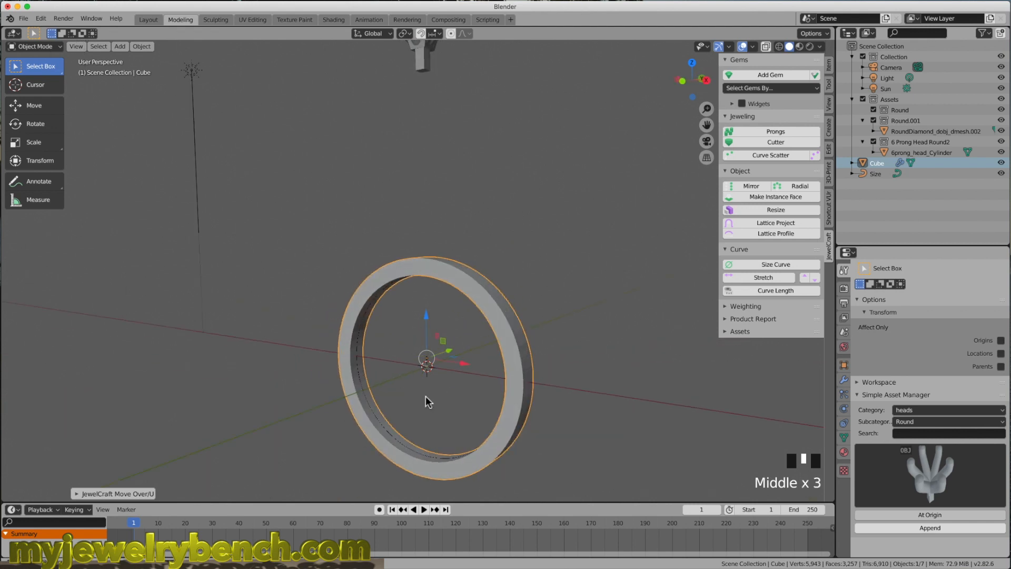
{"action": "middle_click_drag", "start_coordinate": [456, 258], "coordinate": [527, 254]}
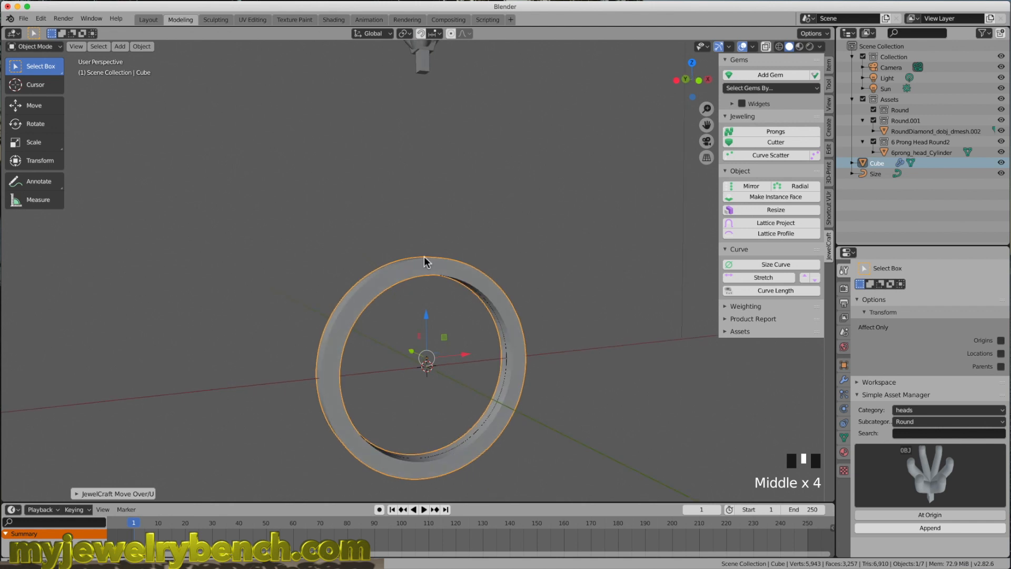
{"action": "key", "text": "KP_1"}
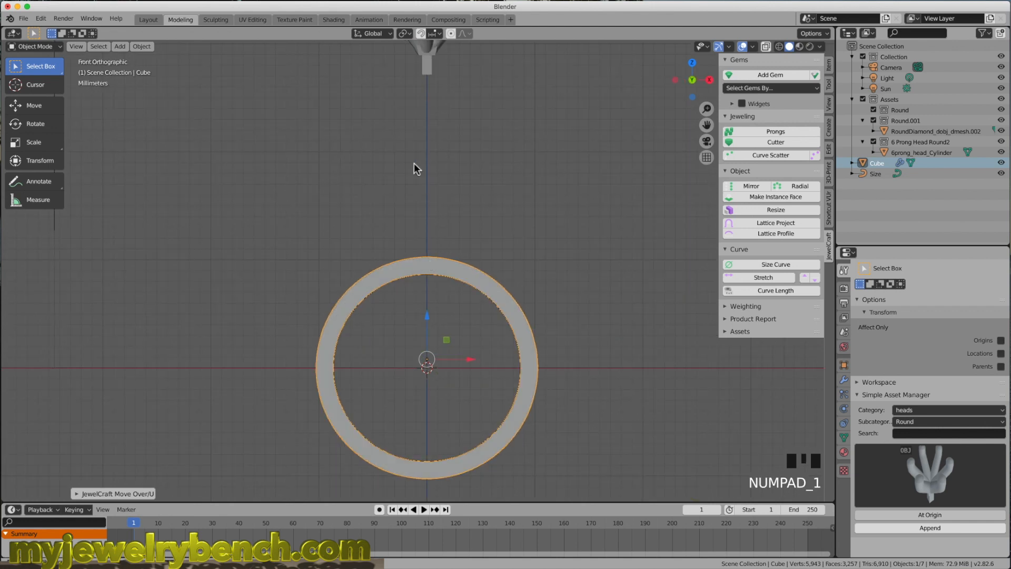
{"action": "scroll", "coordinate": [417, 171], "scroll_direction": "down", "scroll_amount": 2}
{"action": "scroll", "coordinate": [435, 296], "scroll_direction": "up", "scroll_amount": 4}
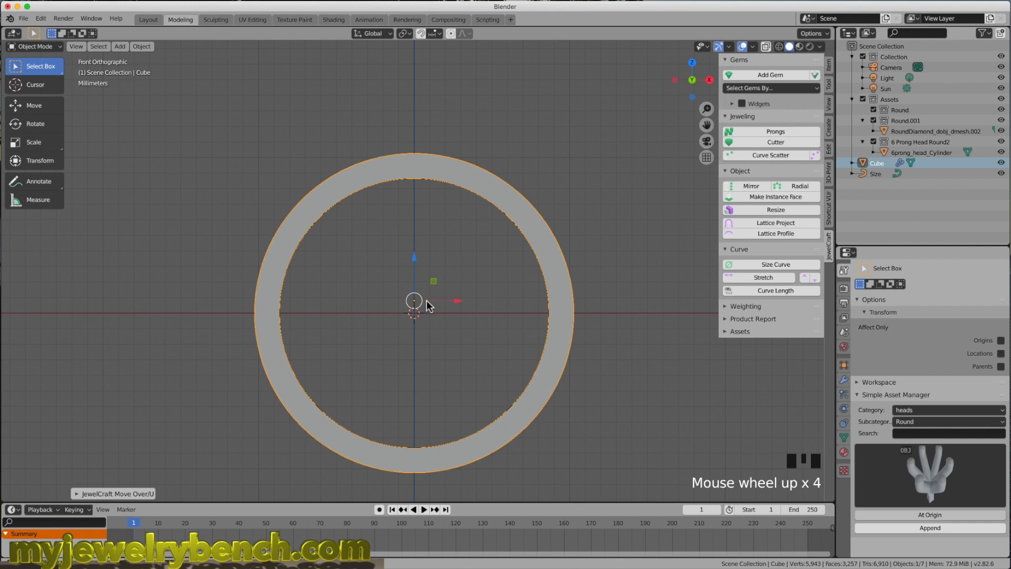
{"action": "key", "text": "Tab"}
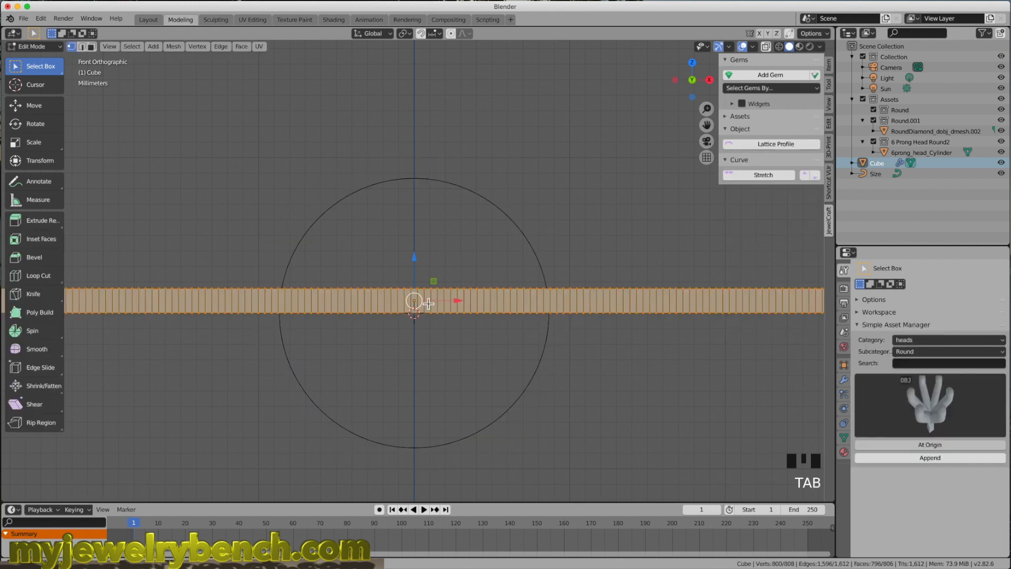
{"action": "key", "text": "Tab"}
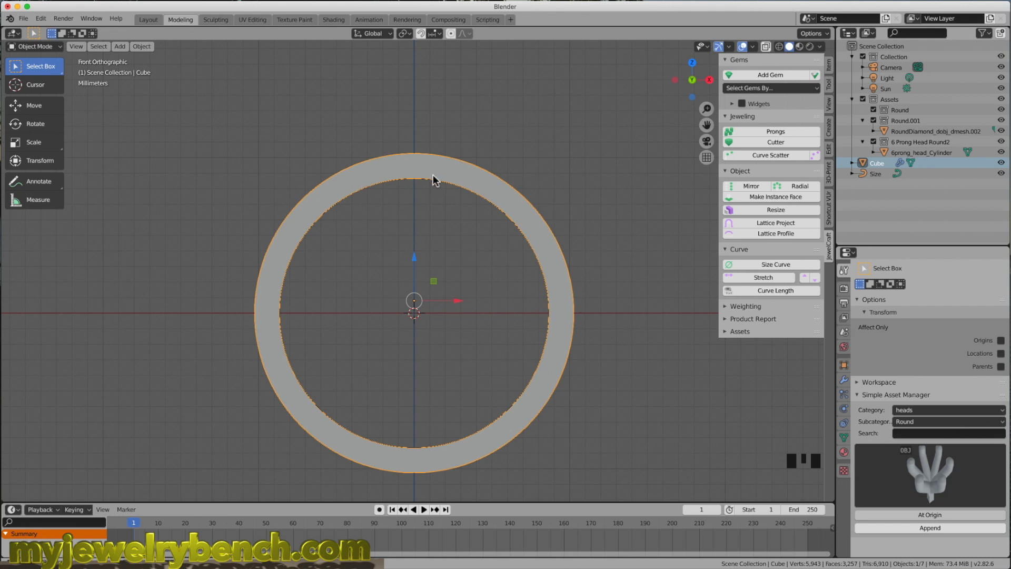
Inspect the band's Curve modifier and the size curve object it refers to, then view the band from an angle
{"action": "left_click", "coordinate": [844, 379]}
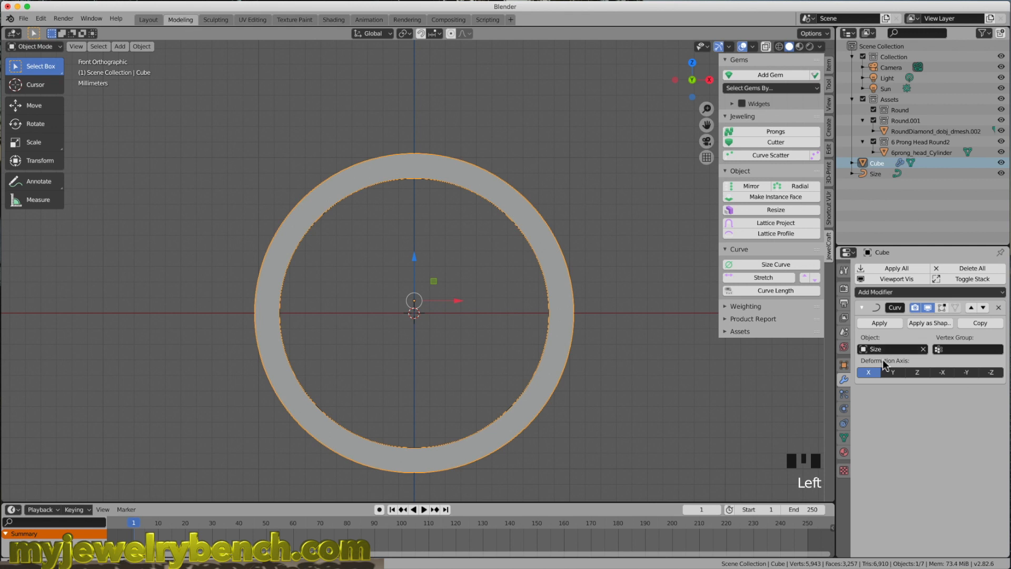
{"action": "left_click", "coordinate": [880, 176]}
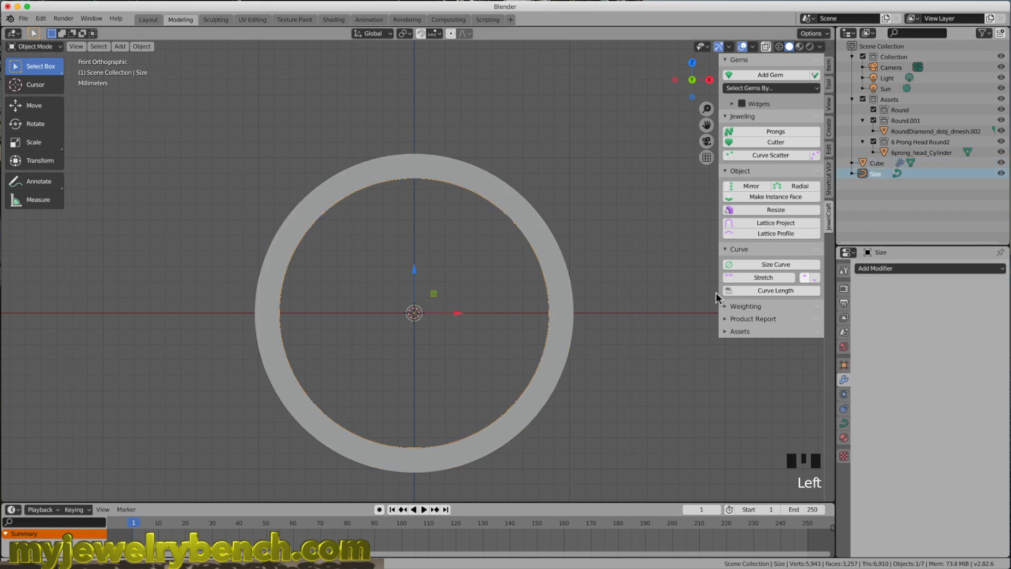
{"action": "double_click", "coordinate": [562, 313]}
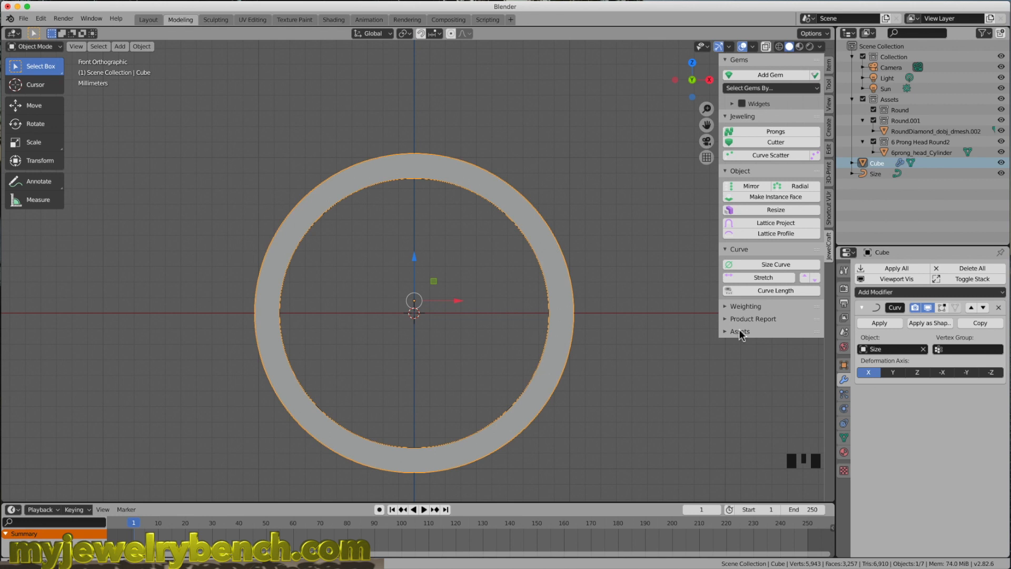
{"action": "middle_click_drag", "start_coordinate": [542, 330], "coordinate": [526, 342]}
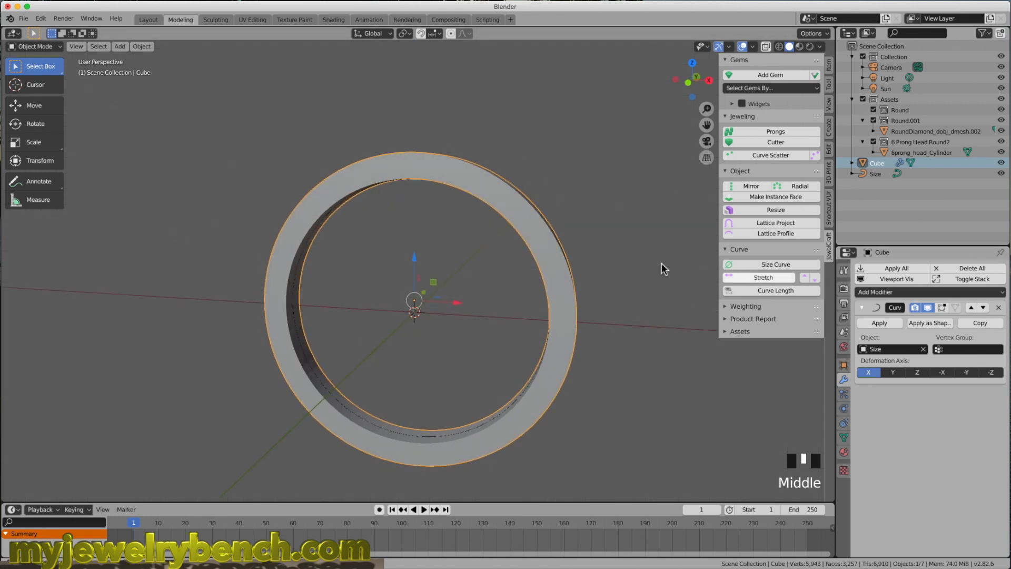
{"action": "middle_click_drag", "start_coordinate": [390, 164], "coordinate": [411, 169]}
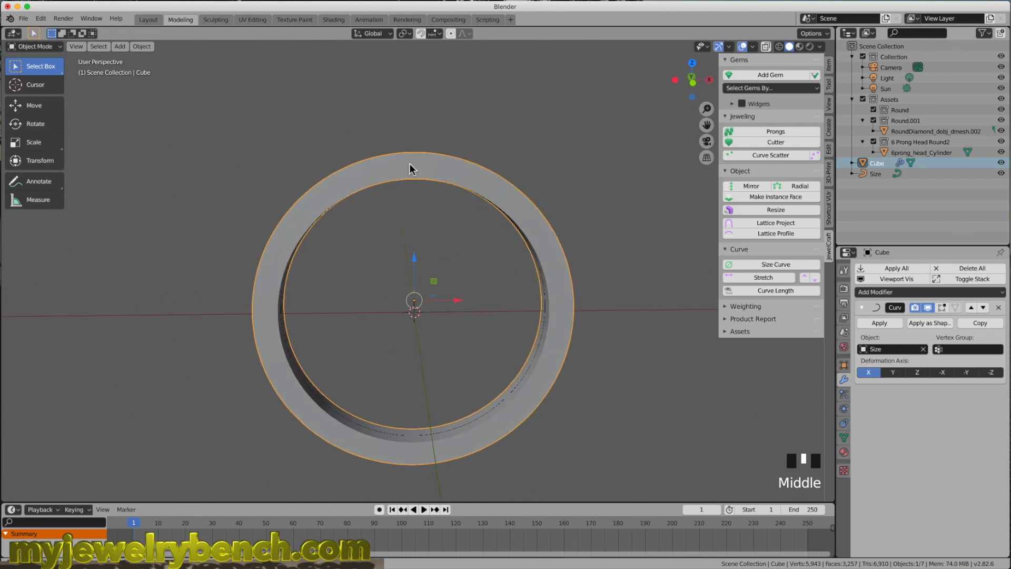
{"action": "middle_click_drag", "start_coordinate": [409, 192], "coordinate": [402, 217]}
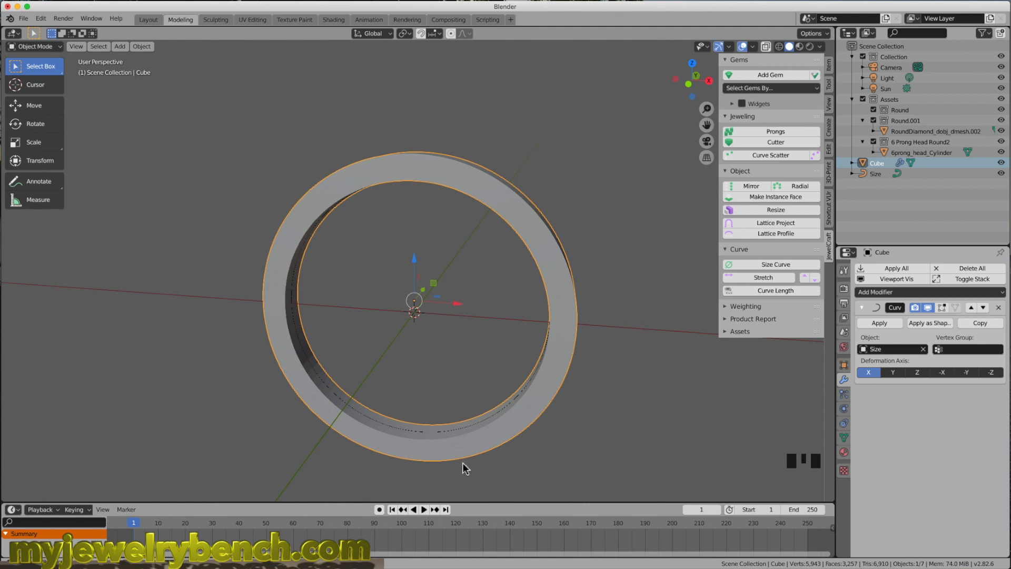
Enable the Curve modifier's display in Edit Mode and on the edit cage, and open the band's mesh in Edit Mode
{"action": "middle_click_drag", "start_coordinate": [519, 423], "coordinate": [458, 383]}
{"action": "middle_click_drag", "start_coordinate": [547, 266], "coordinate": [775, 373]}
{"action": "scroll", "coordinate": [474, 361], "scroll_direction": "down", "scroll_amount": 2}
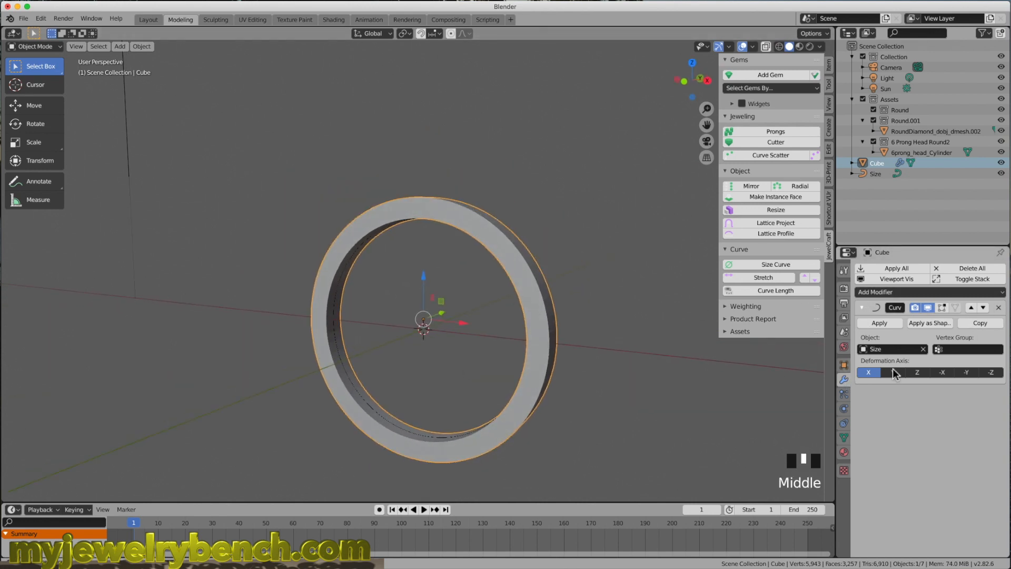
{"action": "left_click", "coordinate": [943, 308]}
{"action": "left_click", "coordinate": [955, 307]}
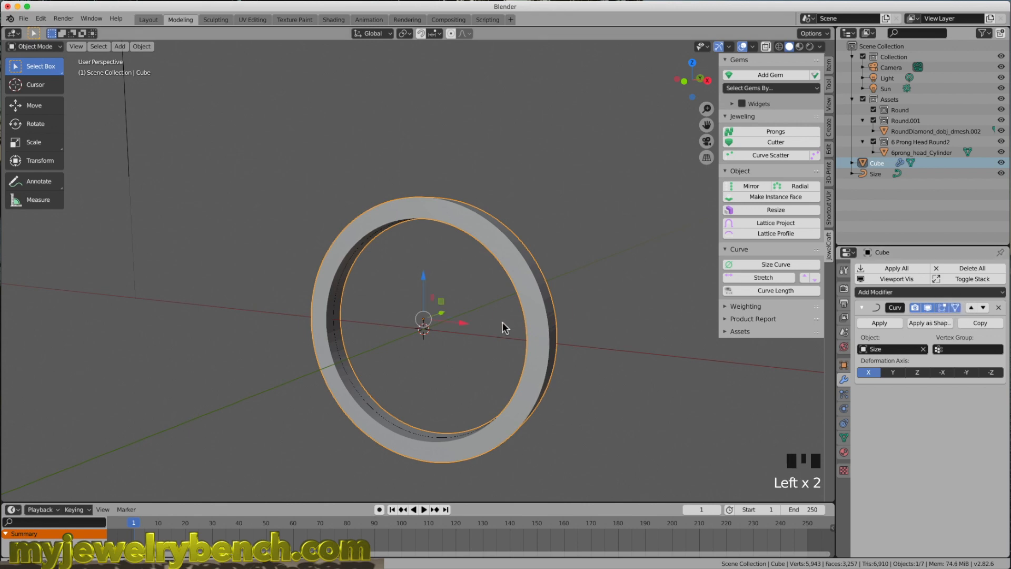
{"action": "middle_click_drag", "start_coordinate": [500, 324], "coordinate": [524, 331]}
{"action": "key", "text": "Tab"}
{"action": "mouse_move", "coordinate": [454, 327]}
{"action": "middle_mouse_down"}
{"action": "mouse_move", "coordinate": [418, 324]}
{"action": "mouse_move", "coordinate": [467, 324]}
{"action": "mouse_move", "coordinate": [441, 321]}
{"action": "middle_mouse_up"}
{"action": "middle_click_drag", "start_coordinate": [341, 305], "coordinate": [413, 264]}
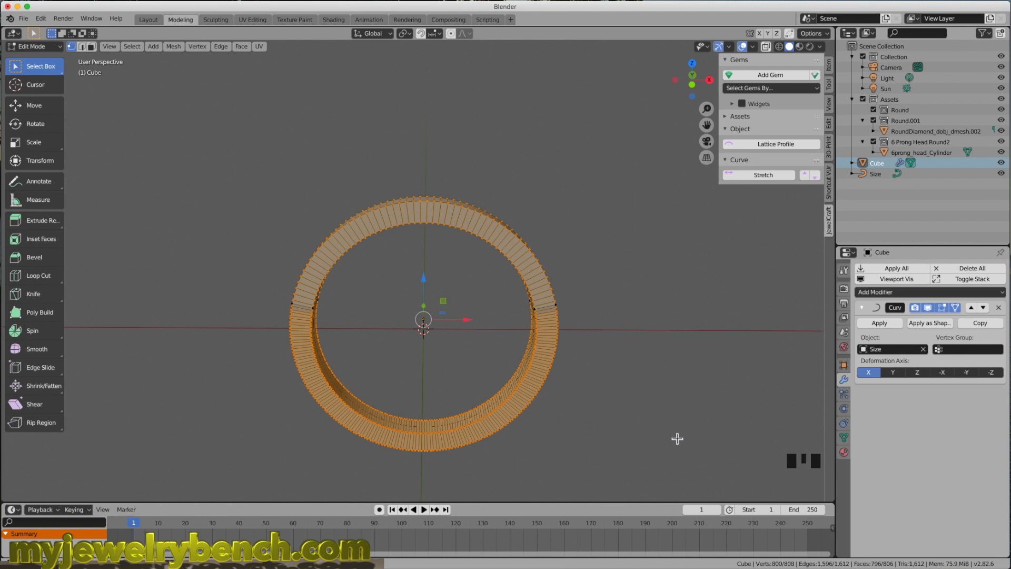
Select the whole band mesh and shrink it along X until a small gap opens at the bottom, and return to Object Mode
{"action": "key", "text": "a"}
{"action": "key", "text": "a"}
{"action": "key", "text": "a"}
{"action": "key", "text": "a"}
{"action": "key", "text": "a"}
{"action": "key", "text": "a"}
{"action": "key", "text": "a"}
{"action": "key", "text": "a"}
{"action": "key", "text": "s"}
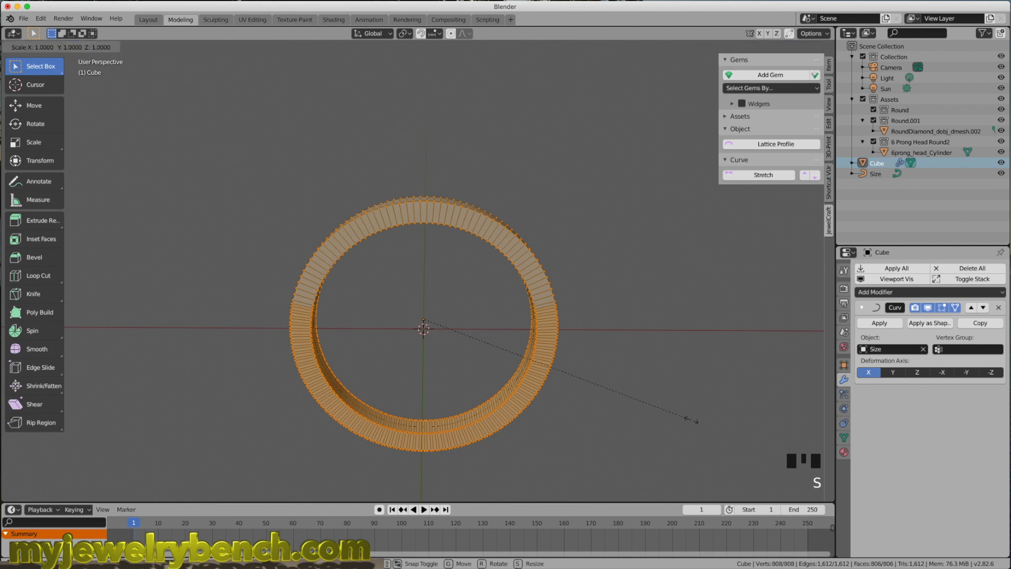
{"action": "key", "text": "x"}
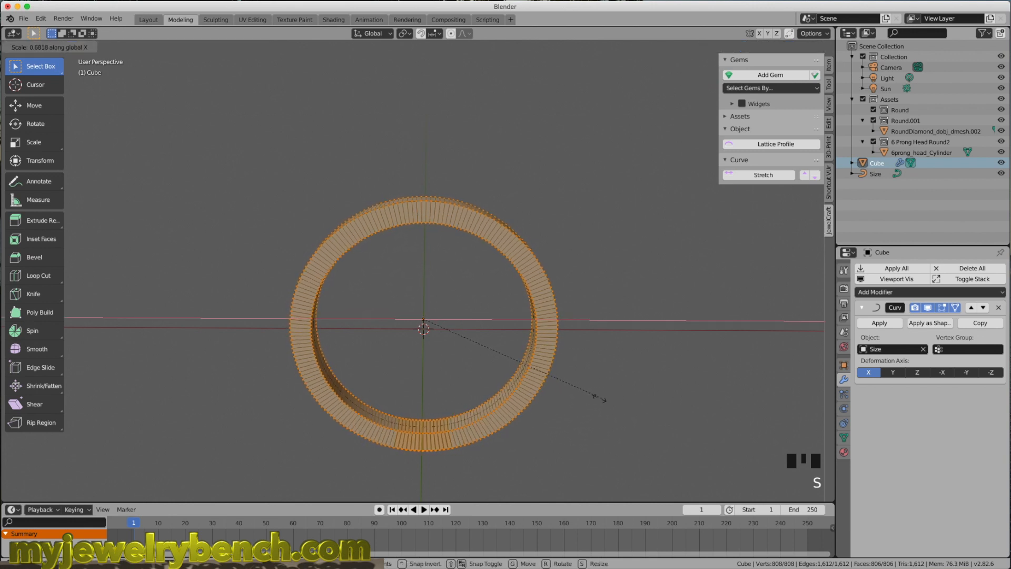
{"action": "left_click", "coordinate": [578, 408]}
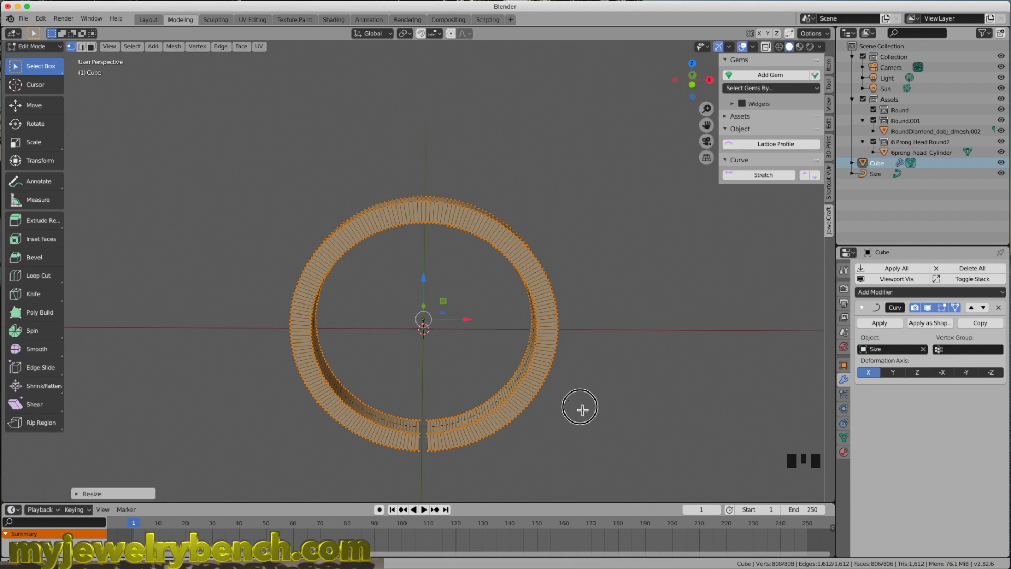
{"action": "key", "text": "Tab"}
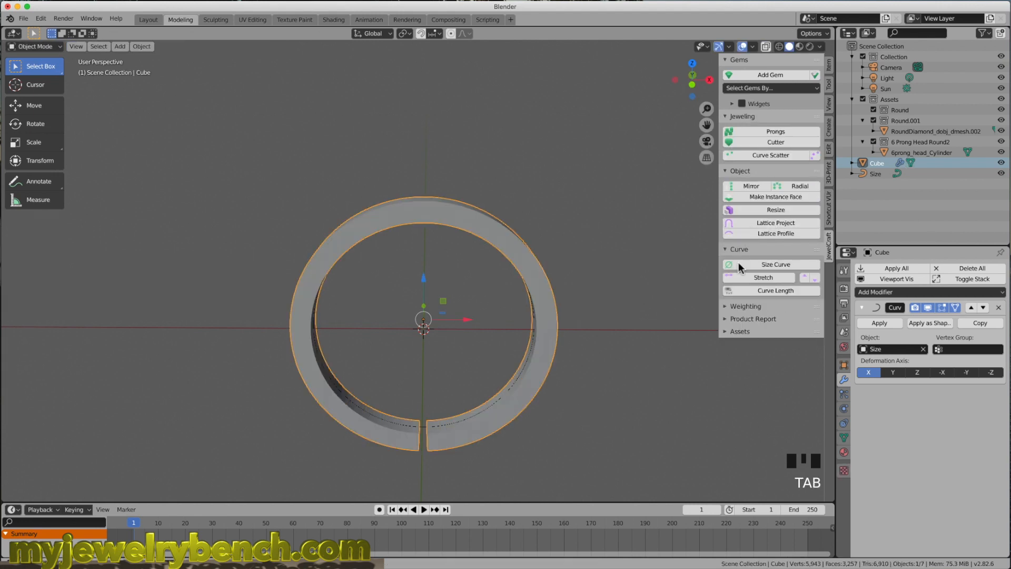
Stretch the band along the full size curve with JewelCraft to close the gap, and reopen its mesh in Edit Mode
{"action": "left_click", "coordinate": [765, 278]}
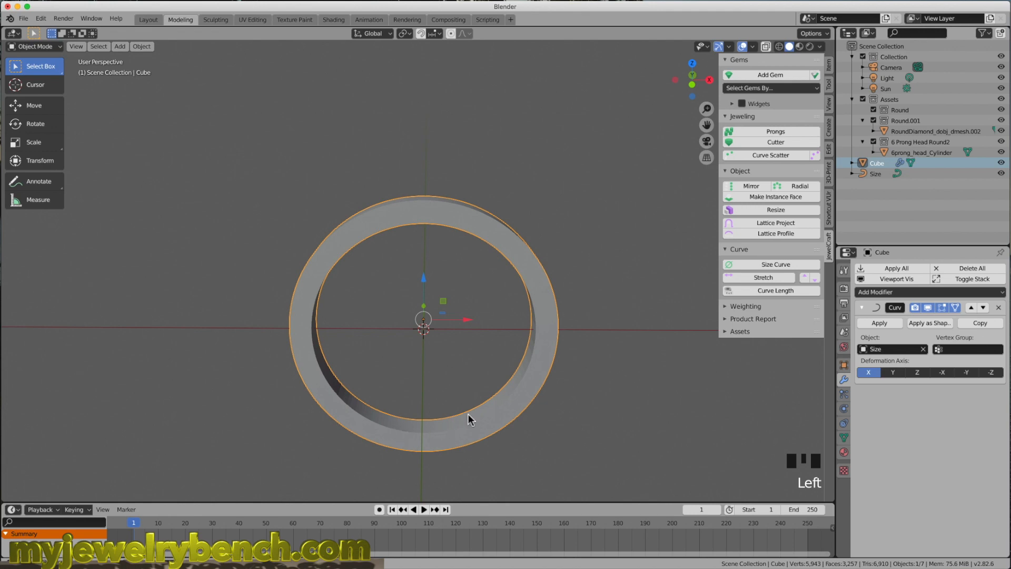
{"action": "key", "text": "Tab"}
{"action": "middle_click_drag", "start_coordinate": [467, 415], "coordinate": [445, 405]}
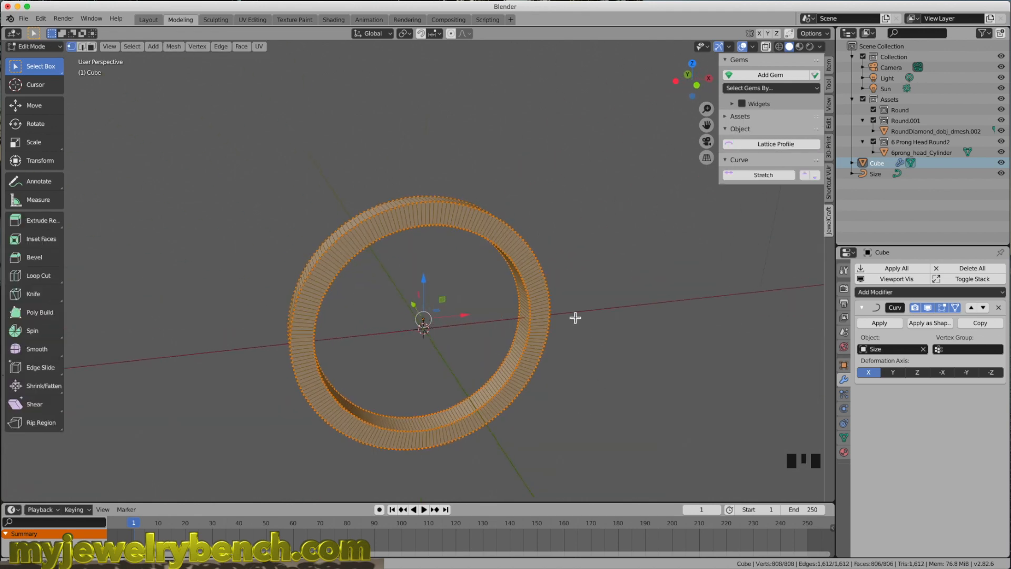
{"action": "middle_click_drag", "start_coordinate": [419, 270], "coordinate": [461, 330]}
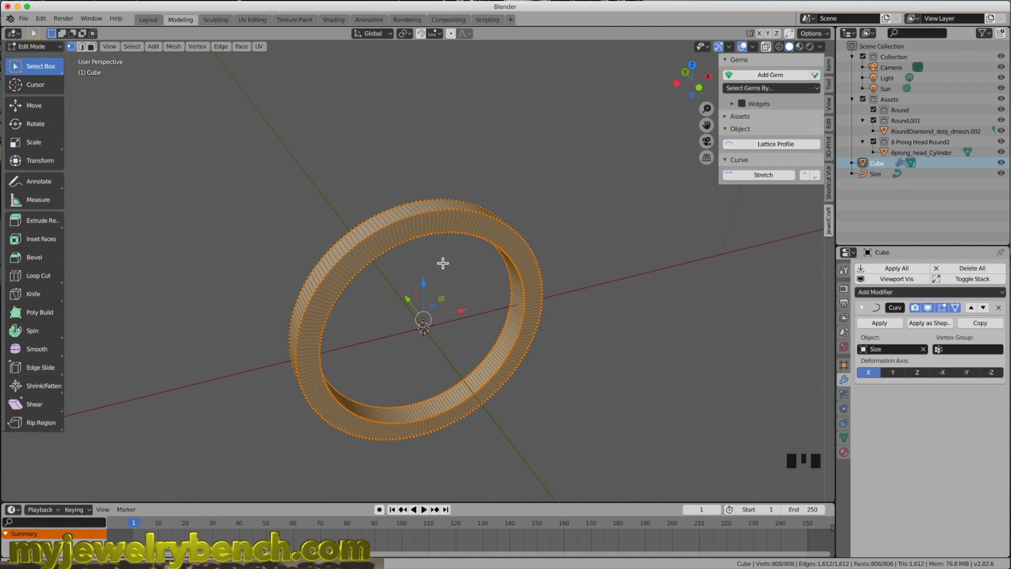
In front view and face select mode, select the single side face at the band's top centre
{"action": "key", "text": "KP_1"}
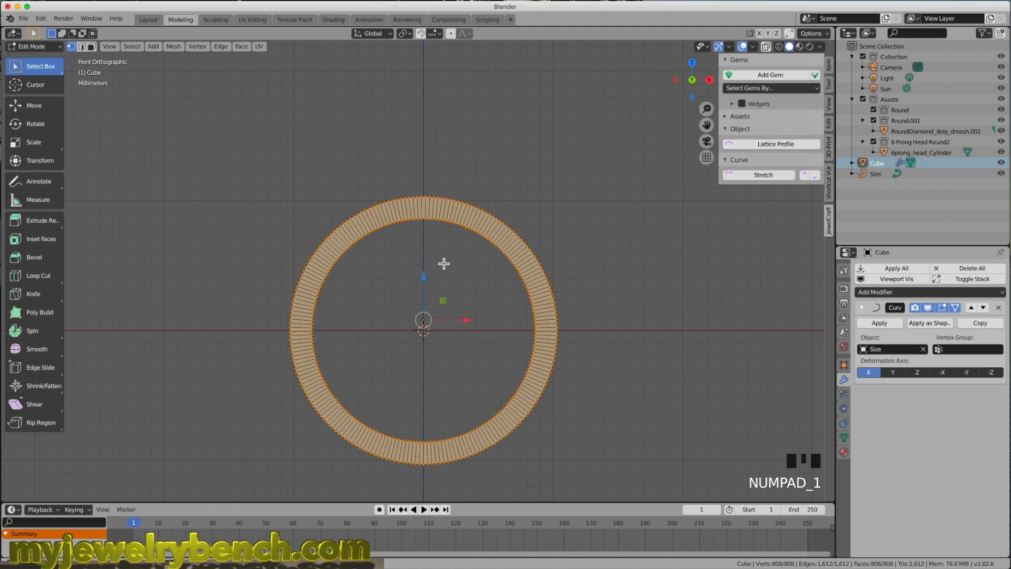
{"action": "scroll", "coordinate": [428, 210], "scroll_direction": "up", "scroll_amount": 3}
{"action": "scroll", "coordinate": [428, 213], "scroll_direction": "up", "scroll_amount": 3}
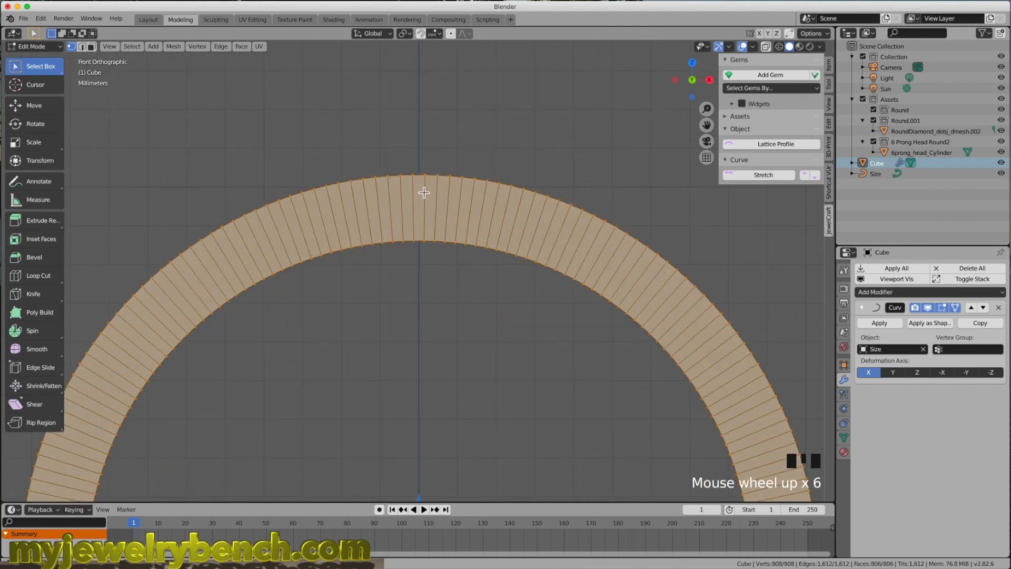
{"action": "left_click", "coordinate": [92, 46]}
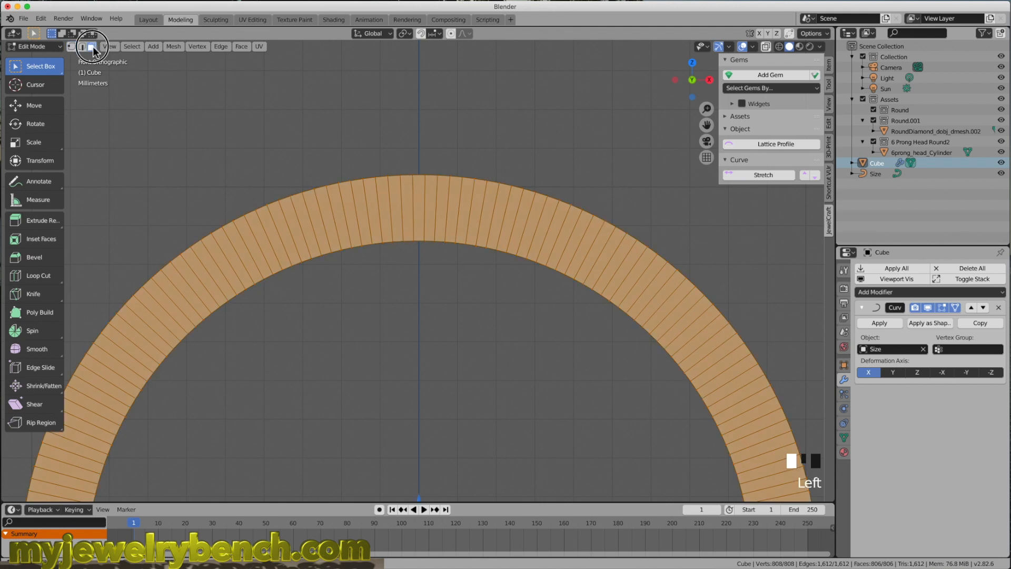
{"action": "double_click", "coordinate": [420, 197]}
{"action": "middle_click_drag", "start_coordinate": [420, 197], "coordinate": [420, 244]}
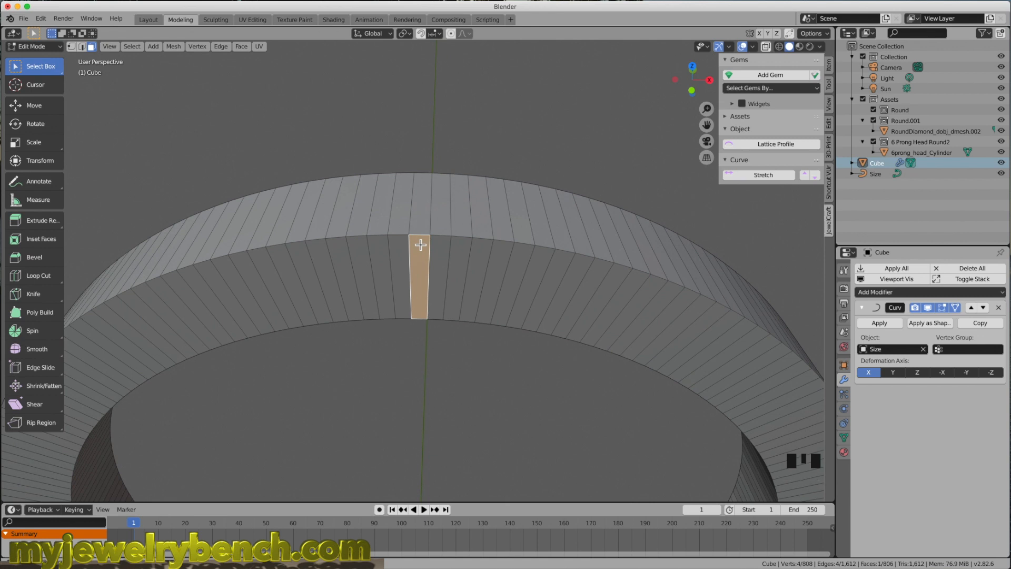
{"action": "left_click", "coordinate": [423, 184], "text": "alt+shift"}
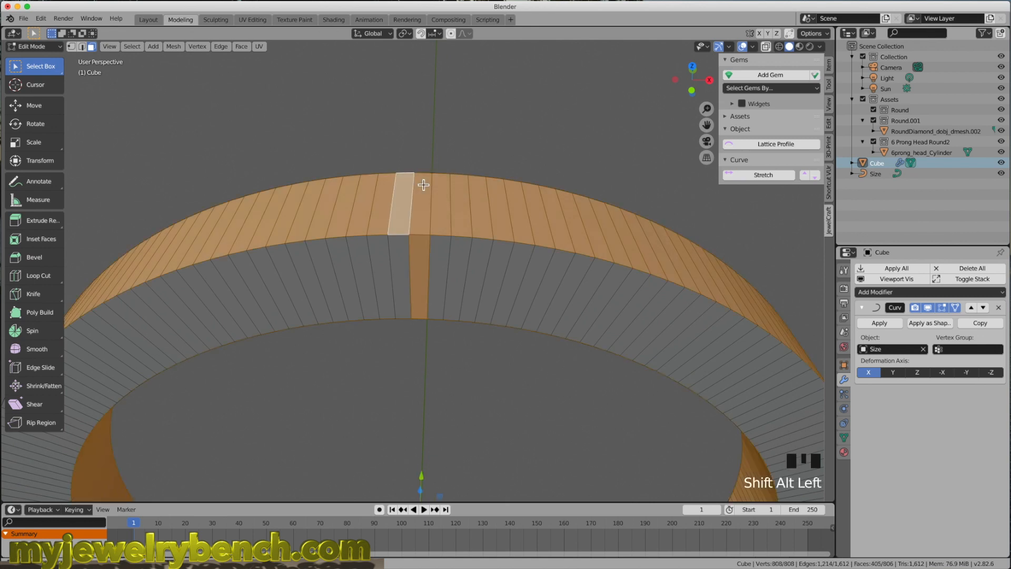
{"action": "left_click", "coordinate": [420, 237]}
{"action": "left_click", "coordinate": [418, 269]}
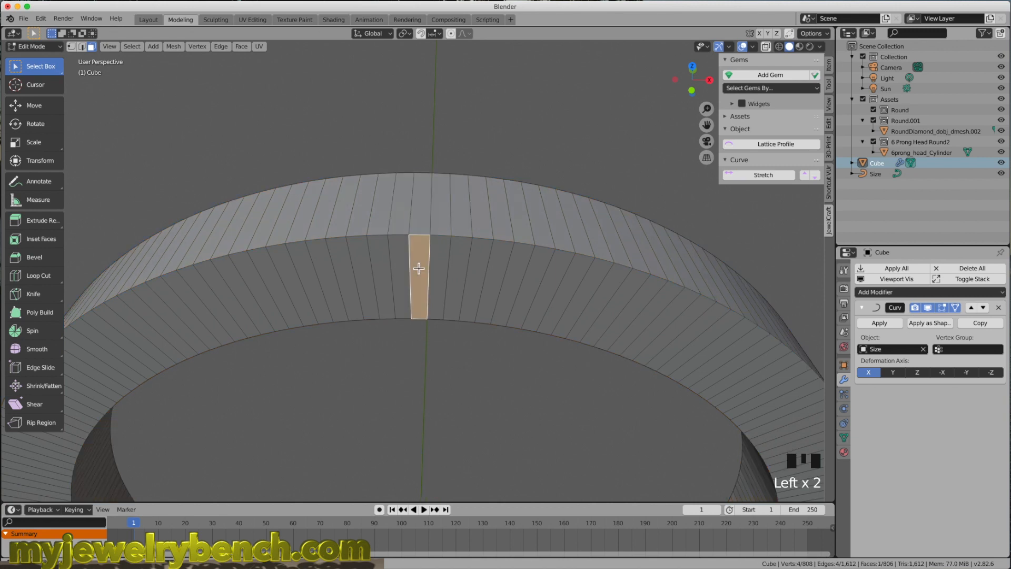
Select the loop of four faces around the band's cross-section at its top centre and turn on proportional editing
{"action": "left_click", "coordinate": [421, 239], "text": "alt+shift"}
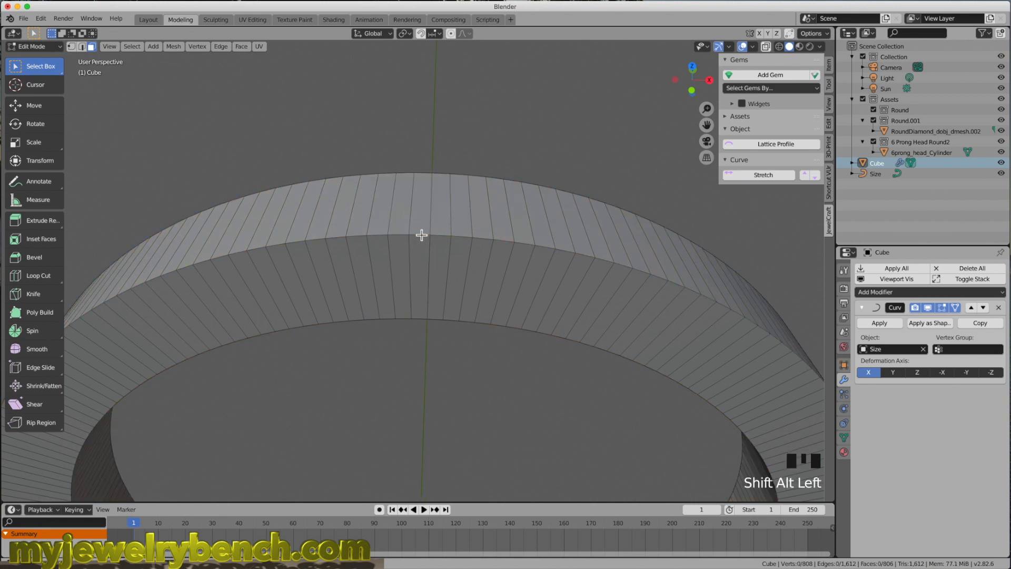
{"action": "left_click", "coordinate": [421, 238], "text": "alt+shift"}
{"action": "middle_click_drag", "start_coordinate": [421, 256], "coordinate": [355, 224]}
{"action": "scroll", "coordinate": [349, 194], "scroll_direction": "down", "scroll_amount": 3}
{"action": "scroll", "coordinate": [347, 196], "scroll_direction": "down", "scroll_amount": 2}
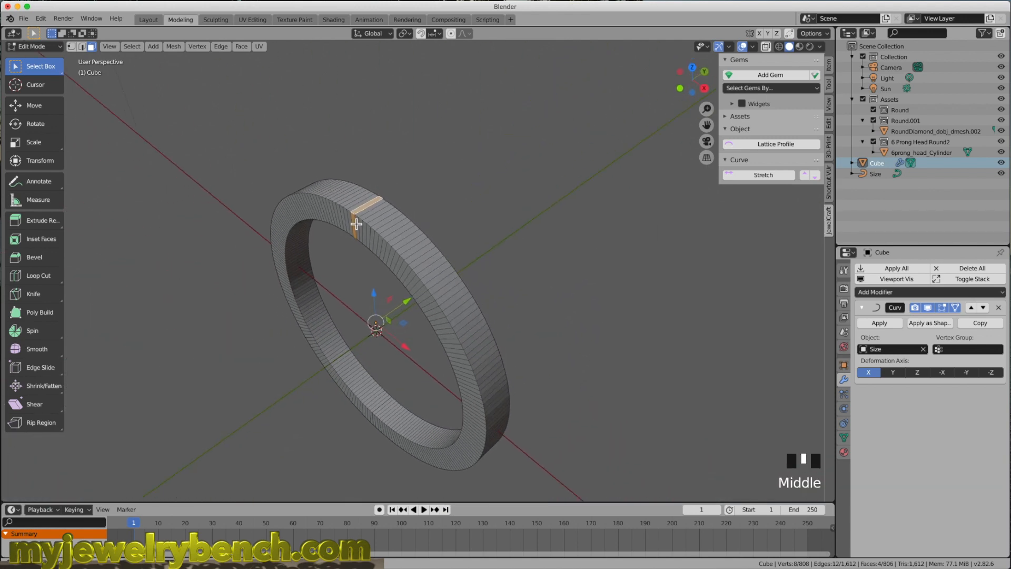
{"action": "left_click", "coordinate": [450, 33]}
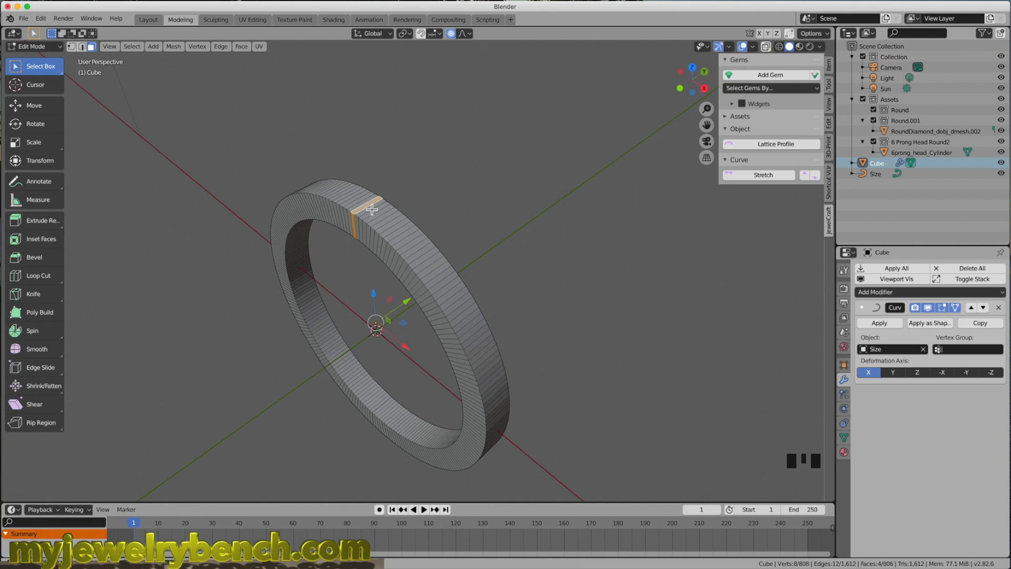
{"action": "key", "text": "s"}
{"action": "key", "text": "y"}
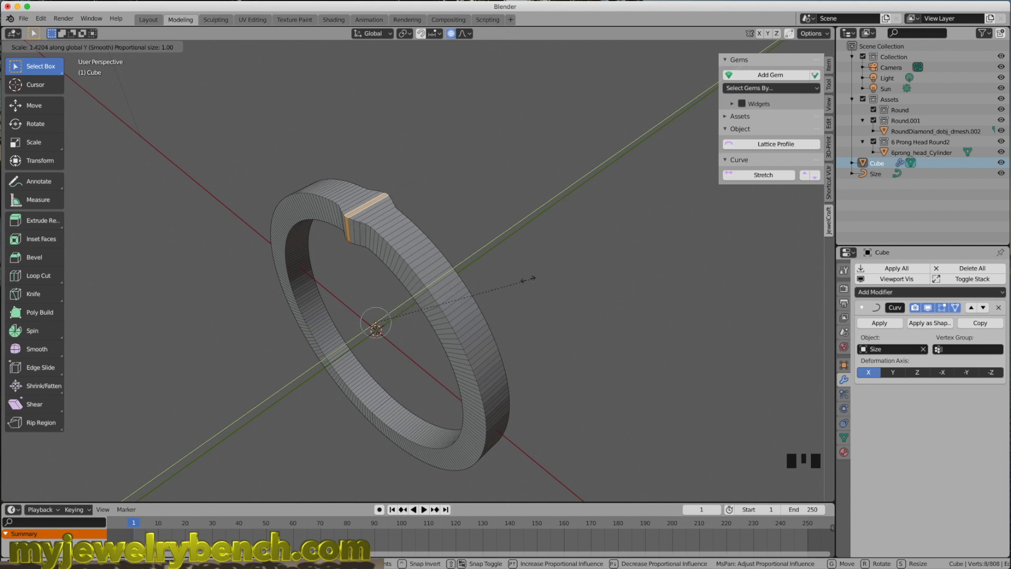
{"action": "right_click", "coordinate": [604, 270]}
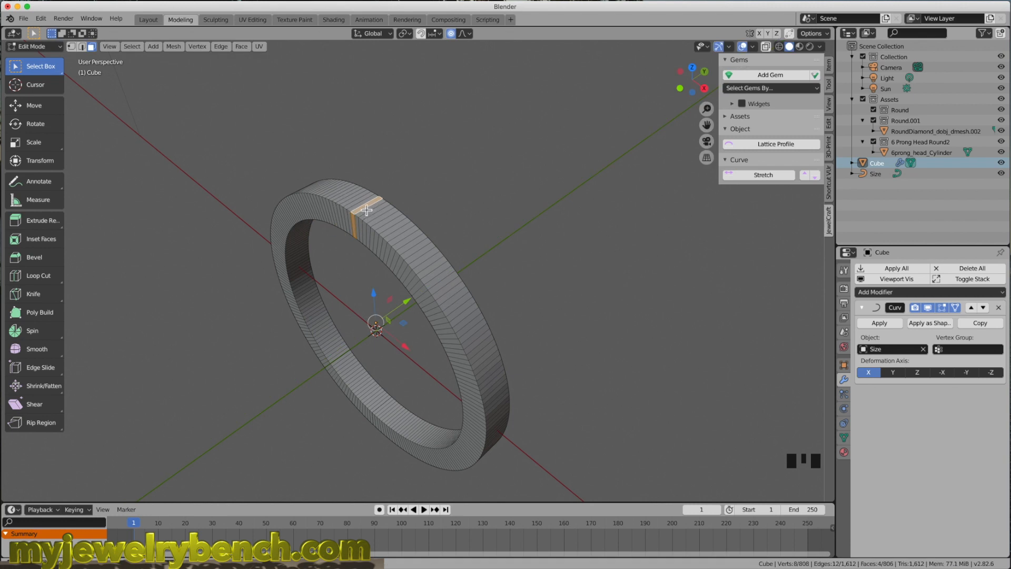
Widen the band's top by scaling the selected faces about 2.3 times along Y with a smooth proportional size of 14.42, and leave Edit Mode
{"action": "key", "text": "s"}
{"action": "key", "text": "y"}
{"action": "scroll", "coordinate": [363, 205], "scroll_direction": "down", "scroll_amount": 7}
{"action": "scroll", "coordinate": [363, 205], "scroll_direction": "down", "scroll_amount": 14}
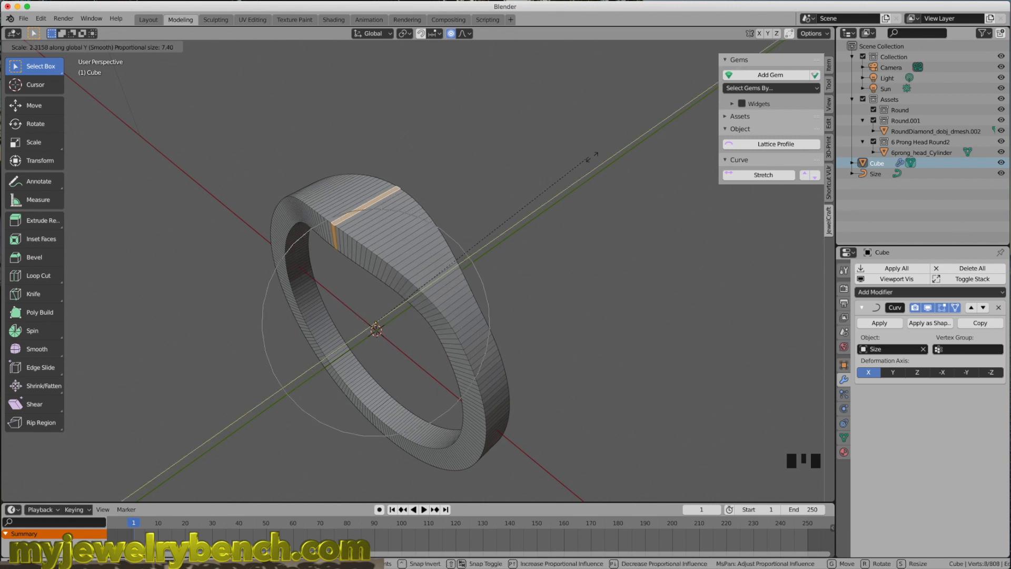
{"action": "scroll", "coordinate": [722, 138], "scroll_direction": "up", "scroll_amount": 1}
{"action": "scroll", "coordinate": [722, 138], "scroll_direction": "down", "scroll_amount": 8}
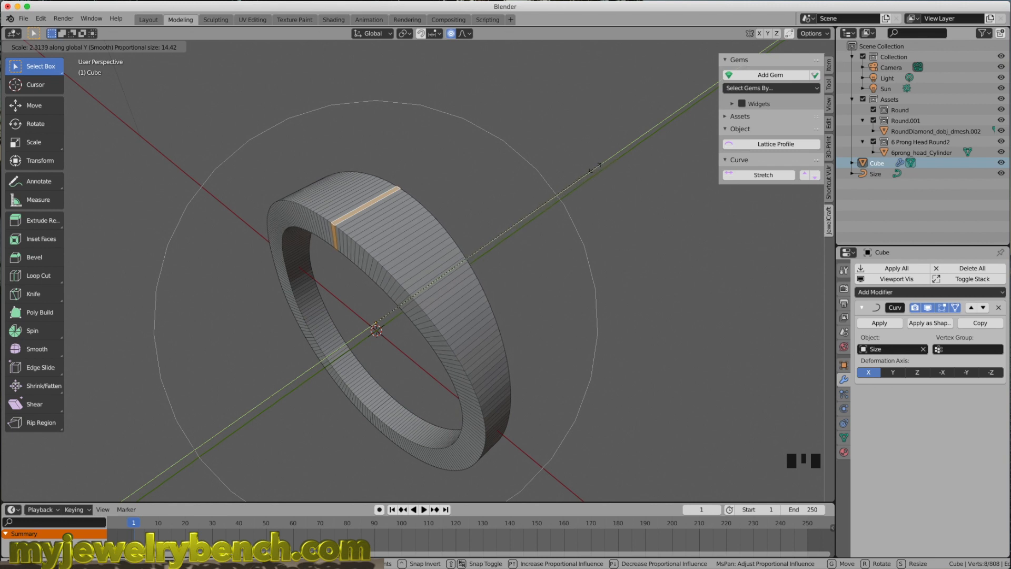
{"action": "left_click", "coordinate": [585, 170]}
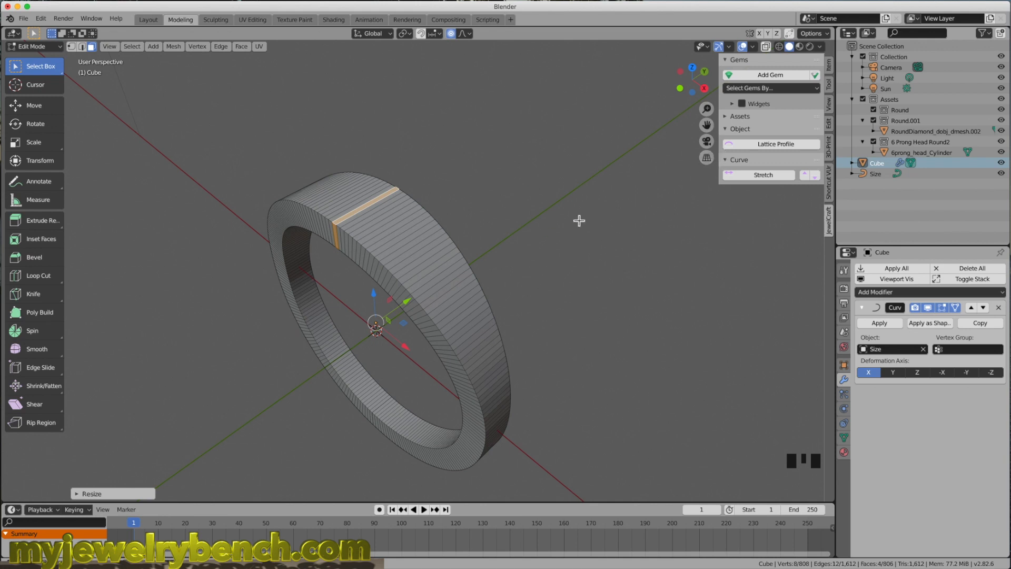
{"action": "middle_click_drag", "start_coordinate": [515, 185], "coordinate": [460, 176]}
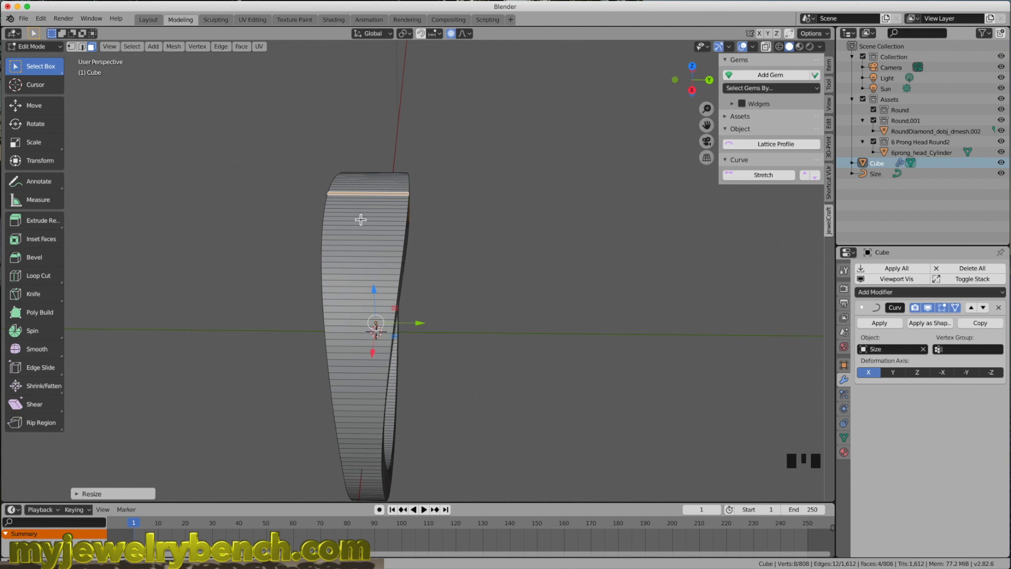
{"action": "key", "text": "Tab"}
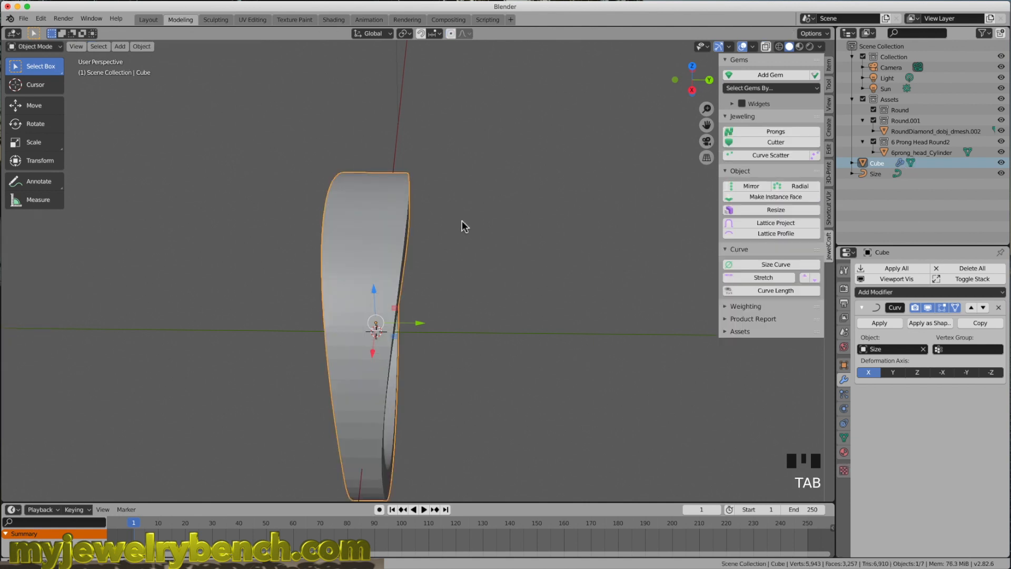
{"action": "left_click", "coordinate": [895, 268]}
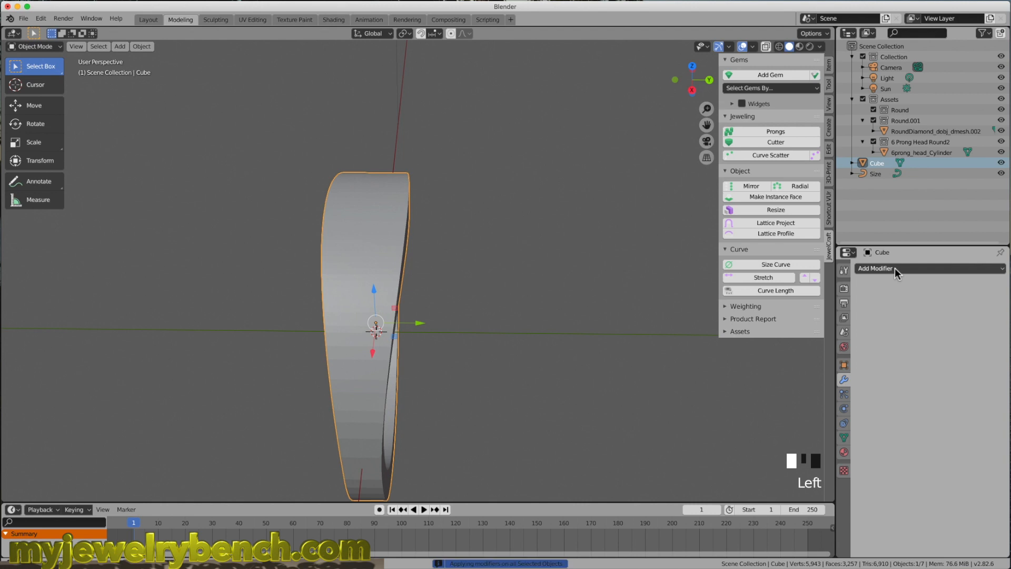
{"action": "middle_click_drag", "start_coordinate": [327, 266], "coordinate": [346, 184]}
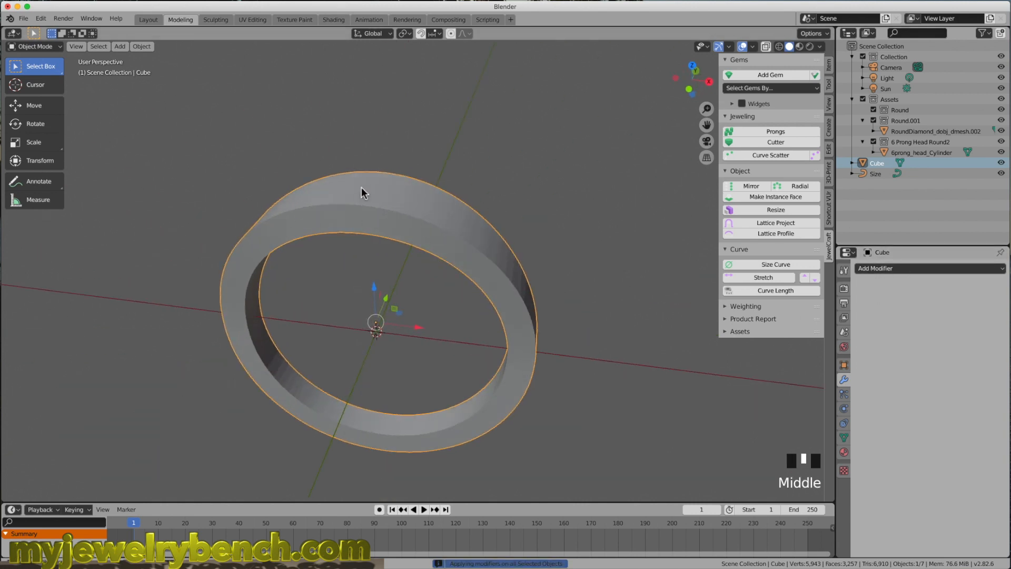
{"action": "key", "text": "super+z"}
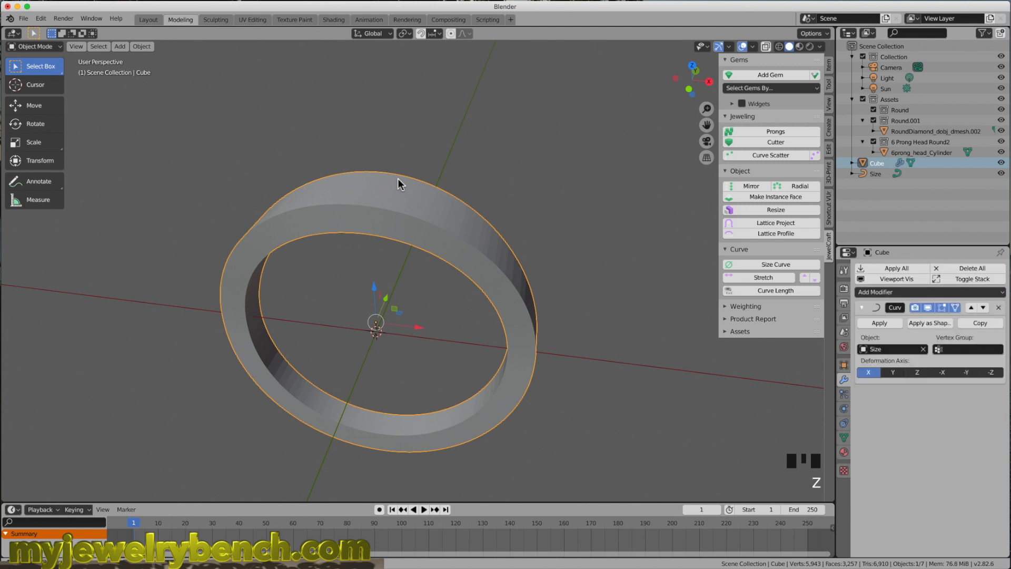
Apply all modifiers on the widened band with the Apply All Modifiers command
{"action": "left_click", "coordinate": [407, 219]}
{"action": "key", "text": "ctrl+a"}
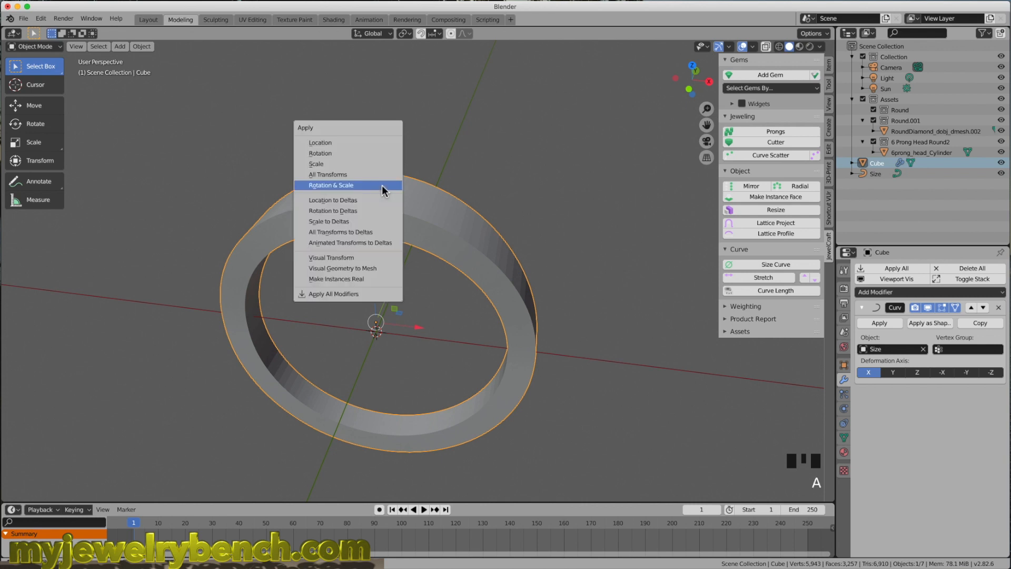
{"action": "left_click", "coordinate": [341, 294]}
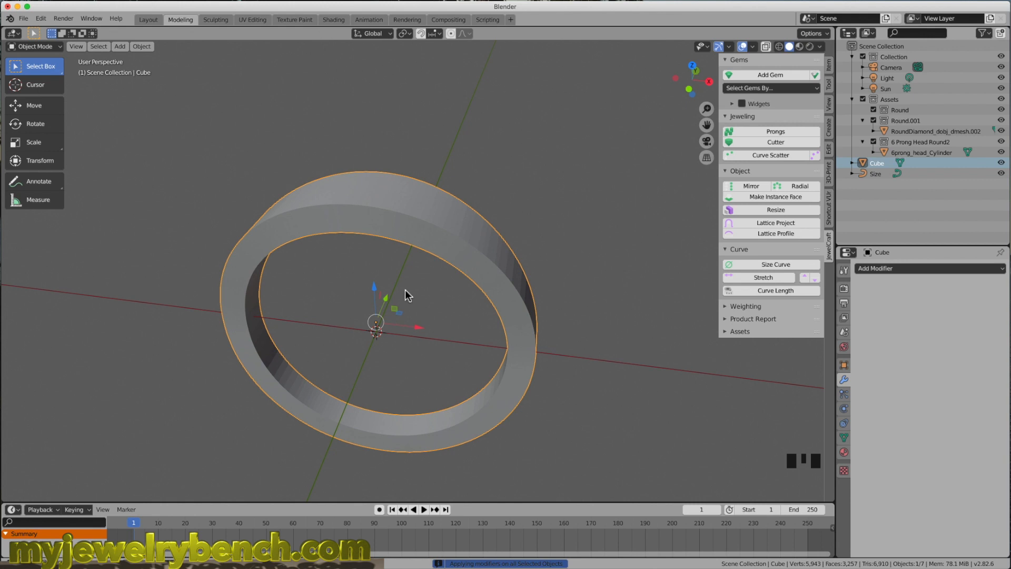
{"action": "middle_click_drag", "start_coordinate": [549, 233], "coordinate": [611, 226]}
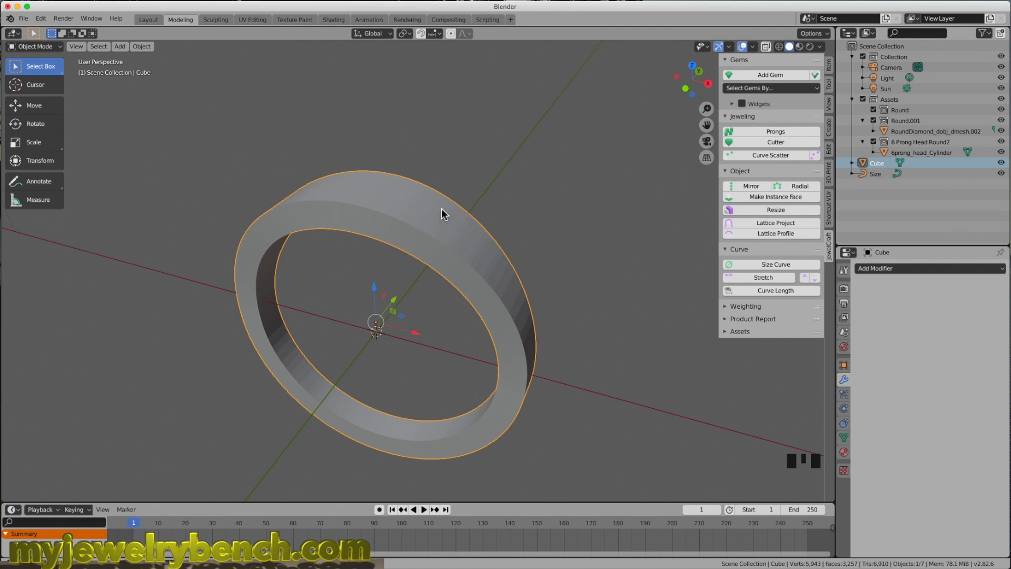
{"action": "middle_click_drag", "start_coordinate": [495, 200], "coordinate": [434, 188]}
Open the band's mesh in Edit Mode and deselect all of its faces
{"action": "key", "text": "Tab"}
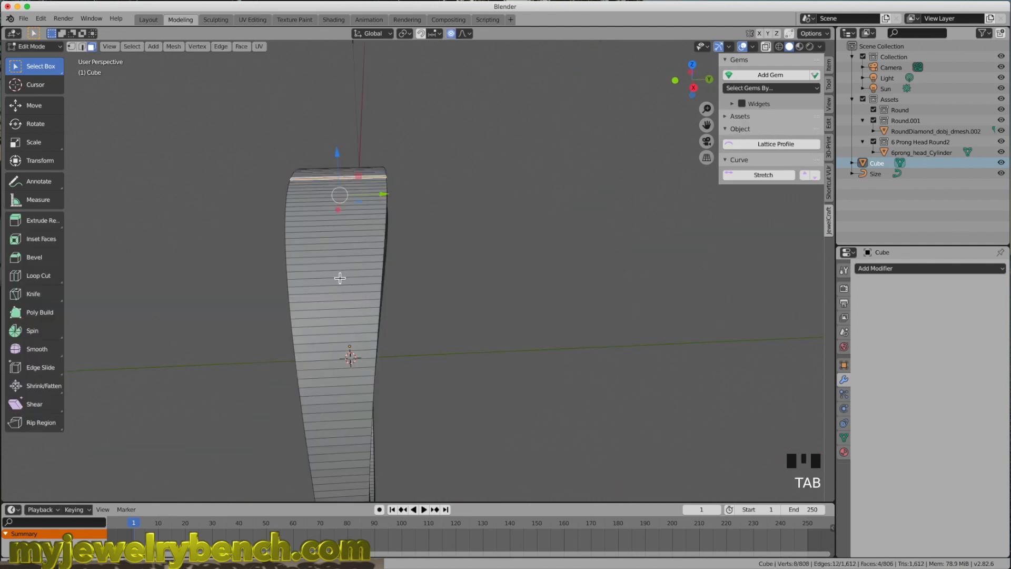
{"action": "key", "text": "a"}
{"action": "key", "text": "a"}
{"action": "key", "text": "a"}
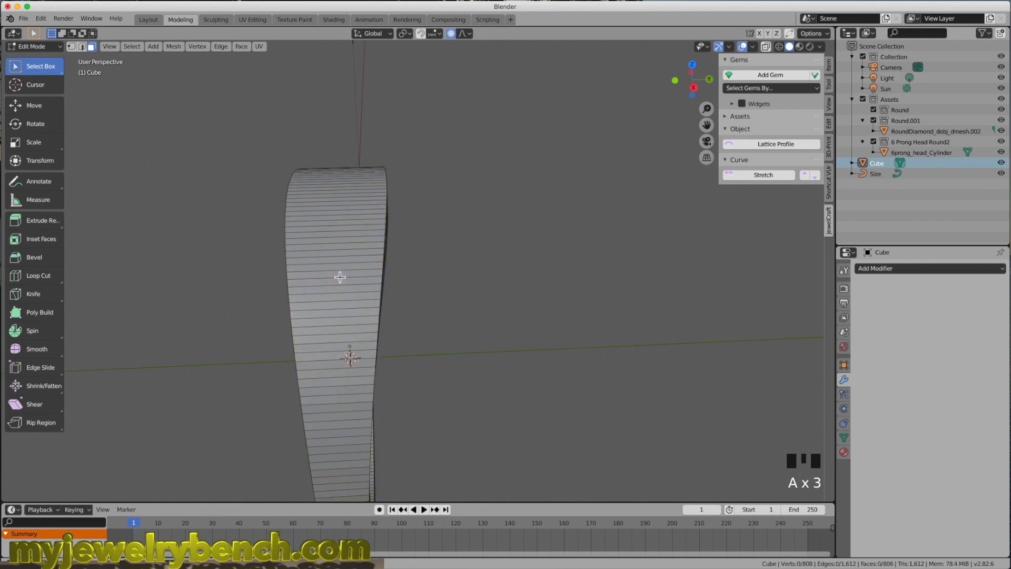
{"action": "scroll", "coordinate": [354, 268], "scroll_direction": "down", "scroll_amount": 4}
{"action": "scroll", "coordinate": [352, 321], "scroll_direction": "up", "scroll_amount": 2}
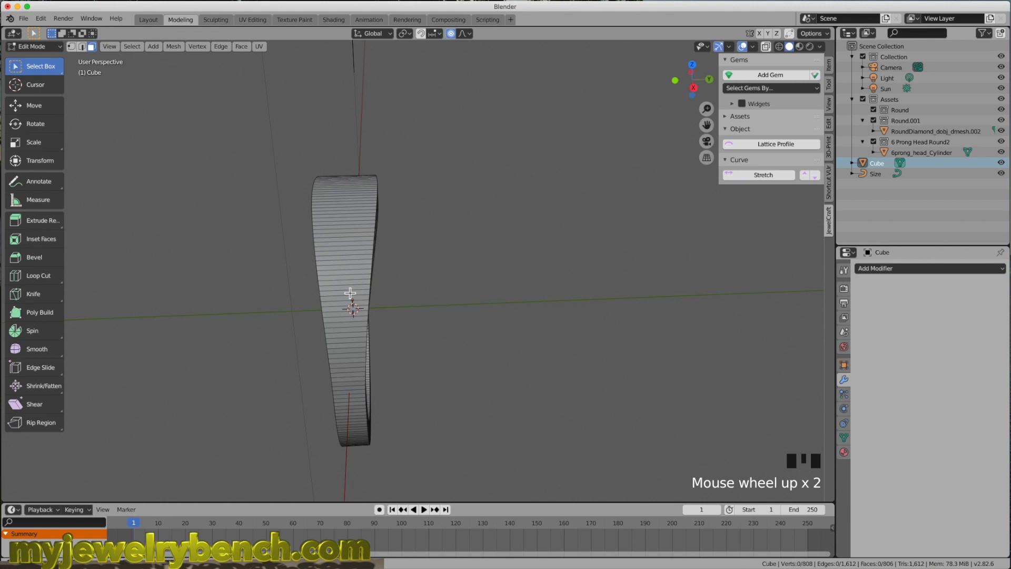
Add a single centred loop cut running all the way around the band, and leave Edit Mode
{"action": "key", "text": "ctrl+r"}
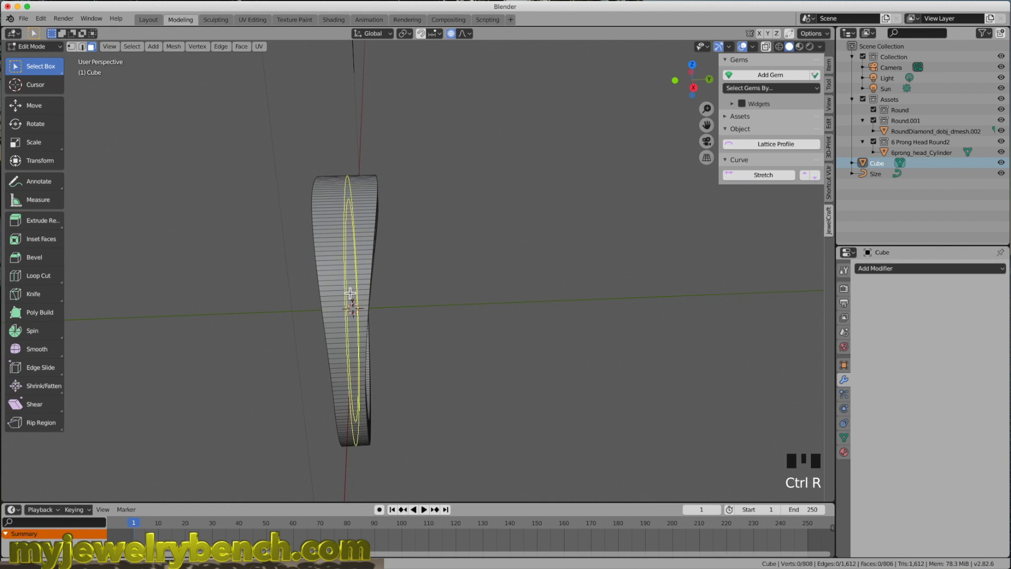
{"action": "scroll", "coordinate": [350, 293], "scroll_direction": "up", "scroll_amount": 2}
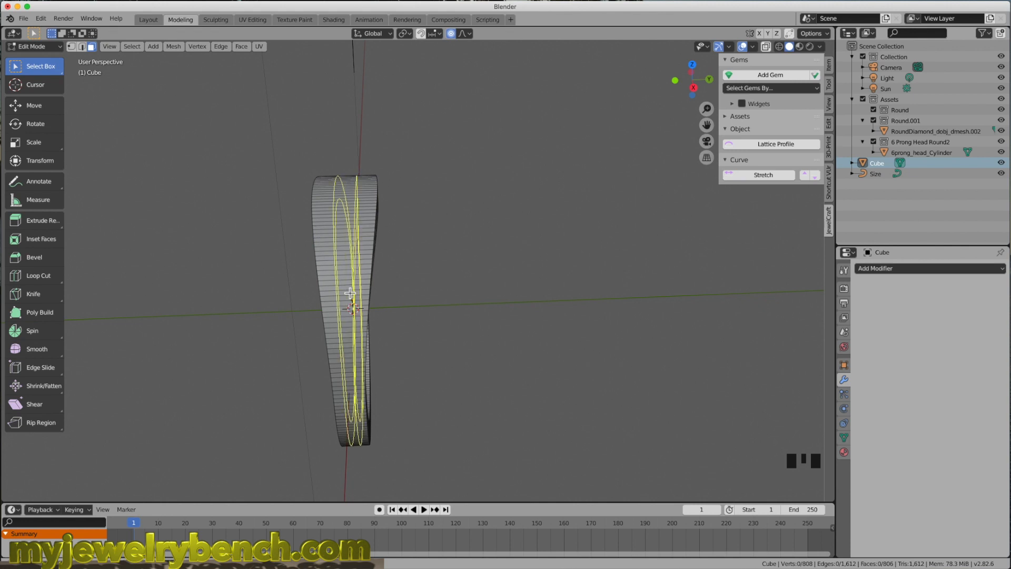
{"action": "scroll", "coordinate": [350, 292], "scroll_direction": "up", "scroll_amount": 2}
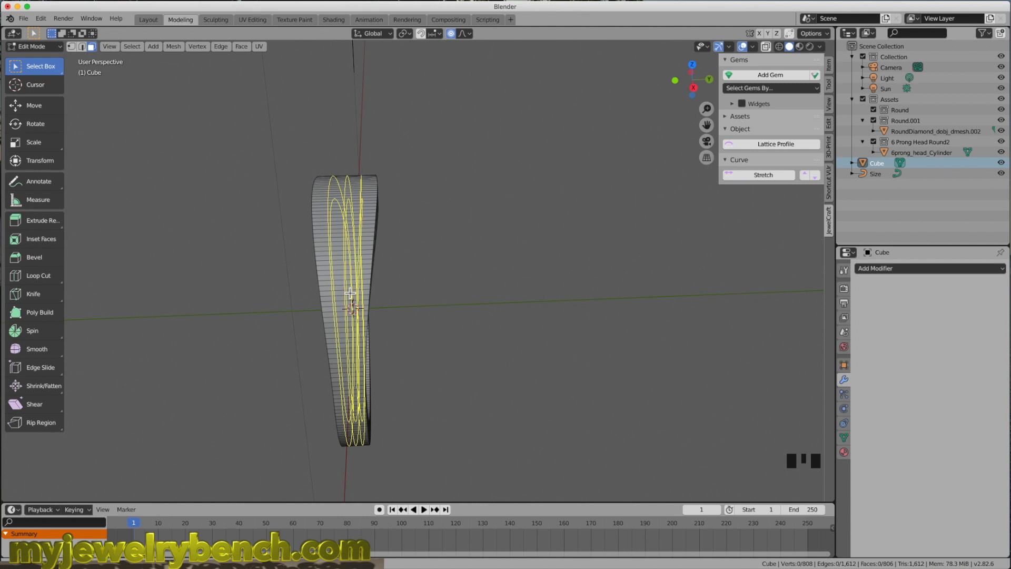
{"action": "scroll", "coordinate": [350, 292], "scroll_direction": "down", "scroll_amount": 5}
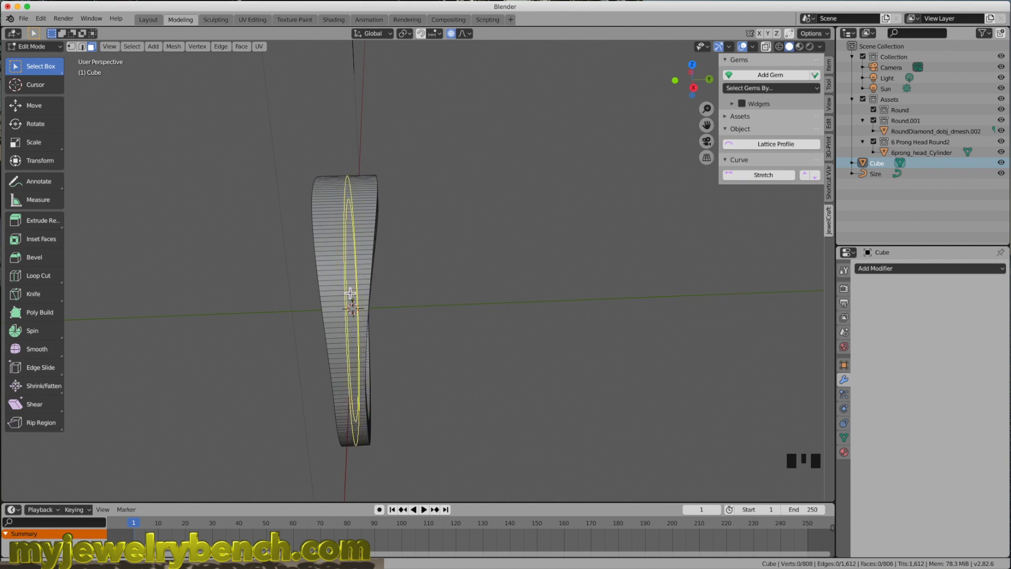
{"action": "scroll", "coordinate": [350, 292], "scroll_direction": "up", "scroll_amount": 2}
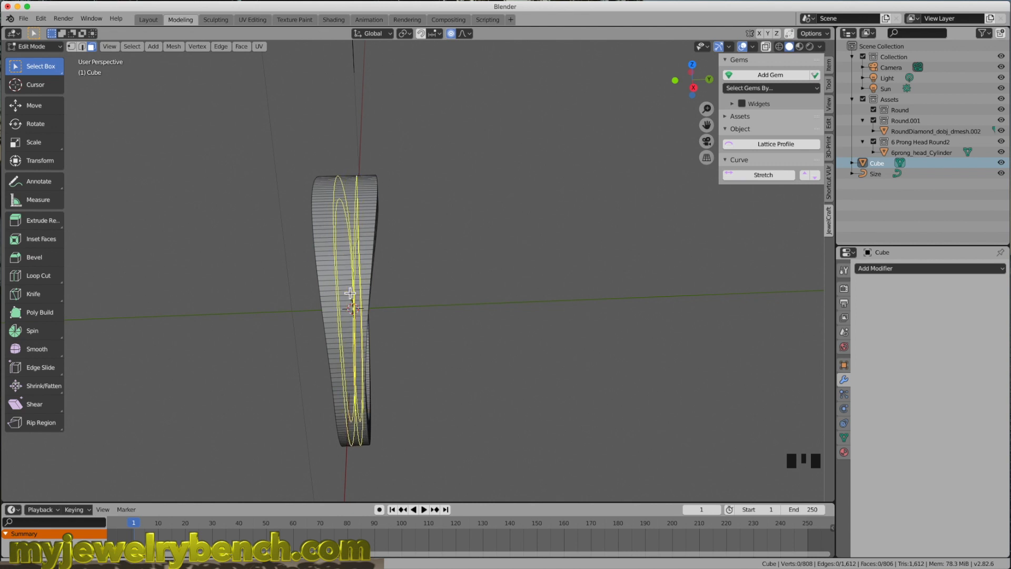
{"action": "scroll", "coordinate": [350, 293], "scroll_direction": "down", "scroll_amount": 2}
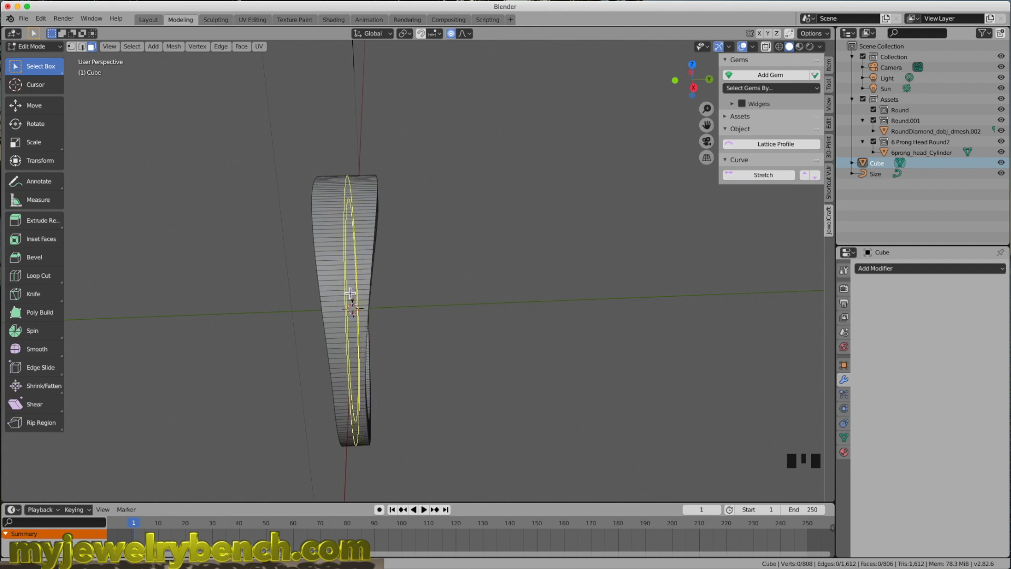
{"action": "left_click", "coordinate": [350, 293]}
{"action": "right_click", "coordinate": [350, 293]}
{"action": "mouse_move", "coordinate": [493, 257]}
{"action": "middle_mouse_down"}
{"action": "mouse_move", "coordinate": [544, 244]}
{"action": "mouse_move", "coordinate": [495, 253]}
{"action": "middle_mouse_up"}
{"action": "scroll", "coordinate": [488, 252], "scroll_direction": "up", "scroll_amount": 1}
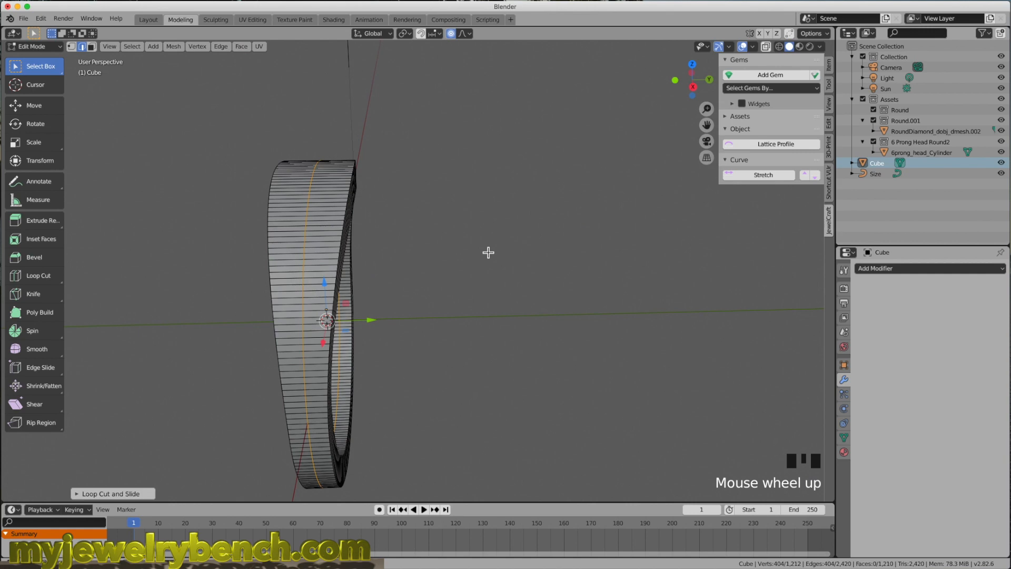
{"action": "middle_click_drag", "start_coordinate": [451, 131], "coordinate": [484, 136]}
{"action": "middle_click_drag", "start_coordinate": [376, 177], "coordinate": [428, 165]}
{"action": "middle_click_drag", "start_coordinate": [445, 101], "coordinate": [480, 115]}
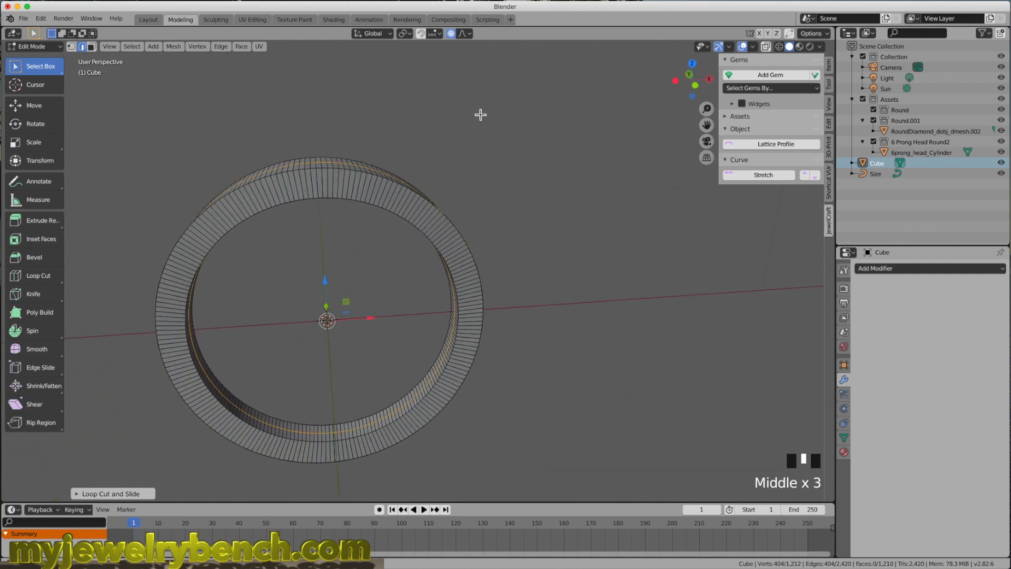
{"action": "key", "text": "Tab"}
Examine the band's overall shape from angled and near-frontal views
{"action": "scroll", "coordinate": [577, 255], "scroll_direction": "down", "scroll_amount": 2}
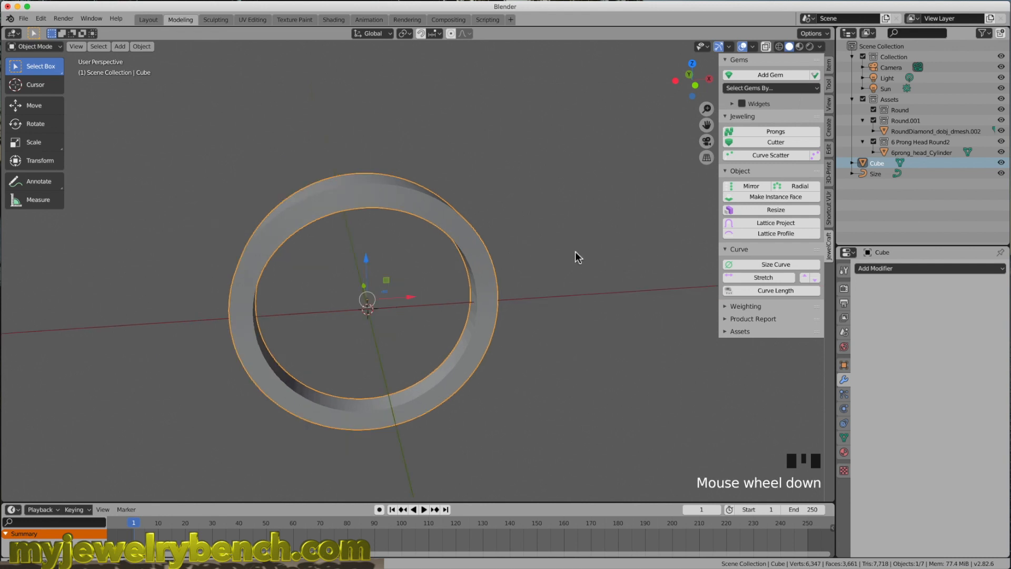
{"action": "scroll", "coordinate": [424, 274], "scroll_direction": "up", "scroll_amount": 2}
{"action": "middle_click_drag", "start_coordinate": [425, 270], "coordinate": [413, 232]}
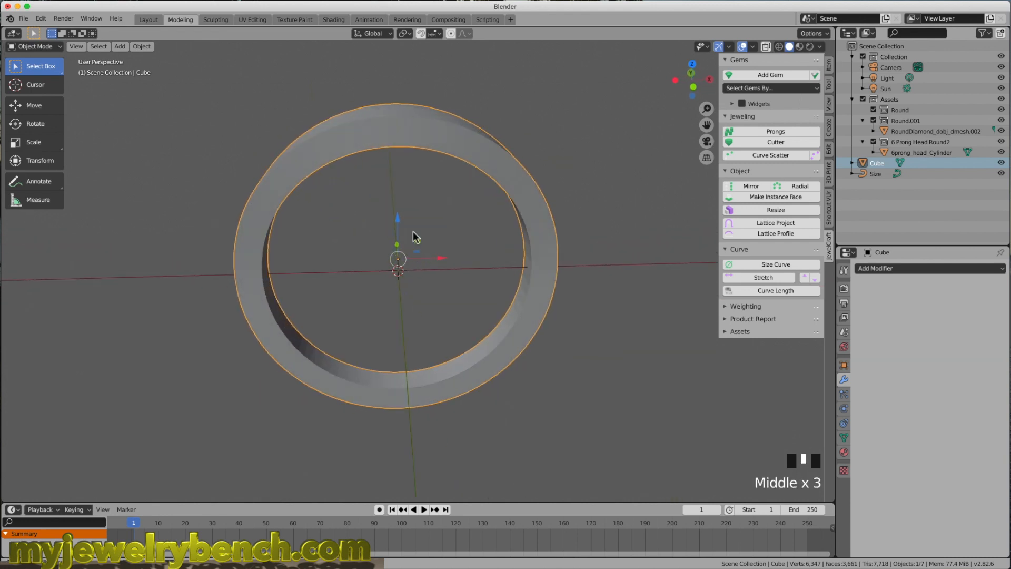
{"action": "scroll", "coordinate": [412, 233], "scroll_direction": "down", "scroll_amount": 1}
{"action": "middle_click_drag", "start_coordinate": [407, 135], "coordinate": [468, 189]}
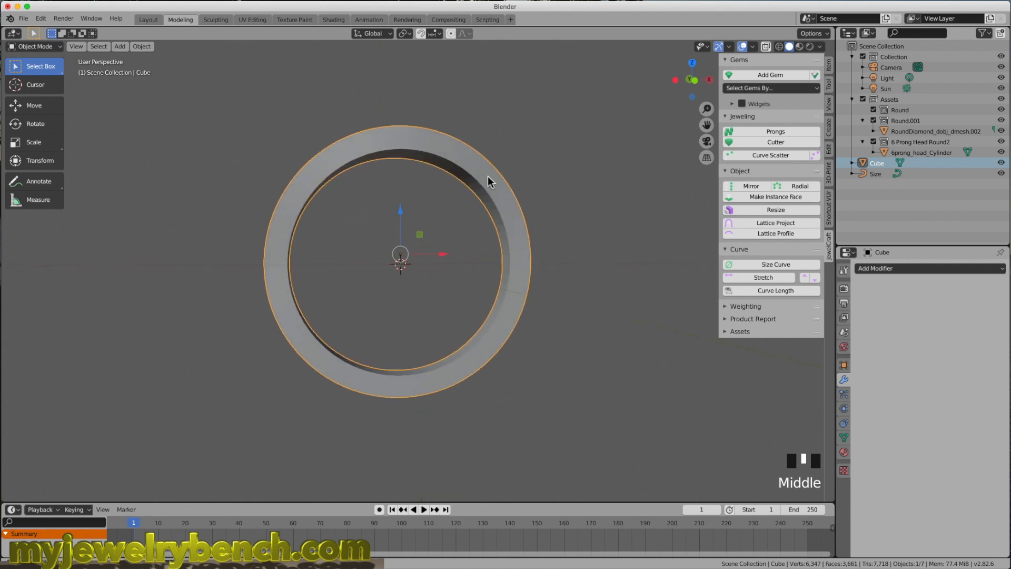
{"action": "middle_click_drag", "start_coordinate": [418, 236], "coordinate": [389, 263]}
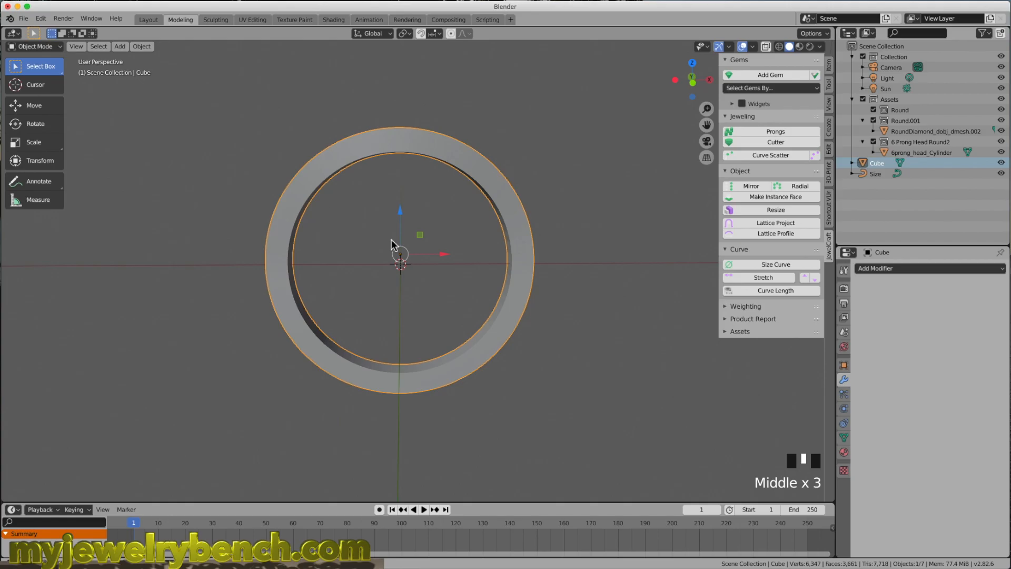
{"action": "scroll", "coordinate": [391, 243], "scroll_direction": "up", "scroll_amount": 1}
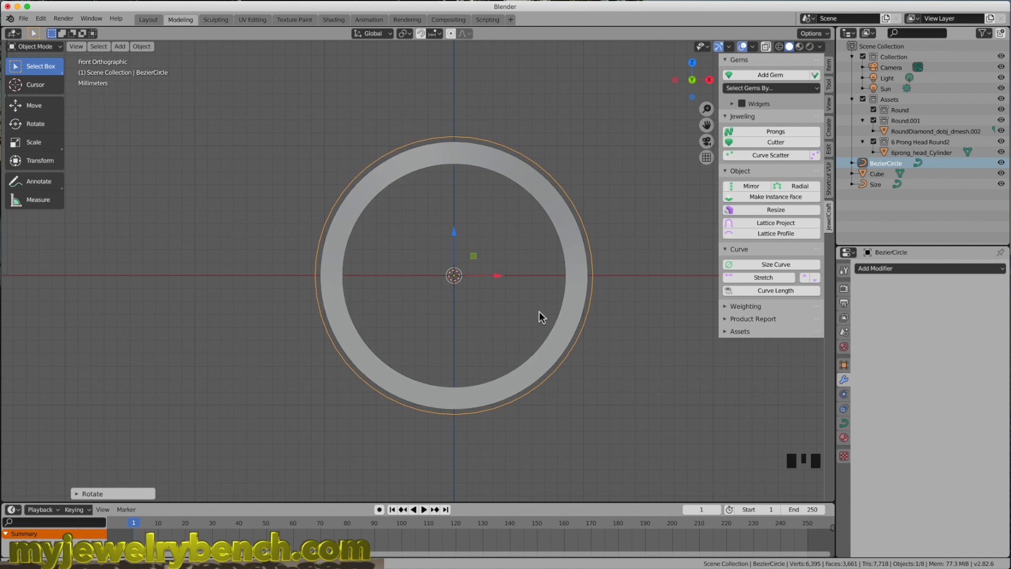
Add a new mesh cube at the centre of the ring
{"action": "key", "text": "shift+a"}
{"action": "mouse_move", "coordinate": [539, 314]}
{"action": "mouse_move", "coordinate": [497, 303]}
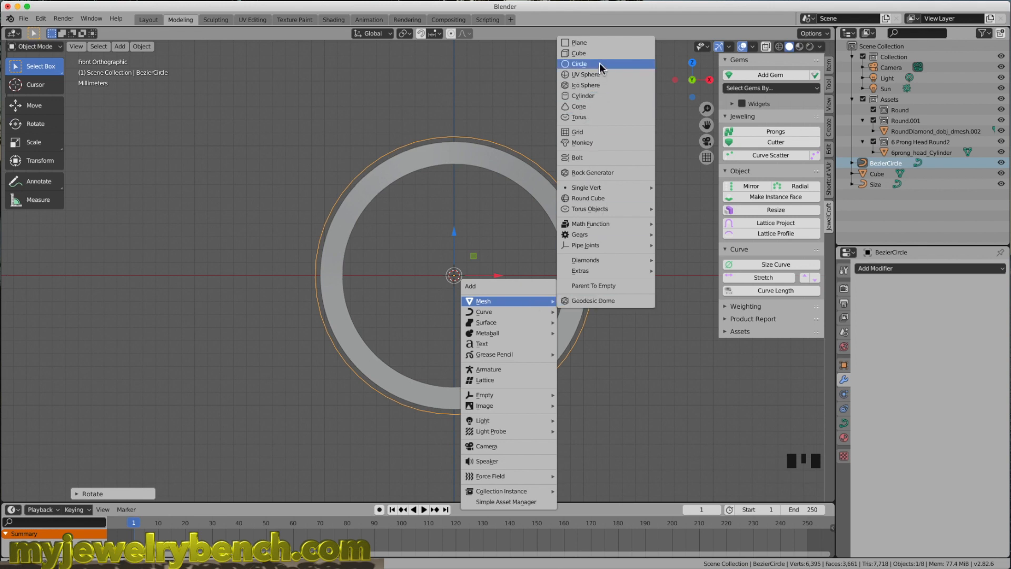
{"action": "left_click", "coordinate": [567, 55]}
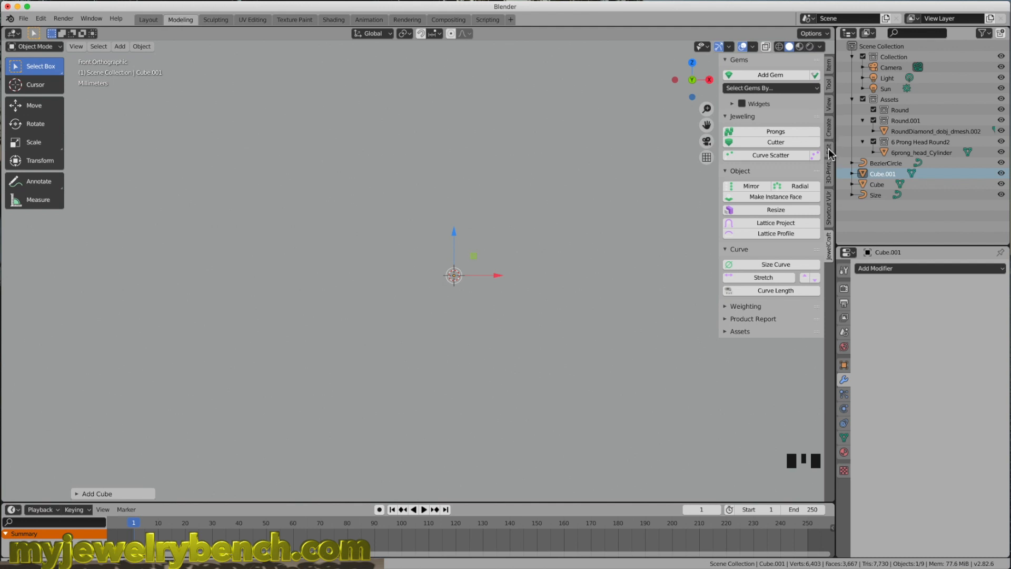
{"action": "left_click", "coordinate": [829, 105]}
{"action": "left_click", "coordinate": [829, 126]}
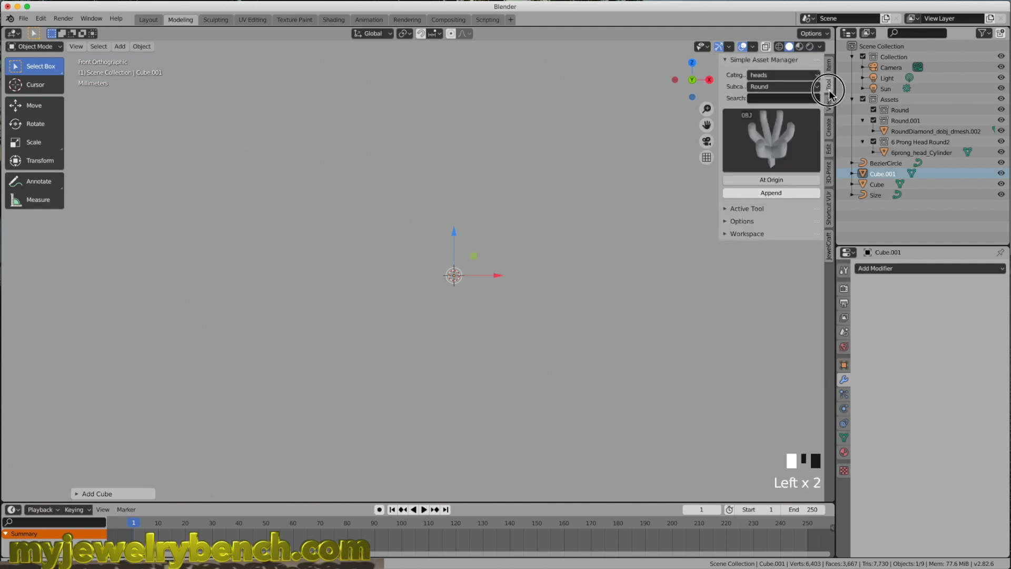
{"action": "left_click", "coordinate": [829, 150]}
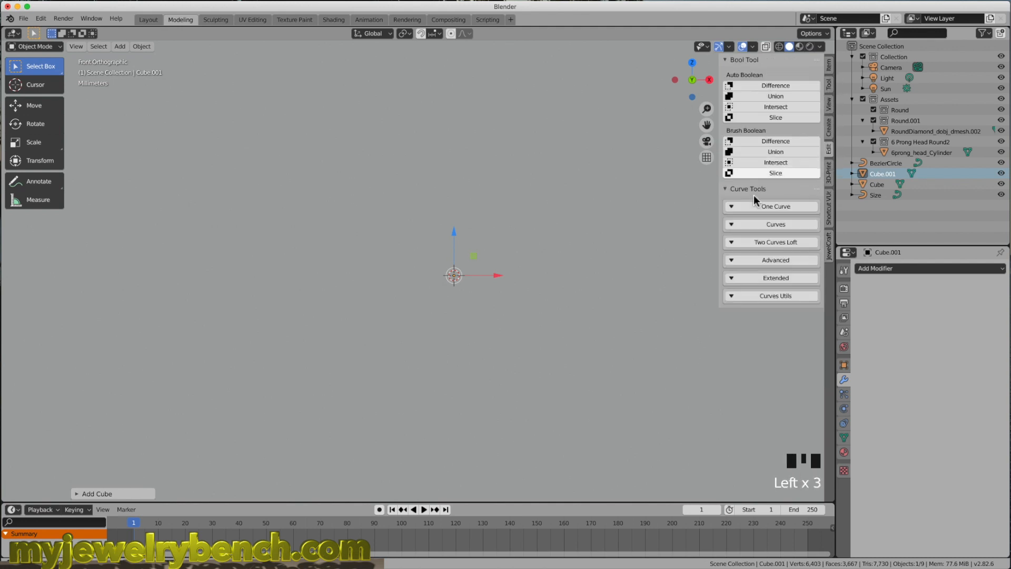
{"action": "left_click", "coordinate": [727, 190]}
{"action": "left_click", "coordinate": [521, 286]}
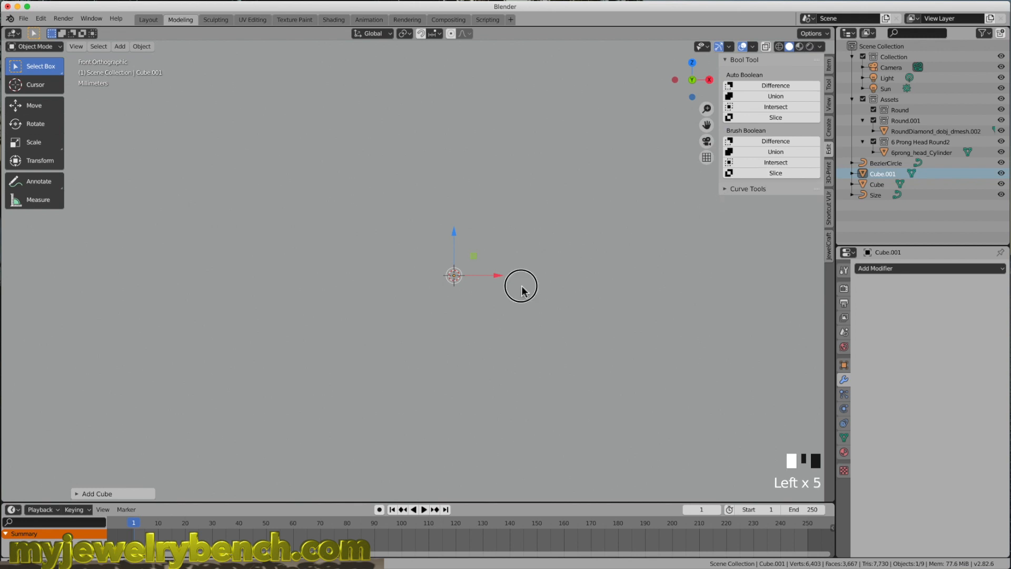
Set the new cube's X, Y and Z dimensions to 2 mm each
{"action": "left_click", "coordinate": [829, 66]}
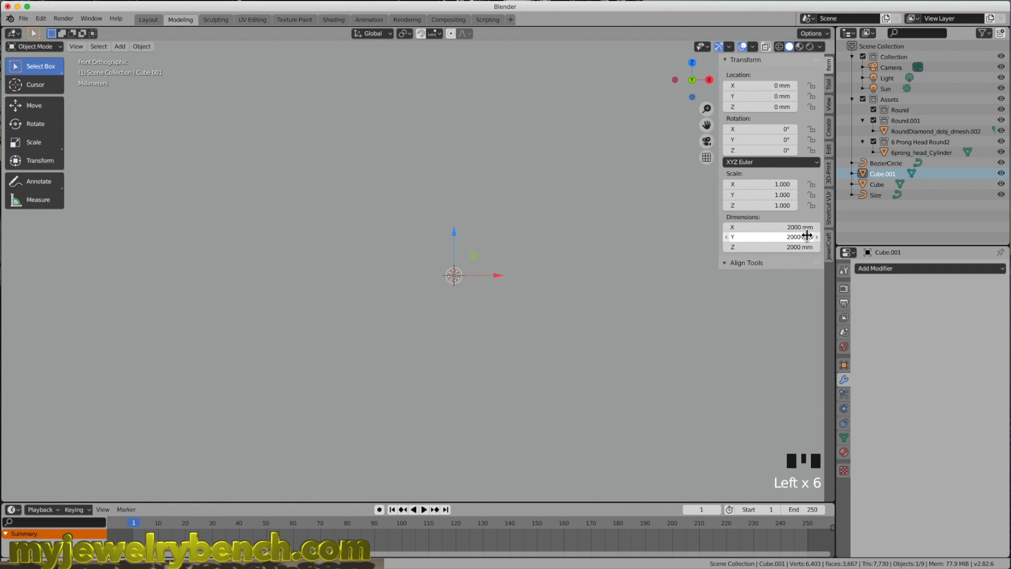
{"action": "left_click", "coordinate": [792, 226]}
{"action": "type", "text": "2mm"}
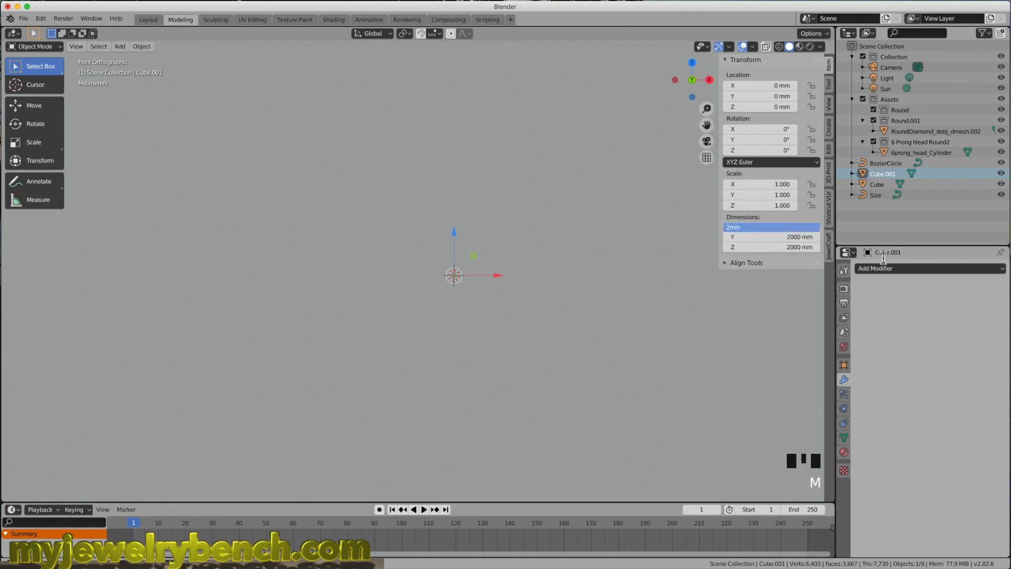
{"action": "key", "text": "Tab"}
{"action": "type", "text": "2mm"}
{"action": "key", "text": "Tab"}
{"action": "type", "text": "2 mm"}
{"action": "key", "text": "Return"}
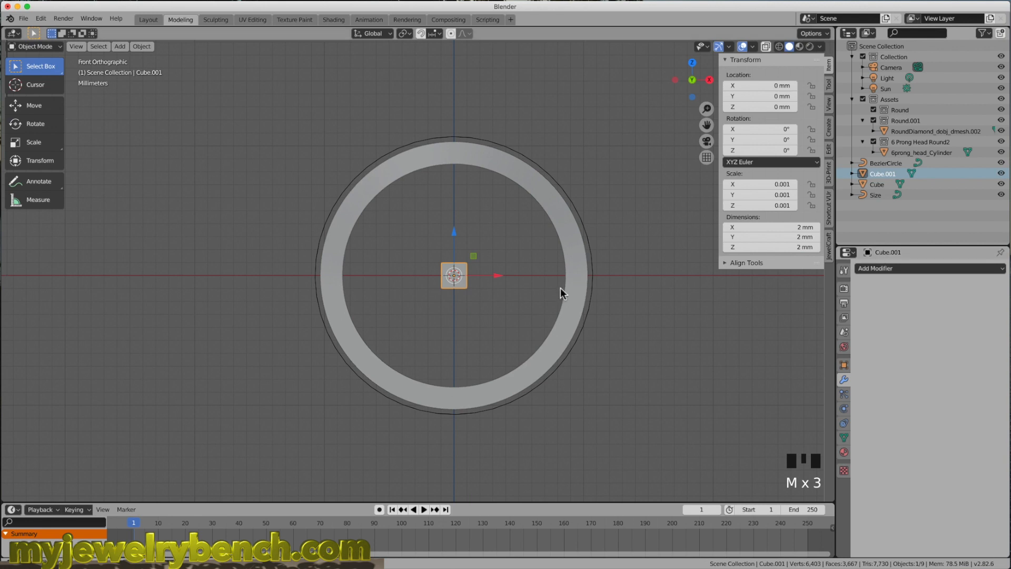
Set the small cube's Z dimension to 1.3 mm and its Y dimension to 1.6 mm
{"action": "middle_click_drag", "start_coordinate": [451, 276], "coordinate": [452, 283]}
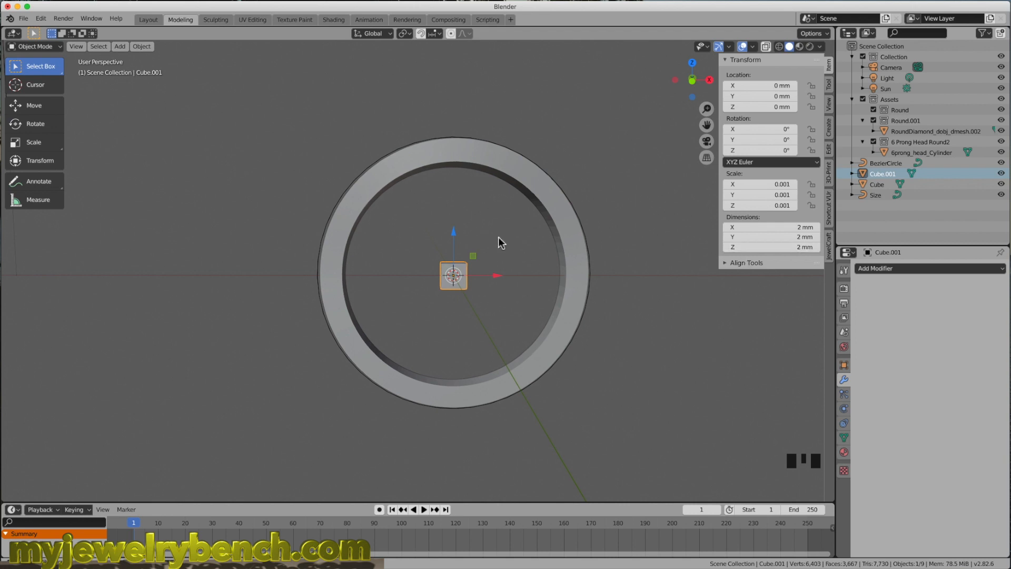
{"action": "left_click", "coordinate": [772, 250]}
{"action": "type", "text": "1"}
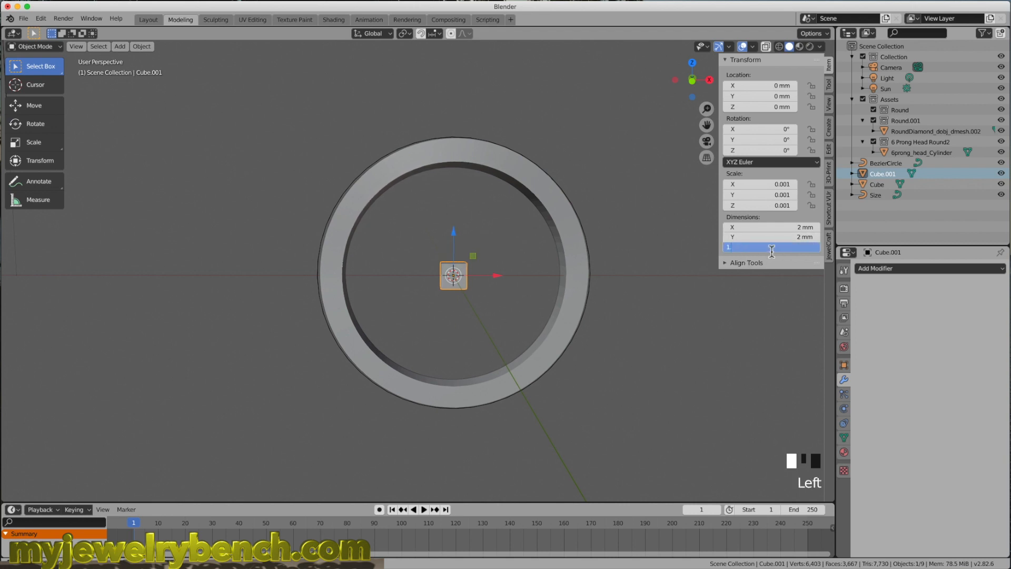
{"action": "type", "text": ".3"}
{"action": "key", "text": "Return"}
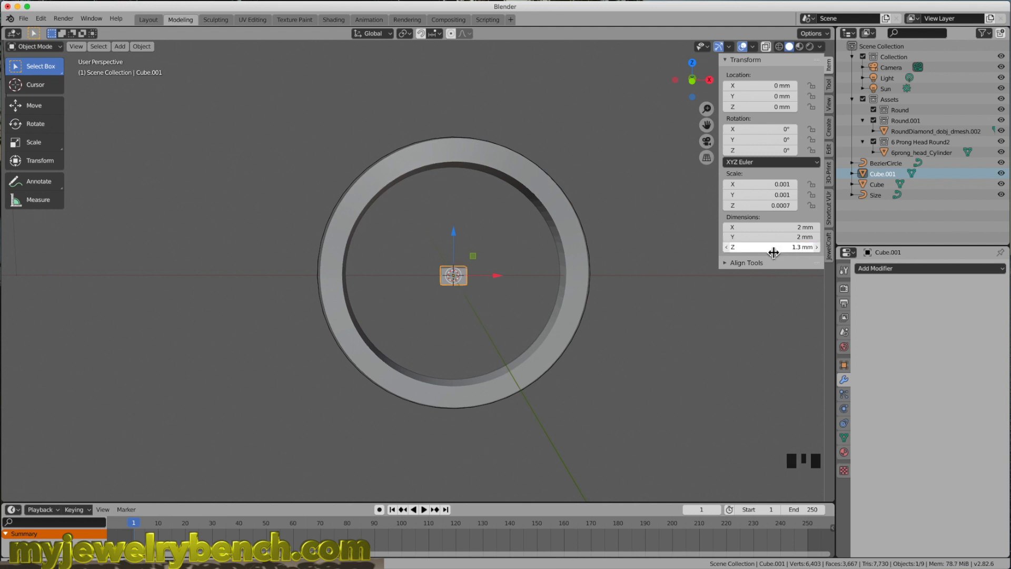
{"action": "mouse_move", "coordinate": [513, 279]}
{"action": "middle_mouse_down"}
{"action": "mouse_move", "coordinate": [602, 266]}
{"action": "mouse_move", "coordinate": [527, 271]}
{"action": "middle_mouse_up"}
{"action": "left_click", "coordinate": [791, 238]}
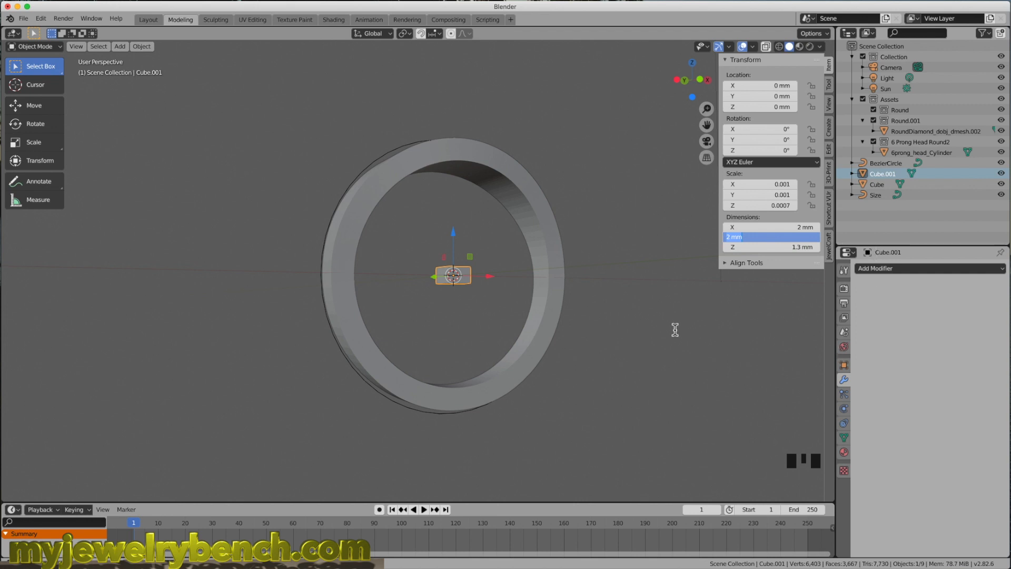
{"action": "middle_click_drag", "start_coordinate": [689, 343], "coordinate": [688, 382]}
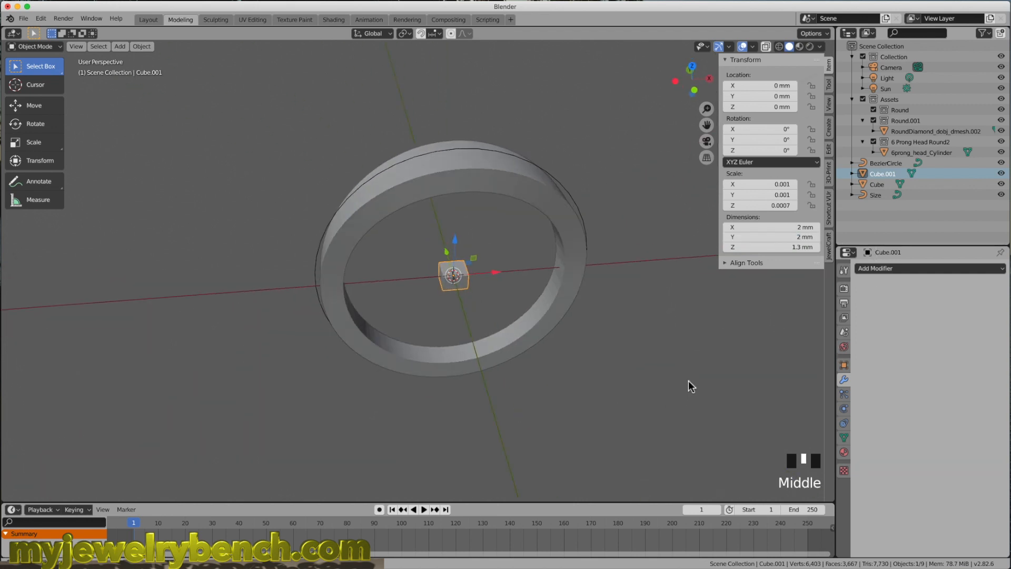
{"action": "left_click", "coordinate": [765, 238]}
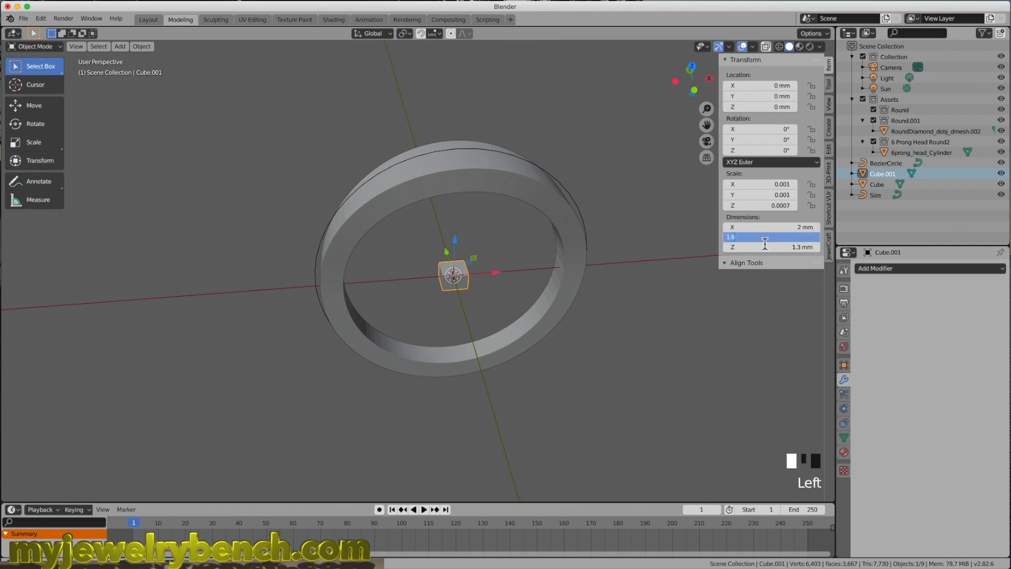
{"action": "key", "text": "Return"}
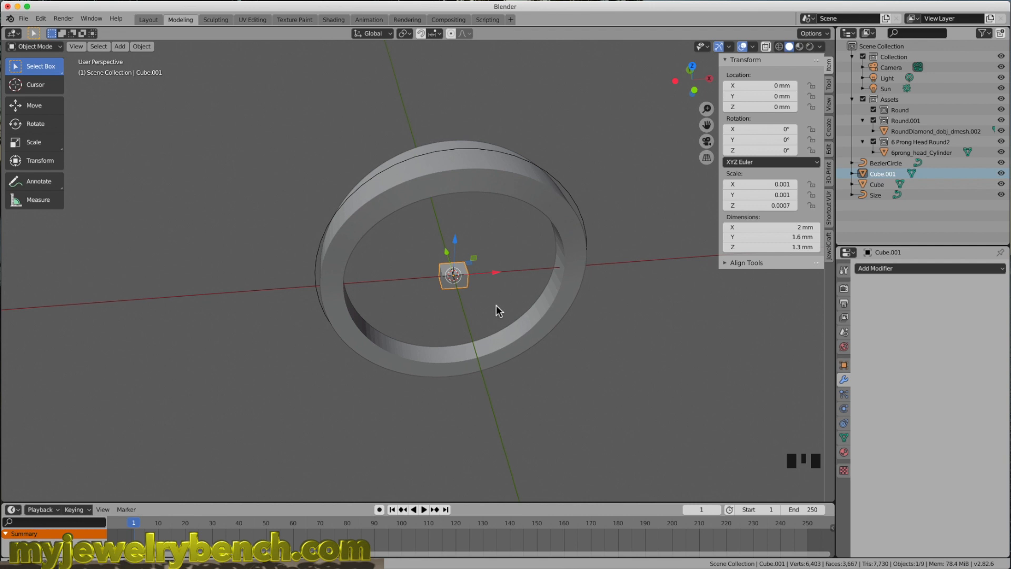
Stretch the small cube along X into a bar about 8.1 mm long
{"action": "key", "text": "s"}
{"action": "key", "text": "x"}
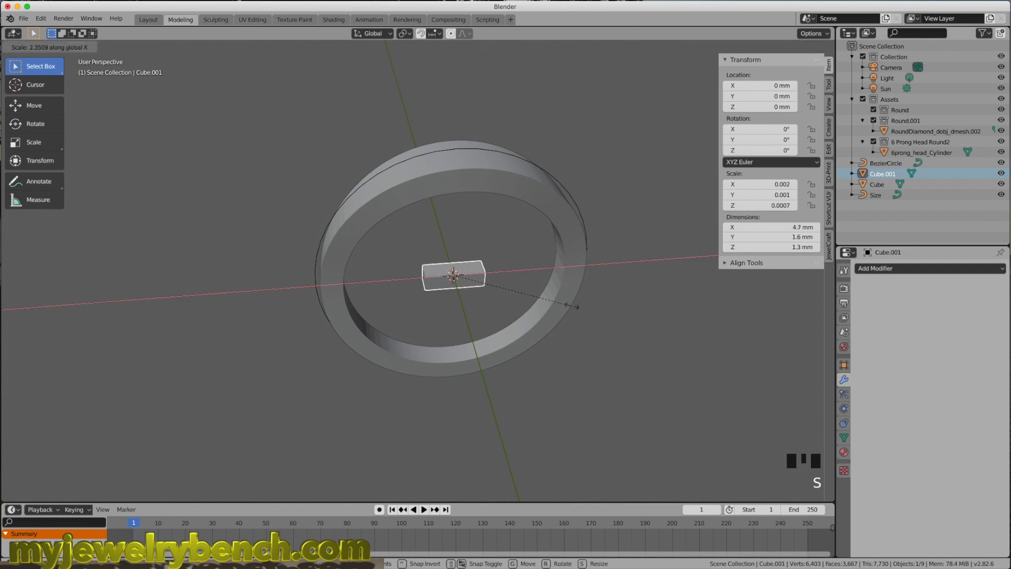
{"action": "left_click", "coordinate": [658, 309]}
Open the bar's mesh in Edit Mode, add one centred lengthwise loop cut, and leave nothing selected
{"action": "middle_click_drag", "start_coordinate": [661, 309], "coordinate": [520, 297]}
{"action": "mouse_move", "coordinate": [472, 269]}
{"action": "middle_mouse_down"}
{"action": "mouse_move", "coordinate": [492, 285]}
{"action": "mouse_move", "coordinate": [408, 285]}
{"action": "mouse_move", "coordinate": [419, 294]}
{"action": "mouse_move", "coordinate": [460, 283]}
{"action": "middle_mouse_up"}
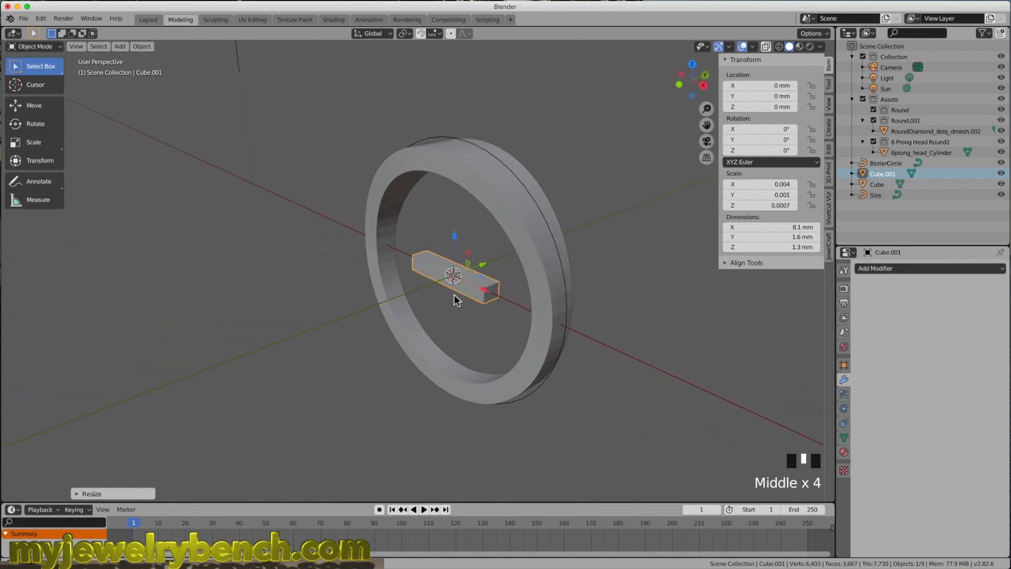
{"action": "key", "text": "Tab"}
{"action": "middle_click_drag", "start_coordinate": [446, 286], "coordinate": [481, 305]}
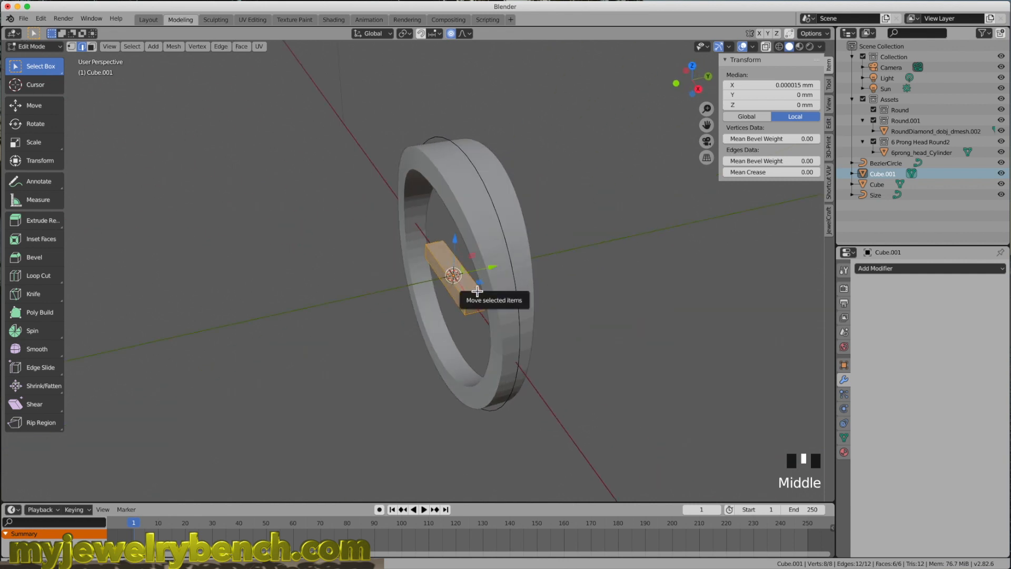
{"action": "key", "text": "ctrl+r"}
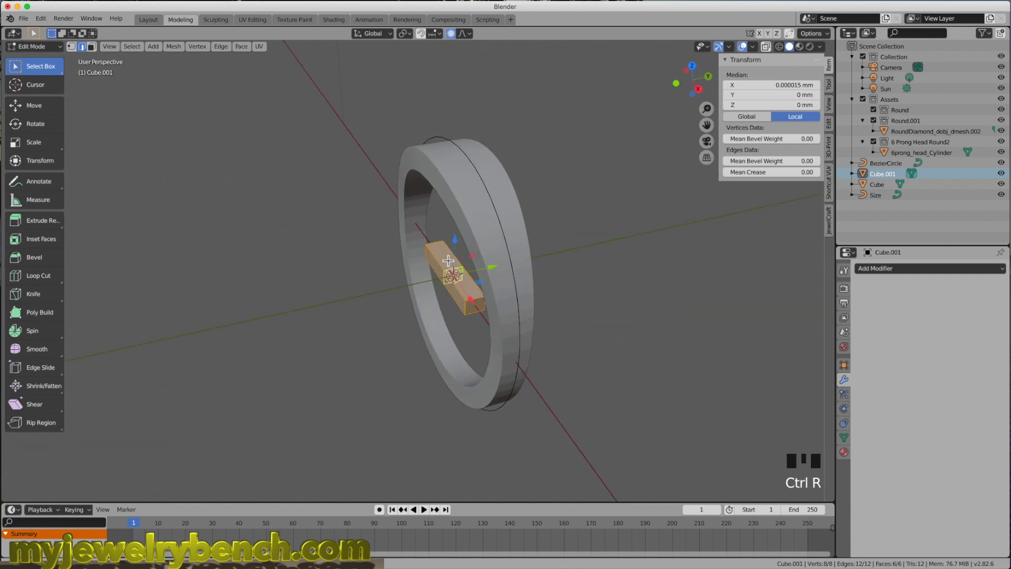
{"action": "left_click", "coordinate": [479, 311]}
{"action": "left_click", "coordinate": [476, 308]}
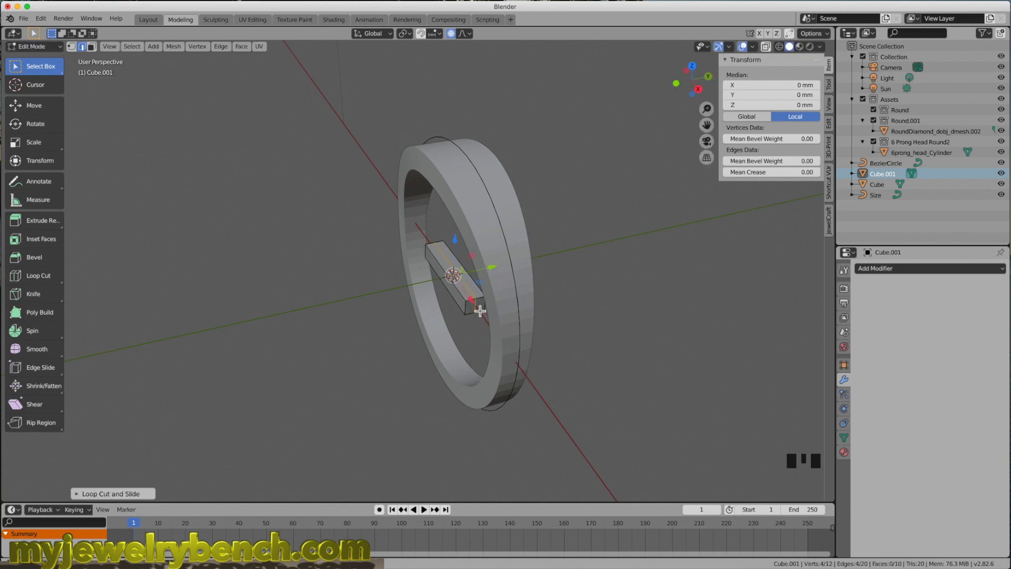
{"action": "middle_click_drag", "start_coordinate": [485, 314], "coordinate": [516, 302]}
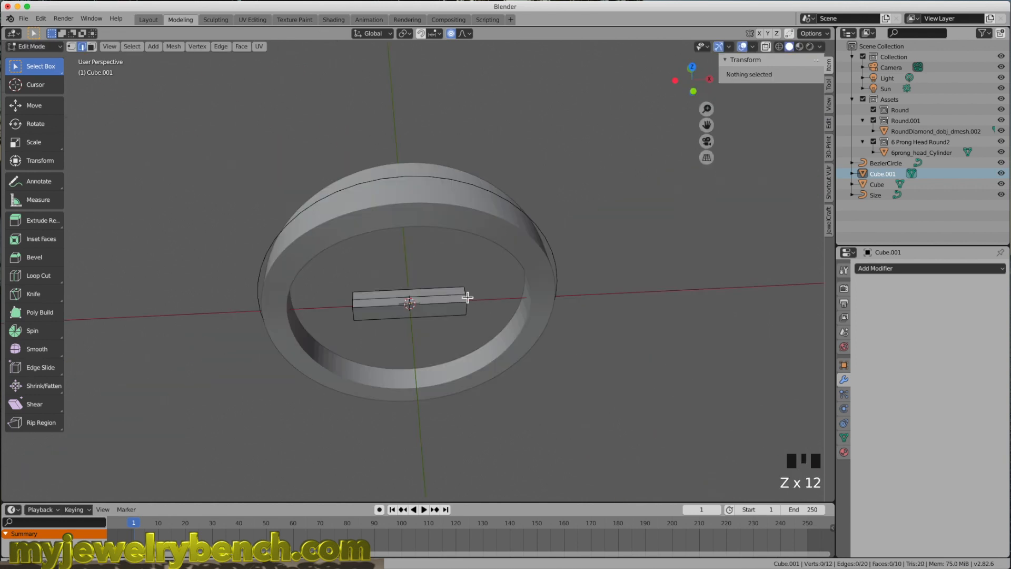
{"action": "middle_click_drag", "start_coordinate": [468, 297], "coordinate": [430, 315]}
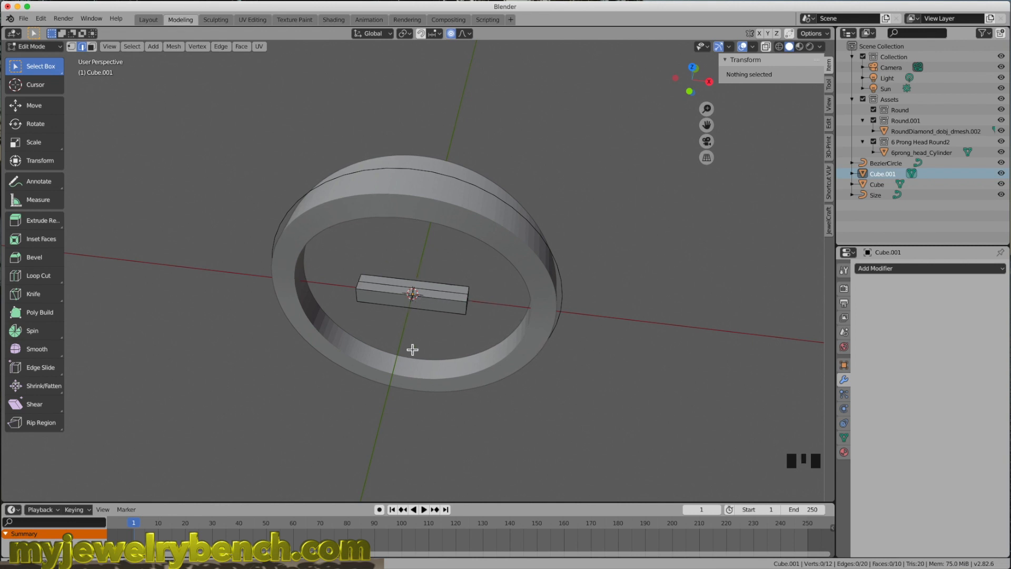
Add 22 evenly spaced crosswise loop cuts along the bar's length
{"action": "key", "text": "ctrl+r"}
{"action": "scroll", "coordinate": [416, 289], "scroll_direction": "up", "scroll_amount": 13}
{"action": "scroll", "coordinate": [422, 290], "scroll_direction": "up", "scroll_amount": 15}
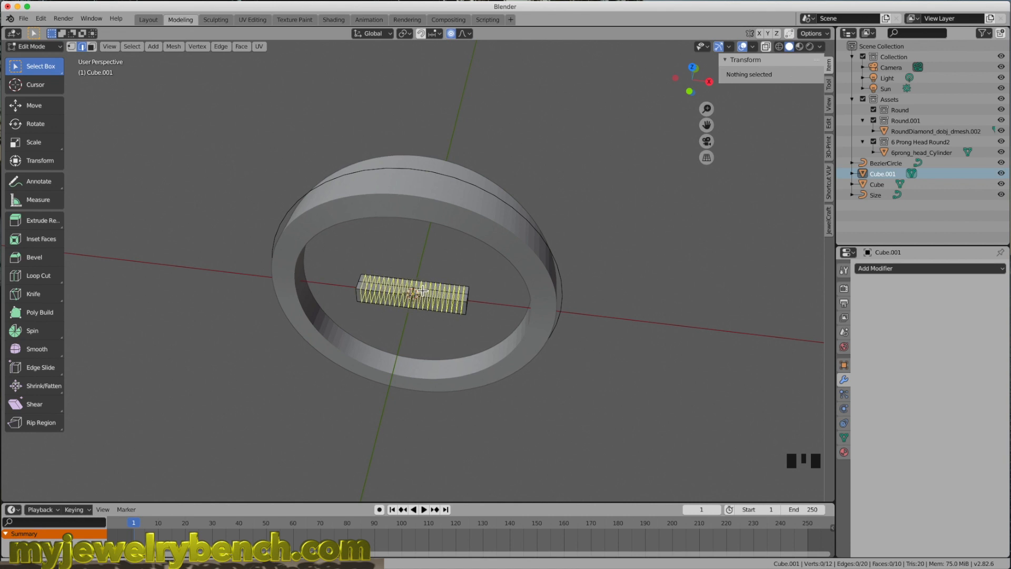
{"action": "left_click", "coordinate": [423, 290]}
{"action": "right_click", "coordinate": [423, 291]}
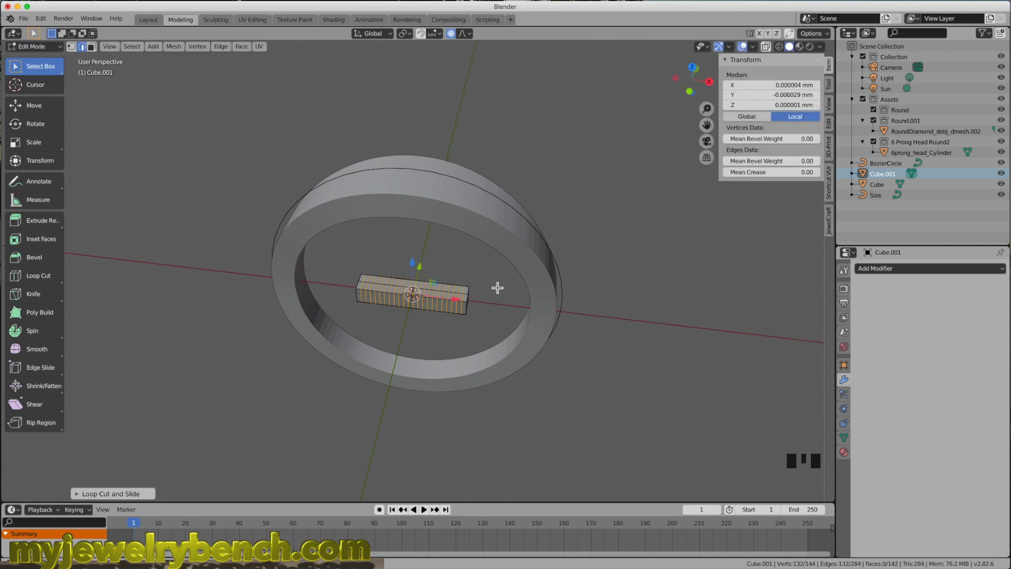
With proportional editing off, pull the centre vertical edge of one bar end outward along X until the bar is about 9 mm long
{"action": "middle_click_drag", "start_coordinate": [497, 287], "coordinate": [454, 264]}
{"action": "left_click", "coordinate": [454, 311]}
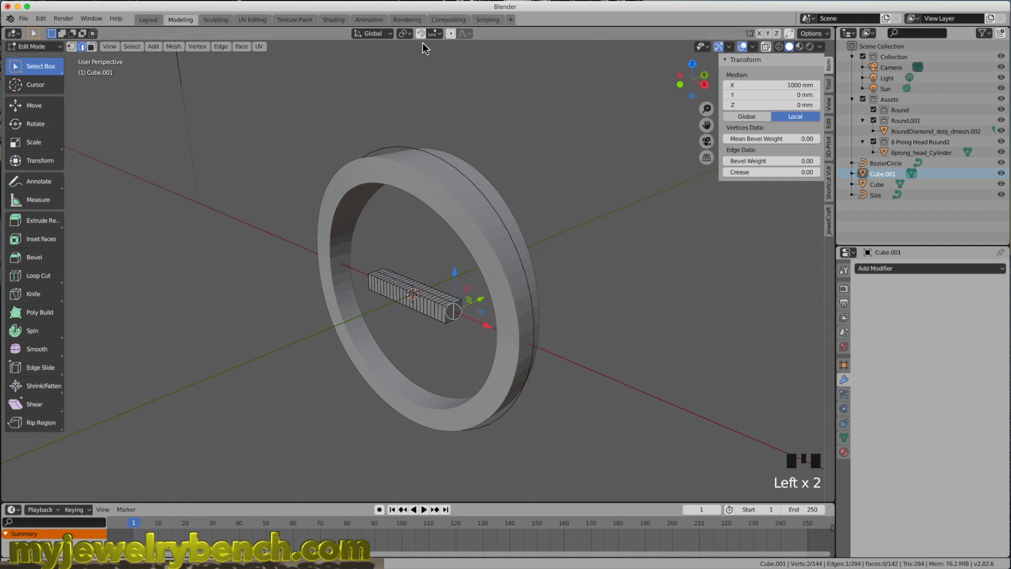
{"action": "left_click_drag", "start_coordinate": [486, 323], "coordinate": [500, 334]}
{"action": "key", "text": "Tab"}
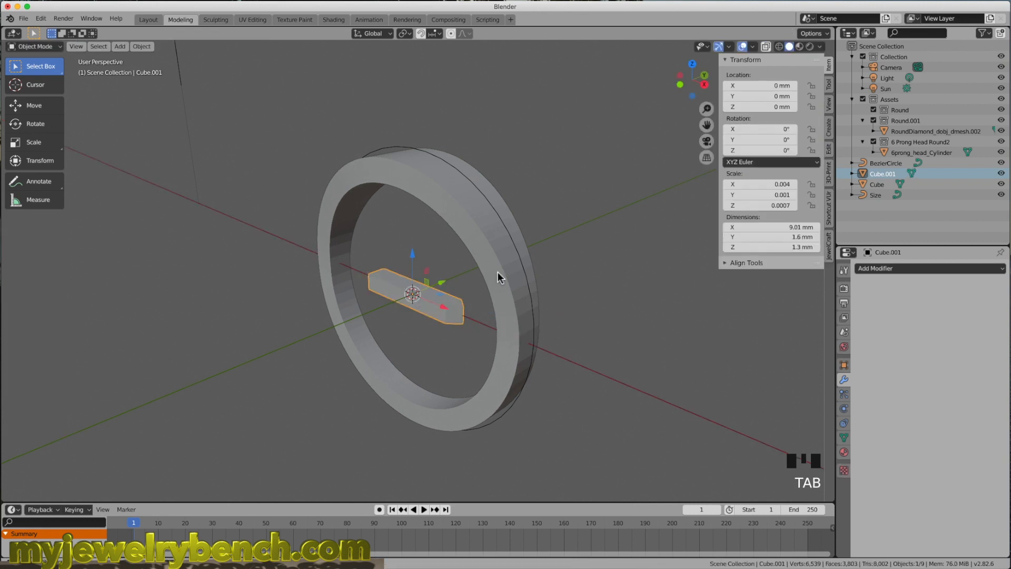
Apply rotation and scale to the bar in Object Mode
{"action": "middle_click_drag", "start_coordinate": [453, 272], "coordinate": [459, 270]}
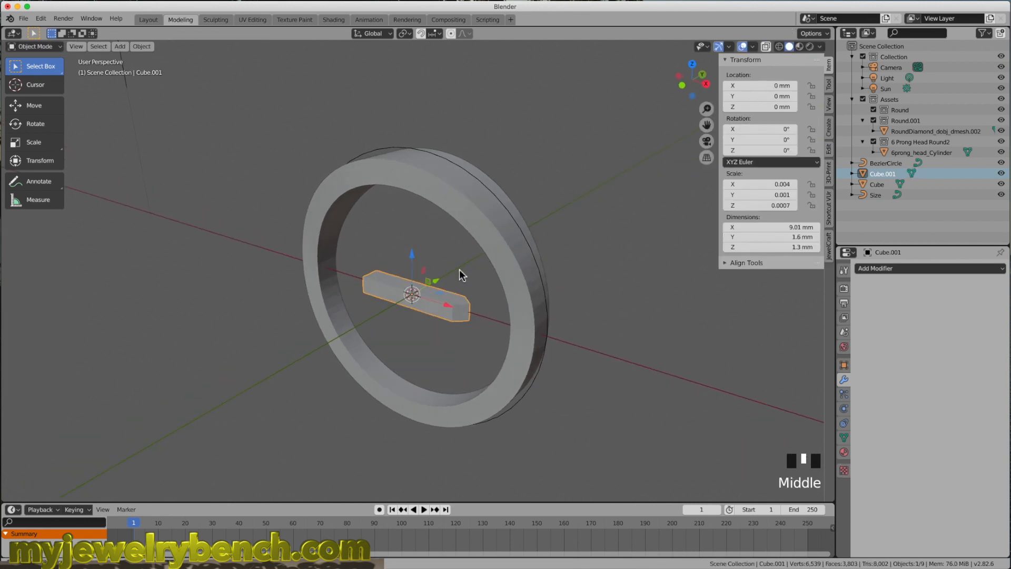
{"action": "key", "text": "ctrl+a"}
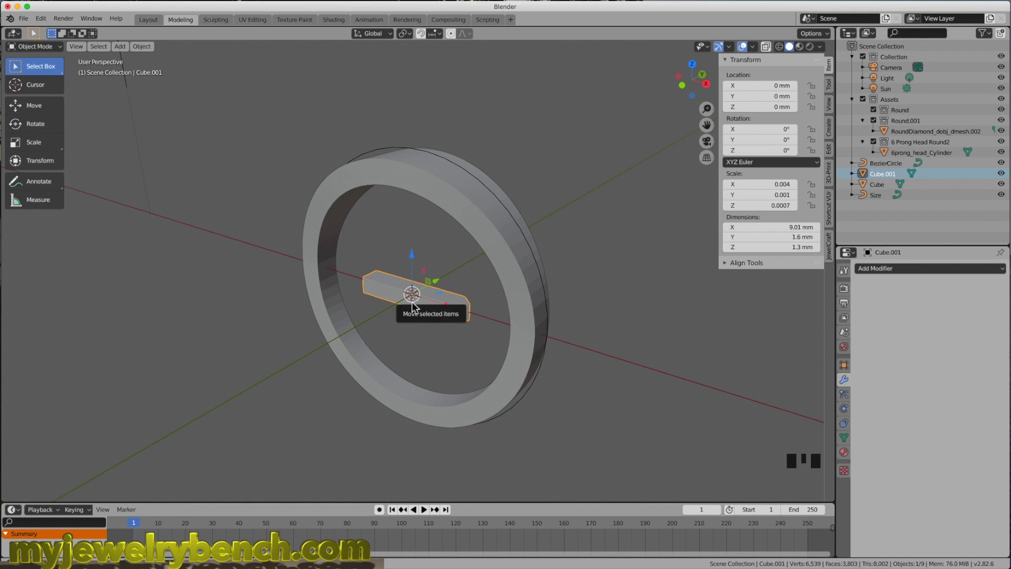
{"action": "key", "text": "ctrl+a"}
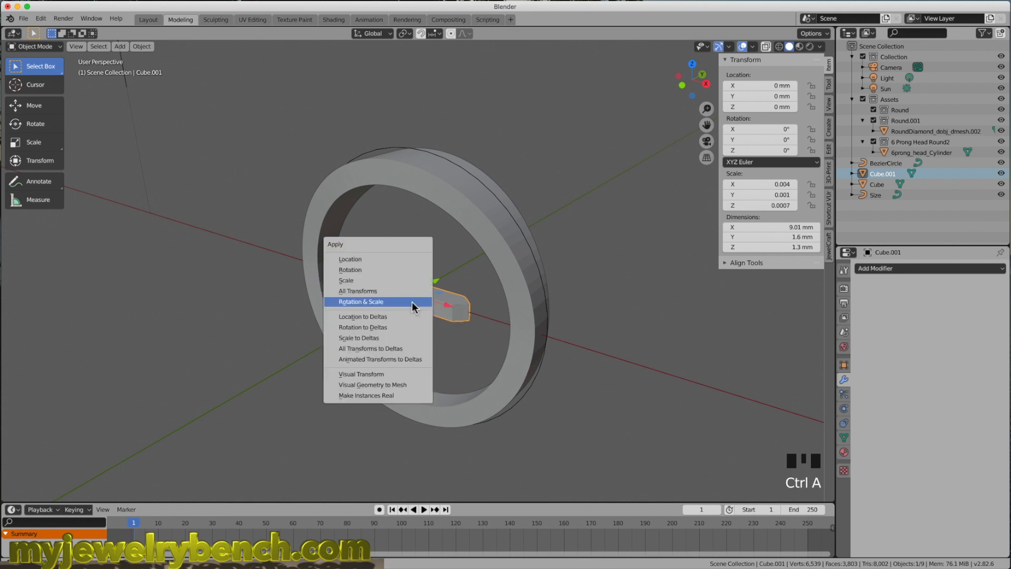
{"action": "left_click", "coordinate": [371, 306]}
Bevel the protruding vertical end edge with 10 segments in Edit Mode to round off that end of the bar
{"action": "middle_click_drag", "start_coordinate": [388, 304], "coordinate": [436, 293]}
{"action": "middle_click_drag", "start_coordinate": [448, 252], "coordinate": [418, 299]}
{"action": "key", "text": "Tab"}
{"action": "key", "text": "ctrl+b"}
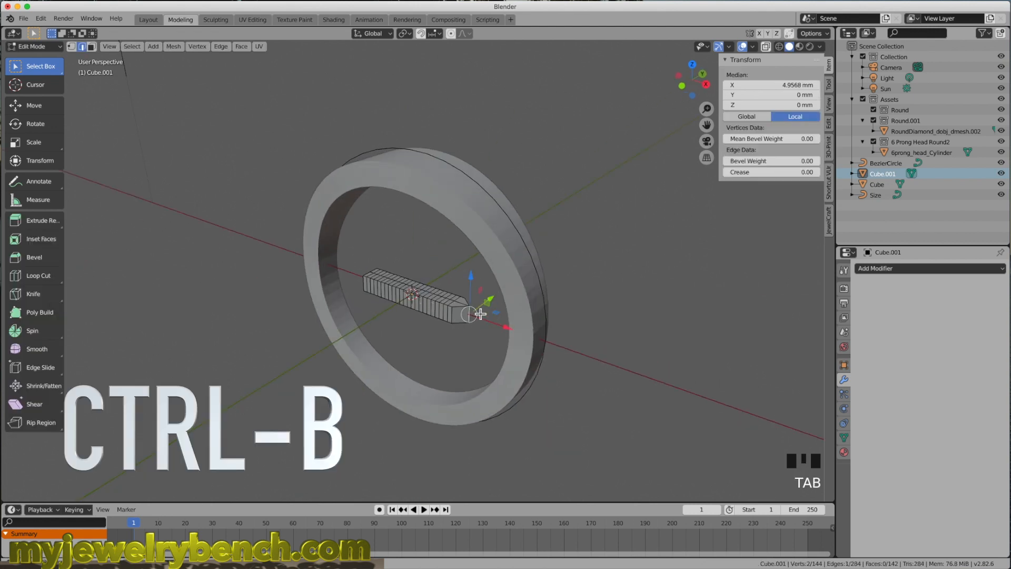
{"action": "key", "text": "ctrl+b"}
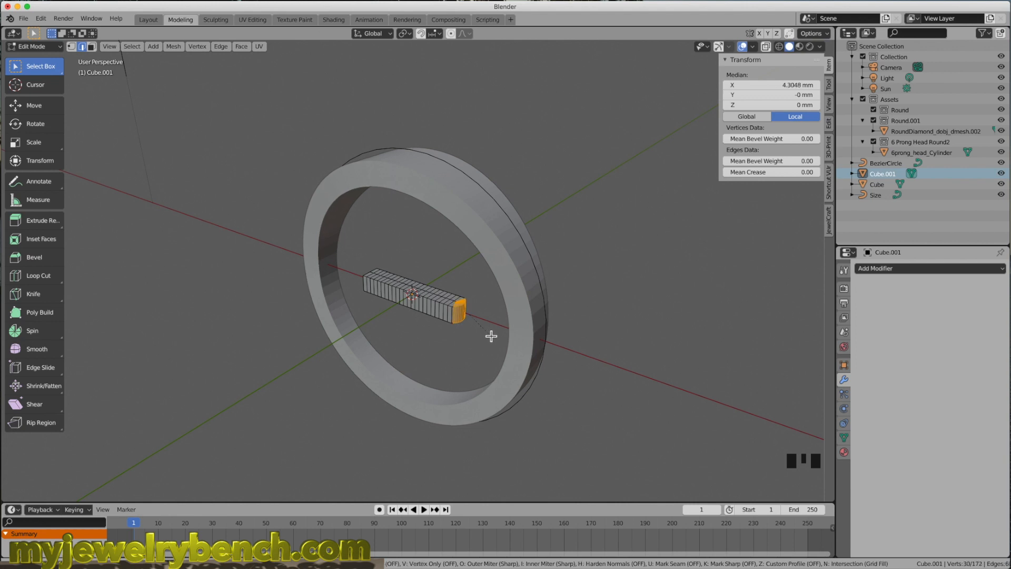
{"action": "scroll", "coordinate": [491, 336], "scroll_direction": "down", "scroll_amount": 2}
{"action": "scroll", "coordinate": [491, 336], "scroll_direction": "down", "scroll_amount": 1}
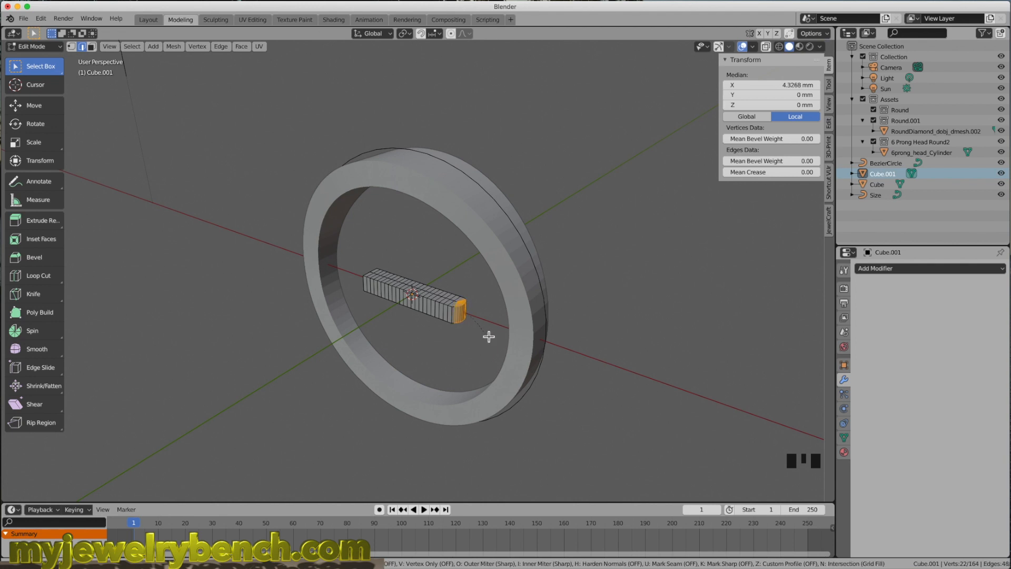
{"action": "left_click", "coordinate": [488, 336]}
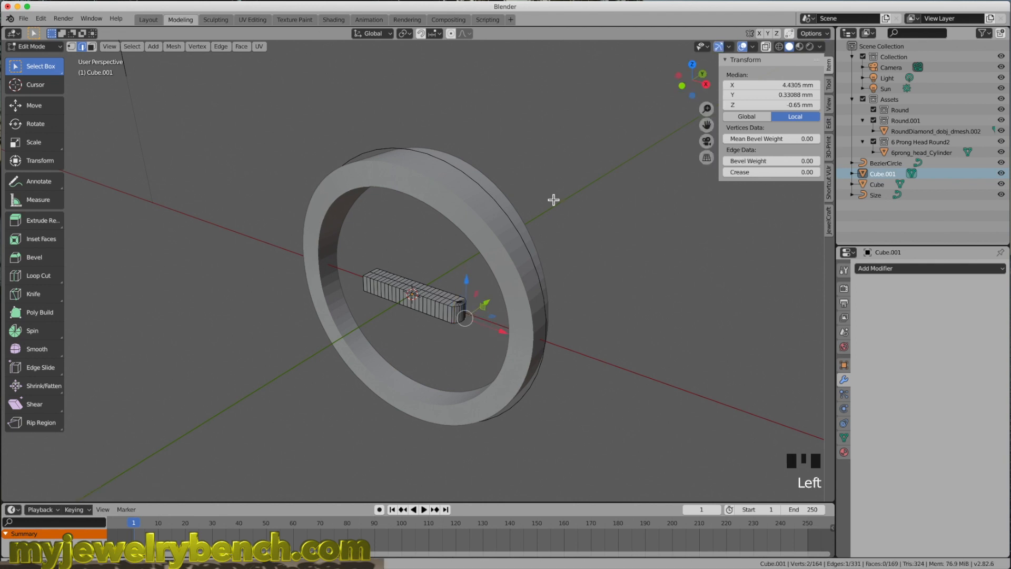
{"action": "middle_click_drag", "start_coordinate": [462, 295], "coordinate": [401, 294]}
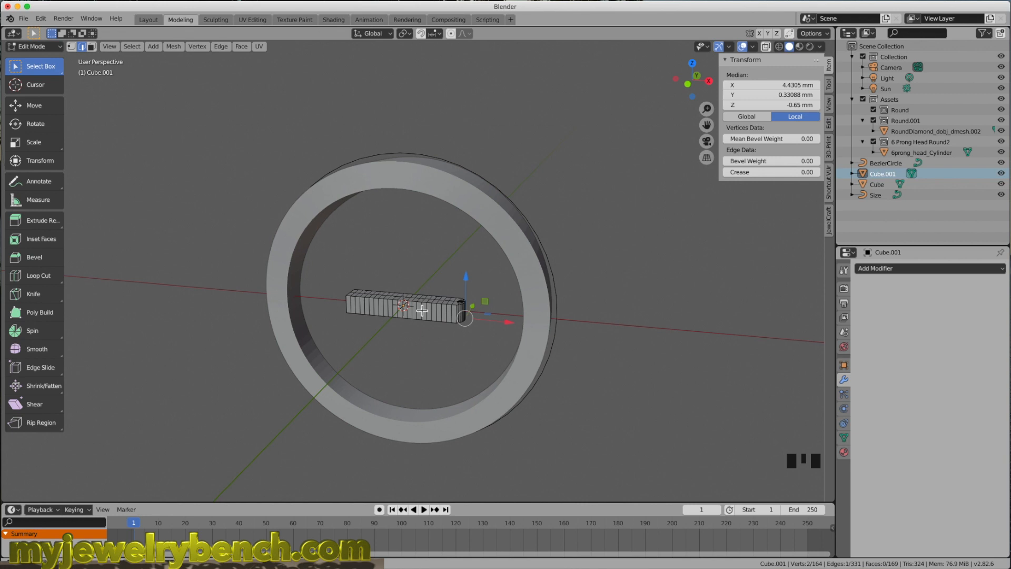
Set the bar's Z dimension to 1.1 mm in Object Mode
{"action": "key", "text": "Tab"}
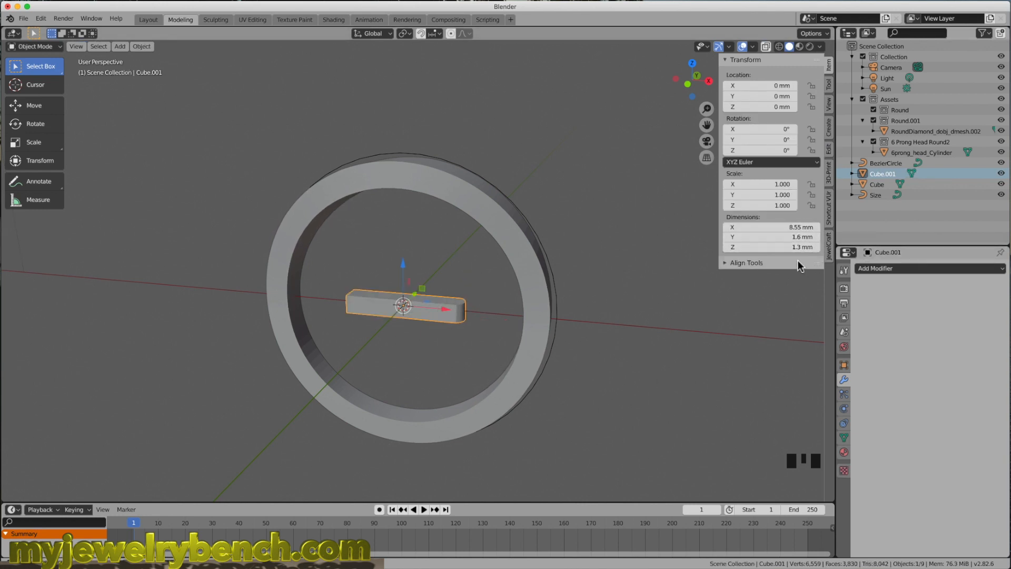
{"action": "left_click", "coordinate": [753, 251]}
{"action": "type", "text": "1"}
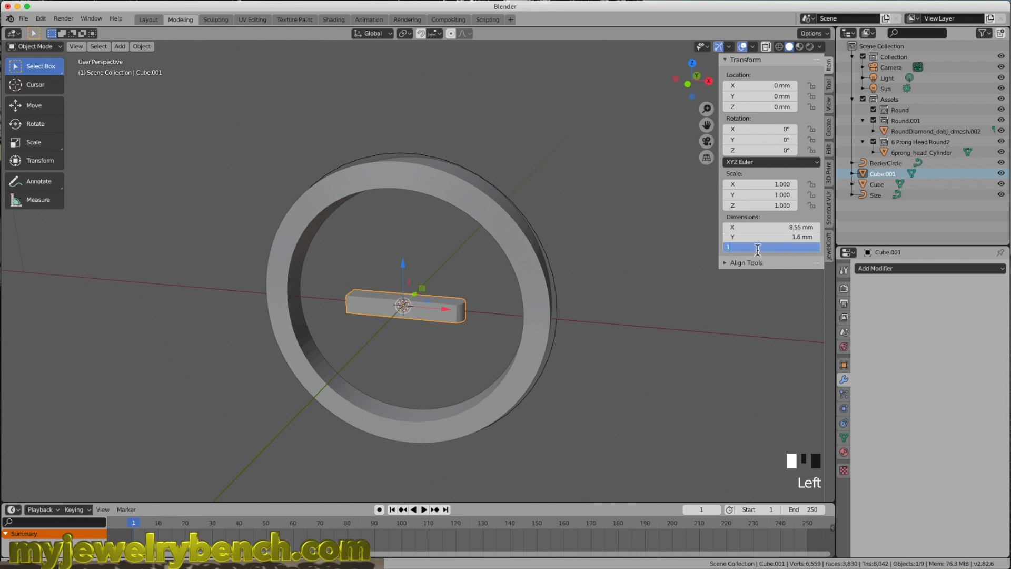
{"action": "key", "text": "Return"}
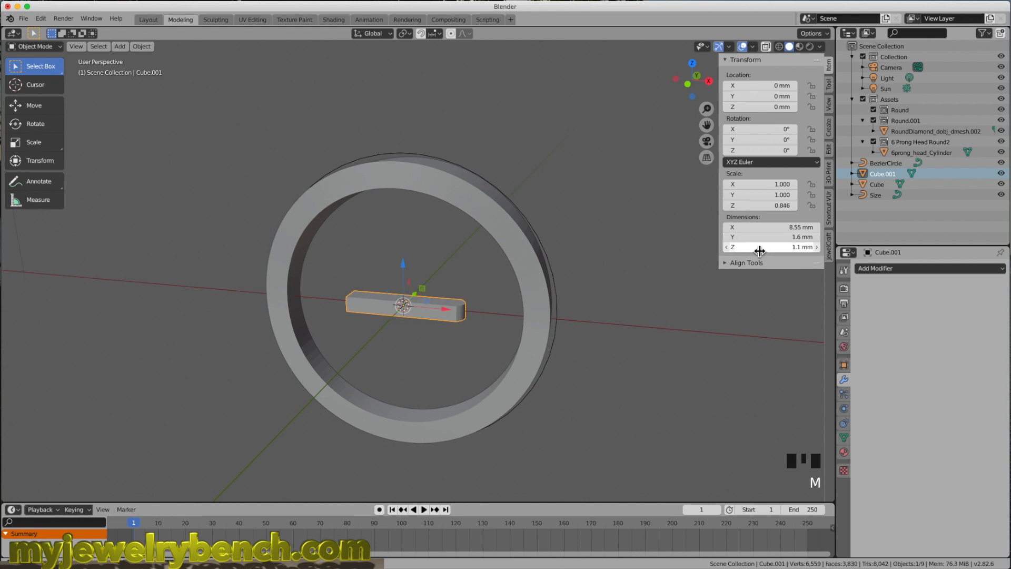
{"action": "middle_click_drag", "start_coordinate": [394, 308], "coordinate": [397, 330]}
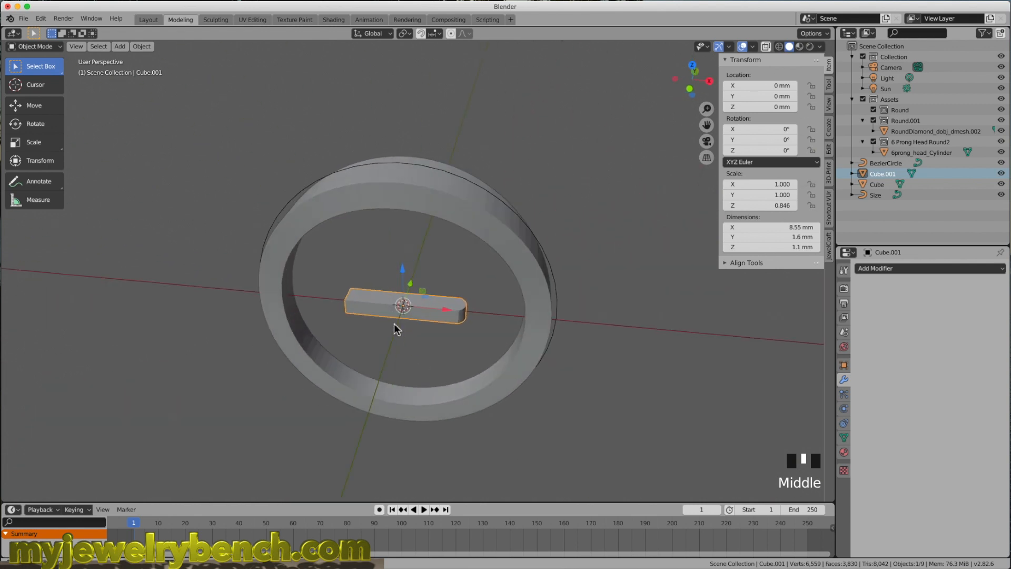
{"action": "left_click", "coordinate": [446, 307]}
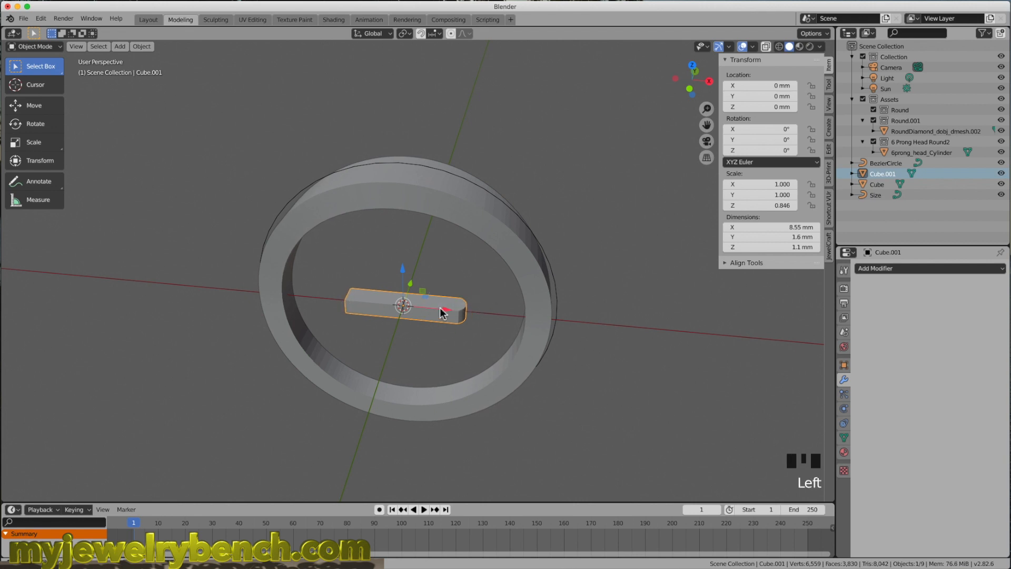
Flare the bar's rounded end by scaling the adjacent edge loop about 1.57 along Y, with smooth proportional editing sized about 5.56
{"action": "key", "text": "Tab"}
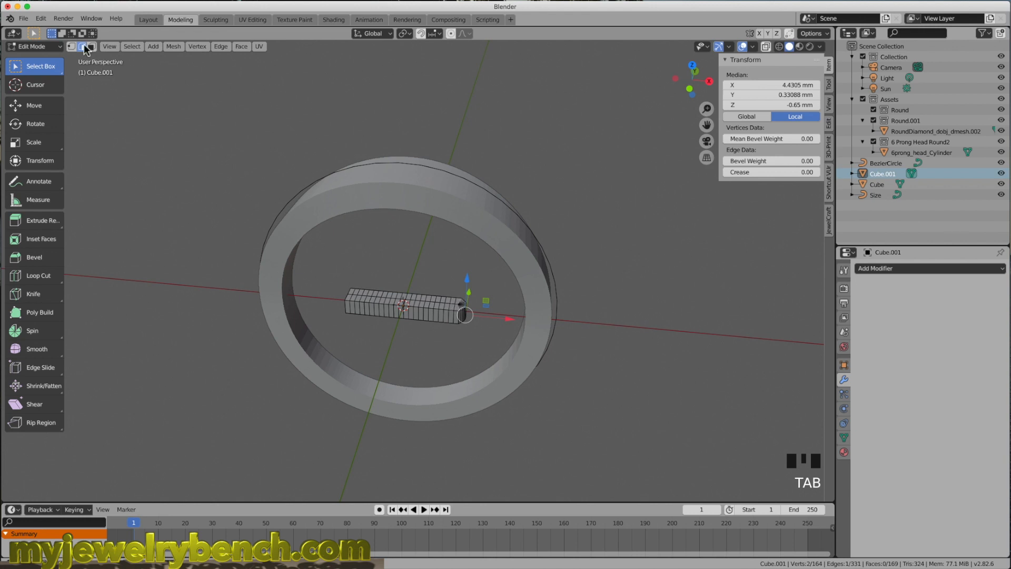
{"action": "scroll", "coordinate": [460, 311], "scroll_direction": "up", "scroll_amount": 4}
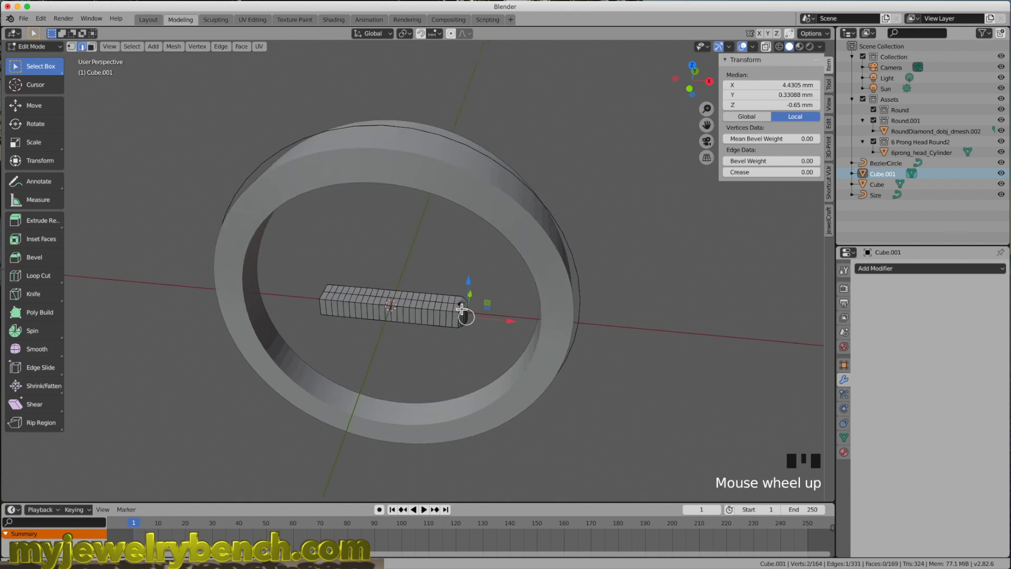
{"action": "left_click", "coordinate": [448, 306]}
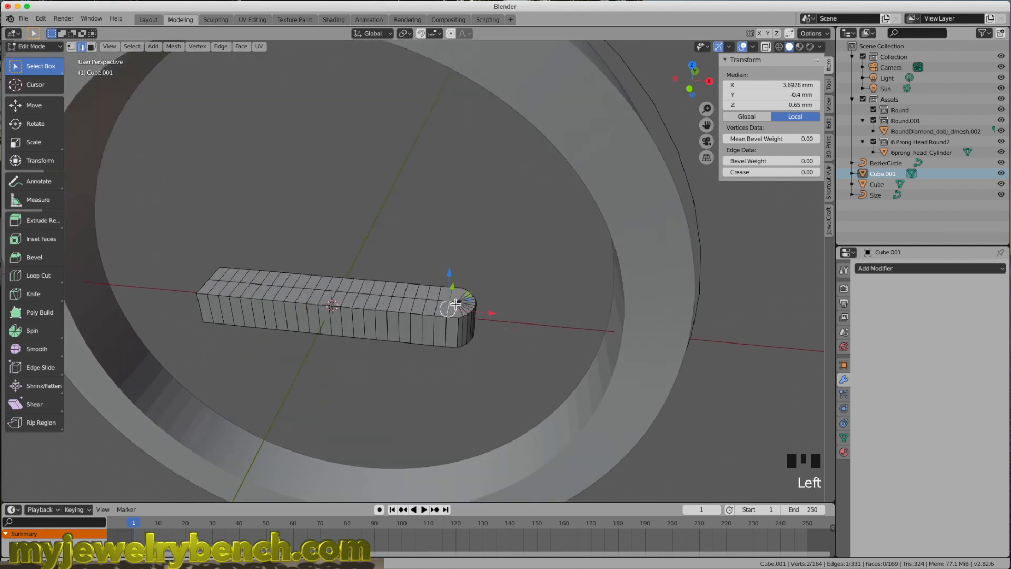
{"action": "left_click", "coordinate": [449, 330], "text": "alt+shift"}
{"action": "middle_click_drag", "start_coordinate": [454, 326], "coordinate": [495, 340]}
{"action": "left_click", "coordinate": [451, 34]}
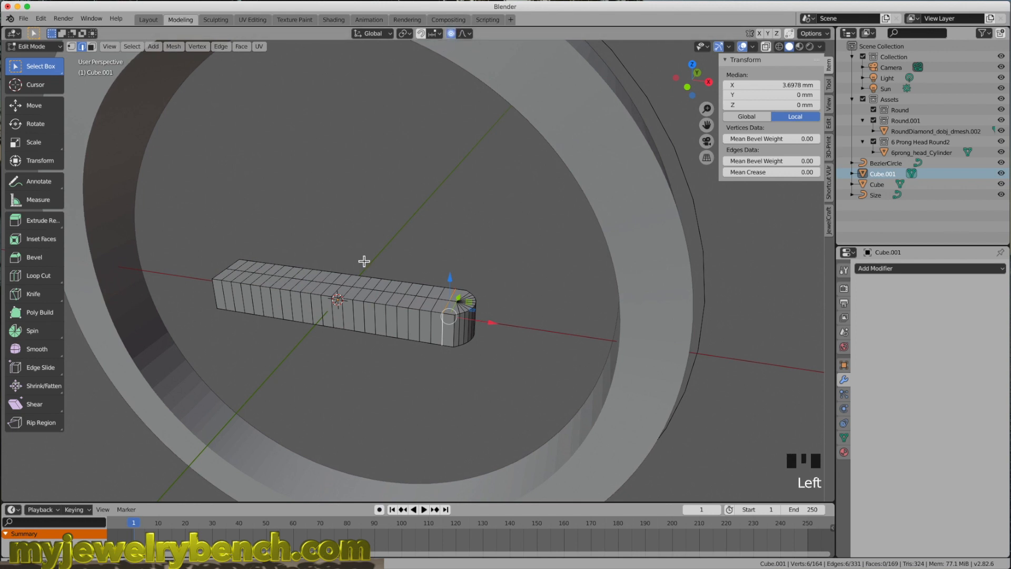
{"action": "key", "text": "s"}
{"action": "key", "text": "y"}
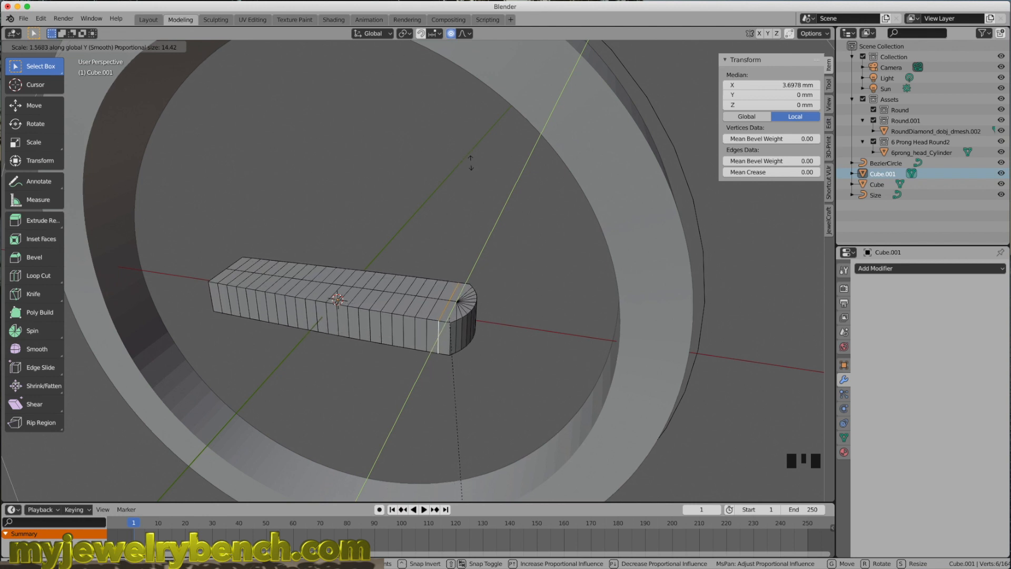
{"action": "scroll", "coordinate": [471, 162], "scroll_direction": "up", "scroll_amount": 8}
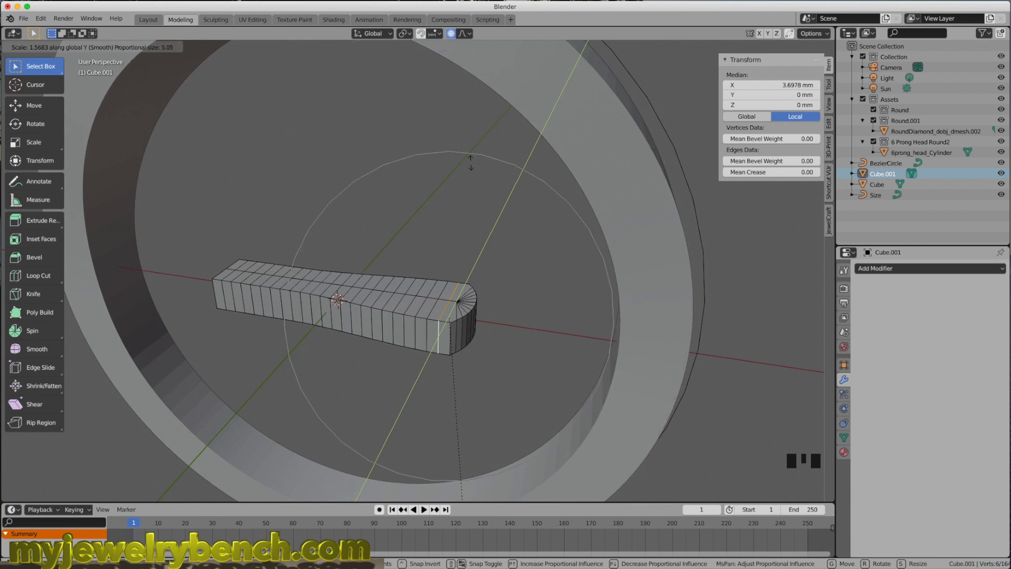
{"action": "scroll", "coordinate": [471, 162], "scroll_direction": "up", "scroll_amount": 3}
{"action": "scroll", "coordinate": [471, 162], "scroll_direction": "down", "scroll_amount": 1}
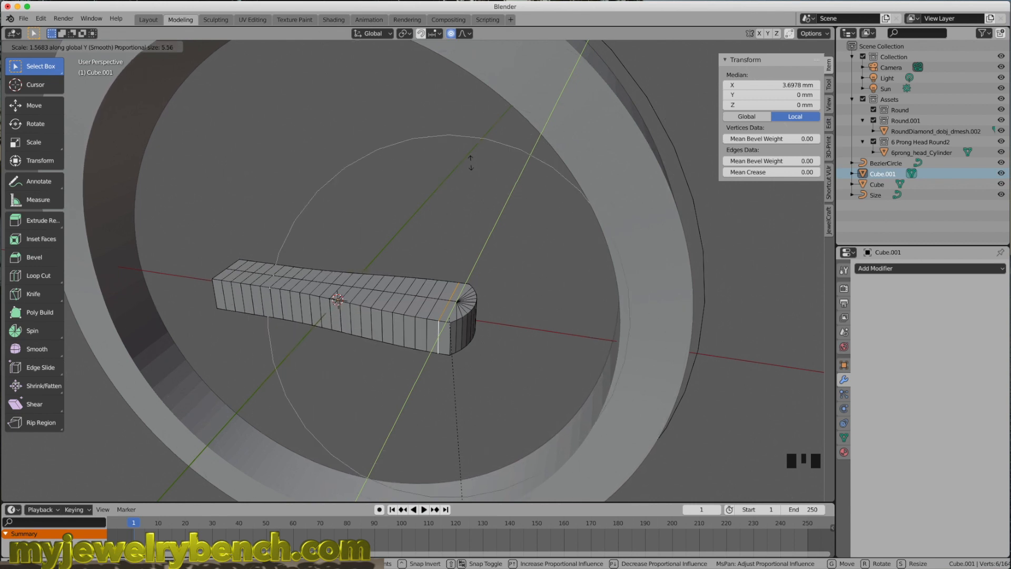
{"action": "left_click", "coordinate": [472, 164]}
{"action": "key", "text": "Tab"}
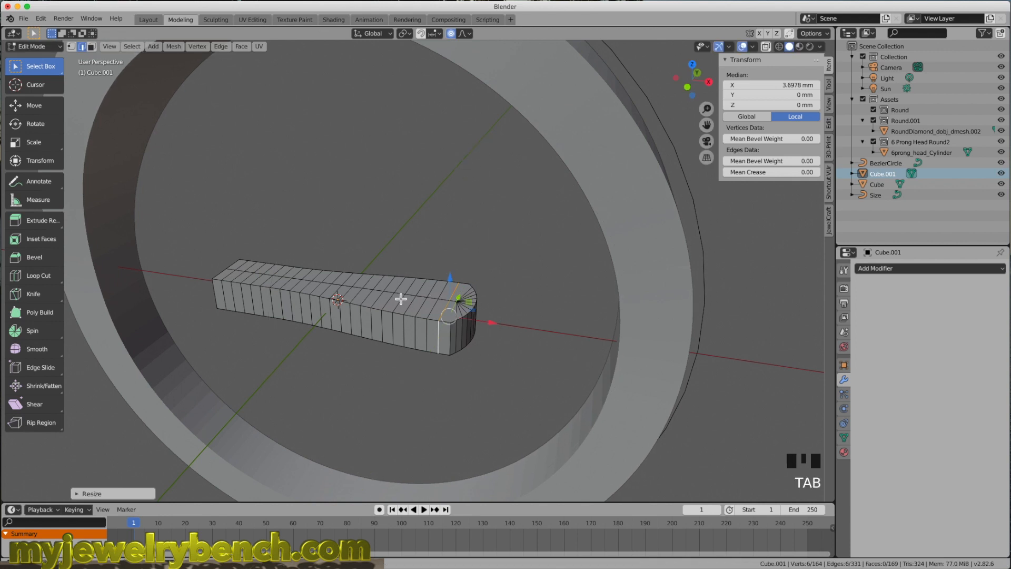
{"action": "key", "text": "Tab"}
Move the bar up and sideways out of the ring to about X -6.59 mm, Z 10.36 mm
{"action": "middle_click_drag", "start_coordinate": [402, 294], "coordinate": [385, 260]}
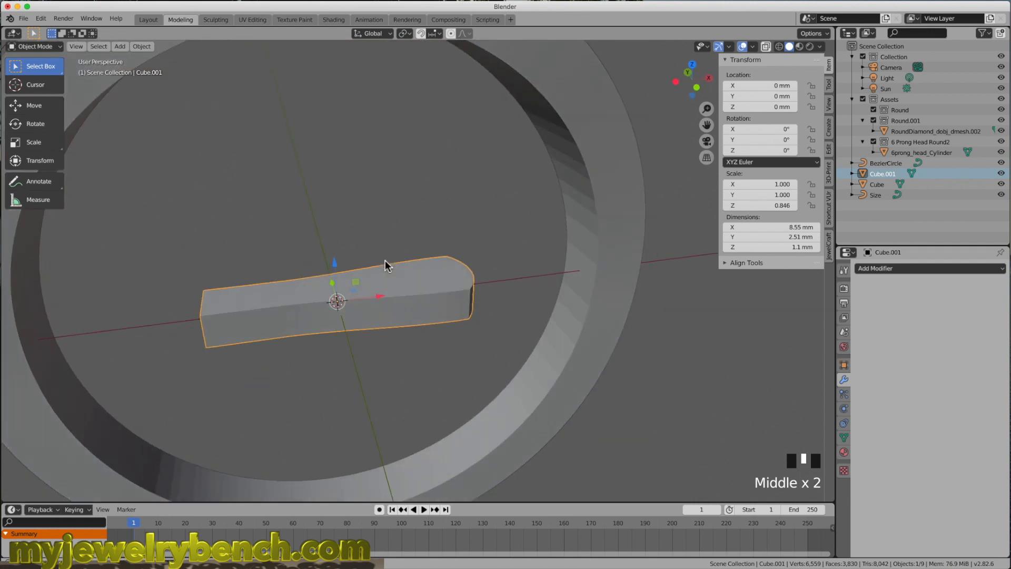
{"action": "scroll", "coordinate": [333, 216], "scroll_direction": "down", "scroll_amount": 3}
{"action": "middle_click_drag", "start_coordinate": [318, 235], "coordinate": [311, 214]}
{"action": "scroll", "coordinate": [312, 215], "scroll_direction": "up", "scroll_amount": 1}
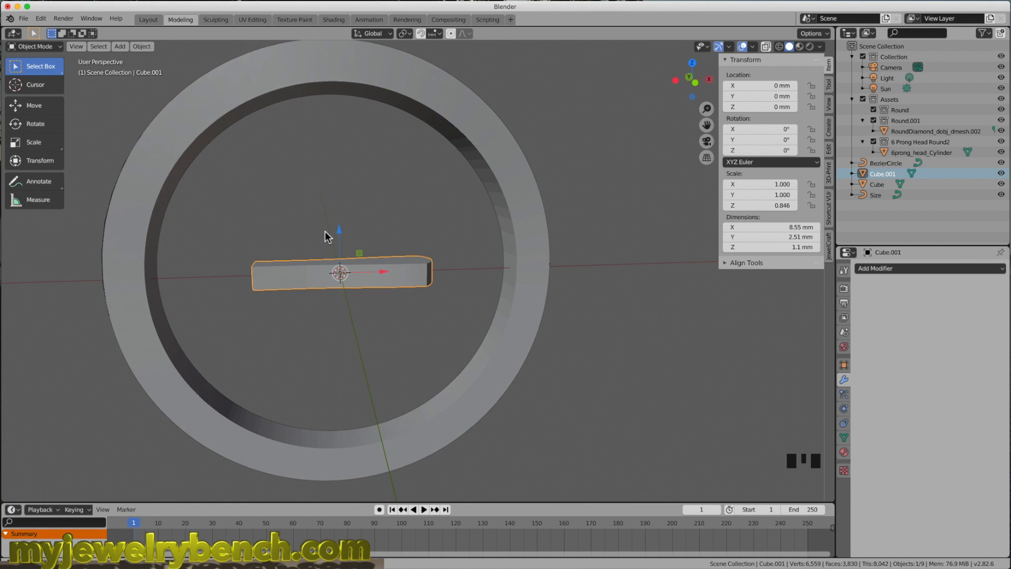
{"action": "scroll", "coordinate": [353, 241], "scroll_direction": "down", "scroll_amount": 3}
{"action": "left_click_drag", "start_coordinate": [350, 228], "coordinate": [346, 99]}
{"action": "left_click_drag", "start_coordinate": [387, 141], "coordinate": [307, 140]}
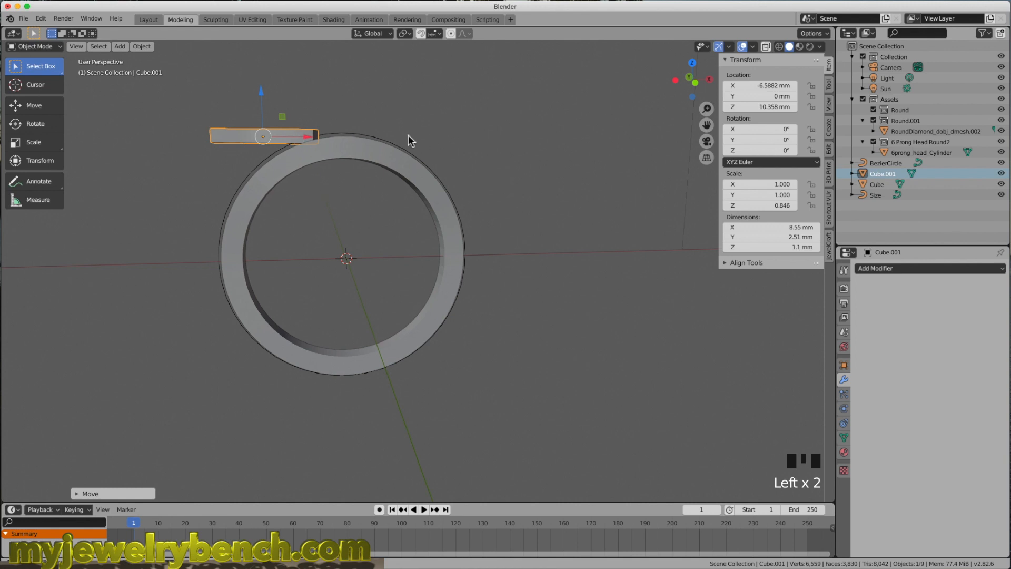
Rotate the bar about -56.2° around Y so it leans along the ring's shoulder
{"action": "middle_click_drag", "start_coordinate": [409, 140], "coordinate": [405, 161]}
{"action": "key", "text": "r"}
{"action": "key", "text": "y"}
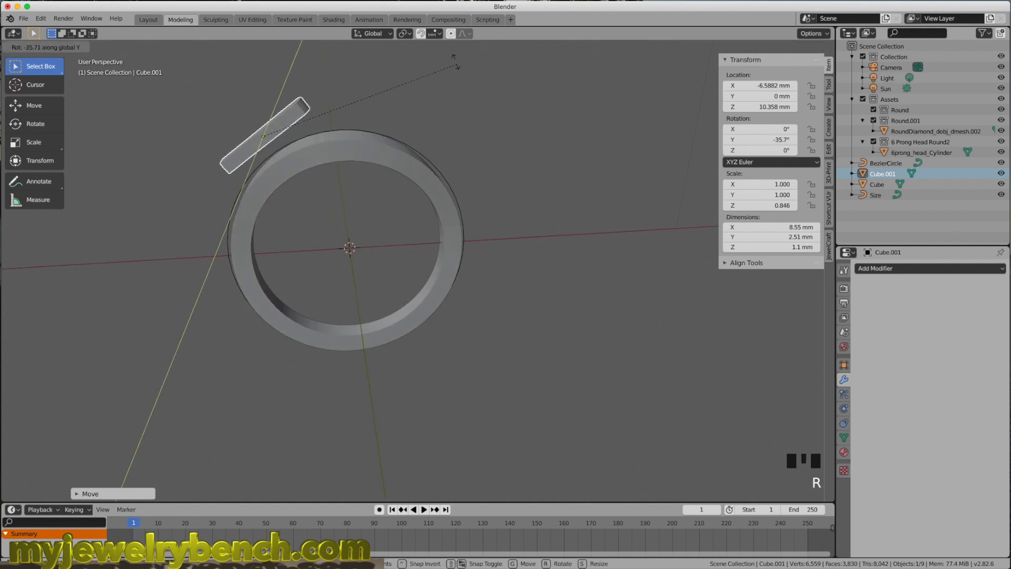
{"action": "left_click", "coordinate": [410, 467]}
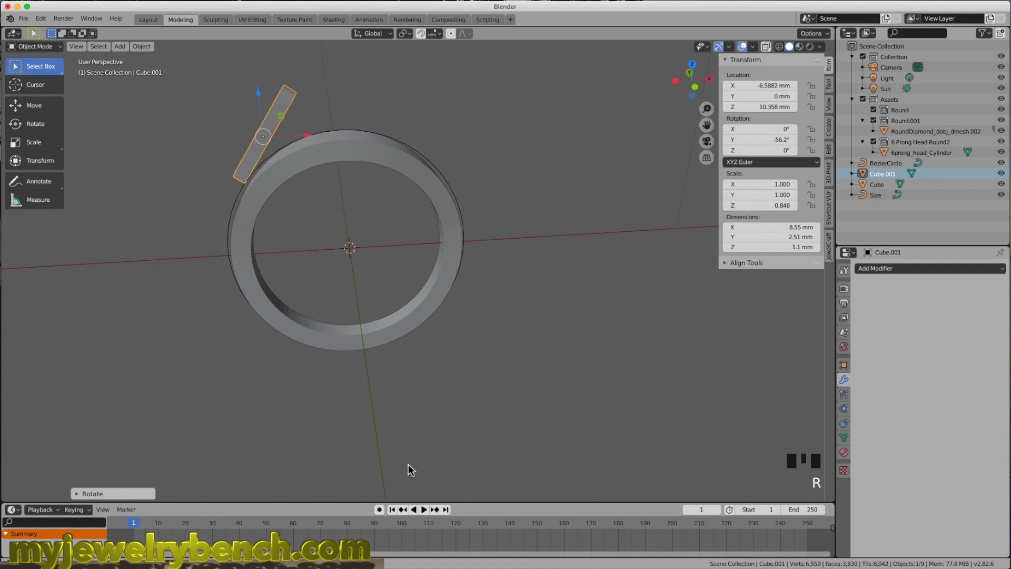
In front view, move the bar onto the ring's shoulder at about X -6.86 mm, Z 7.49 mm
{"action": "middle_click_drag", "start_coordinate": [411, 468], "coordinate": [403, 436]}
{"action": "key", "text": "KP_1"}
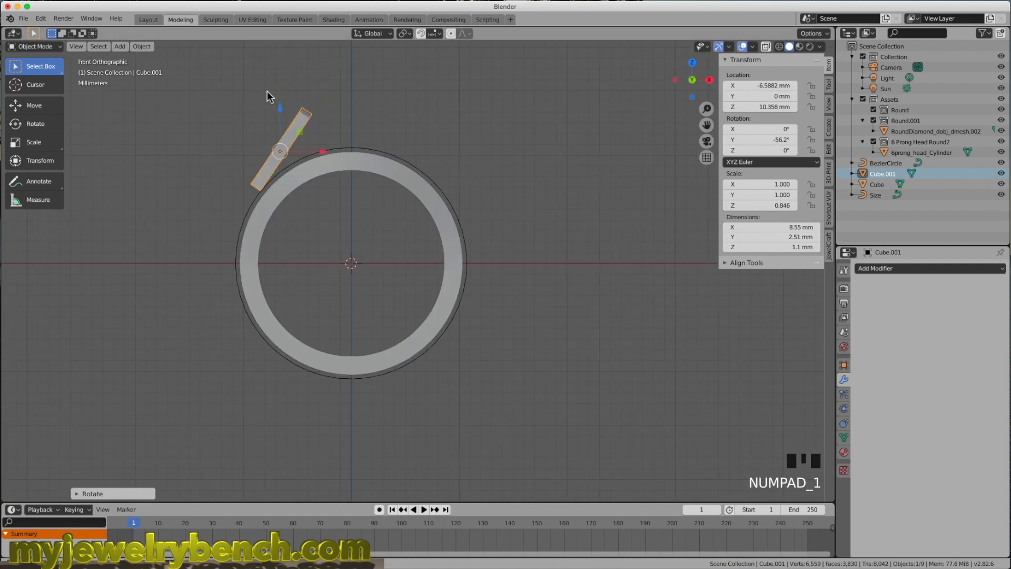
{"action": "mouse_move", "coordinate": [286, 152]}
{"action": "left_mouse_down"}
{"action": "mouse_move", "coordinate": [285, 131]}
{"action": "mouse_move", "coordinate": [289, 149]}
{"action": "left_mouse_up"}
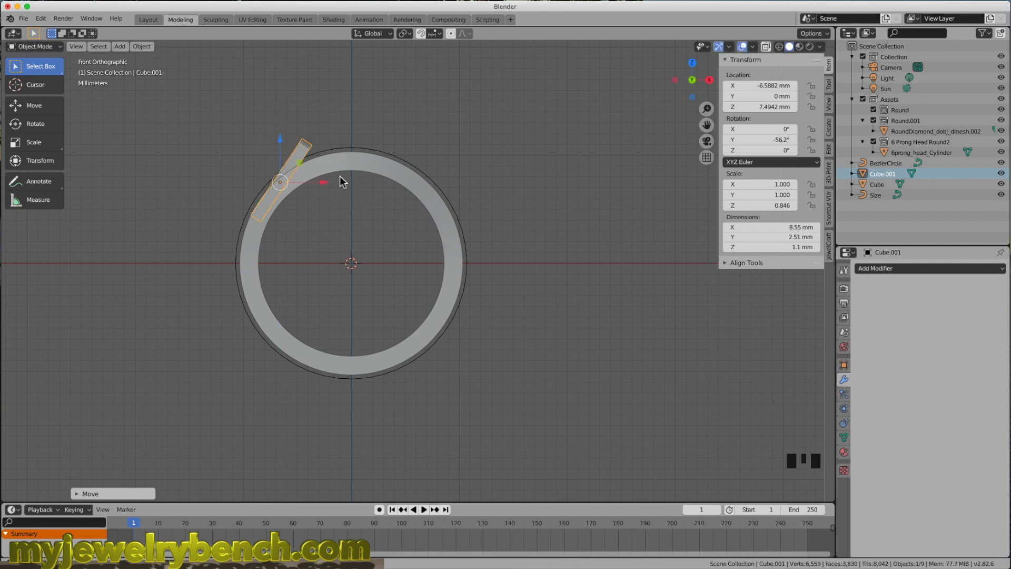
{"action": "left_click_drag", "start_coordinate": [327, 184], "coordinate": [323, 188]}
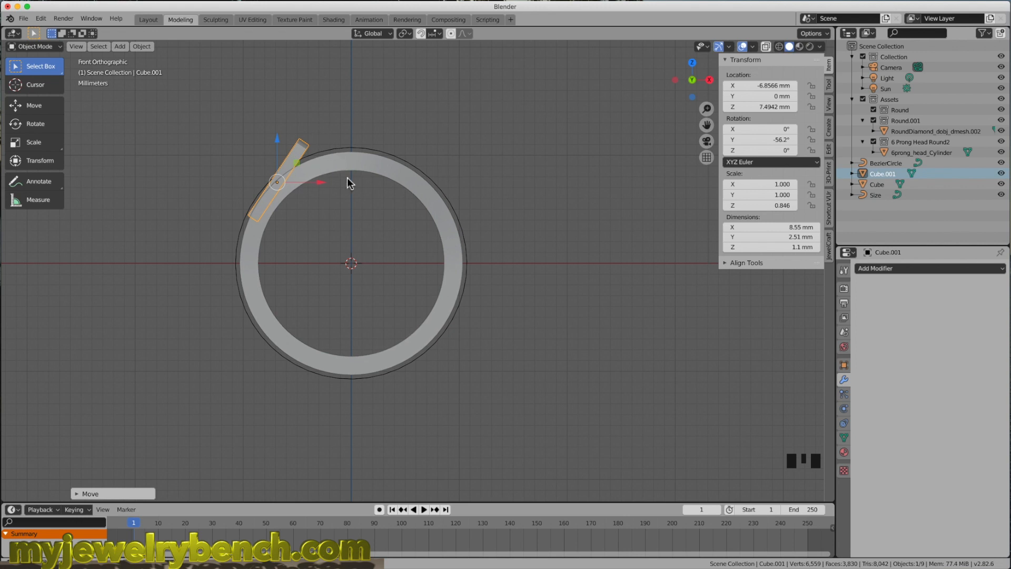
Undo the bar's rotation and all its moves, back to its place at the ring's centre
{"action": "key", "text": "super+z"}
{"action": "key", "text": "super+z"}
{"action": "key", "text": "super+z"}
{"action": "key", "text": "super+z"}
{"action": "key", "text": "super+z"}
{"action": "key", "text": "super+z"}
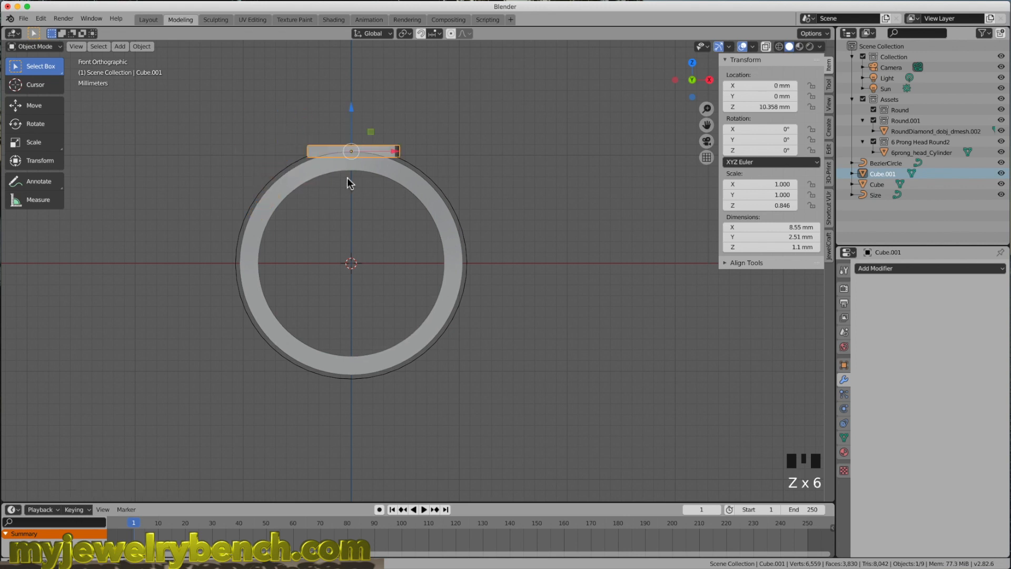
{"action": "key", "text": "super+z"}
{"action": "middle_click_drag", "start_coordinate": [381, 214], "coordinate": [390, 270]}
{"action": "middle_click_drag", "start_coordinate": [295, 255], "coordinate": [313, 255]}
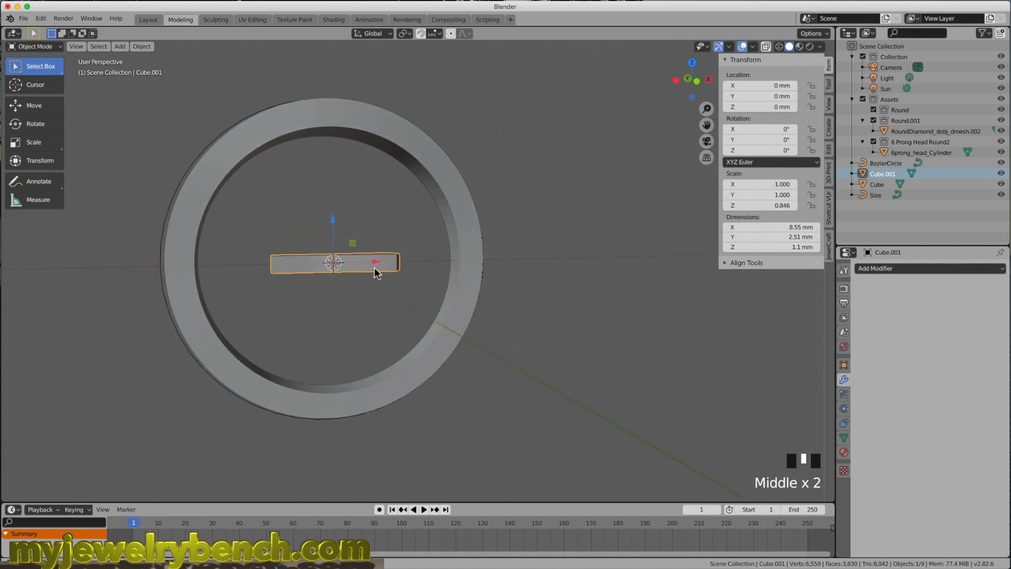
In front view, select the bar's entire mesh for editing and turn off proportional editing
{"action": "key", "text": "KP_1"}
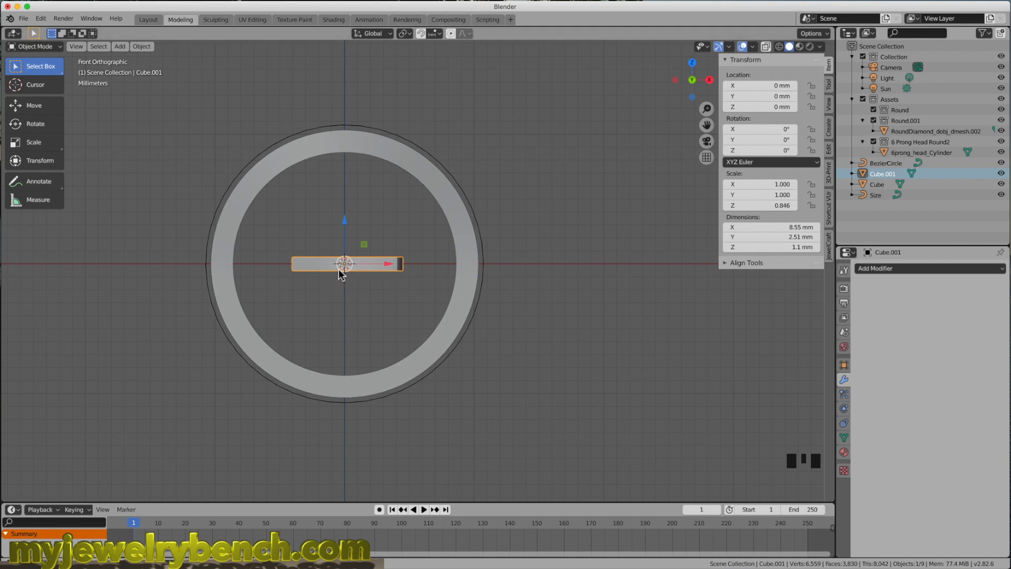
{"action": "key", "text": "Tab"}
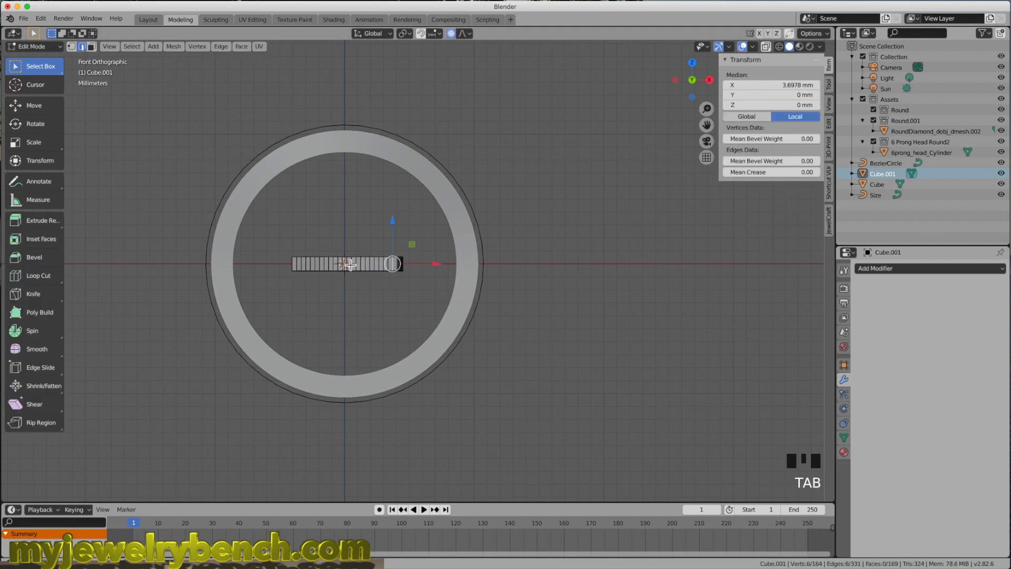
{"action": "key", "text": "a"}
{"action": "key", "text": "a"}
{"action": "key", "text": "a"}
{"action": "key", "text": "a"}
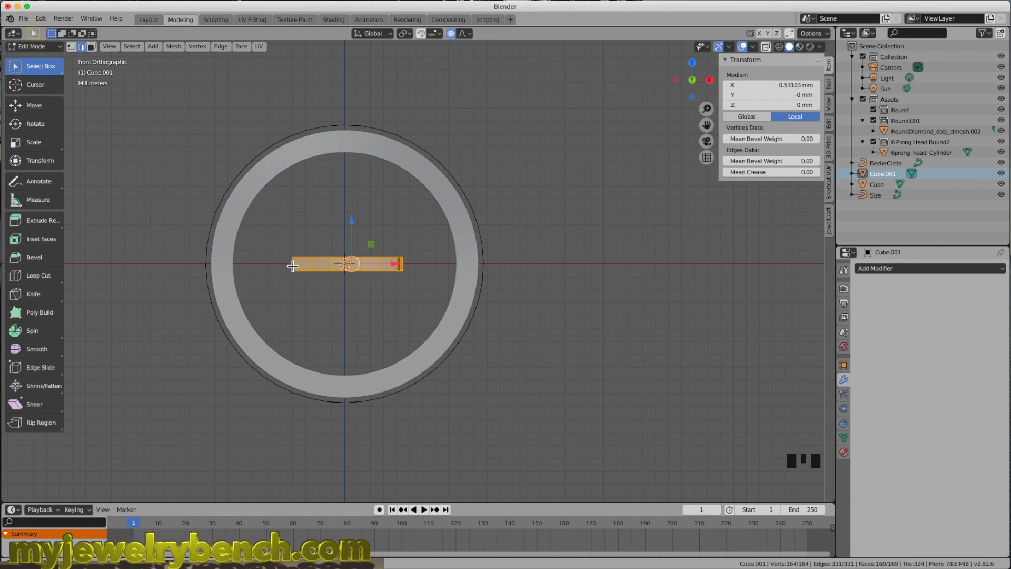
{"action": "key", "text": "shift+w"}
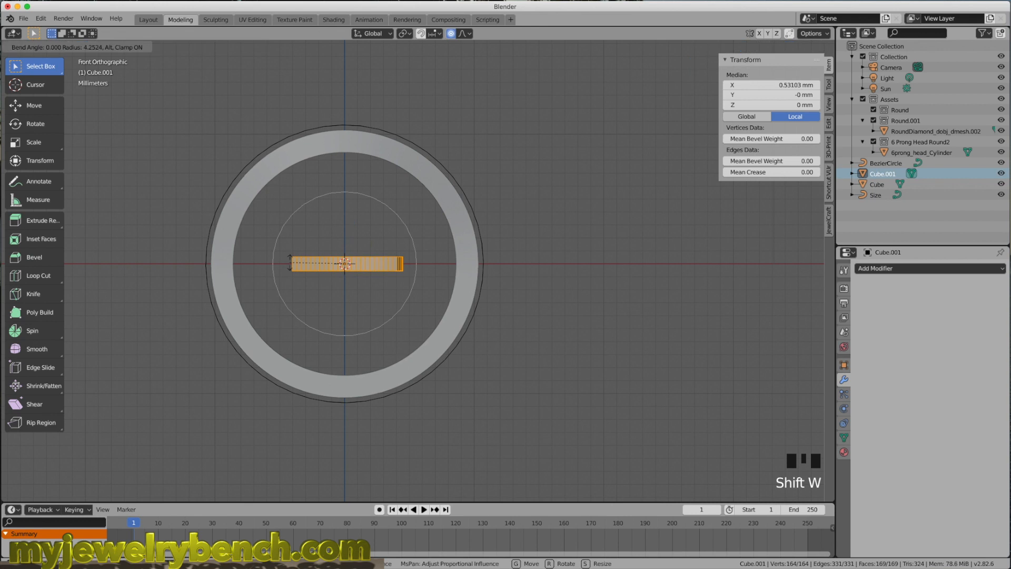
{"action": "left_click", "coordinate": [289, 262]}
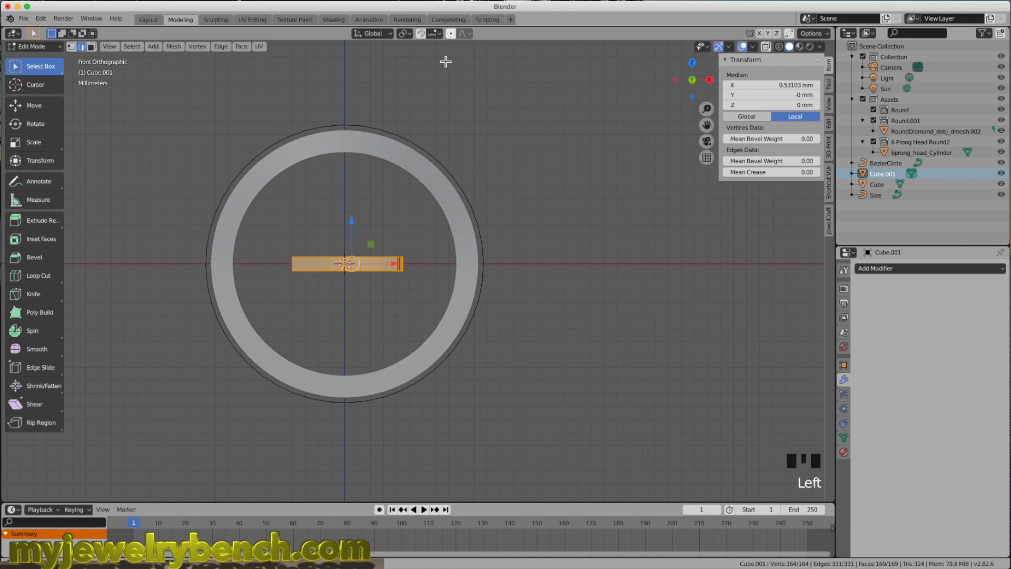
Bend the bar's left half downward and its right half upward around the centre to form a gentle S-curve
{"action": "key", "text": "shift+w"}
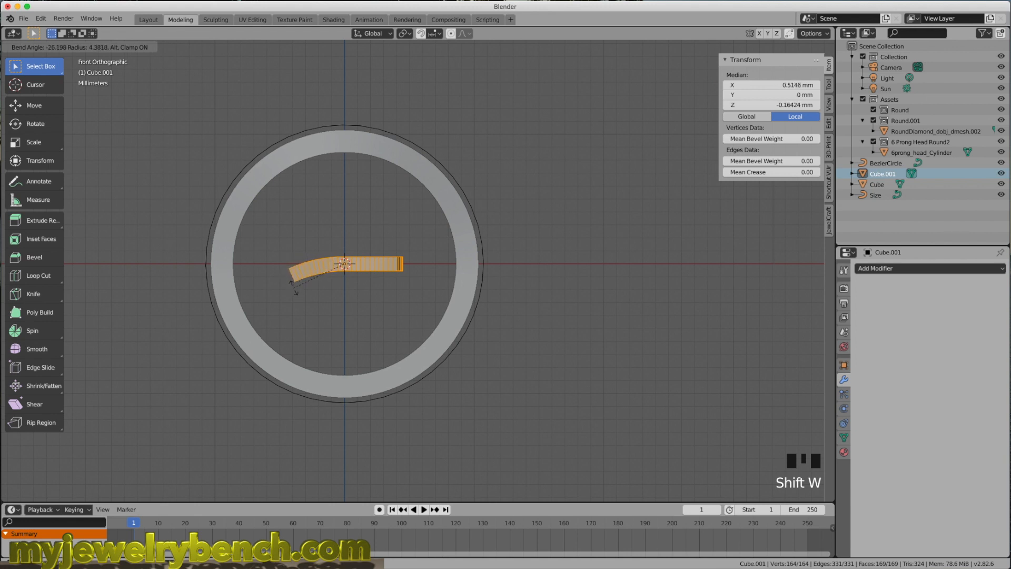
{"action": "left_click", "coordinate": [298, 292]}
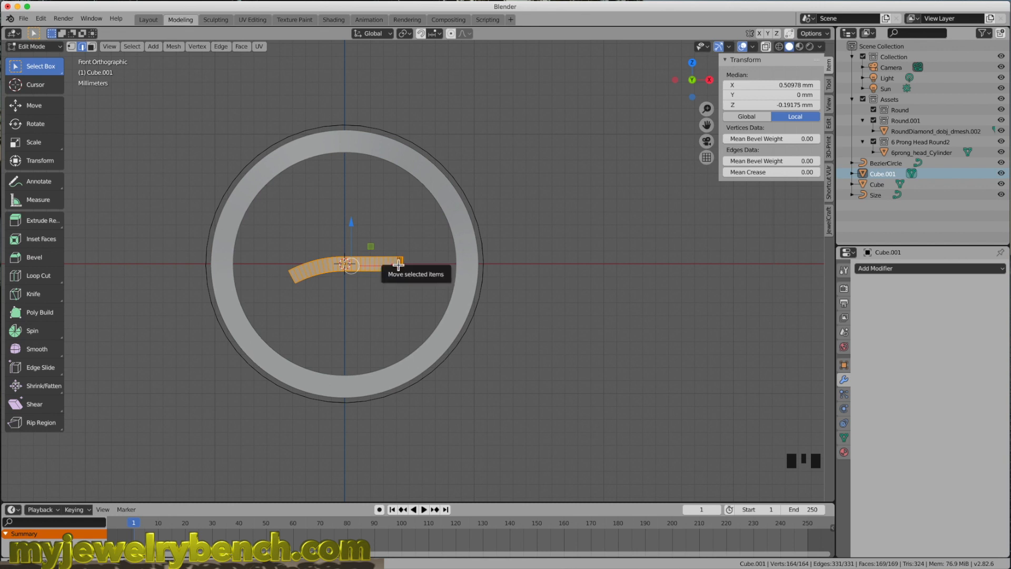
{"action": "key", "text": "shift+w"}
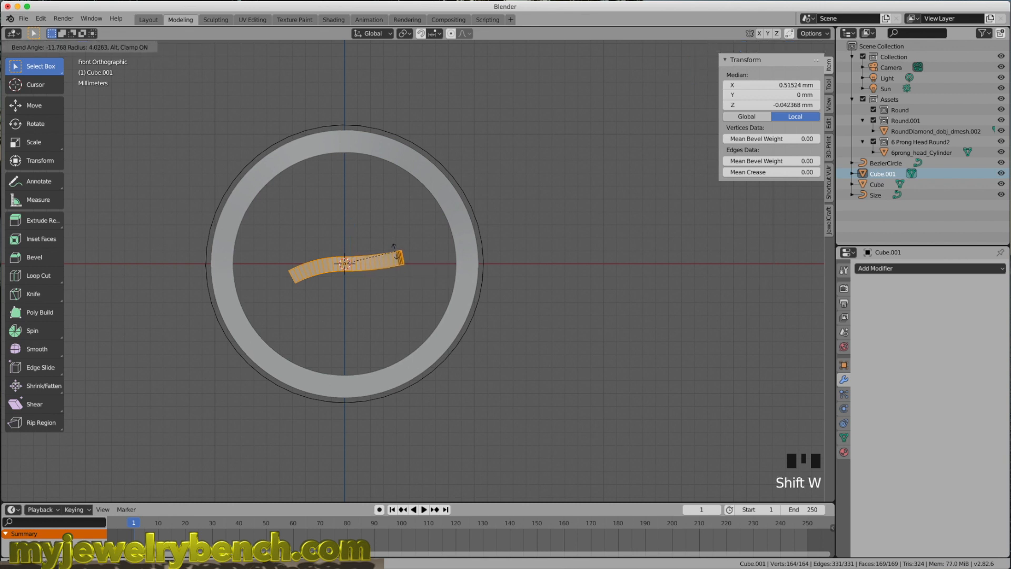
{"action": "left_click", "coordinate": [388, 238]}
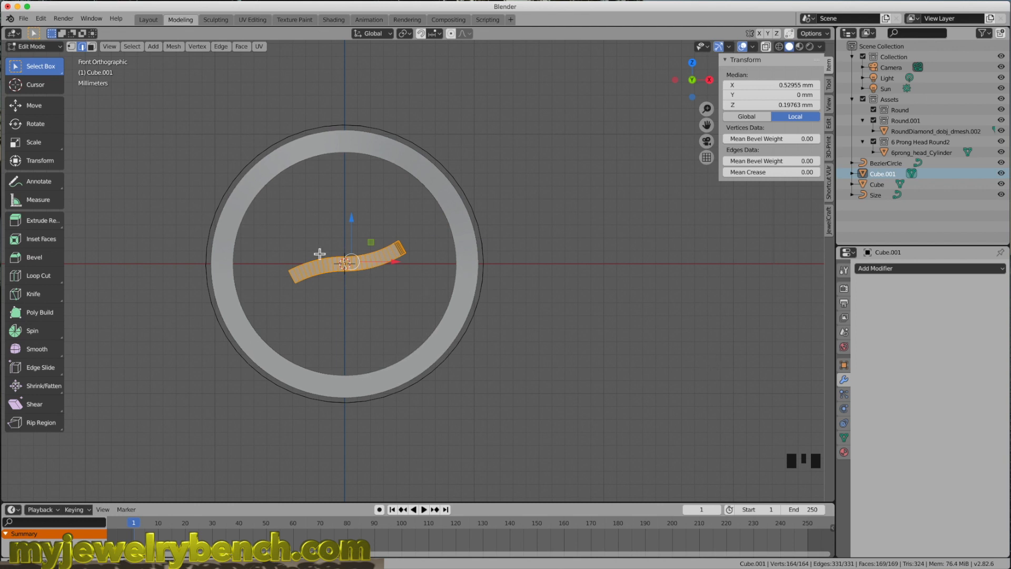
Add a Mirror modifier across X and move the bar's mesh above the ring to about local X -3.92 mm, Z 11.46 mm
{"action": "left_click", "coordinate": [909, 266]}
{"action": "left_click", "coordinate": [795, 372]}
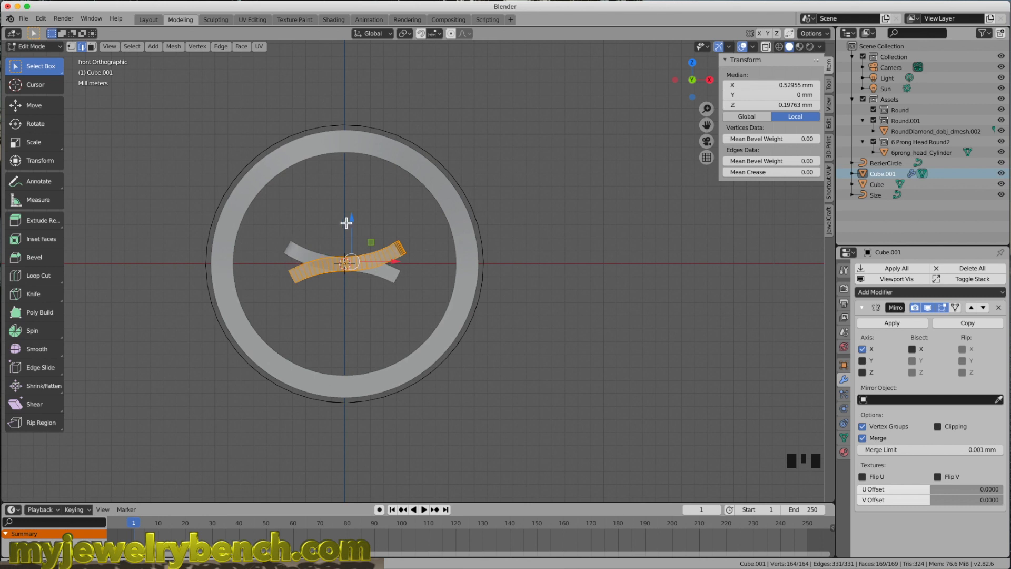
{"action": "left_click_drag", "start_coordinate": [355, 223], "coordinate": [356, 204]}
{"action": "left_click", "coordinate": [358, 180]}
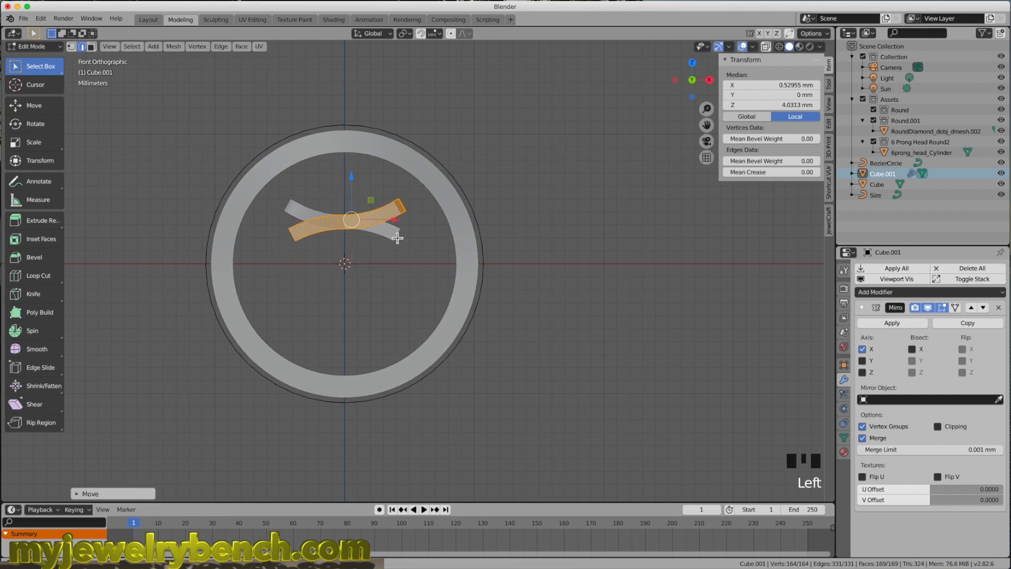
{"action": "left_click_drag", "start_coordinate": [396, 223], "coordinate": [371, 229]}
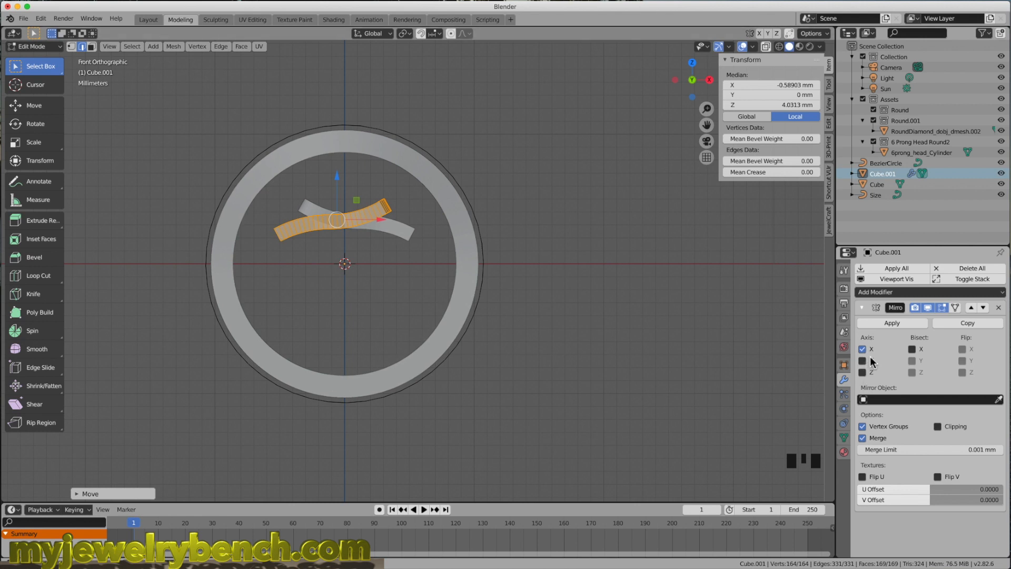
{"action": "scroll", "coordinate": [377, 371], "scroll_direction": "down", "scroll_amount": 1}
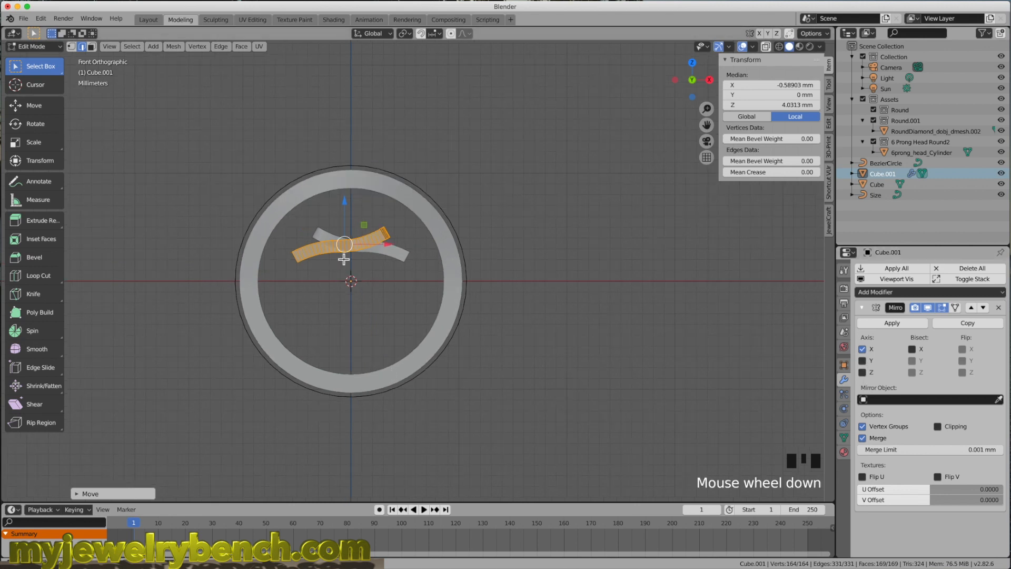
{"action": "scroll", "coordinate": [344, 261], "scroll_direction": "down", "scroll_amount": 1}
{"action": "left_click_drag", "start_coordinate": [345, 214], "coordinate": [344, 156]}
{"action": "left_click_drag", "start_coordinate": [385, 190], "coordinate": [295, 227]}
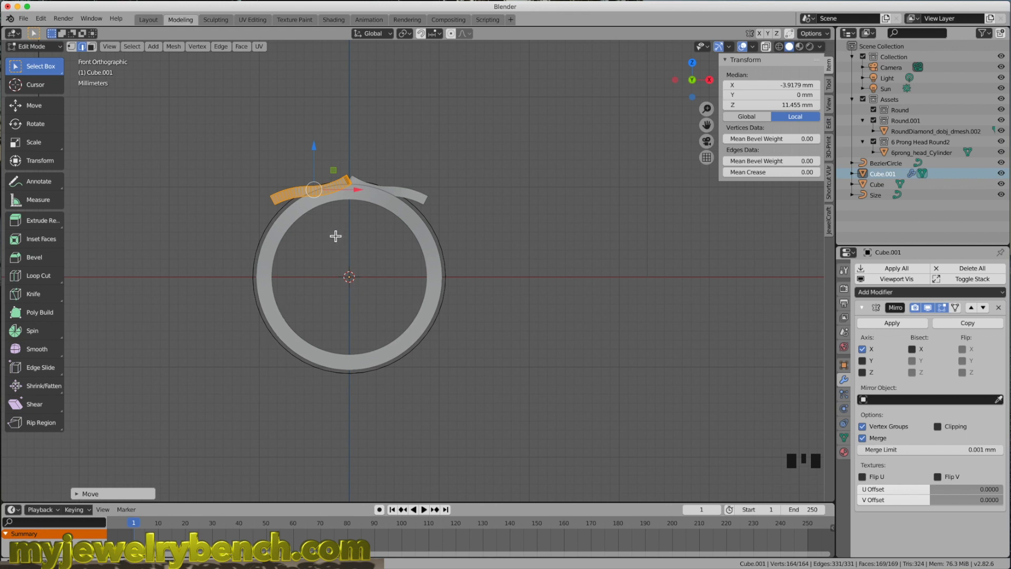
Rotate the bar's mesh around Y to follow the ring's shoulder and move it to about local X -5.64 mm, Z 10.06 mm
{"action": "key", "text": "r"}
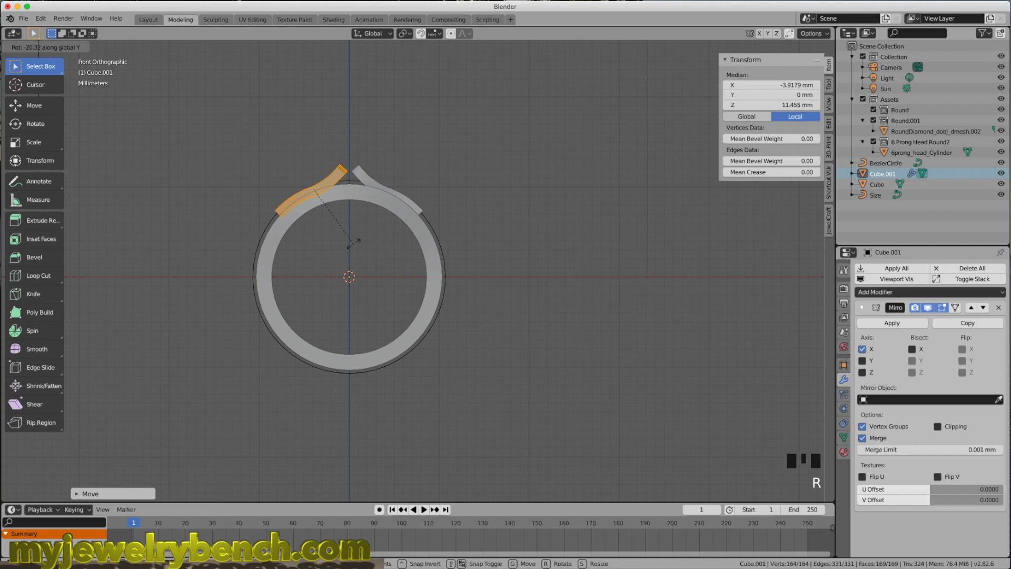
{"action": "left_click", "coordinate": [354, 221]}
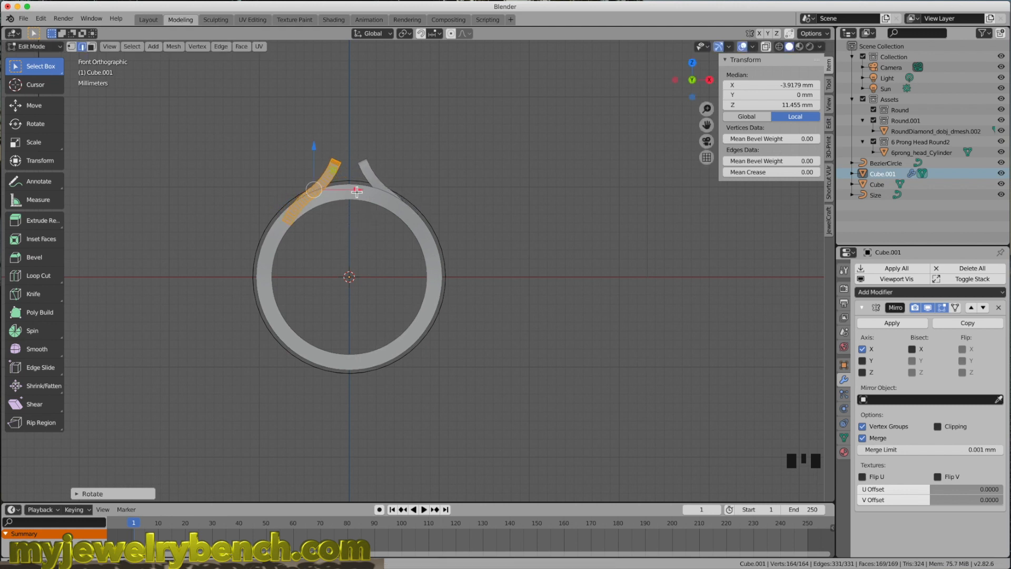
{"action": "left_click_drag", "start_coordinate": [359, 192], "coordinate": [342, 191]}
{"action": "left_click_drag", "start_coordinate": [298, 157], "coordinate": [301, 169]}
{"action": "key", "text": "r"}
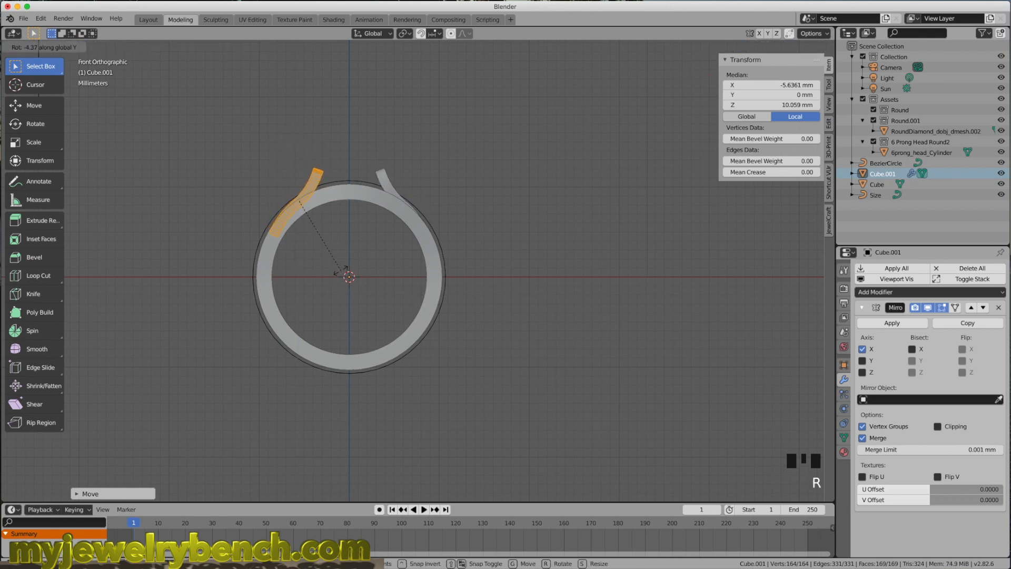
{"action": "left_click", "coordinate": [341, 270]}
{"action": "middle_click_drag", "start_coordinate": [395, 270], "coordinate": [381, 294]}
{"action": "middle_click_drag", "start_coordinate": [523, 323], "coordinate": [325, 184]}
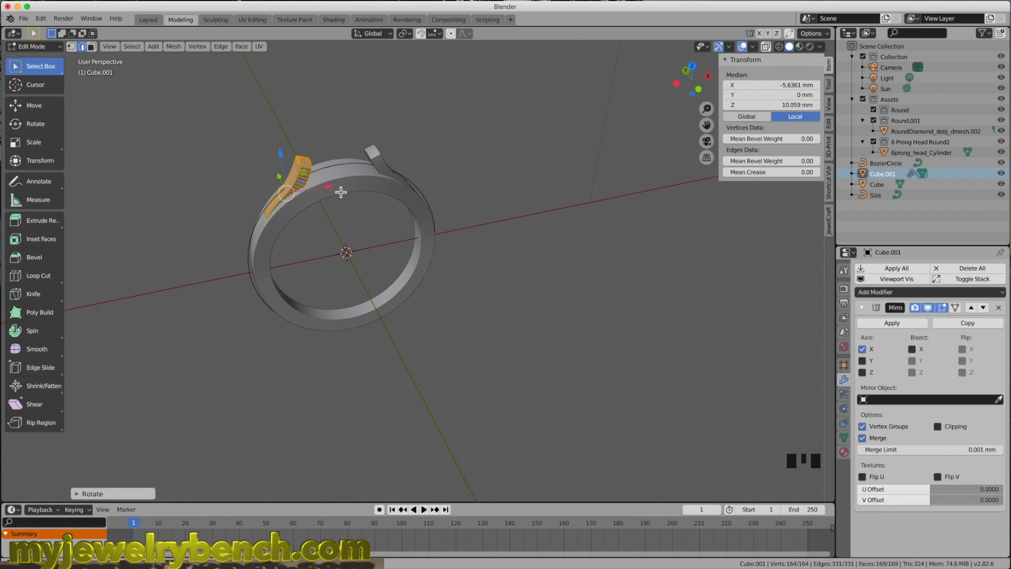
{"action": "key", "text": "Tab"}
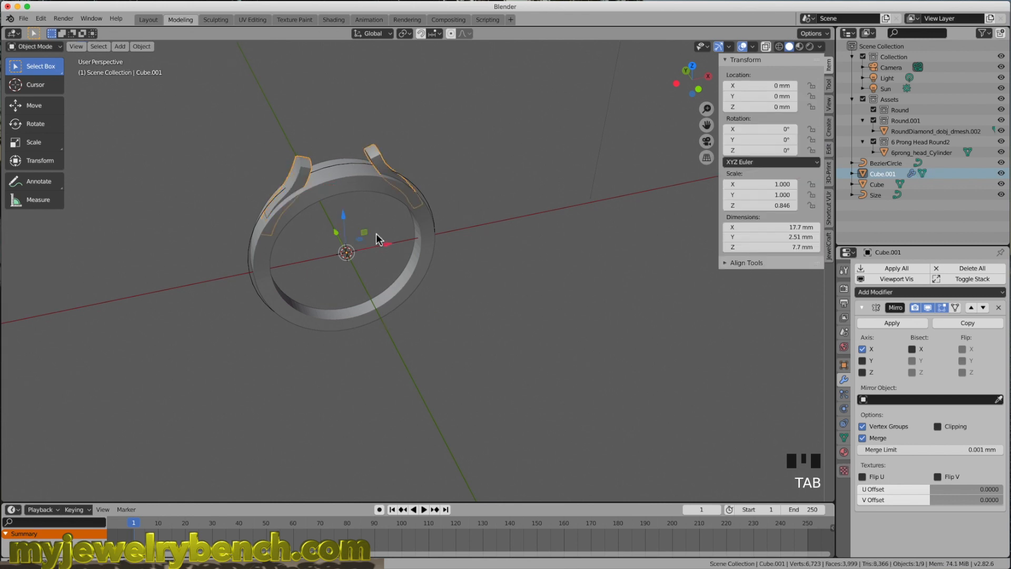
Lower the six-prong head and diamond together onto the ring's top, with the diamond at about Z 14.88 mm
{"action": "middle_click_drag", "start_coordinate": [375, 277], "coordinate": [368, 266]}
{"action": "scroll", "coordinate": [338, 376], "scroll_direction": "down", "scroll_amount": 2}
{"action": "scroll", "coordinate": [354, 226], "scroll_direction": "up", "scroll_amount": 1}
{"action": "scroll", "coordinate": [371, 96], "scroll_direction": "down", "scroll_amount": 1}
{"action": "left_click", "coordinate": [340, 64]}
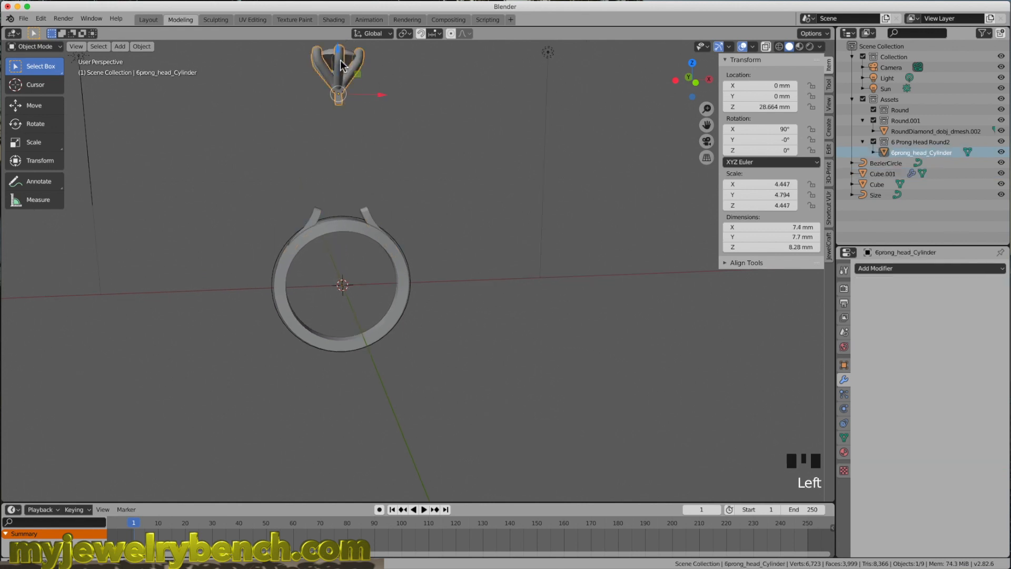
{"action": "left_click", "coordinate": [330, 60], "text": "shift"}
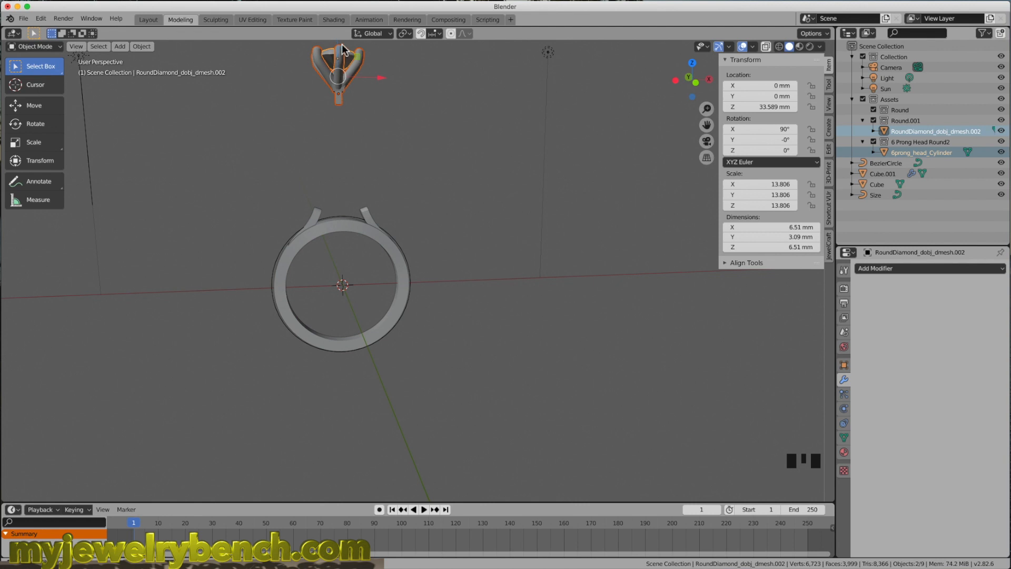
{"action": "left_click_drag", "start_coordinate": [345, 51], "coordinate": [343, 179]}
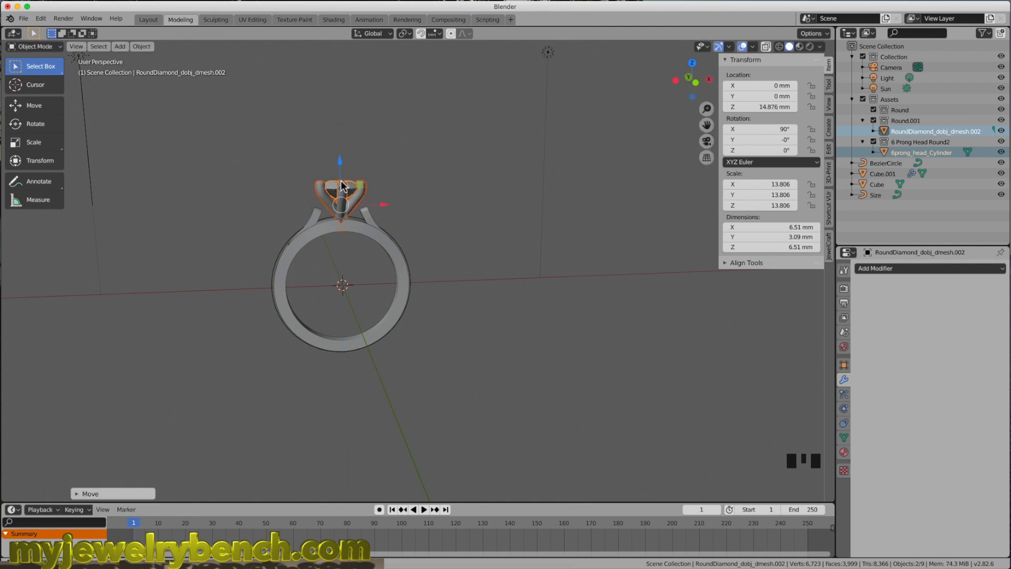
In front view, move the mirrored bar's mesh against the prongs, to about local X -5.25 mm, Z 11.03 mm
{"action": "mouse_move", "coordinate": [399, 267]}
{"action": "middle_mouse_down"}
{"action": "mouse_move", "coordinate": [308, 277]}
{"action": "mouse_move", "coordinate": [434, 269]}
{"action": "mouse_move", "coordinate": [412, 267]}
{"action": "middle_mouse_up"}
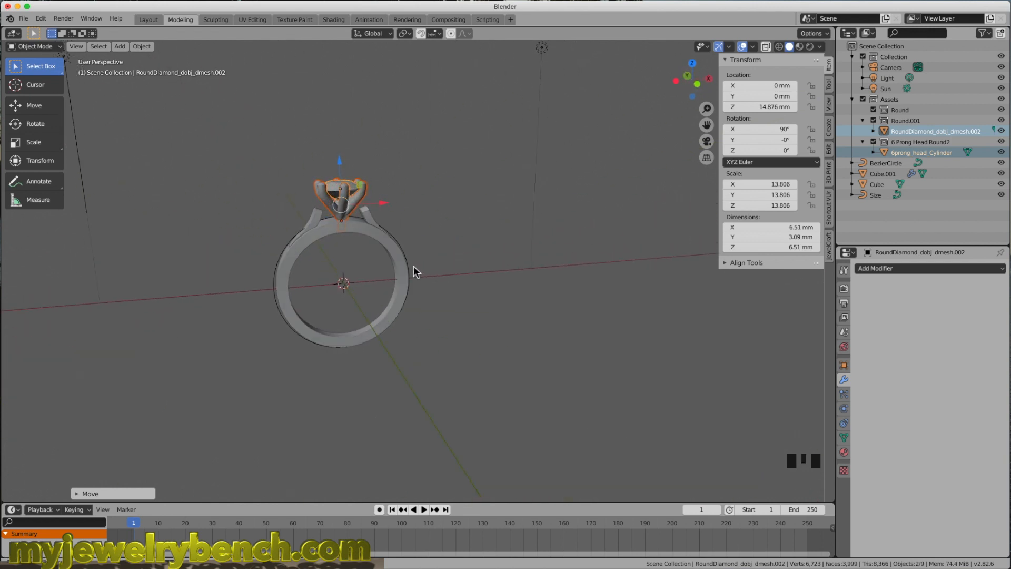
{"action": "key", "text": "KP_1"}
{"action": "scroll", "coordinate": [314, 251], "scroll_direction": "up", "scroll_amount": 3}
{"action": "scroll", "coordinate": [366, 248], "scroll_direction": "up", "scroll_amount": 4}
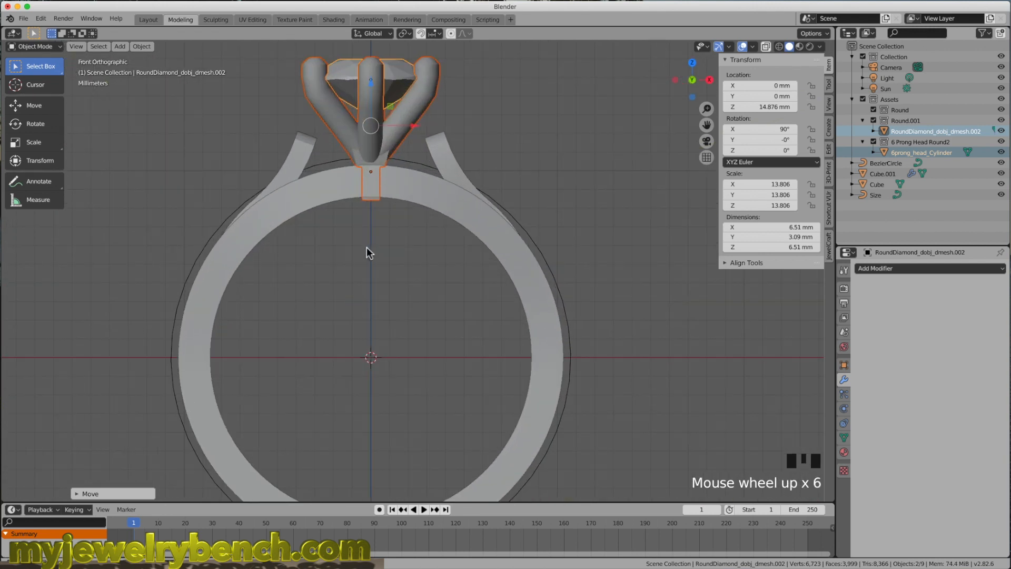
{"action": "left_click", "coordinate": [303, 128]}
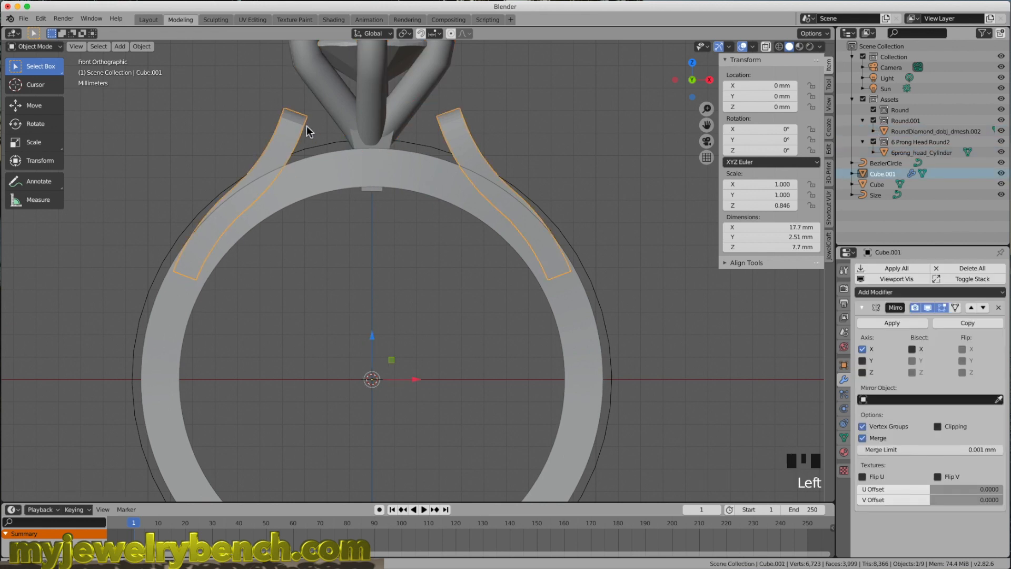
{"action": "key", "text": "Tab"}
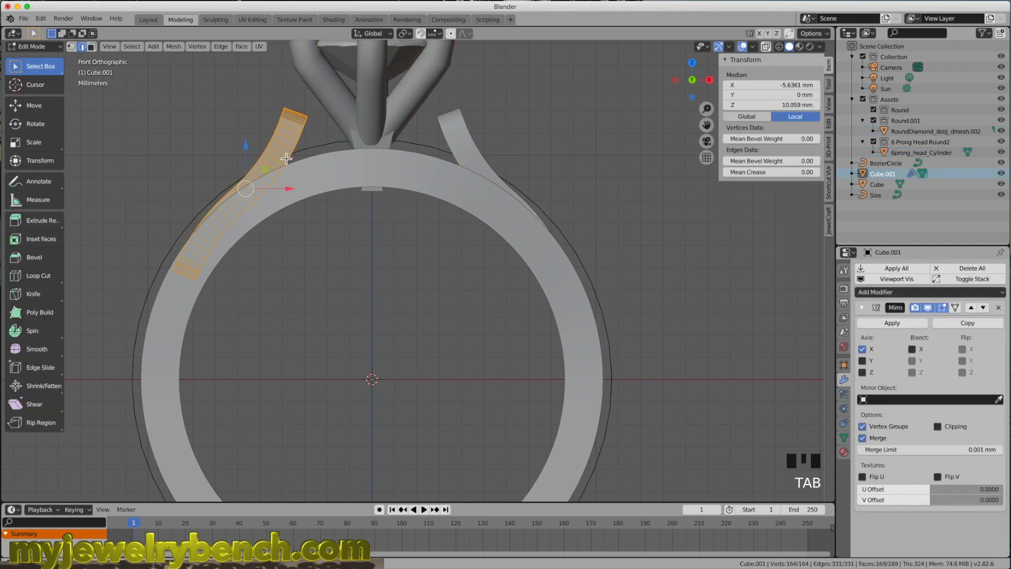
{"action": "left_click_drag", "start_coordinate": [241, 153], "coordinate": [264, 136]}
{"action": "left_click_drag", "start_coordinate": [303, 170], "coordinate": [306, 173]}
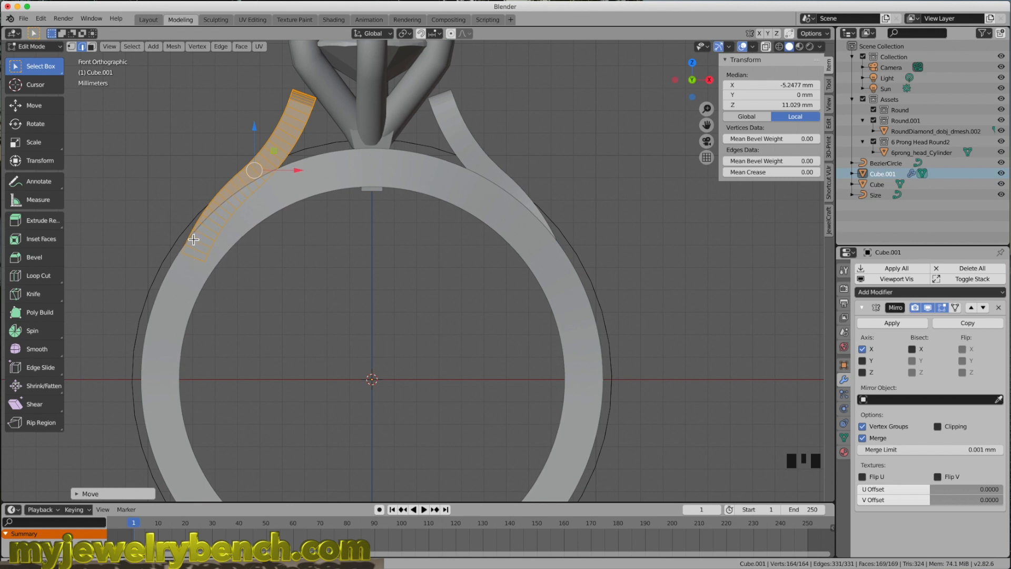
Examine from several angles how the mirrored shoulder bars meet the head and the band, and leave mesh editing
{"action": "middle_click_drag", "start_coordinate": [186, 275], "coordinate": [146, 253]}
{"action": "mouse_move", "coordinate": [192, 204]}
{"action": "middle_mouse_down"}
{"action": "mouse_move", "coordinate": [221, 230]}
{"action": "mouse_move", "coordinate": [189, 210]}
{"action": "mouse_move", "coordinate": [200, 206]}
{"action": "middle_mouse_up"}
{"action": "mouse_move", "coordinate": [258, 185]}
{"action": "middle_mouse_down"}
{"action": "mouse_move", "coordinate": [242, 185]}
{"action": "mouse_move", "coordinate": [289, 199]}
{"action": "mouse_move", "coordinate": [275, 194]}
{"action": "middle_mouse_up"}
{"action": "scroll", "coordinate": [445, 358], "scroll_direction": "down", "scroll_amount": 3}
{"action": "scroll", "coordinate": [445, 357], "scroll_direction": "down", "scroll_amount": 1}
{"action": "middle_click_drag", "start_coordinate": [413, 243], "coordinate": [309, 258]}
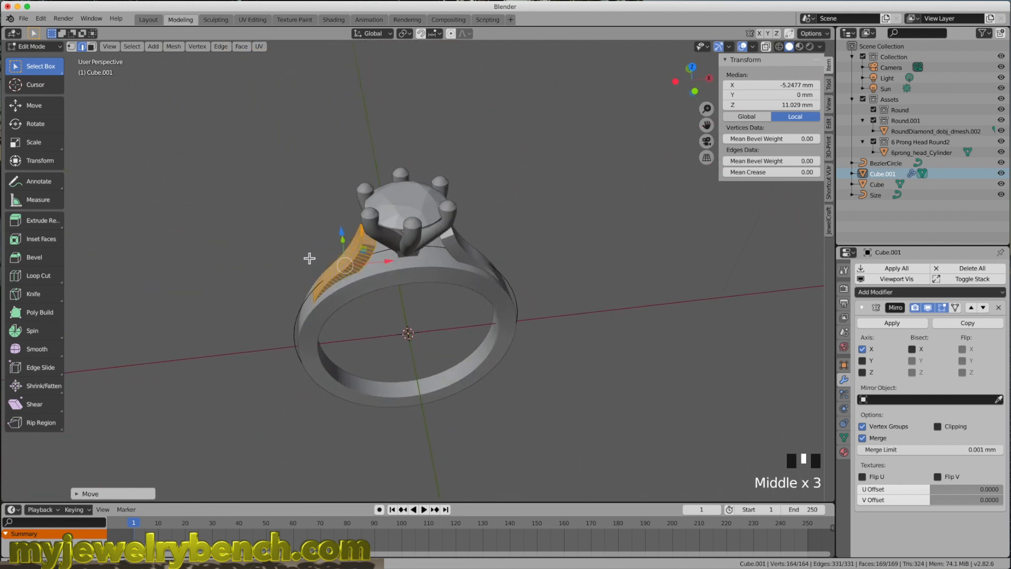
{"action": "scroll", "coordinate": [415, 258], "scroll_direction": "down", "scroll_amount": 1}
{"action": "scroll", "coordinate": [415, 258], "scroll_direction": "up", "scroll_amount": 3}
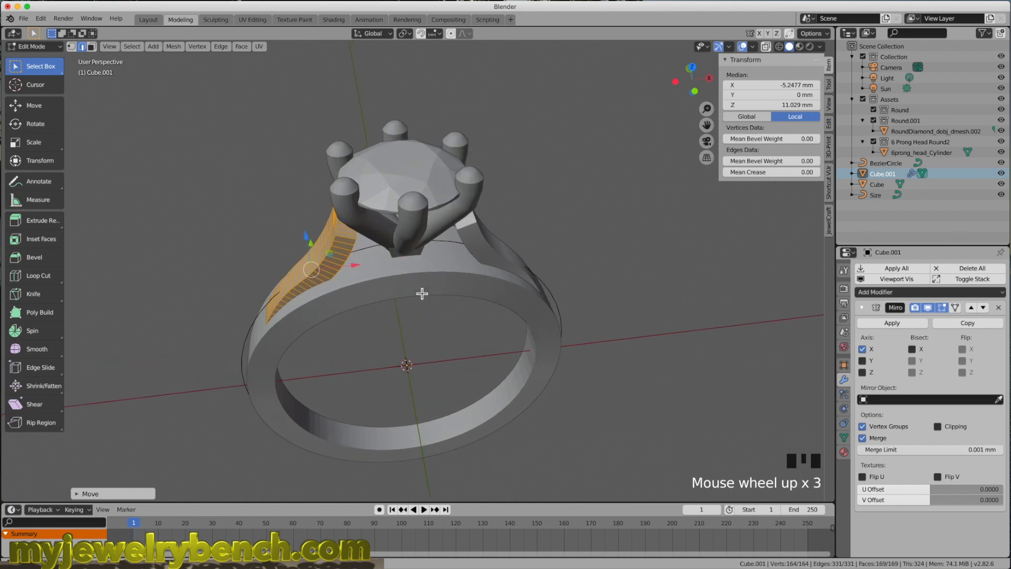
{"action": "key", "text": "Tab"}
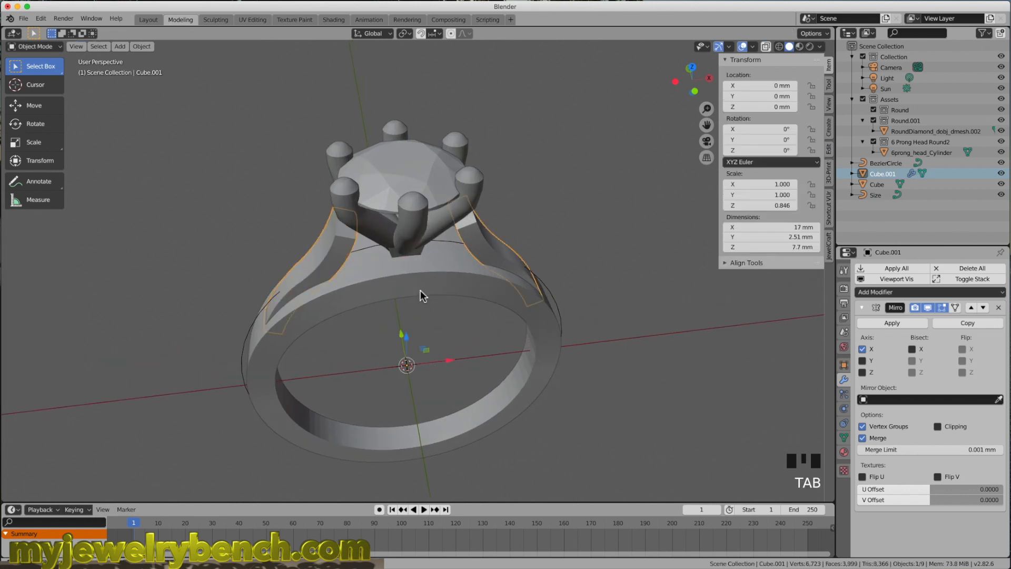
In the ring band's mesh, select the single face at the top centre of its front side
{"action": "left_click", "coordinate": [377, 285]}
{"action": "middle_click_drag", "start_coordinate": [378, 280], "coordinate": [381, 283]}
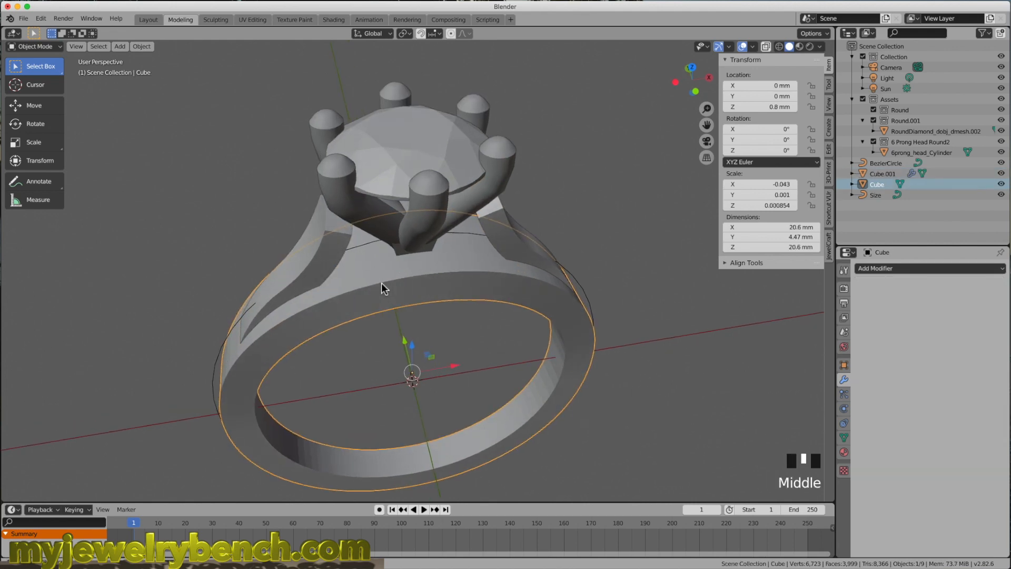
{"action": "key", "text": "Tab"}
{"action": "middle_click_drag", "start_coordinate": [428, 293], "coordinate": [414, 266]}
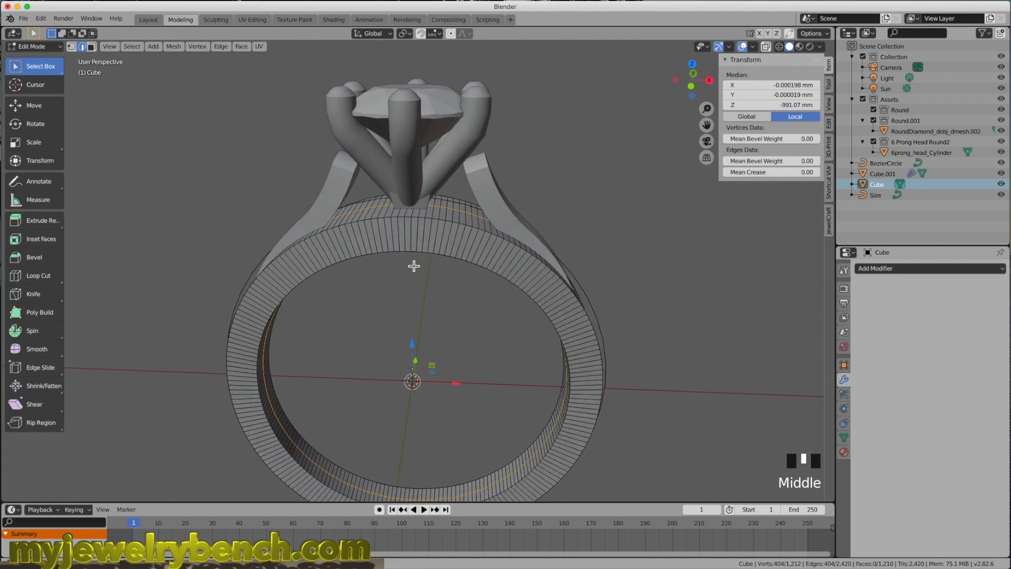
{"action": "key", "text": "KP_1"}
{"action": "scroll", "coordinate": [416, 216], "scroll_direction": "up", "scroll_amount": 6}
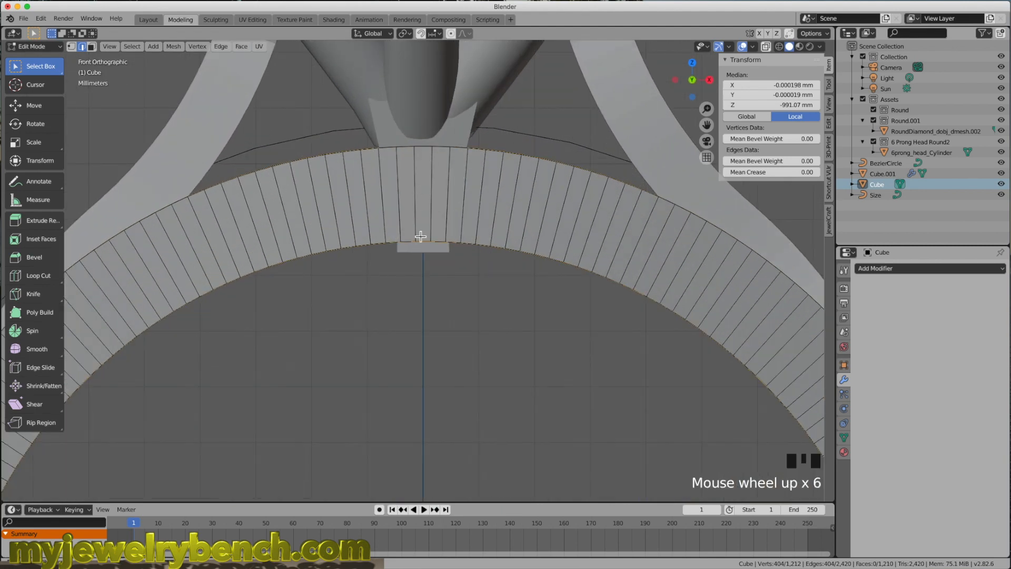
{"action": "left_click", "coordinate": [426, 169]}
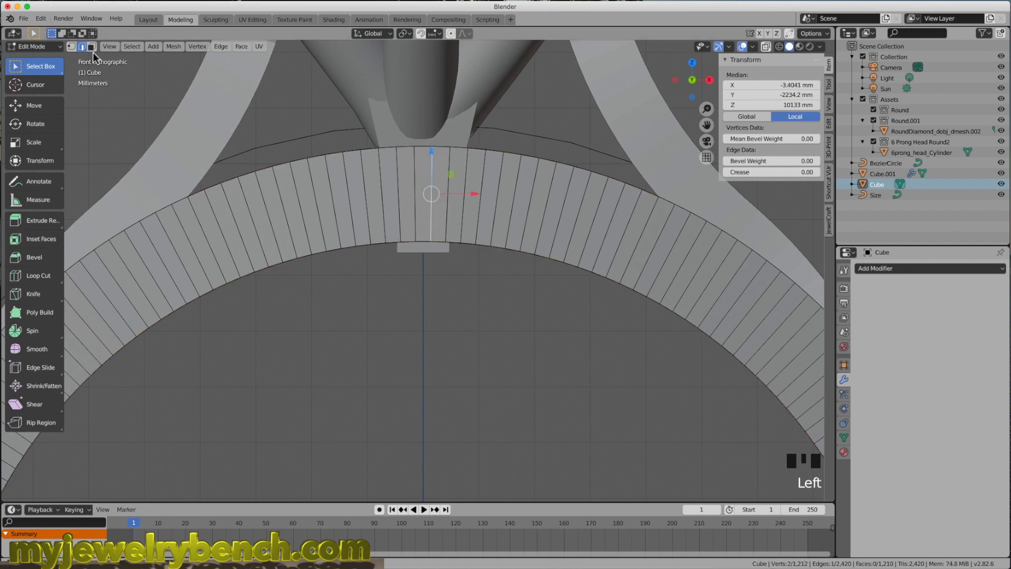
{"action": "left_click", "coordinate": [92, 49]}
{"action": "left_click", "coordinate": [426, 169]}
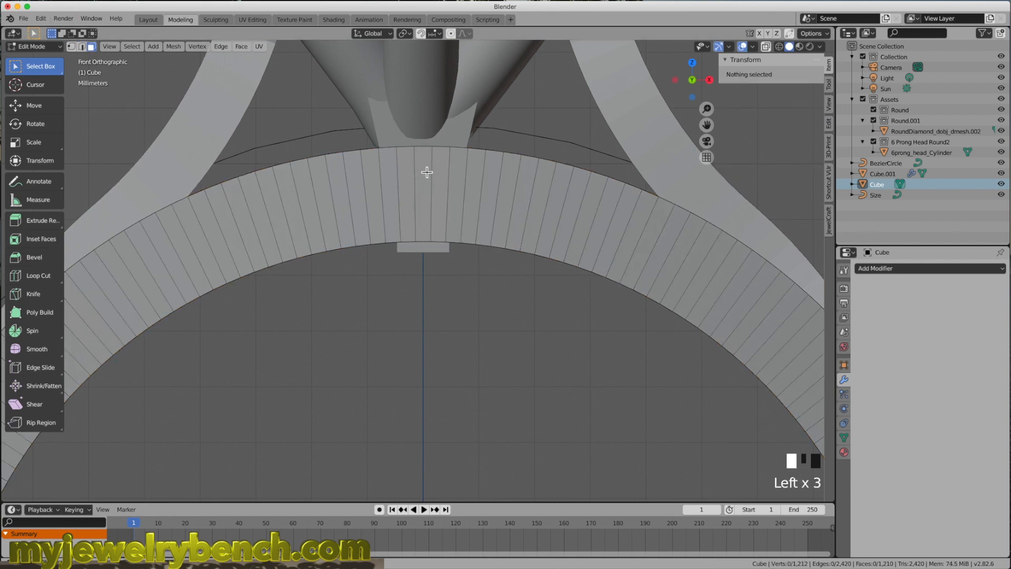
Add the matching top-centre face on the band's opposite side to the face selection
{"action": "middle_click_drag", "start_coordinate": [418, 259], "coordinate": [209, 262]}
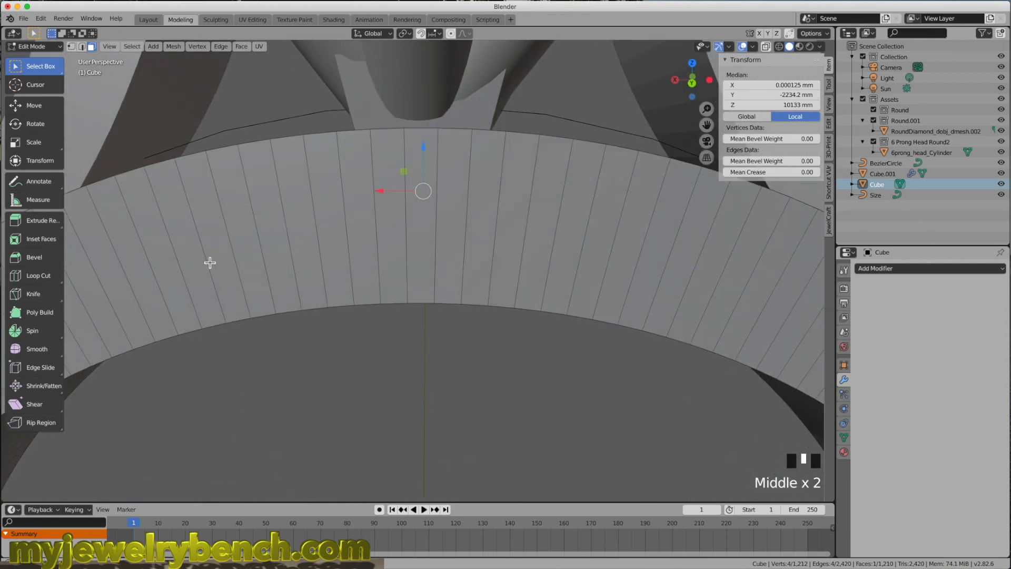
{"action": "left_click", "coordinate": [421, 233], "text": "shift"}
{"action": "middle_click_drag", "start_coordinate": [287, 248], "coordinate": [390, 276]}
{"action": "scroll", "coordinate": [230, 266], "scroll_direction": "down", "scroll_amount": 4}
{"action": "mouse_move", "coordinate": [305, 289]}
{"action": "middle_mouse_down"}
{"action": "mouse_move", "coordinate": [373, 286]}
{"action": "mouse_move", "coordinate": [314, 287]}
{"action": "middle_mouse_up"}
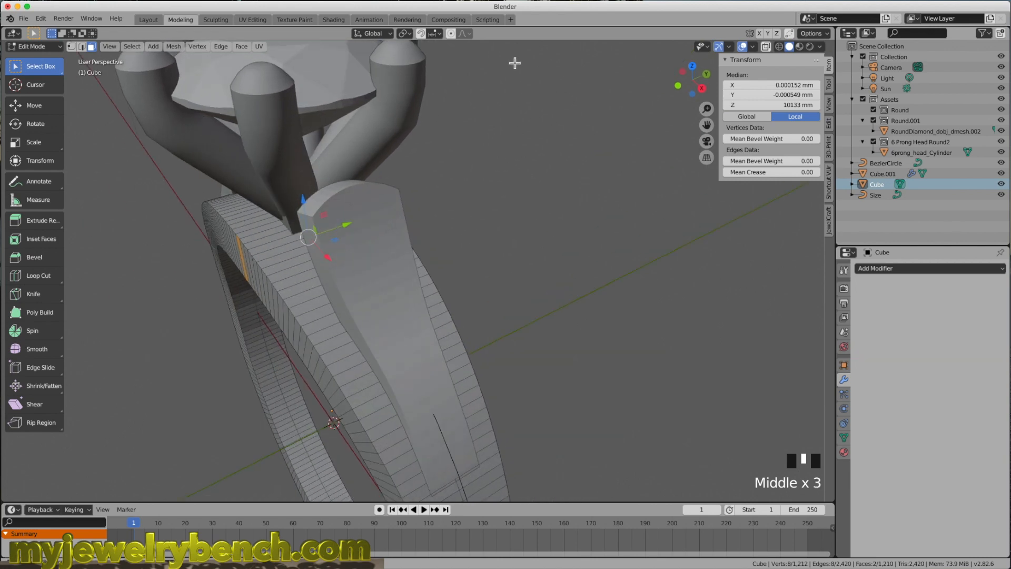
Widen the band's top along Y to about 7.43 mm using smooth proportional editing with a size of about 8.14, and leave mesh editing
{"action": "left_click", "coordinate": [450, 34]}
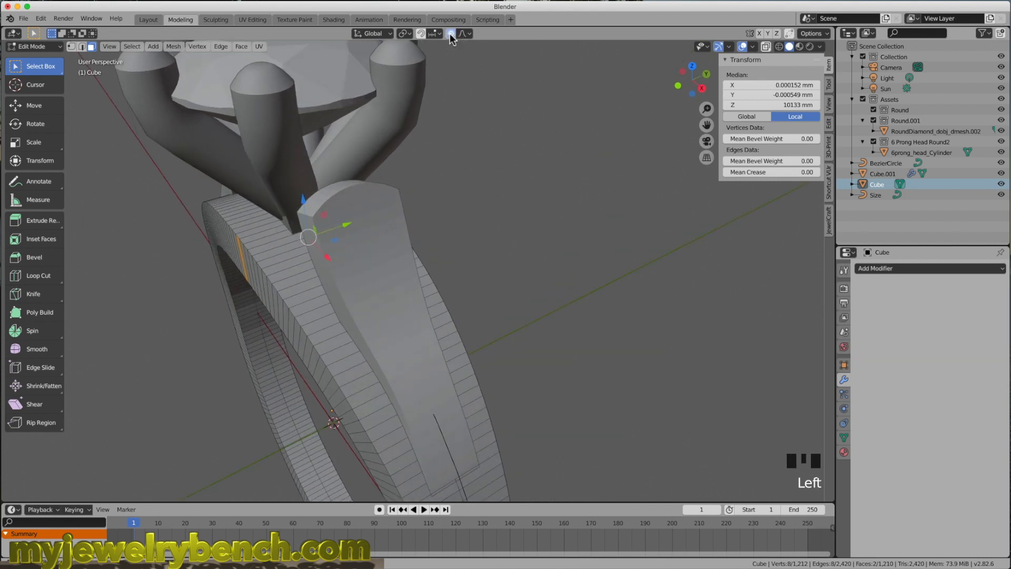
{"action": "scroll", "coordinate": [524, 227], "scroll_direction": "down", "scroll_amount": 2}
{"action": "middle_click_drag", "start_coordinate": [524, 226], "coordinate": [422, 235]}
{"action": "key", "text": "s"}
{"action": "key", "text": "y"}
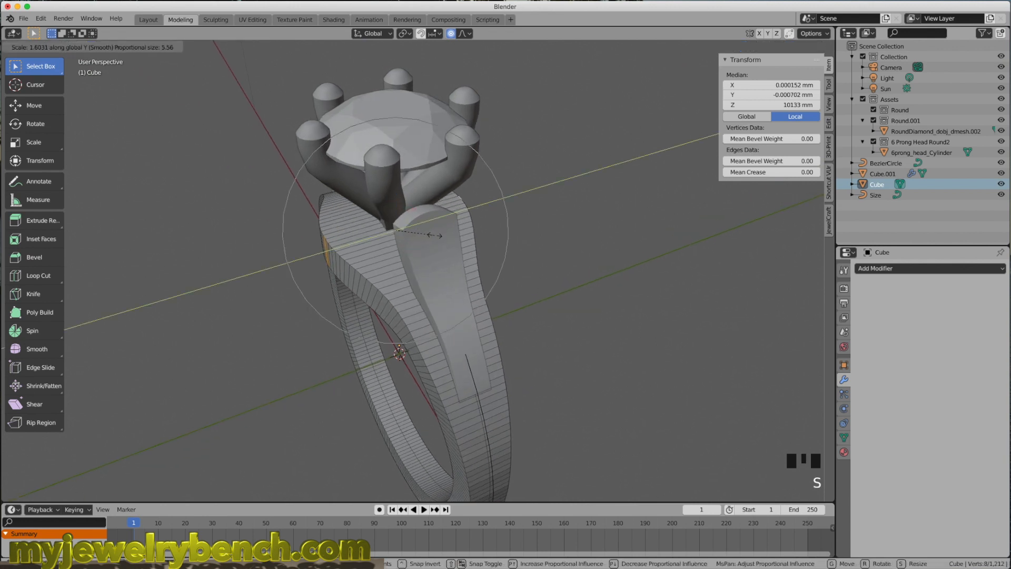
{"action": "scroll", "coordinate": [435, 235], "scroll_direction": "down", "scroll_amount": 4}
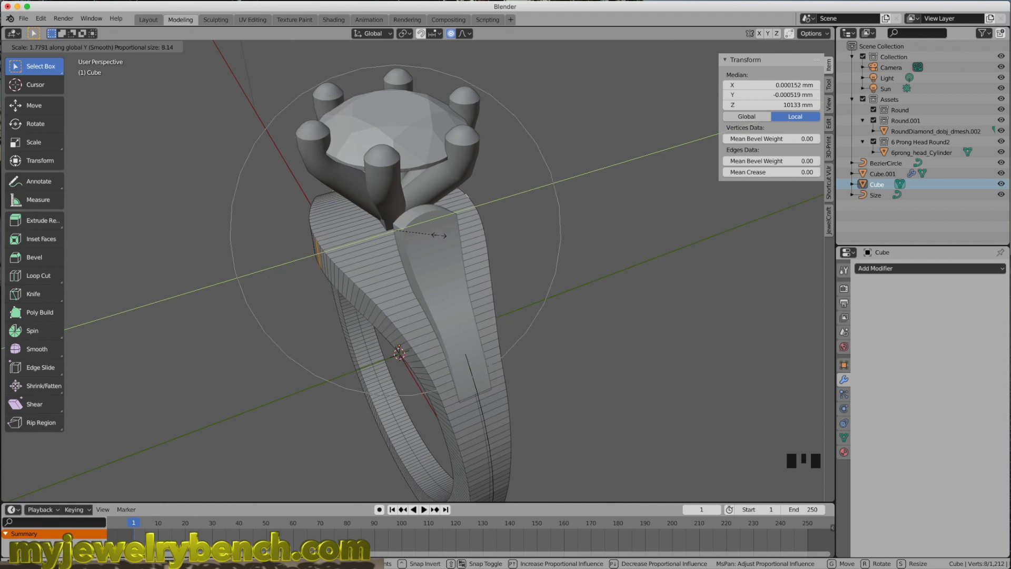
{"action": "left_click", "coordinate": [438, 235]}
{"action": "middle_click_drag", "start_coordinate": [578, 237], "coordinate": [455, 182]}
{"action": "key", "text": "Tab"}
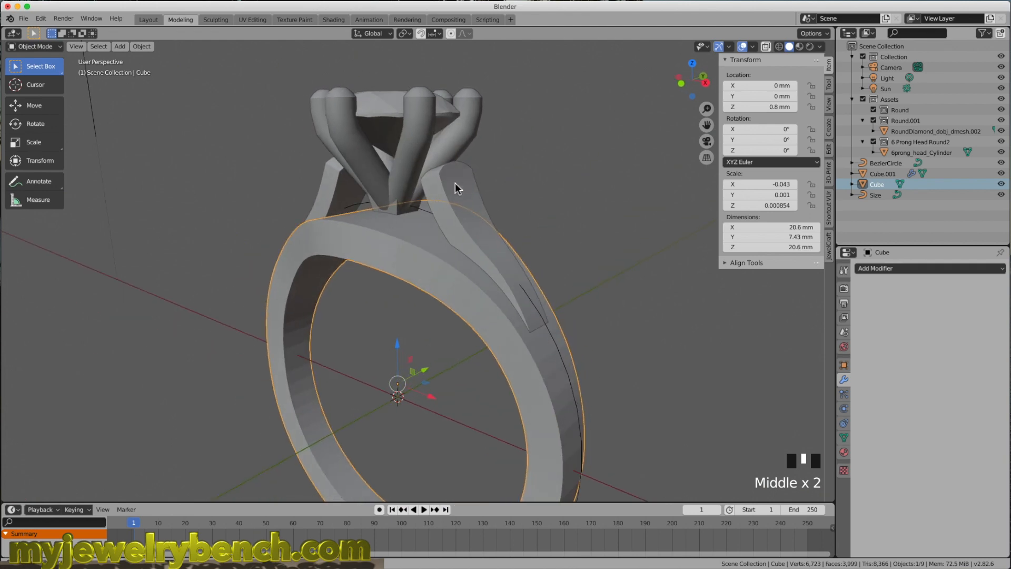
Examine from several angles how the widened band top fits with the shoulder bars, six-prong head and diamond
{"action": "left_click", "coordinate": [454, 178]}
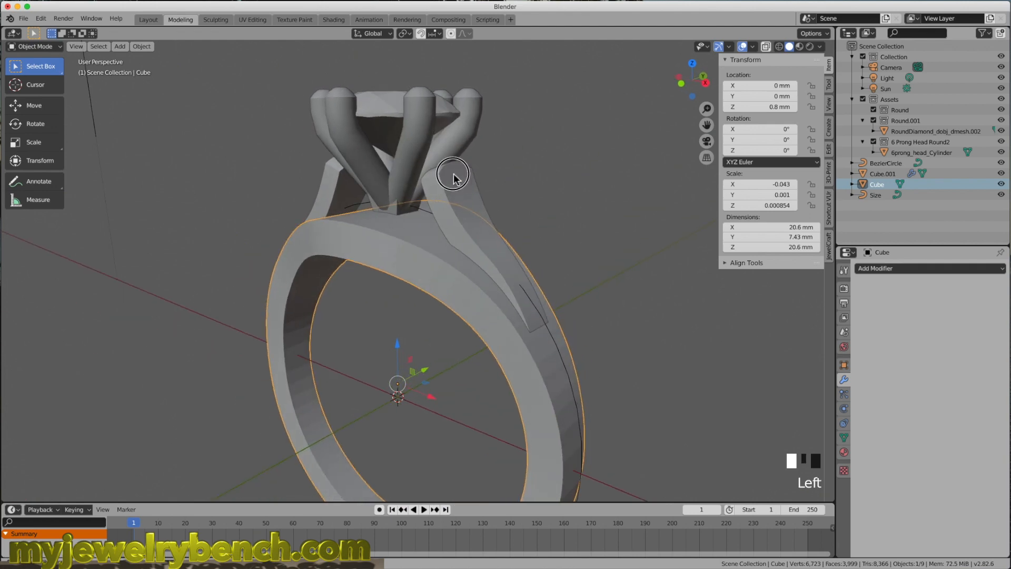
{"action": "left_click", "coordinate": [380, 230]}
{"action": "left_click", "coordinate": [390, 111]}
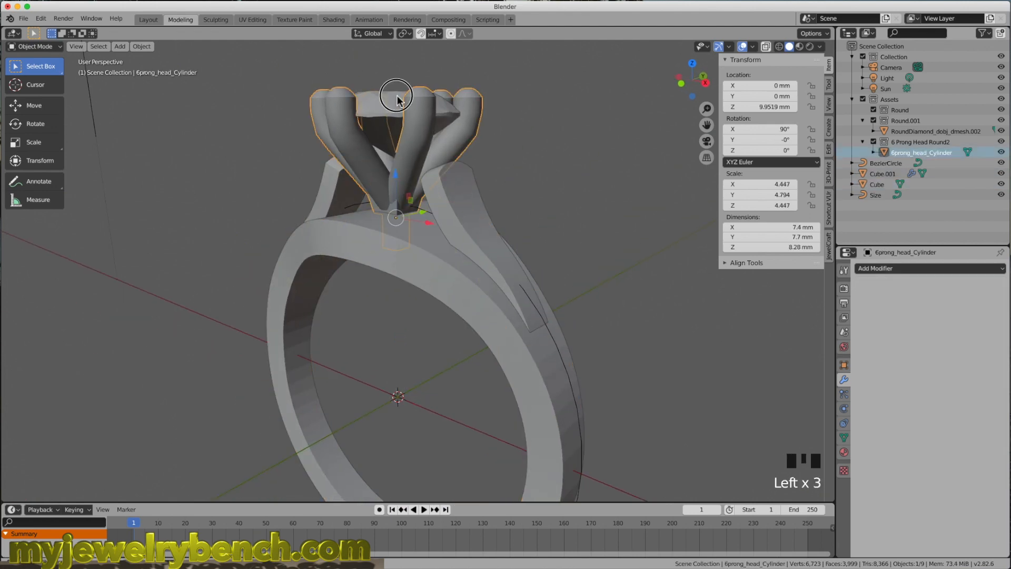
{"action": "left_click", "coordinate": [398, 100]}
{"action": "middle_click_drag", "start_coordinate": [366, 223], "coordinate": [526, 213]}
{"action": "scroll", "coordinate": [447, 292], "scroll_direction": "down", "scroll_amount": 2}
{"action": "middle_click_drag", "start_coordinate": [447, 292], "coordinate": [681, 254]}
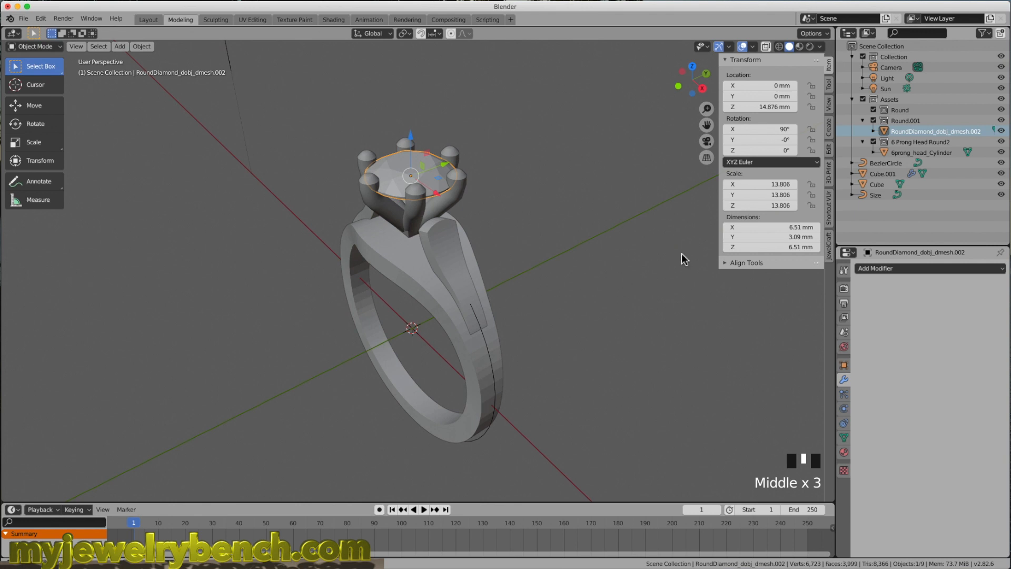
{"action": "middle_click_drag", "start_coordinate": [455, 200], "coordinate": [500, 181]}
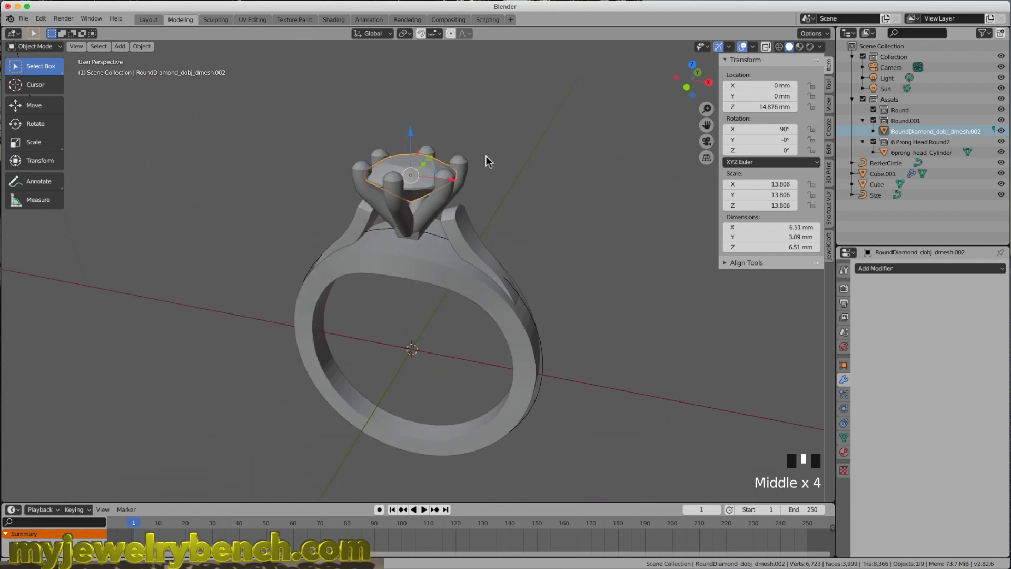
{"action": "middle_click_drag", "start_coordinate": [530, 266], "coordinate": [449, 246]}
{"action": "middle_click_drag", "start_coordinate": [384, 232], "coordinate": [431, 238]}
{"action": "middle_click_drag", "start_coordinate": [399, 197], "coordinate": [488, 232]}
In the shoulder bar's mesh, select the whole line of edges running lengthwise along the centre of its outer face
{"action": "left_click", "coordinate": [443, 238]}
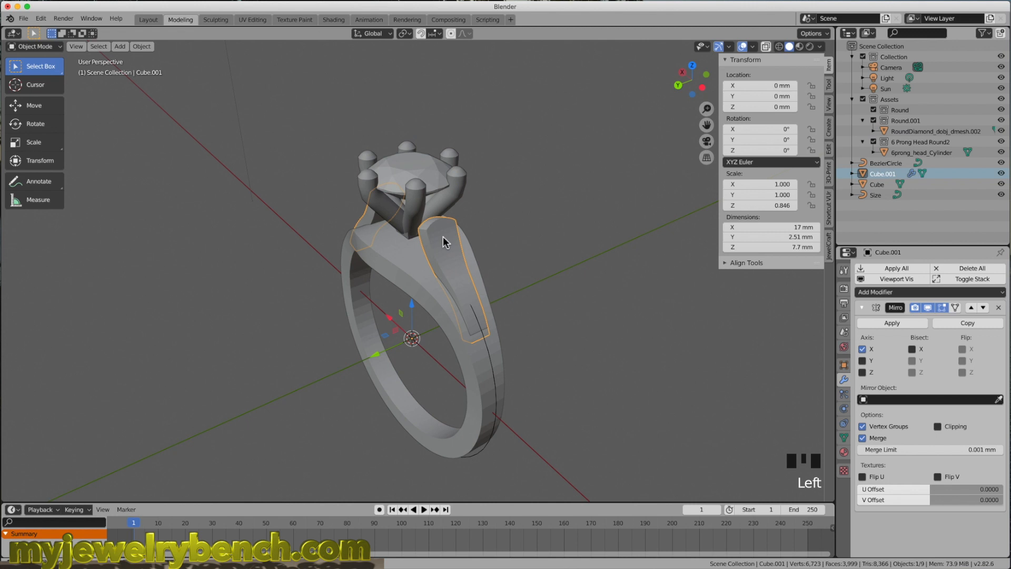
{"action": "key", "text": "Tab"}
{"action": "middle_click_drag", "start_coordinate": [541, 243], "coordinate": [453, 232]}
{"action": "scroll", "coordinate": [456, 236], "scroll_direction": "up", "scroll_amount": 4}
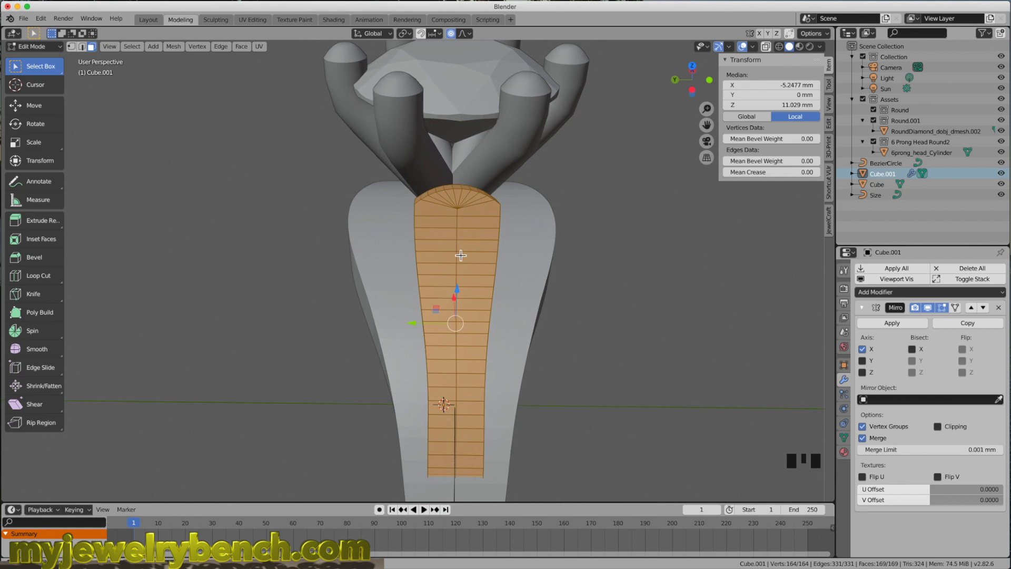
{"action": "left_click", "coordinate": [83, 46]}
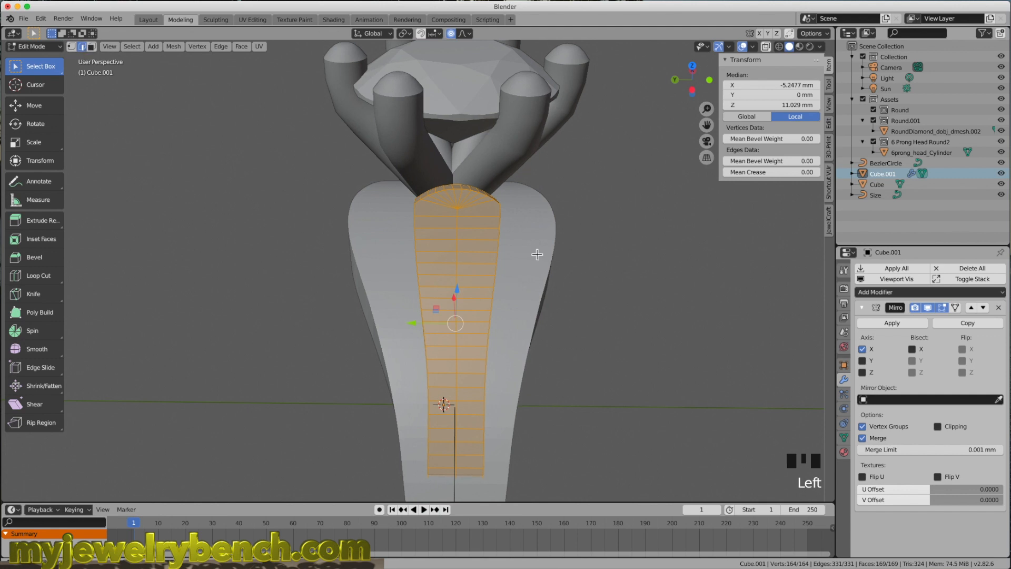
{"action": "left_click", "coordinate": [458, 223]}
{"action": "middle_click_drag", "start_coordinate": [502, 240], "coordinate": [528, 219]}
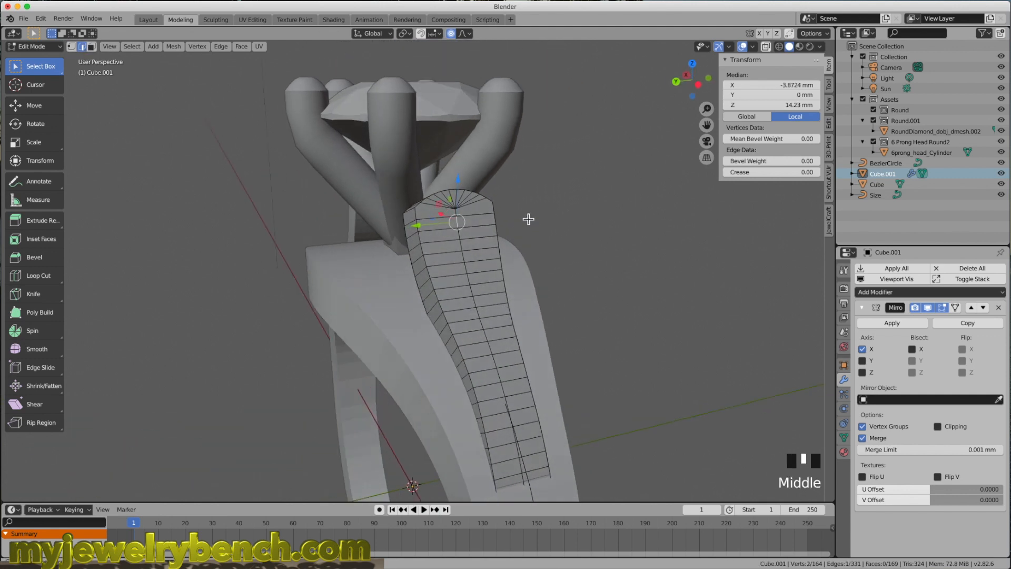
{"action": "left_click", "coordinate": [463, 247], "text": "alt+shift"}
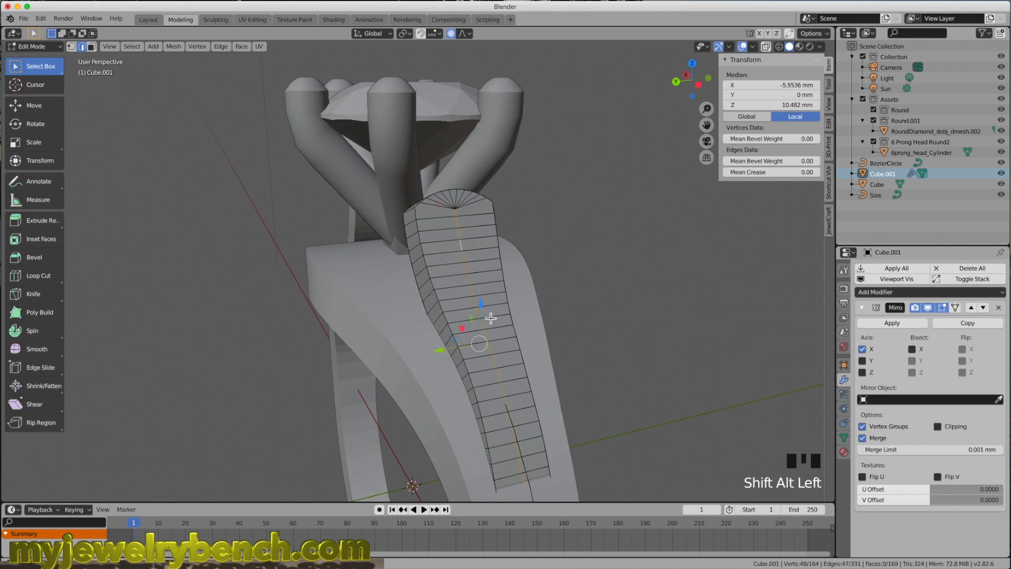
{"action": "scroll", "coordinate": [489, 311], "scroll_direction": "down", "scroll_amount": 3}
{"action": "mouse_move", "coordinate": [490, 315]}
{"action": "middle_mouse_down"}
{"action": "mouse_move", "coordinate": [479, 290]}
{"action": "mouse_move", "coordinate": [478, 307]}
{"action": "middle_mouse_up"}
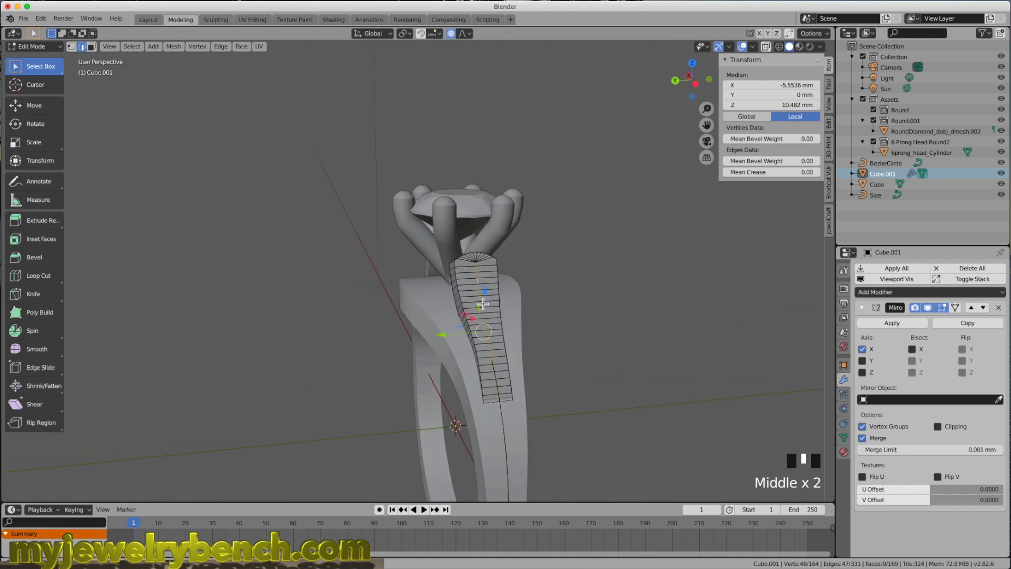
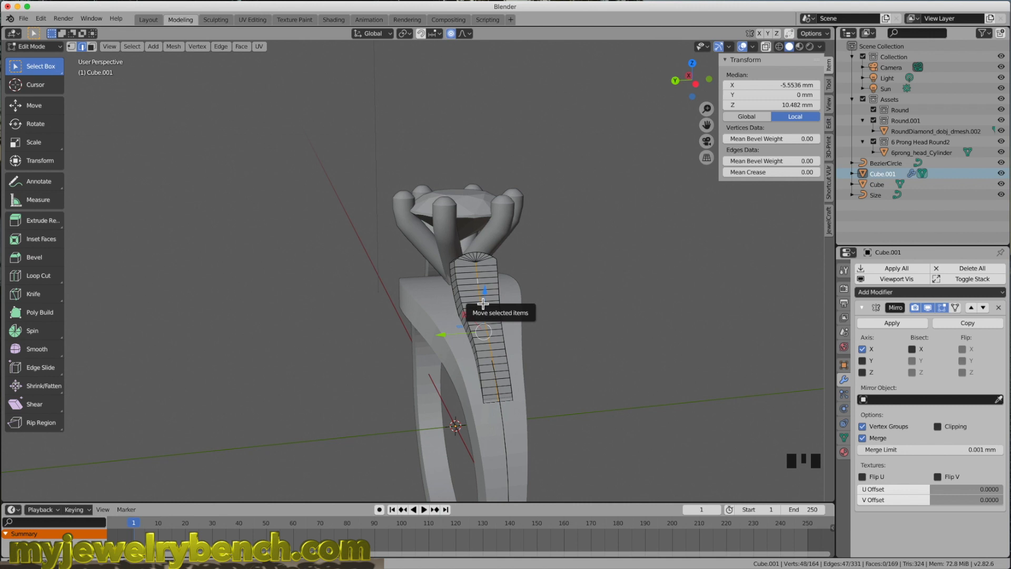
Duplicate the selected centre edges in place and separate the copy from the shoulder bar as its own object
{"action": "key", "text": "shift+d"}
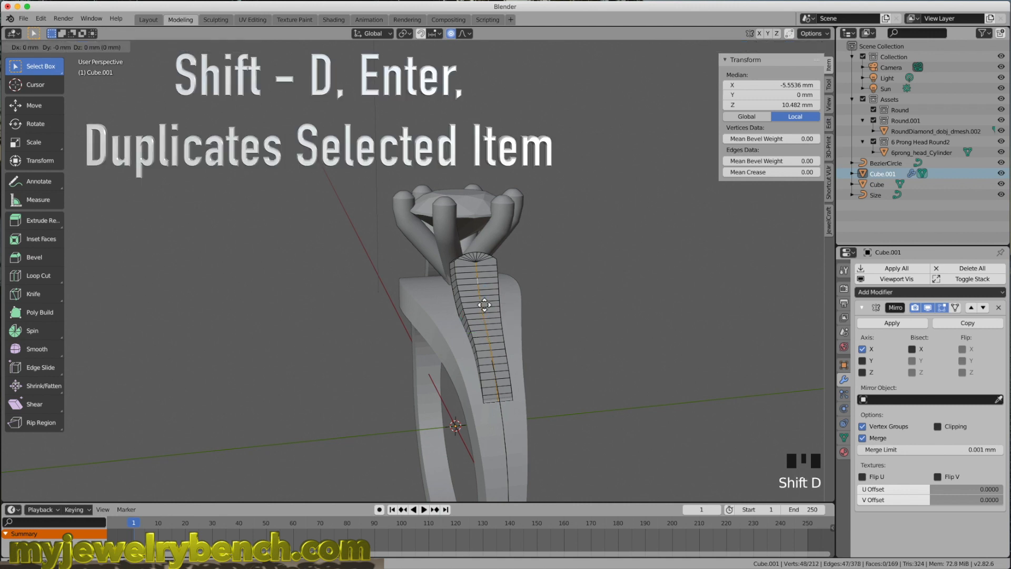
{"action": "key", "text": "Return"}
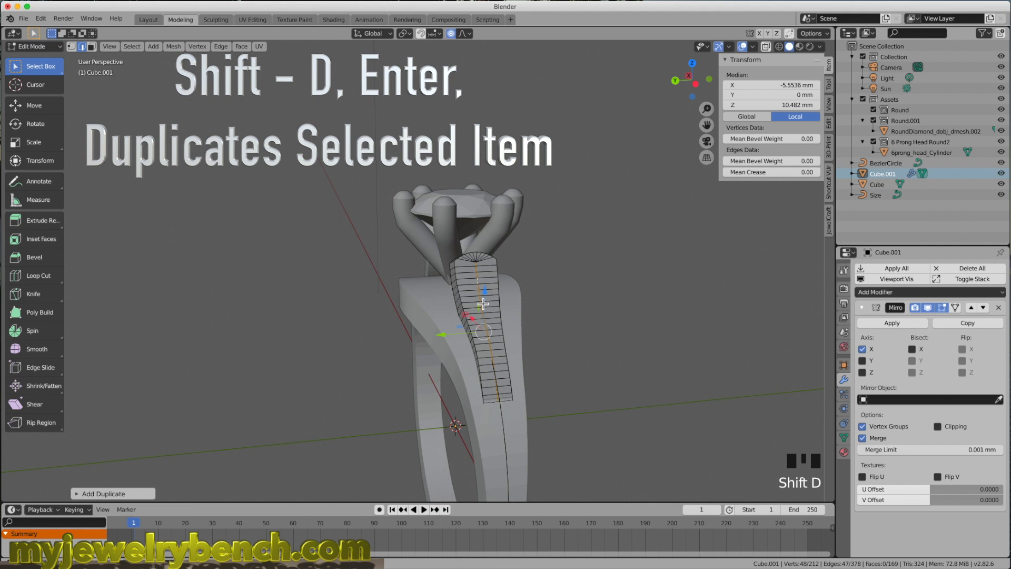
{"action": "key", "text": "ctrl+p"}
{"action": "right_click", "coordinate": [467, 296]}
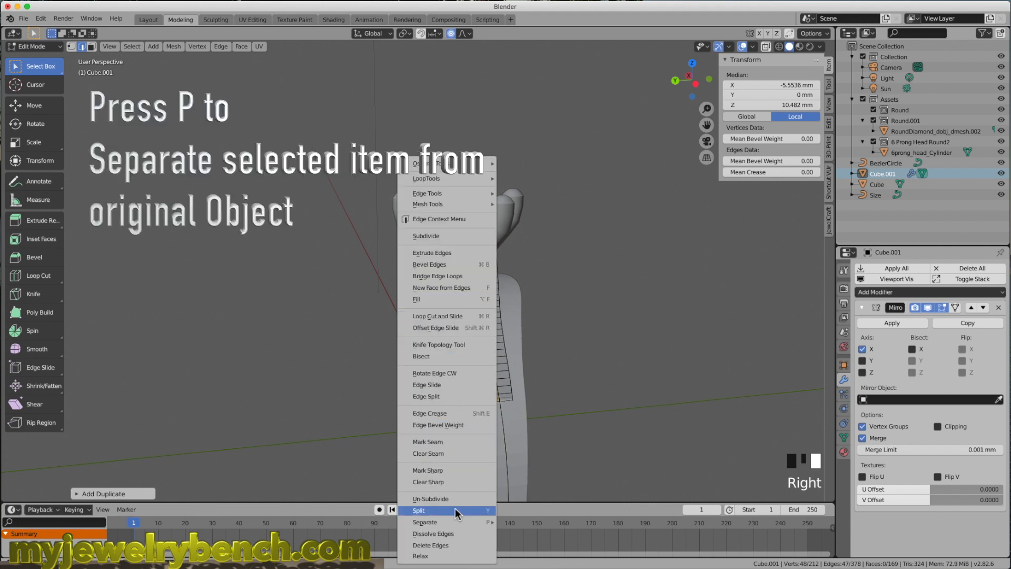
{"action": "mouse_move", "coordinate": [435, 528]}
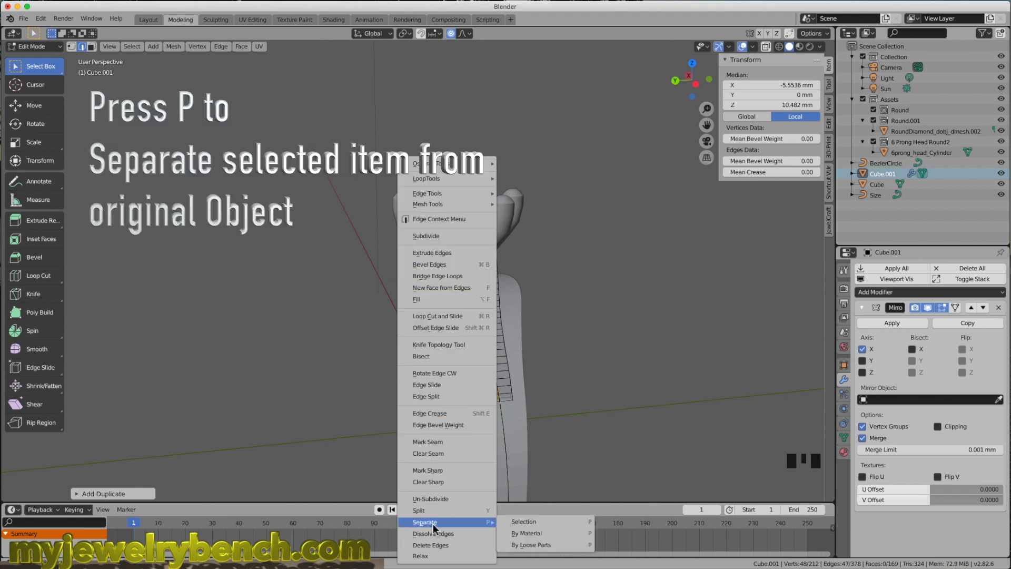
{"action": "left_click", "coordinate": [529, 522]}
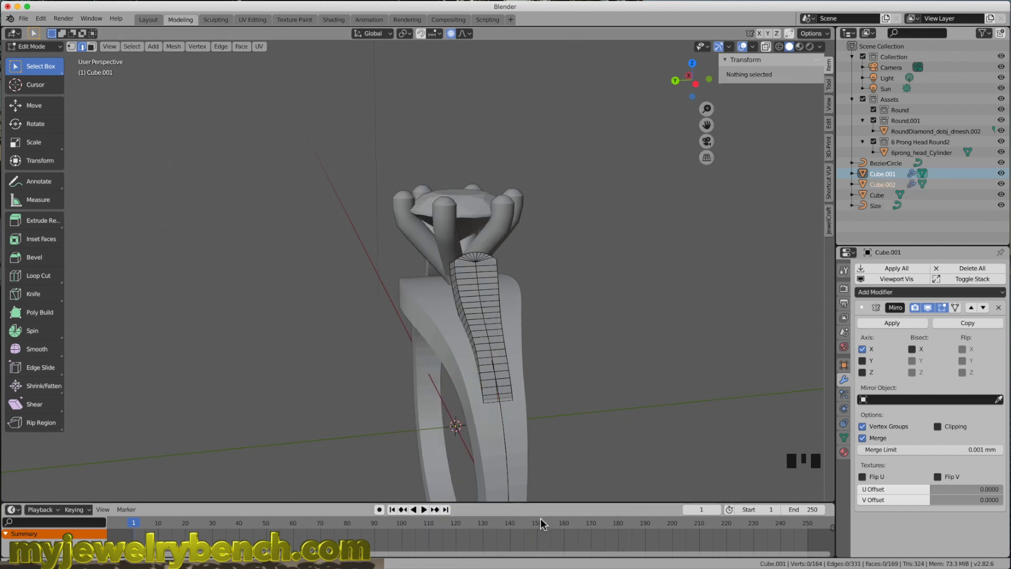
Leave mesh editing and make the separated centre-edge line the only selected object
{"action": "left_click", "coordinate": [888, 185]}
{"action": "middle_click_drag", "start_coordinate": [784, 232], "coordinate": [684, 271]}
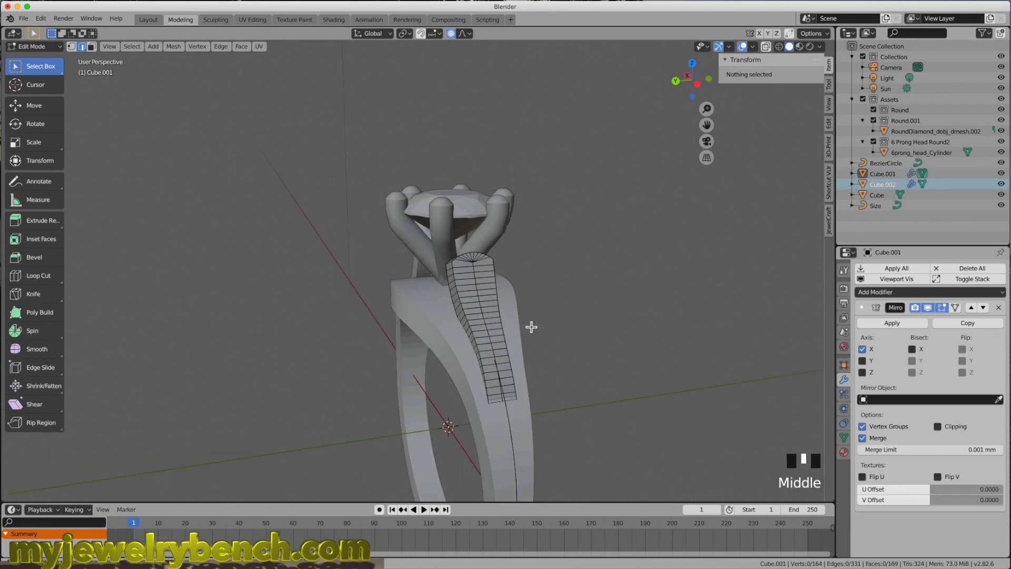
{"action": "scroll", "coordinate": [527, 328], "scroll_direction": "down", "scroll_amount": 6}
{"action": "scroll", "coordinate": [542, 332], "scroll_direction": "up", "scroll_amount": 2}
{"action": "middle_click_drag", "start_coordinate": [537, 339], "coordinate": [566, 341]}
{"action": "key", "text": "Tab"}
{"action": "left_click", "coordinate": [883, 184]}
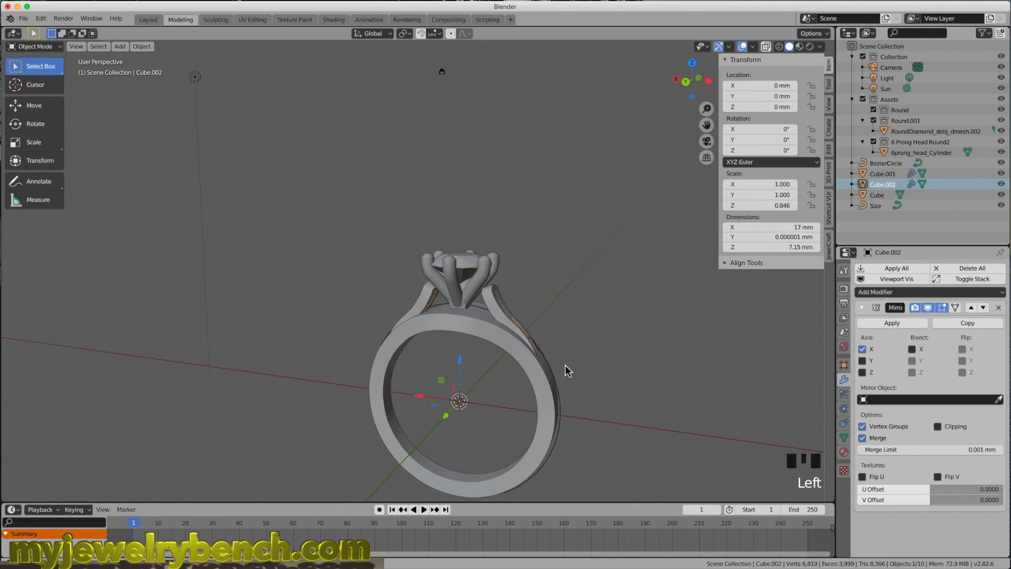
Raise the separated centre-edge line slightly above the shoulder bar, to a Z location of about 0.18 mm
{"action": "key", "text": "s"}
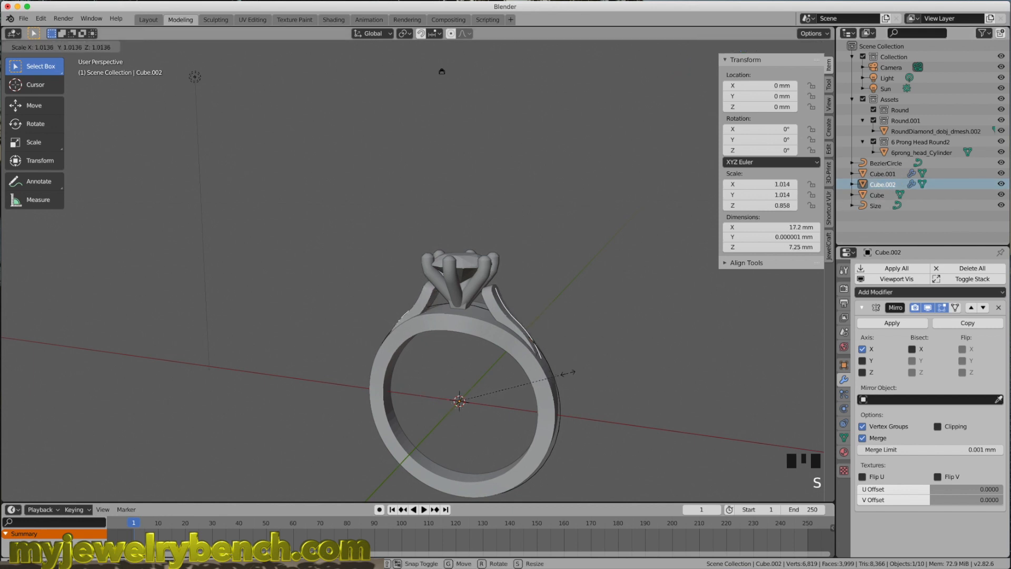
{"action": "key", "text": "Escape"}
{"action": "middle_click_drag", "start_coordinate": [595, 379], "coordinate": [630, 343]}
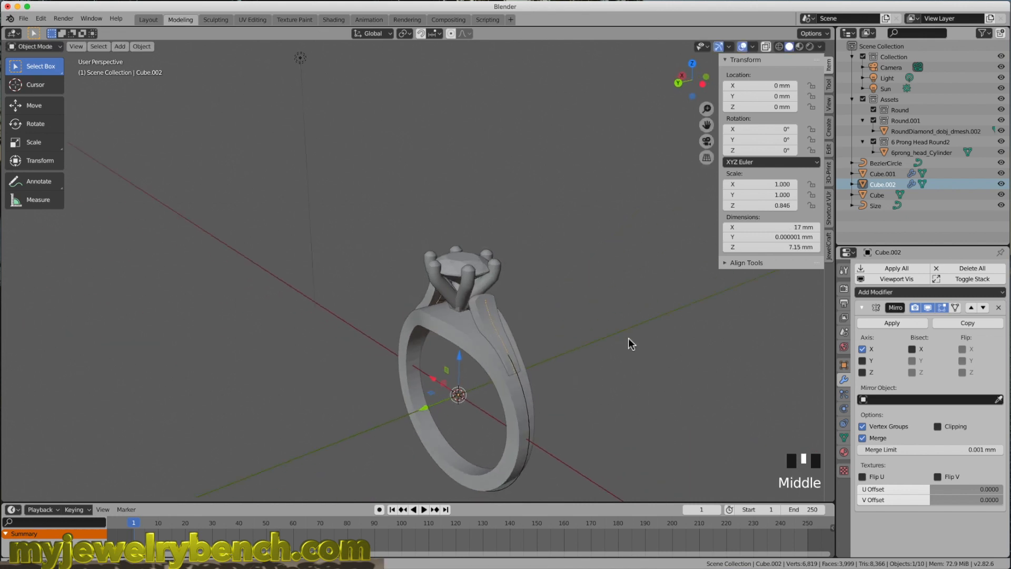
{"action": "left_click", "coordinate": [461, 359]}
{"action": "left_click_drag", "start_coordinate": [461, 359], "coordinate": [462, 358]}
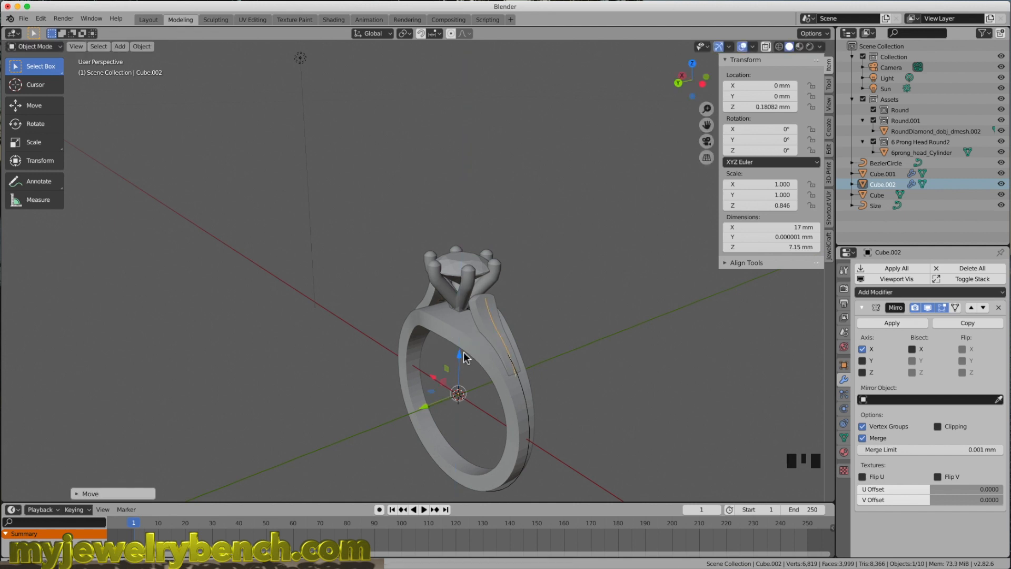
Convert the separated centre-edge line from a mesh into a curve
{"action": "scroll", "coordinate": [312, 191], "scroll_direction": "up", "scroll_amount": 1}
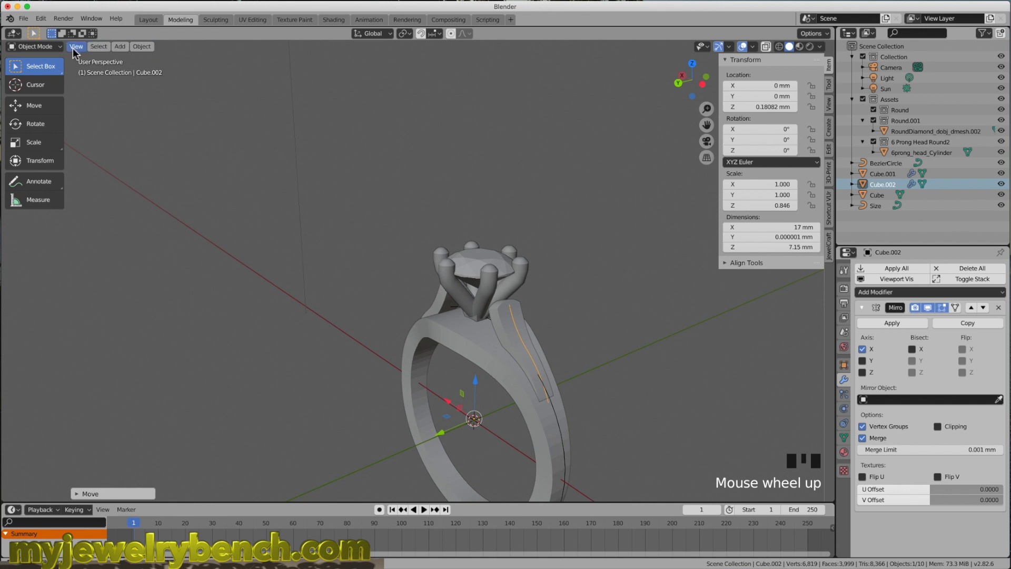
{"action": "left_click", "coordinate": [141, 47]}
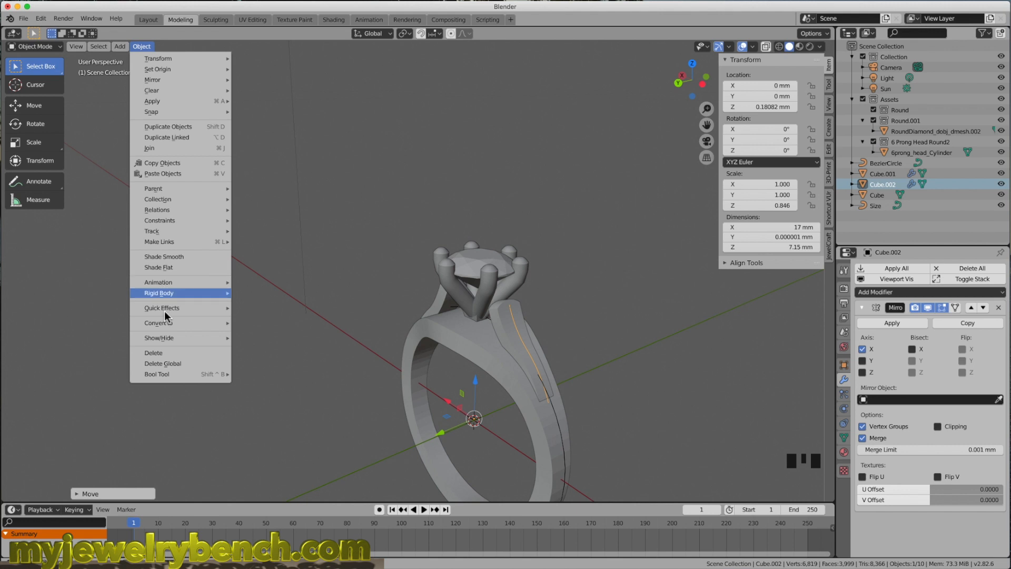
{"action": "mouse_move", "coordinate": [165, 326]}
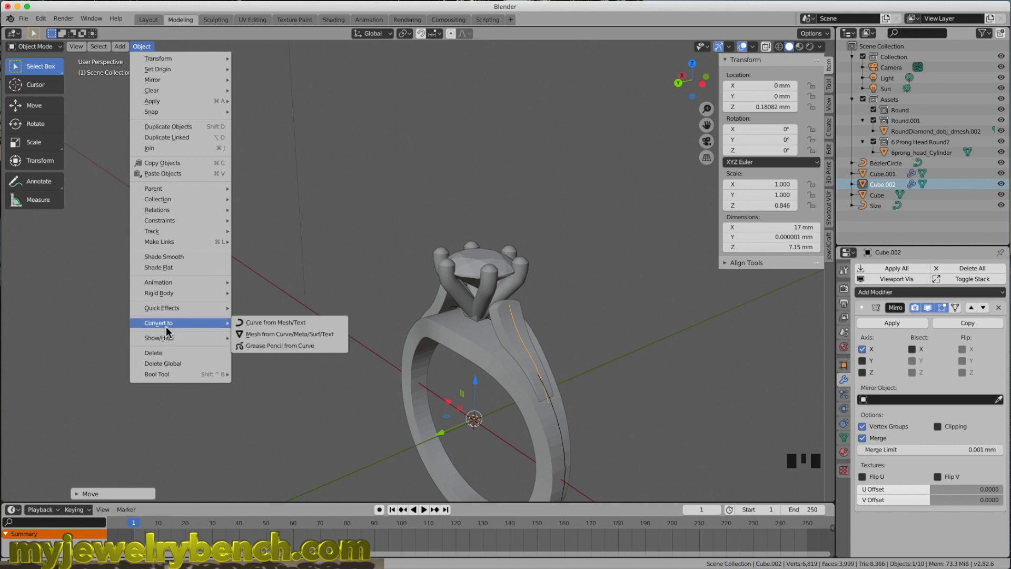
{"action": "left_click", "coordinate": [291, 323]}
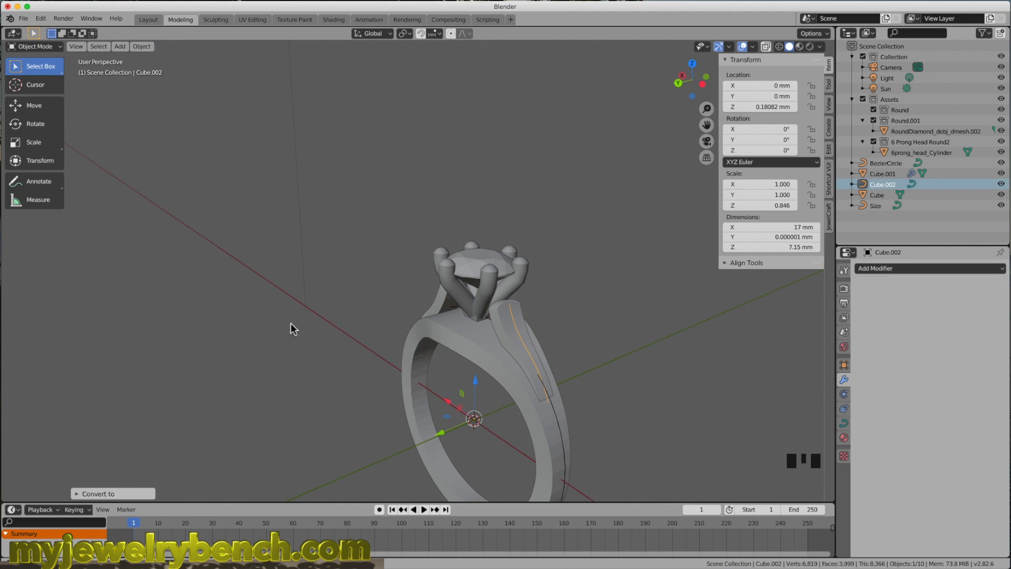
Rename the converted centre-line object as Shoulder Curve
{"action": "left_click", "coordinate": [878, 185]}
{"action": "left_click", "coordinate": [879, 185]}
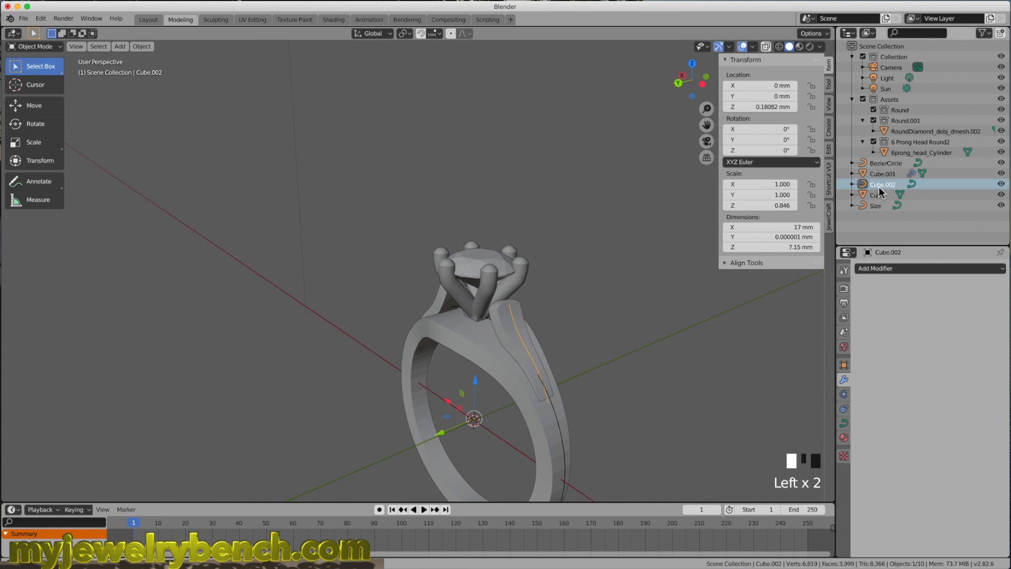
{"action": "double_click", "coordinate": [879, 185]}
{"action": "type", "text": "Sha"}
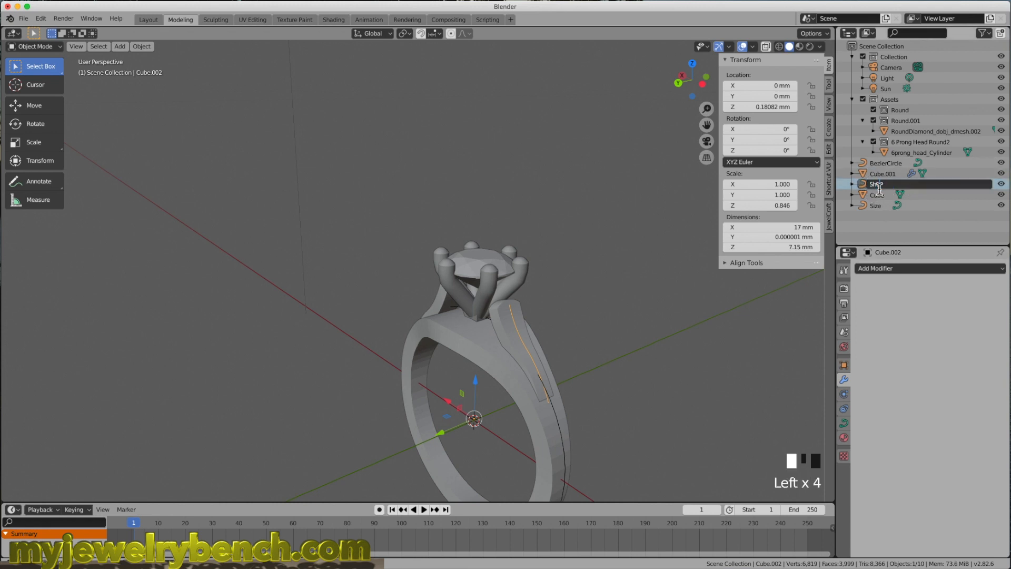
{"action": "type", "text": "ulder Curve"}
{"action": "key", "text": "Return"}
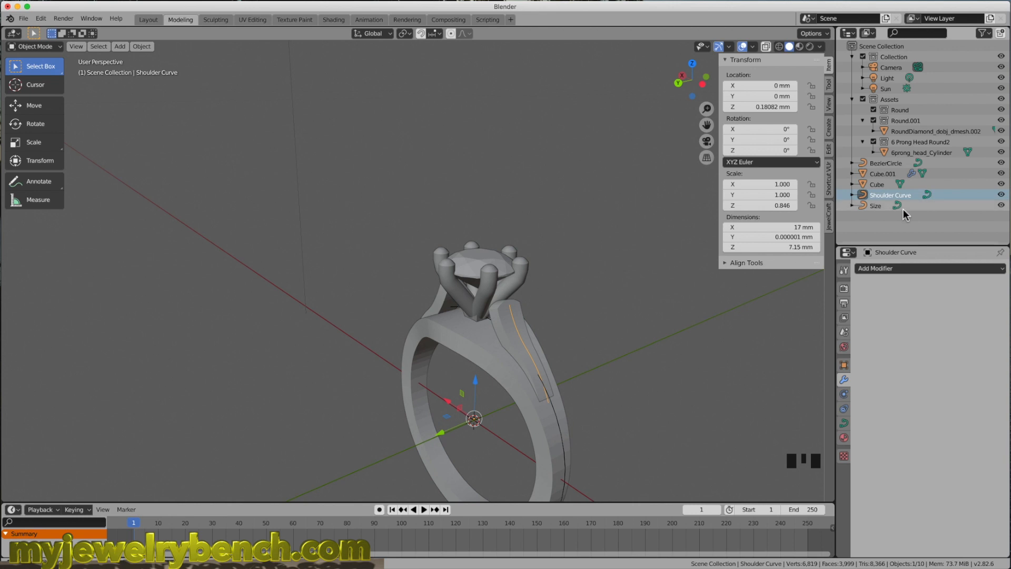
Leave the band's mesh editing and make the Shoulder Curve the only selected object
{"action": "left_click", "coordinate": [897, 181]}
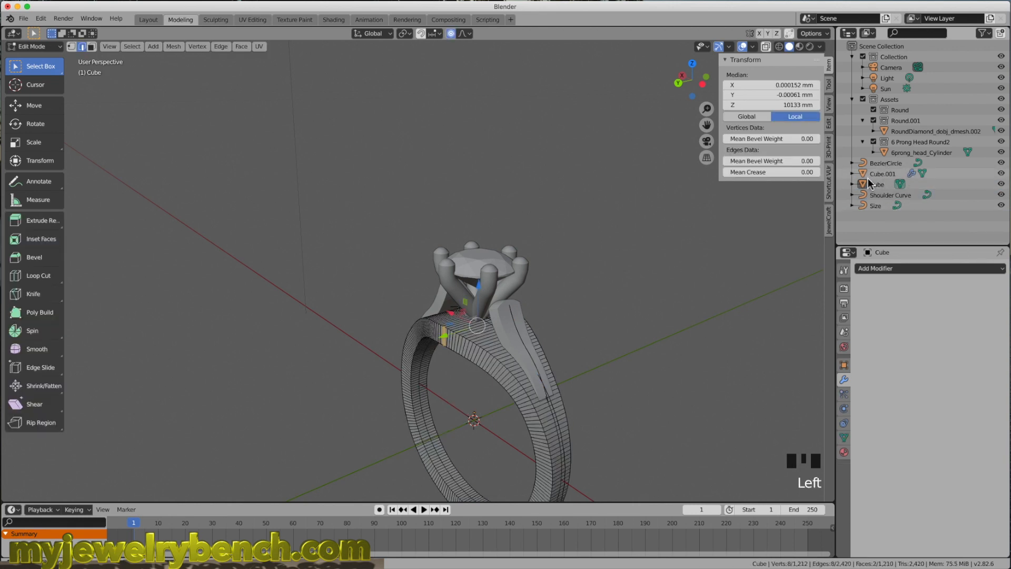
{"action": "key", "text": "Tab"}
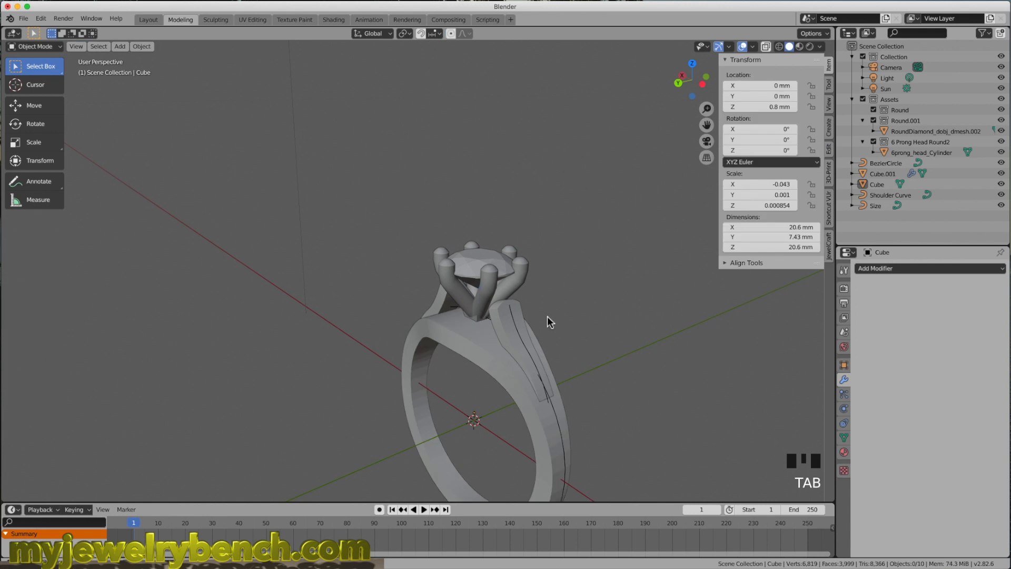
{"action": "left_click", "coordinate": [892, 197]}
{"action": "mouse_move", "coordinate": [577, 330]}
{"action": "middle_mouse_down"}
{"action": "mouse_move", "coordinate": [616, 323]}
{"action": "mouse_move", "coordinate": [577, 322]}
{"action": "middle_mouse_up"}
{"action": "scroll", "coordinate": [576, 318], "scroll_direction": "up", "scroll_amount": 2}
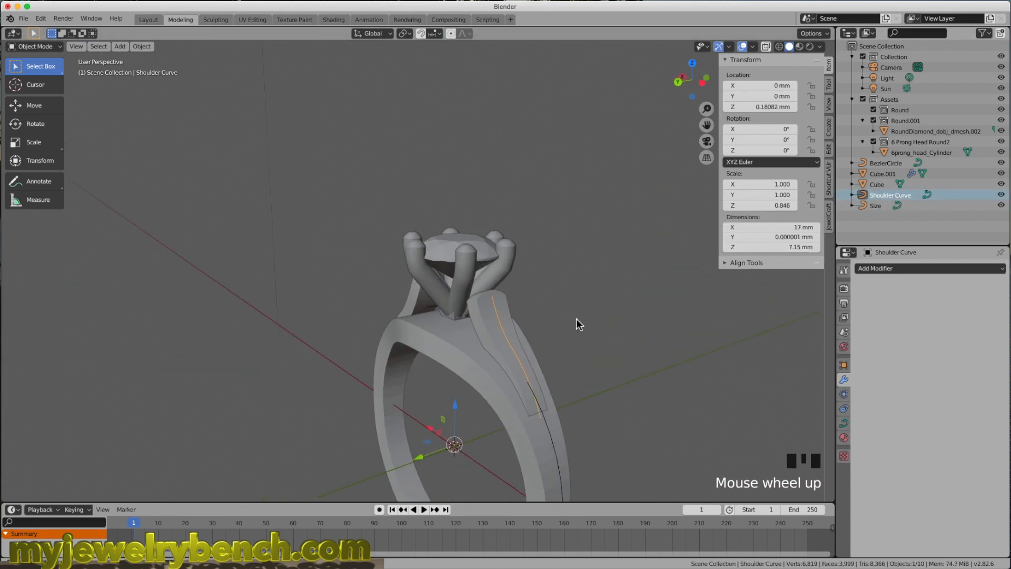
{"action": "scroll", "coordinate": [516, 272], "scroll_direction": "down", "scroll_amount": 2}
{"action": "scroll", "coordinate": [533, 358], "scroll_direction": "up", "scroll_amount": 1}
{"action": "middle_click_drag", "start_coordinate": [592, 273], "coordinate": [524, 278]}
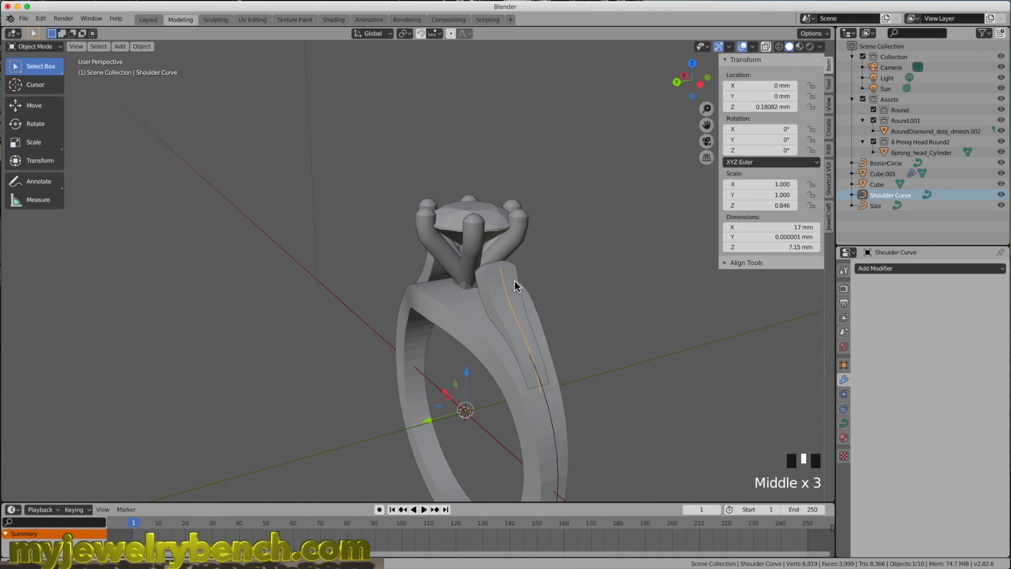
Add a round diamond gem with a size of 1.8 mm and raise it slightly above the ring's centre
{"action": "left_click", "coordinate": [829, 218]}
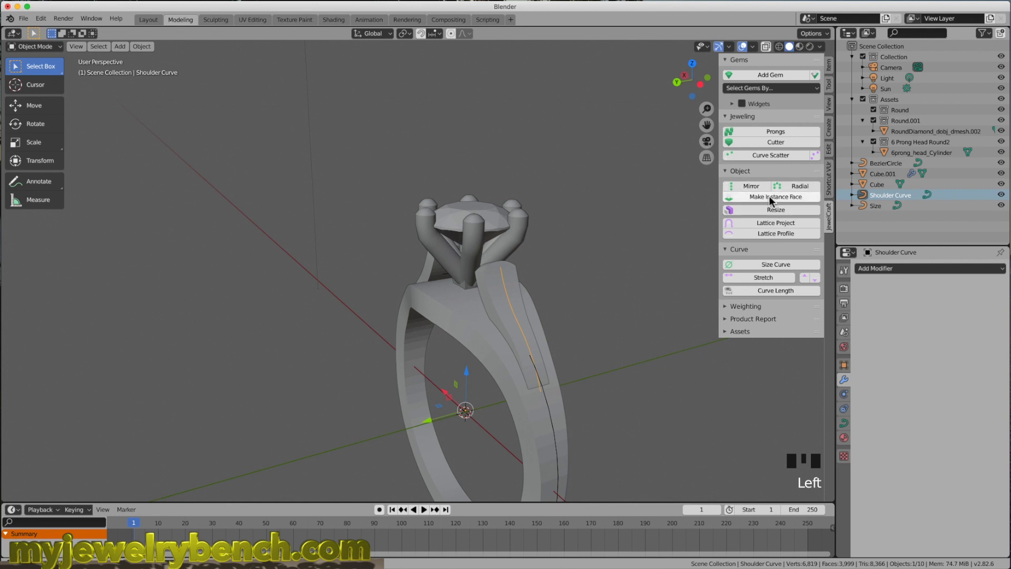
{"action": "left_click", "coordinate": [769, 76]}
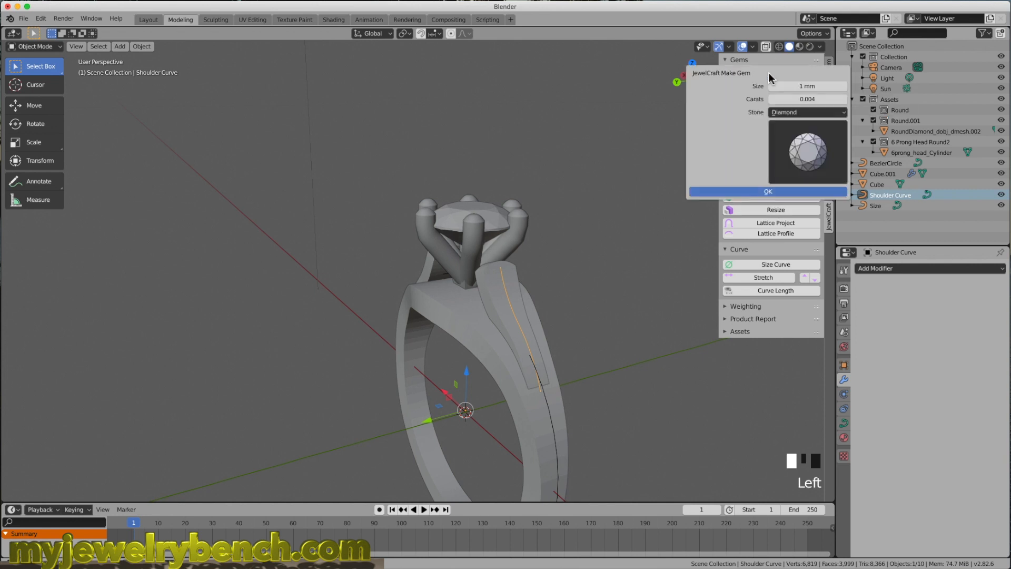
{"action": "left_click", "coordinate": [843, 86]}
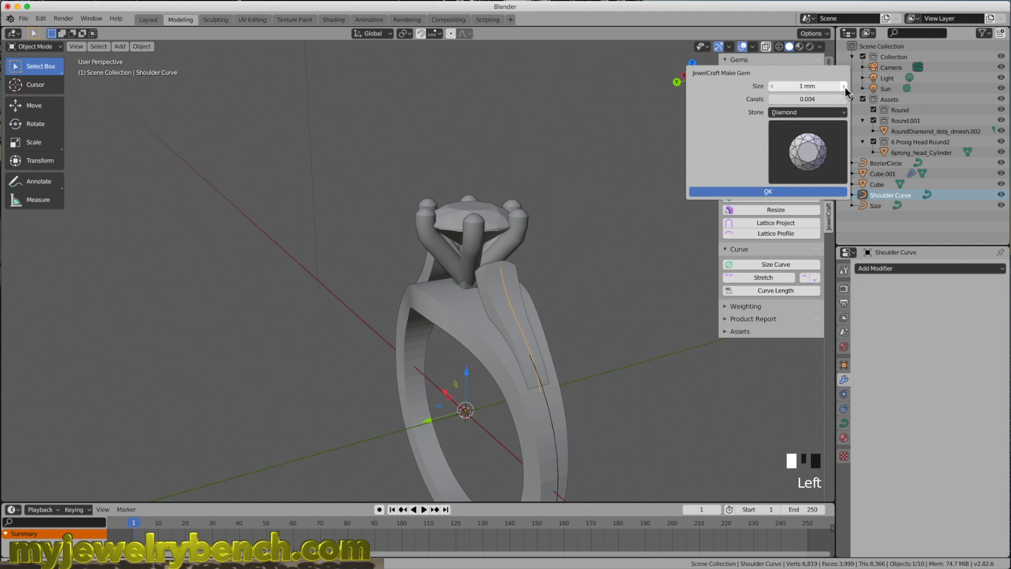
{"action": "left_click", "coordinate": [841, 86]}
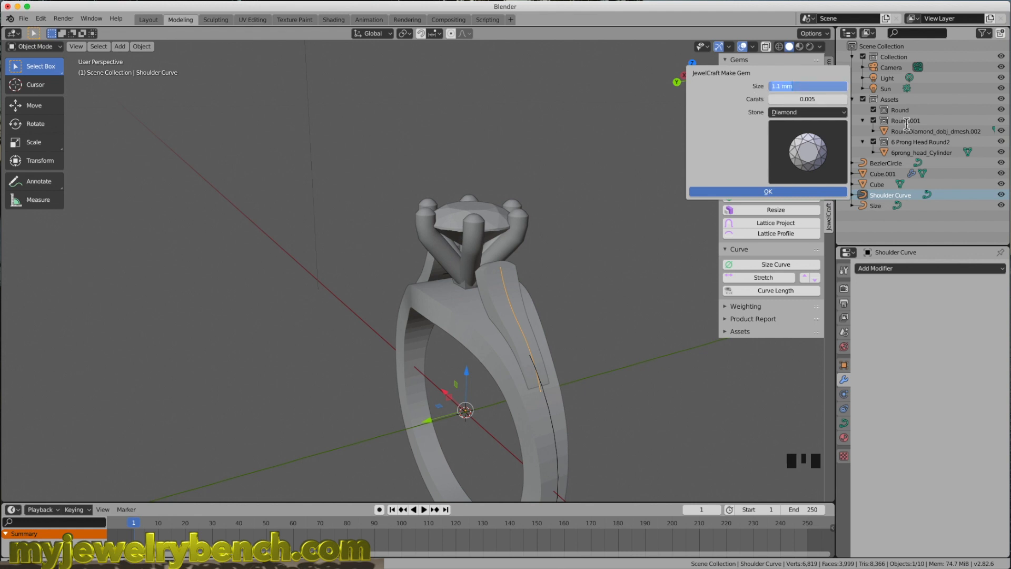
{"action": "type", "text": "1.8"}
{"action": "left_click", "coordinate": [772, 191]}
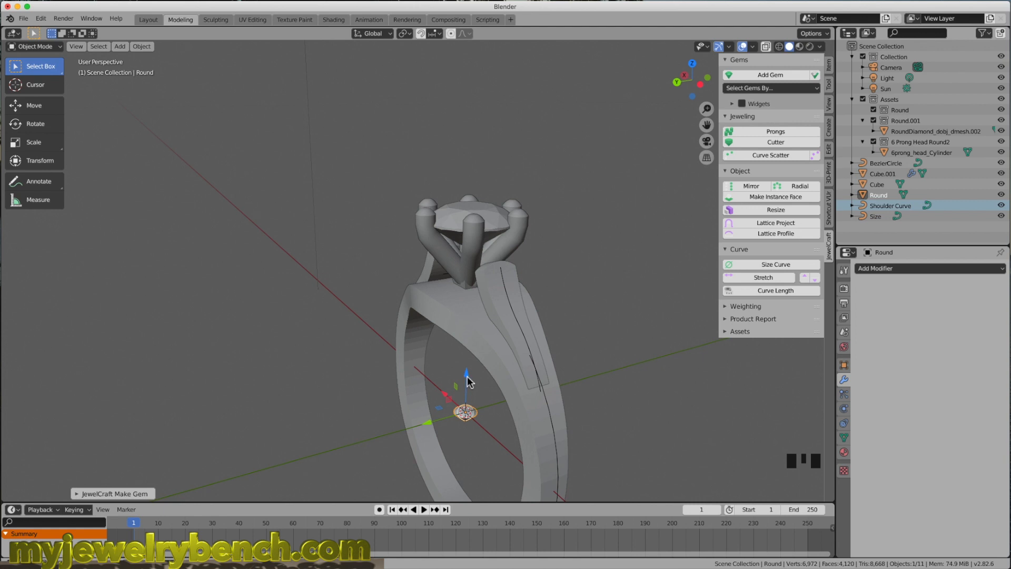
{"action": "left_click_drag", "start_coordinate": [470, 380], "coordinate": [467, 348]}
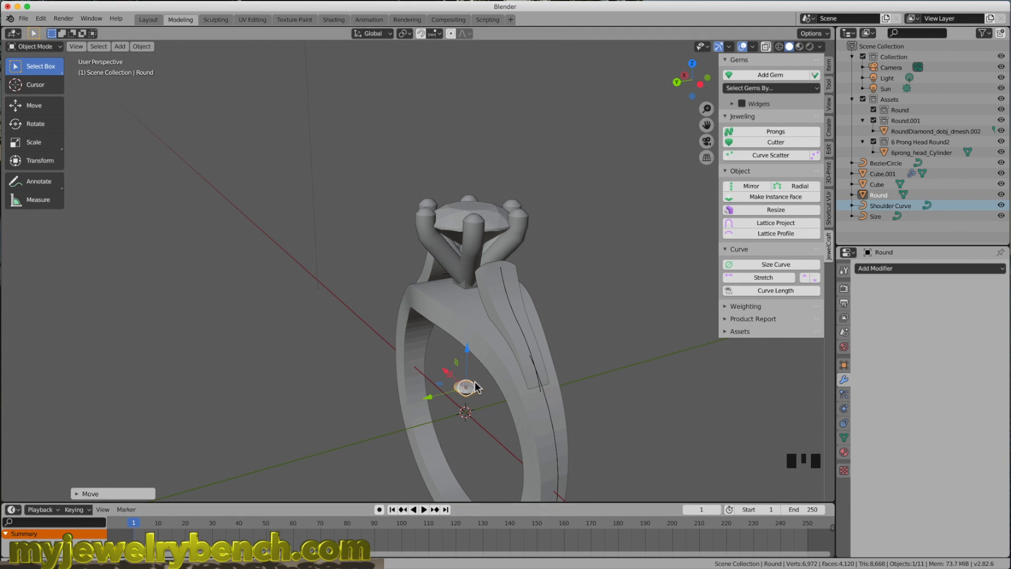
Try to select the new small round gem together with the Shoulder Curve on the shoulder bar
{"action": "middle_click_drag", "start_coordinate": [503, 282], "coordinate": [522, 287]}
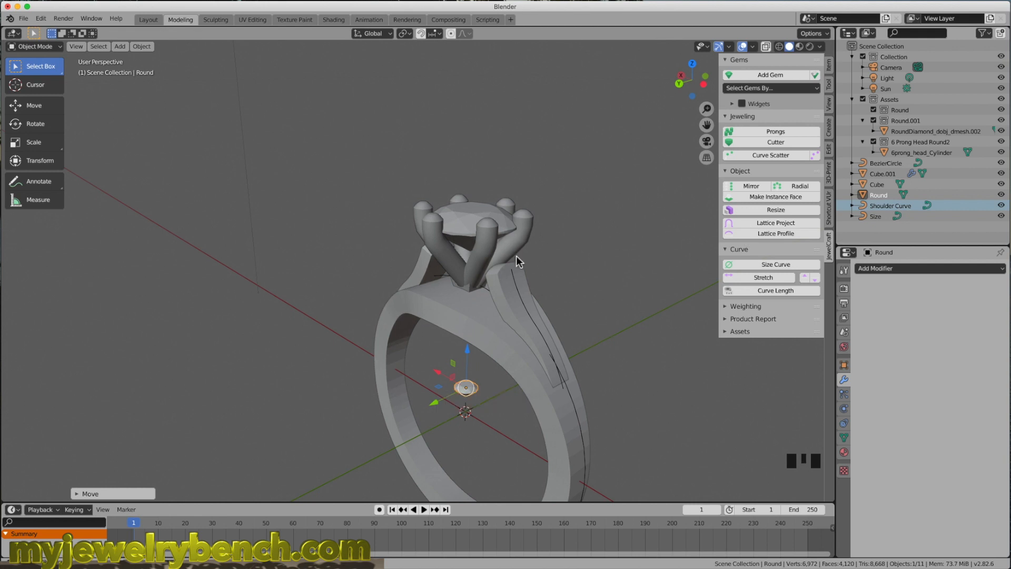
{"action": "left_click", "coordinate": [516, 289], "text": "shift"}
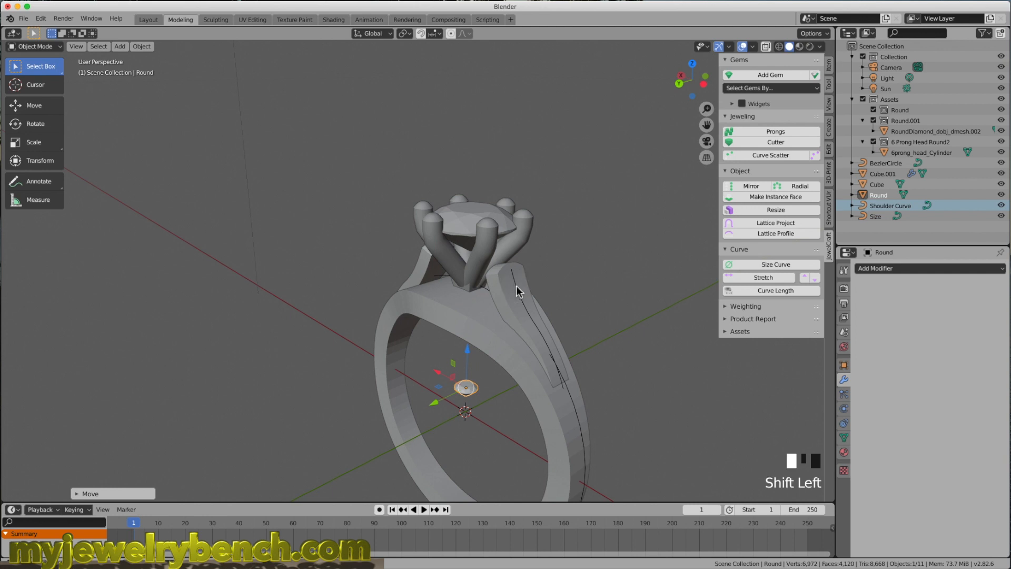
{"action": "left_click", "coordinate": [526, 288]}
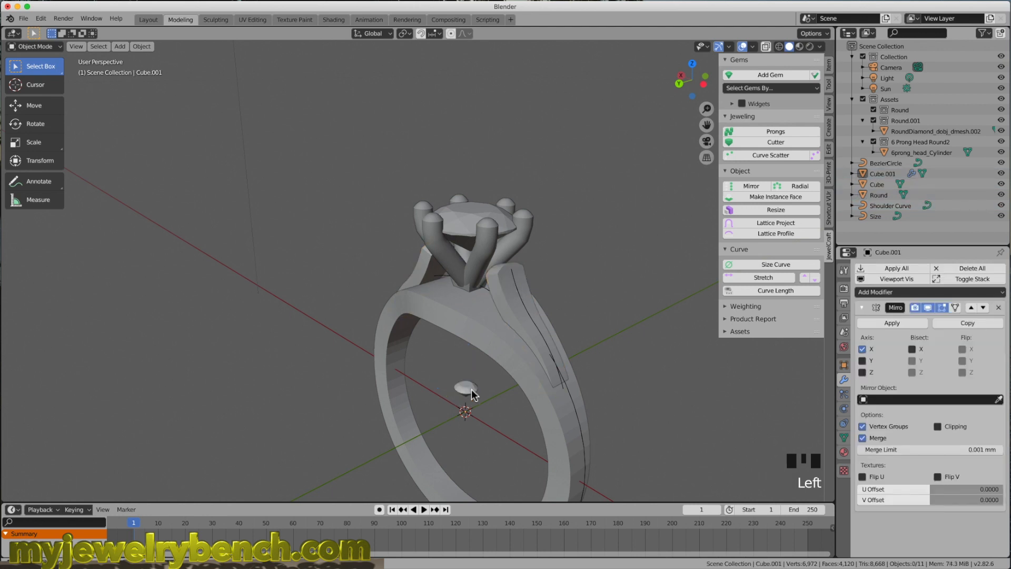
{"action": "left_click", "coordinate": [466, 389]}
{"action": "middle_click_drag", "start_coordinate": [530, 354], "coordinate": [583, 326]}
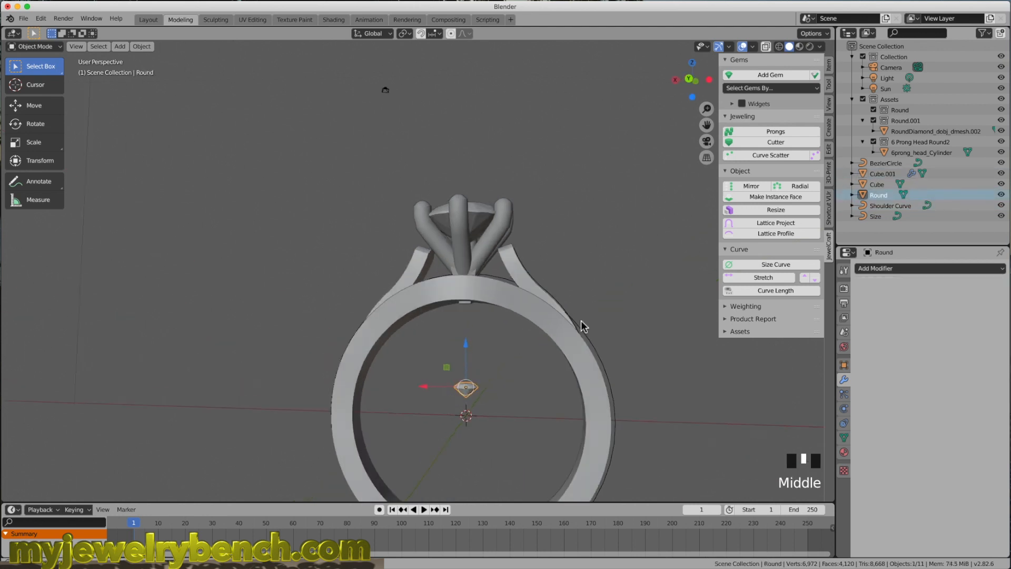
{"action": "left_click", "coordinate": [536, 286], "text": "shift"}
{"action": "left_click", "coordinate": [472, 390]}
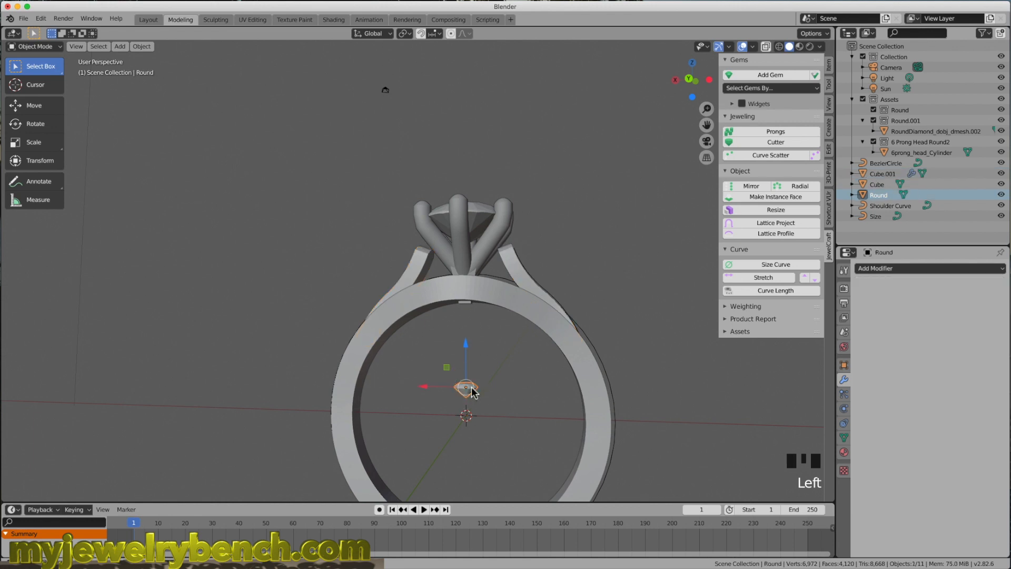
{"action": "scroll", "coordinate": [551, 347], "scroll_direction": "up", "scroll_amount": 6}
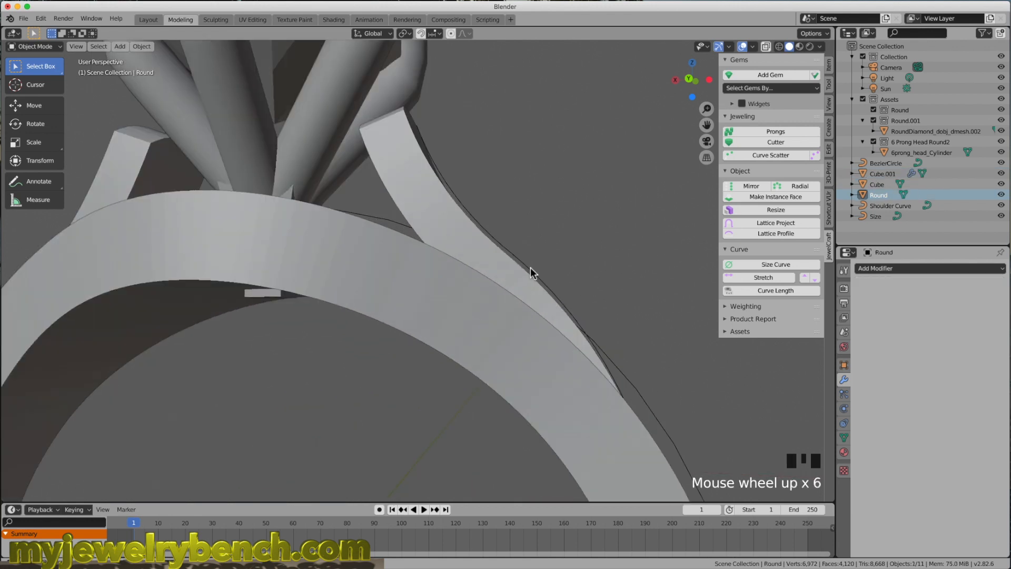
Scatter the round gem along the shoulder curve with Curve Scatter
{"action": "left_click", "coordinate": [531, 274], "text": "shift"}
{"action": "scroll", "coordinate": [545, 285], "scroll_direction": "down", "scroll_amount": 3}
{"action": "middle_click_drag", "start_coordinate": [499, 313], "coordinate": [450, 257]}
{"action": "scroll", "coordinate": [450, 256], "scroll_direction": "down", "scroll_amount": 1}
{"action": "scroll", "coordinate": [463, 294], "scroll_direction": "down", "scroll_amount": 2}
{"action": "scroll", "coordinate": [429, 452], "scroll_direction": "up", "scroll_amount": 2}
{"action": "scroll", "coordinate": [431, 450], "scroll_direction": "down", "scroll_amount": 1}
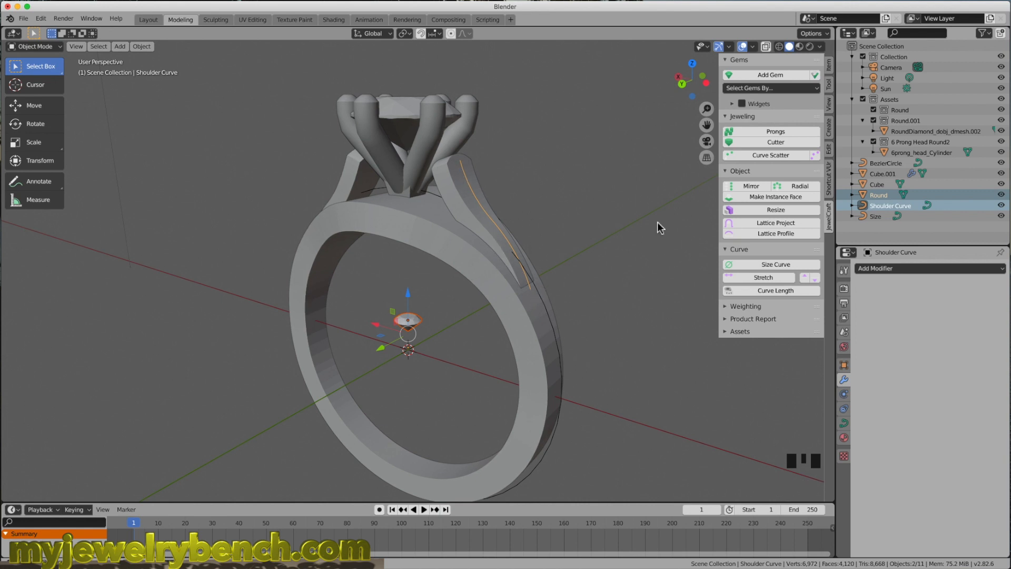
{"action": "left_click", "coordinate": [775, 158]}
{"action": "key", "text": "Return"}
{"action": "middle_click_drag", "start_coordinate": [417, 179], "coordinate": [300, 195]}
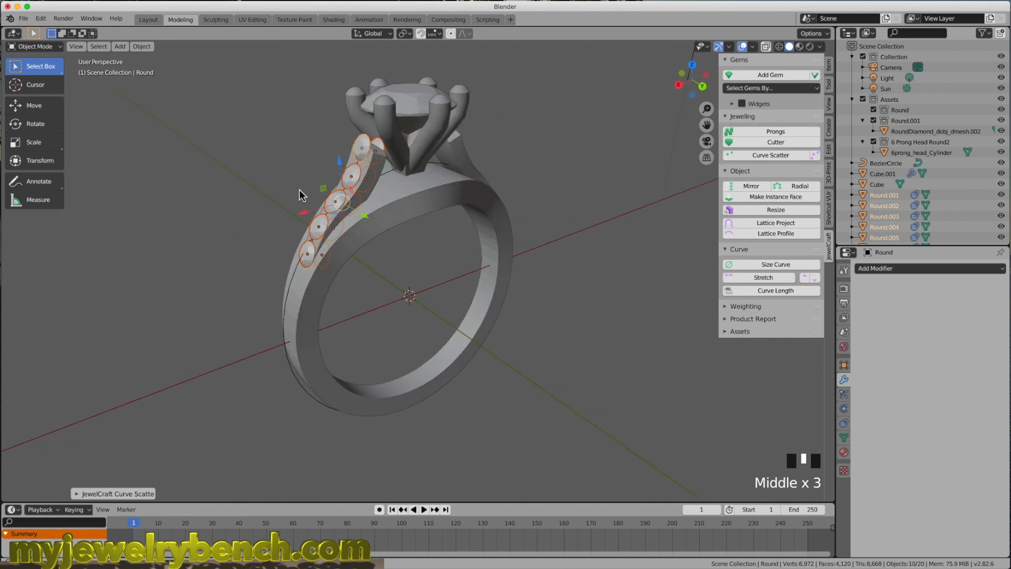
Reduce the number of scattered gems on the shoulder curve to 3
{"action": "left_click", "coordinate": [79, 493]}
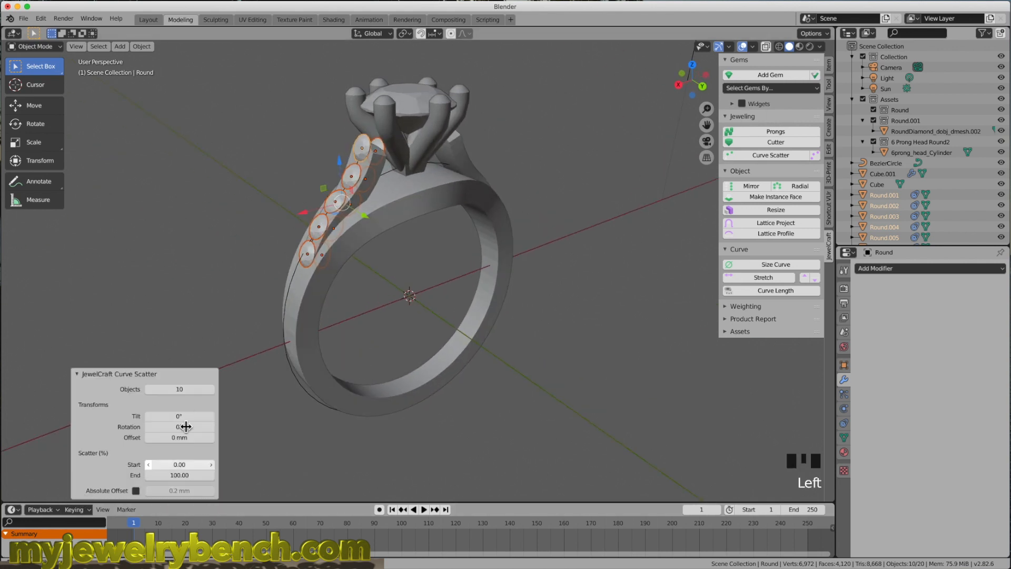
{"action": "left_click", "coordinate": [149, 389]}
{"action": "left_click", "coordinate": [149, 389]}
{"action": "left_click", "coordinate": [150, 389]}
{"action": "left_click", "coordinate": [149, 389]}
{"action": "left_click", "coordinate": [149, 389]}
{"action": "left_click", "coordinate": [150, 389]}
{"action": "left_click", "coordinate": [149, 389]}
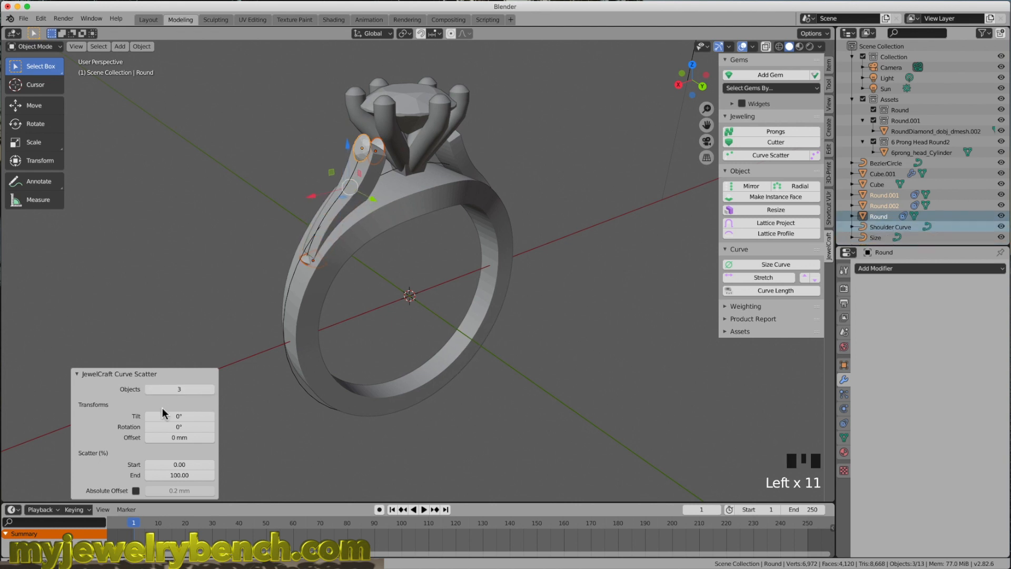
Set the scatter end to 22.70 % to bunch the three gems along the upper shoulder
{"action": "middle_click_drag", "start_coordinate": [396, 275], "coordinate": [395, 274]}
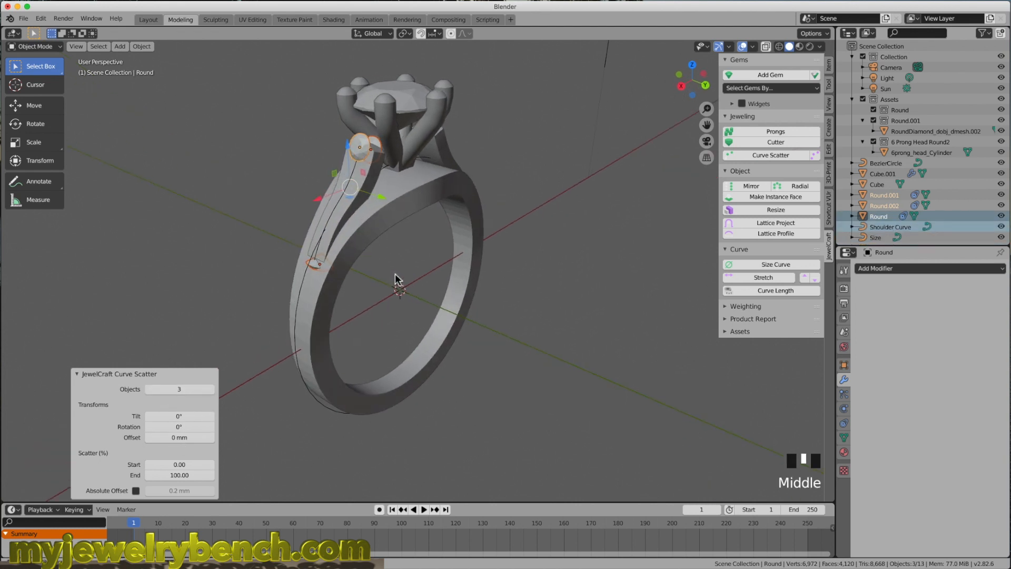
{"action": "middle_click_drag", "start_coordinate": [381, 200], "coordinate": [370, 181]}
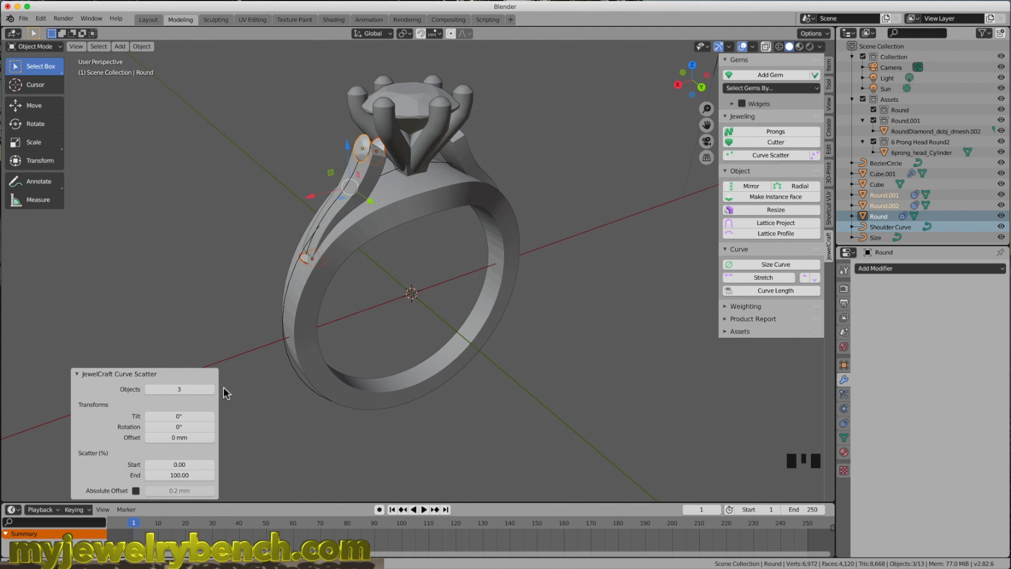
{"action": "mouse_move", "coordinate": [196, 476]}
{"action": "left_mouse_down"}
{"action": "mouse_move", "coordinate": [155, 476]}
{"action": "mouse_move", "coordinate": [227, 475]}
{"action": "mouse_move", "coordinate": [186, 476]}
{"action": "left_mouse_up"}
{"action": "left_click", "coordinate": [150, 476]}
{"action": "left_click", "coordinate": [150, 476]}
{"action": "left_click", "coordinate": [150, 476]}
{"action": "left_click", "coordinate": [150, 476]}
{"action": "left_click", "coordinate": [149, 476]}
{"action": "left_click", "coordinate": [149, 476]}
{"action": "mouse_move", "coordinate": [199, 477]}
{"action": "left_mouse_down"}
{"action": "mouse_move", "coordinate": [163, 476]}
{"action": "mouse_move", "coordinate": [205, 476]}
{"action": "left_mouse_up"}
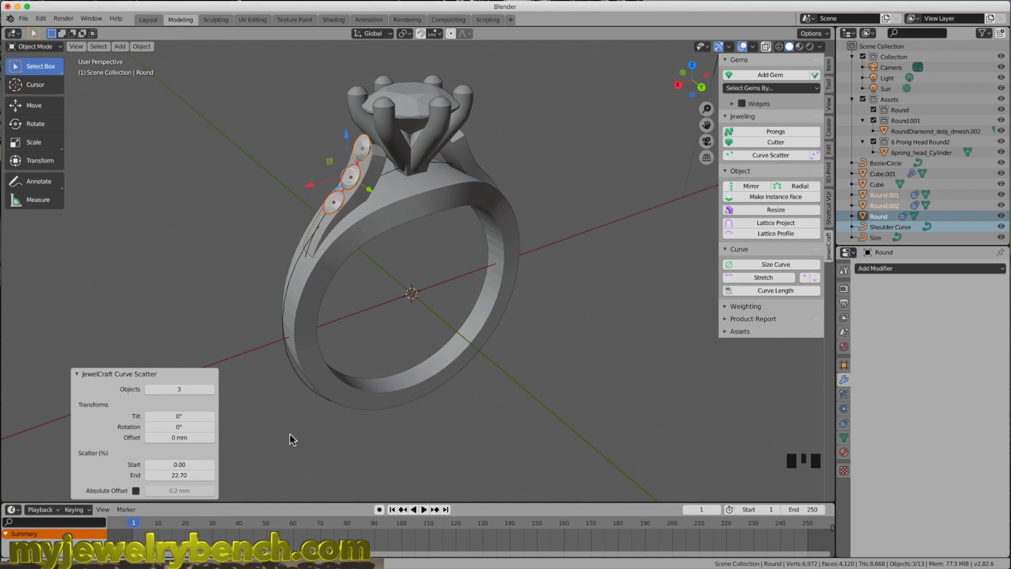
Set the scatter start to 5.90 % and its end to 28.25 % to space out the three shoulder gems
{"action": "middle_click_drag", "start_coordinate": [368, 179], "coordinate": [429, 152]}
{"action": "scroll", "coordinate": [416, 161], "scroll_direction": "up", "scroll_amount": 3}
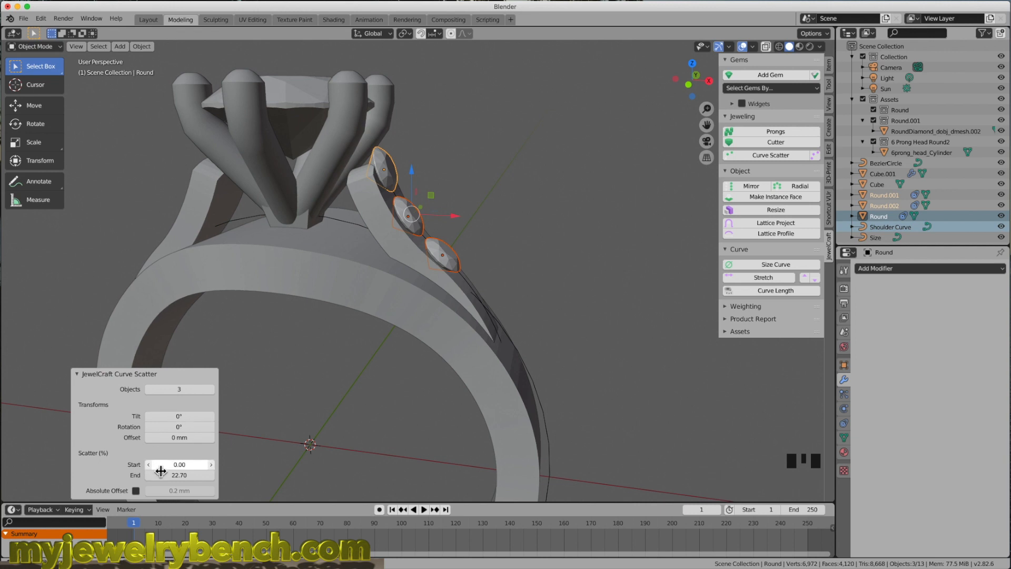
{"action": "left_click_drag", "start_coordinate": [174, 464], "coordinate": [200, 464]}
{"action": "left_click_drag", "start_coordinate": [174, 464], "coordinate": [184, 466]}
{"action": "middle_click_drag", "start_coordinate": [541, 286], "coordinate": [440, 287]}
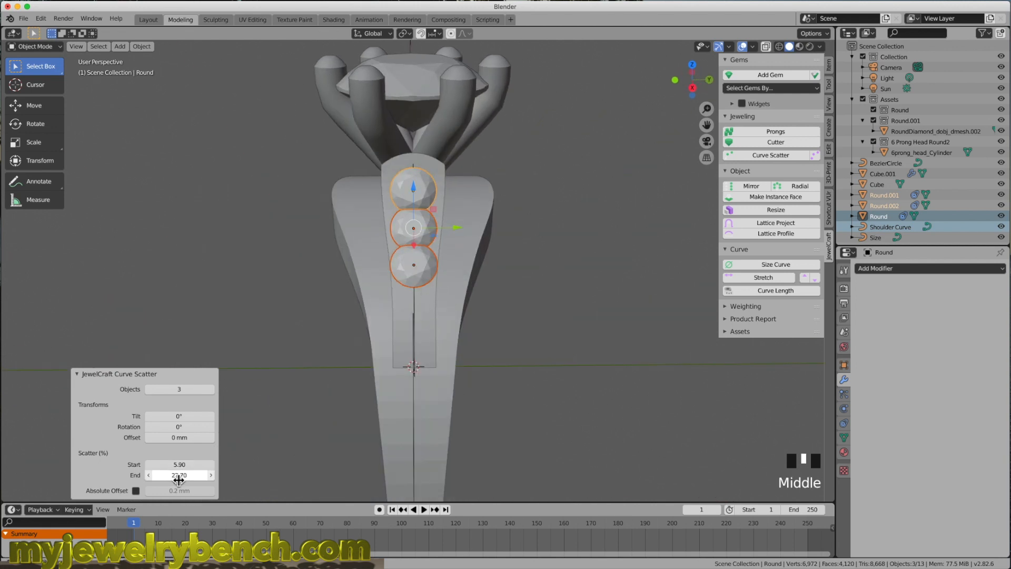
{"action": "left_click_drag", "start_coordinate": [165, 476], "coordinate": [211, 475]}
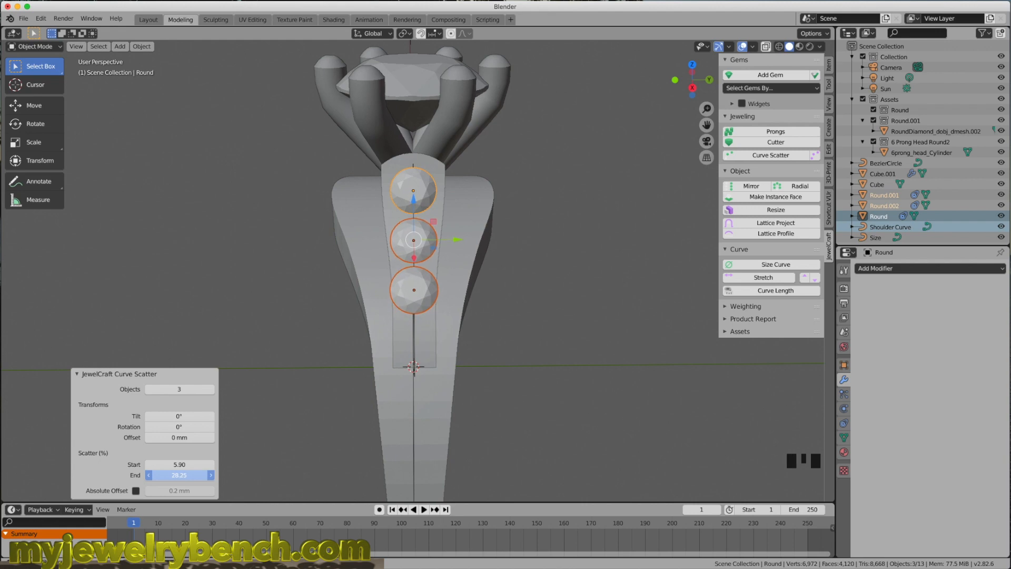
Examine the spacing and seating of the three gems on the shoulder from several angles
{"action": "middle_click_drag", "start_coordinate": [341, 439], "coordinate": [399, 426]}
{"action": "scroll", "coordinate": [523, 326], "scroll_direction": "up", "scroll_amount": 2}
{"action": "middle_click_drag", "start_coordinate": [523, 326], "coordinate": [373, 148]}
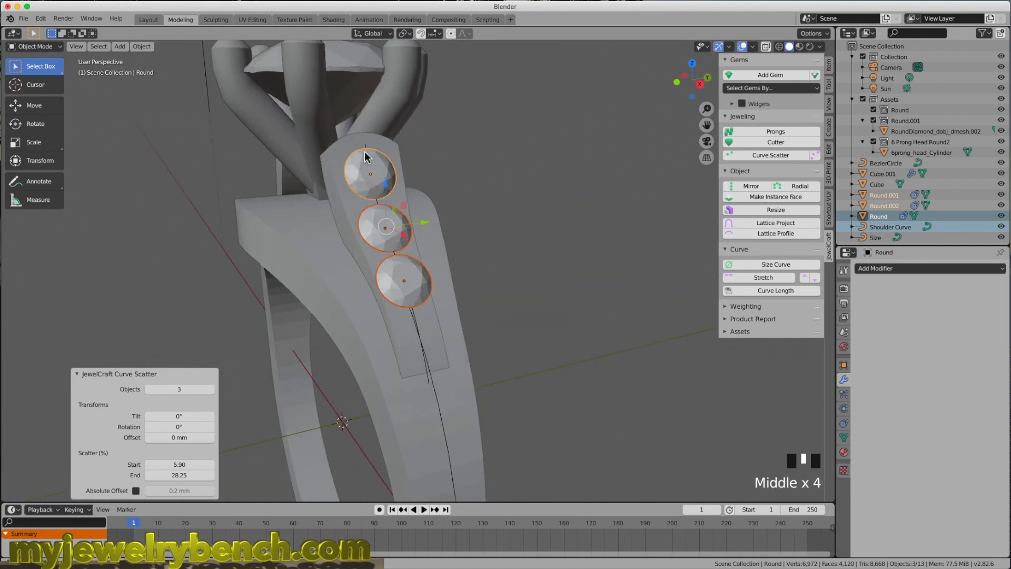
{"action": "mouse_move", "coordinate": [399, 335]}
{"action": "middle_mouse_down"}
{"action": "mouse_move", "coordinate": [469, 361]}
{"action": "mouse_move", "coordinate": [392, 324]}
{"action": "middle_mouse_up"}
{"action": "middle_click_drag", "start_coordinate": [385, 192], "coordinate": [372, 176]}
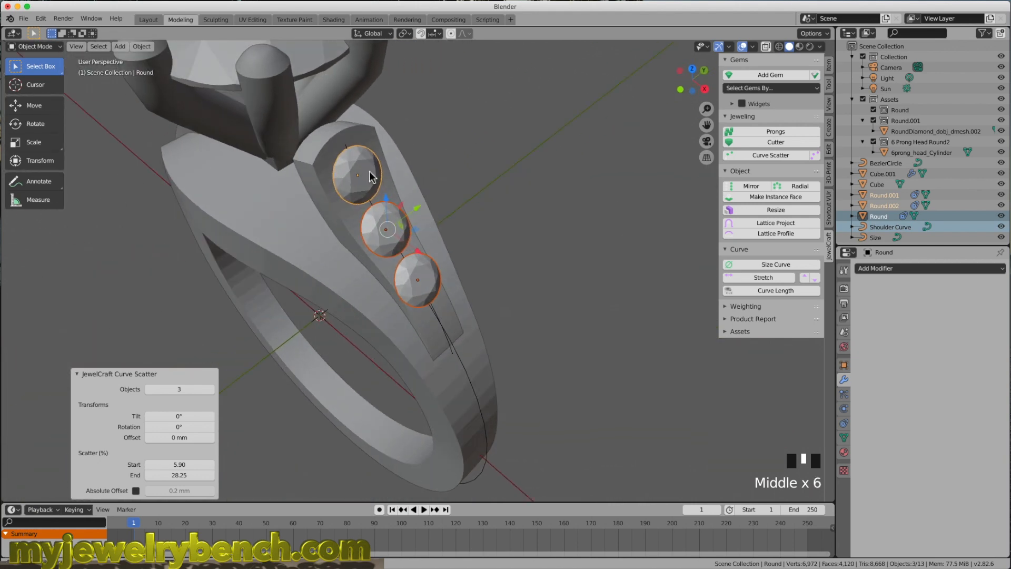
{"action": "scroll", "coordinate": [501, 264], "scroll_direction": "down", "scroll_amount": 2}
{"action": "middle_click_drag", "start_coordinate": [497, 270], "coordinate": [456, 287]}
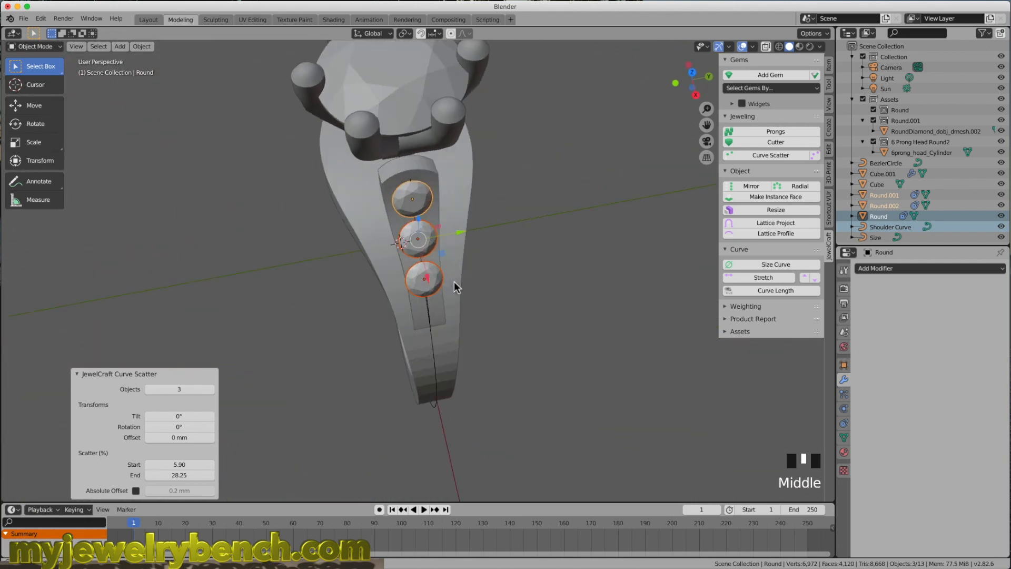
{"action": "middle_click_drag", "start_coordinate": [419, 258], "coordinate": [436, 239]}
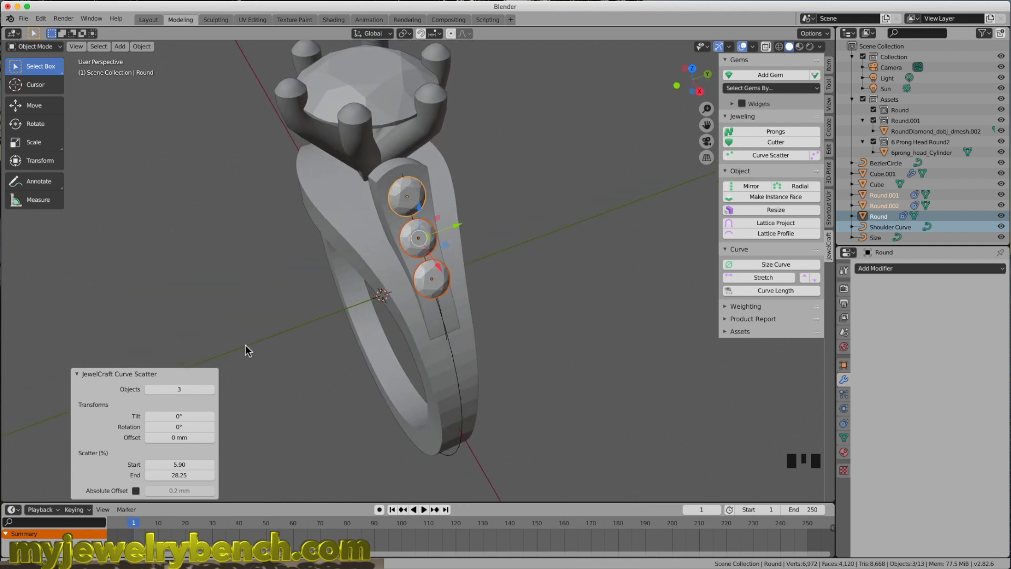
Add two prongs to each of the three shoulder gems with JewelCraft Prongs
{"action": "left_click", "coordinate": [404, 198]}
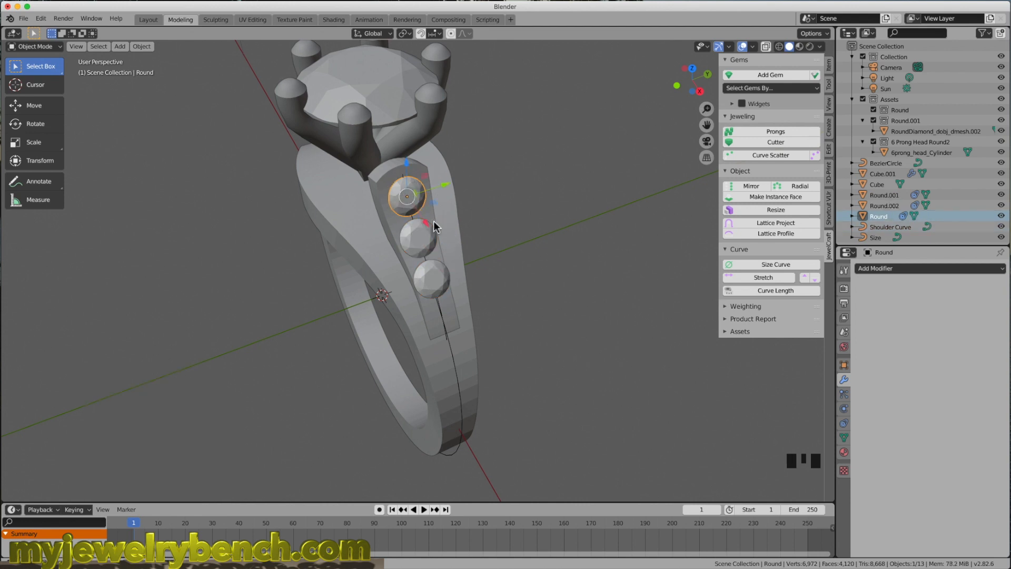
{"action": "left_click", "coordinate": [416, 241], "text": "shift"}
{"action": "left_click", "coordinate": [437, 287], "text": "shift"}
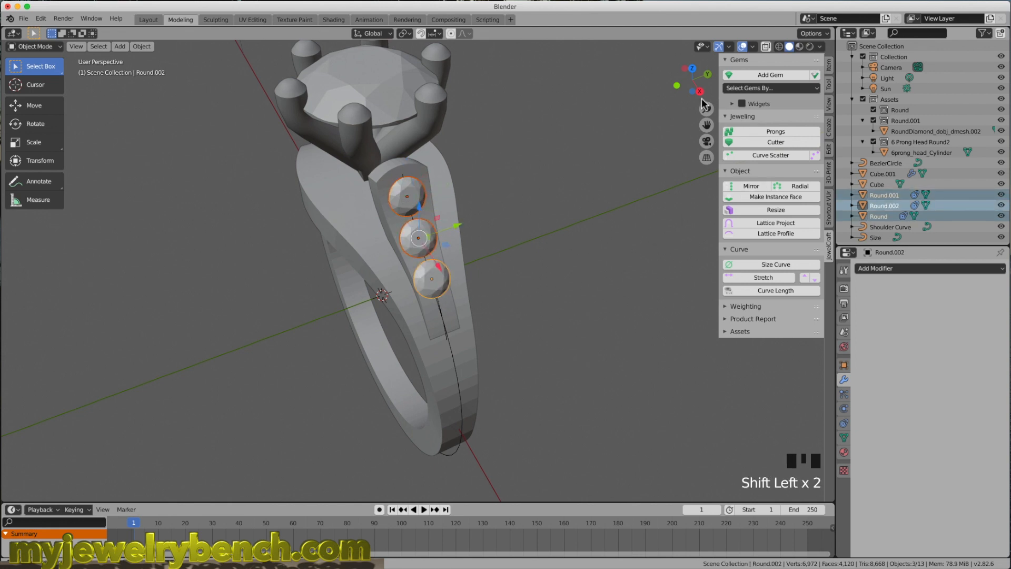
{"action": "left_click", "coordinate": [780, 136]}
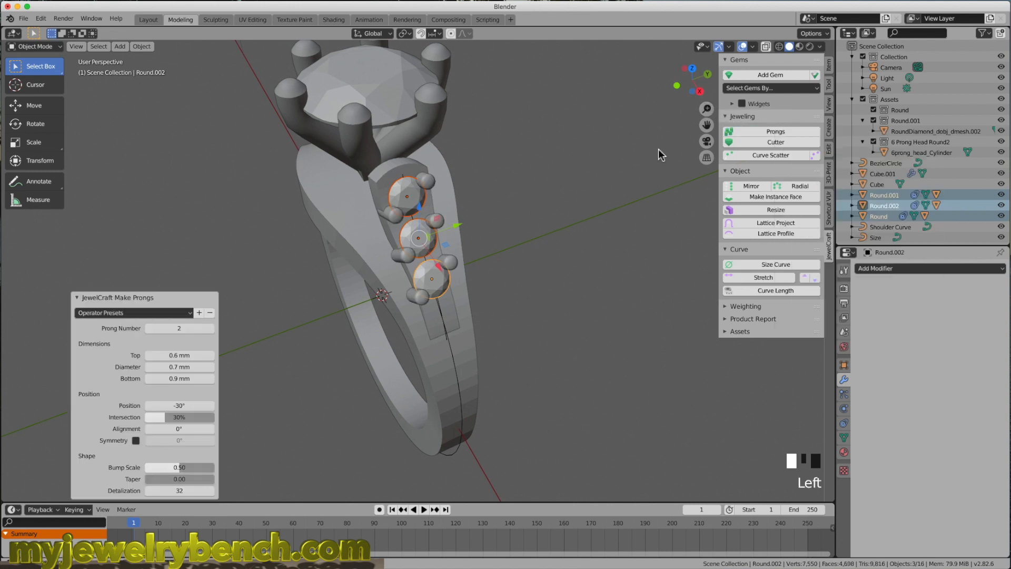
Set the prong position to -90° so the prongs line up between the shoulder gems
{"action": "middle_click_drag", "start_coordinate": [463, 258], "coordinate": [450, 182]}
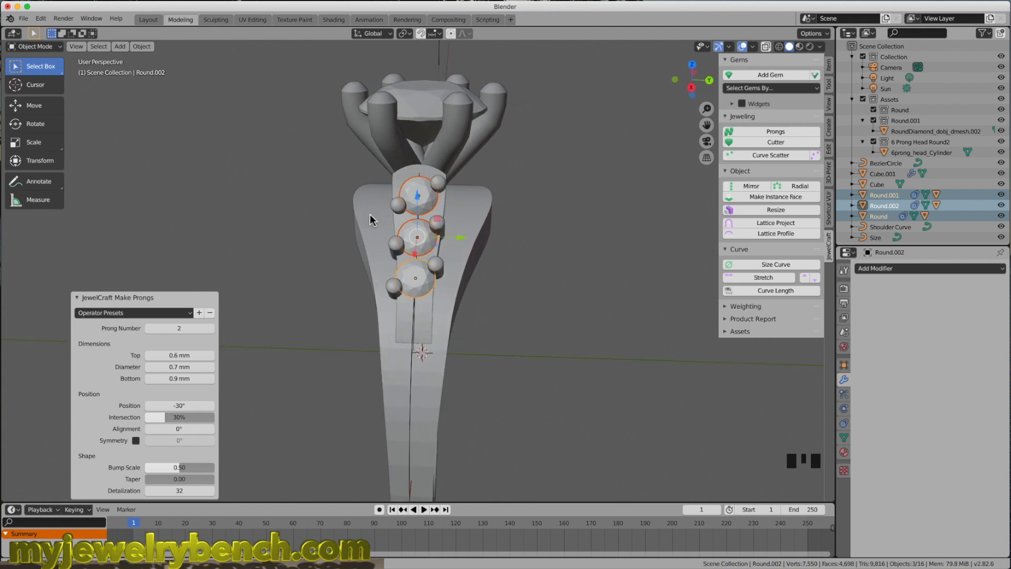
{"action": "middle_click_drag", "start_coordinate": [410, 255], "coordinate": [394, 206]}
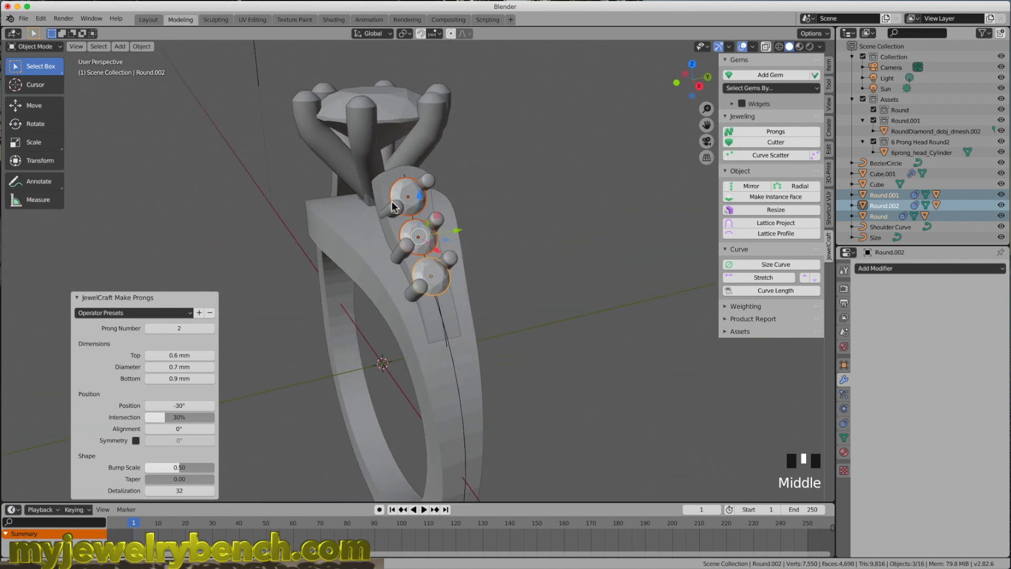
{"action": "left_click", "coordinate": [179, 406]}
{"action": "left_click_drag", "start_coordinate": [179, 405], "coordinate": [146, 405]}
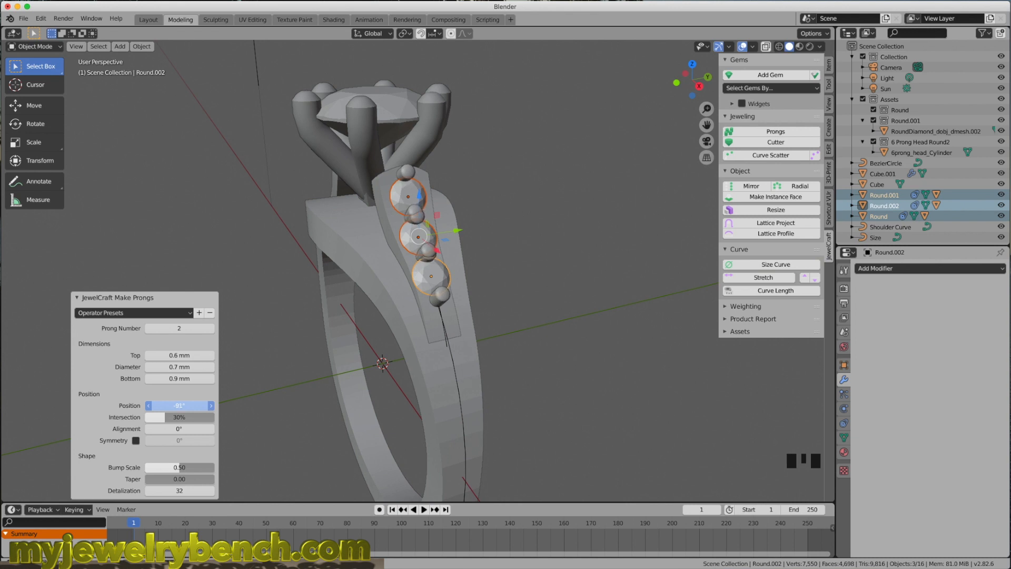
{"action": "middle_click_drag", "start_coordinate": [472, 333], "coordinate": [430, 316]}
{"action": "key", "text": "KP_3"}
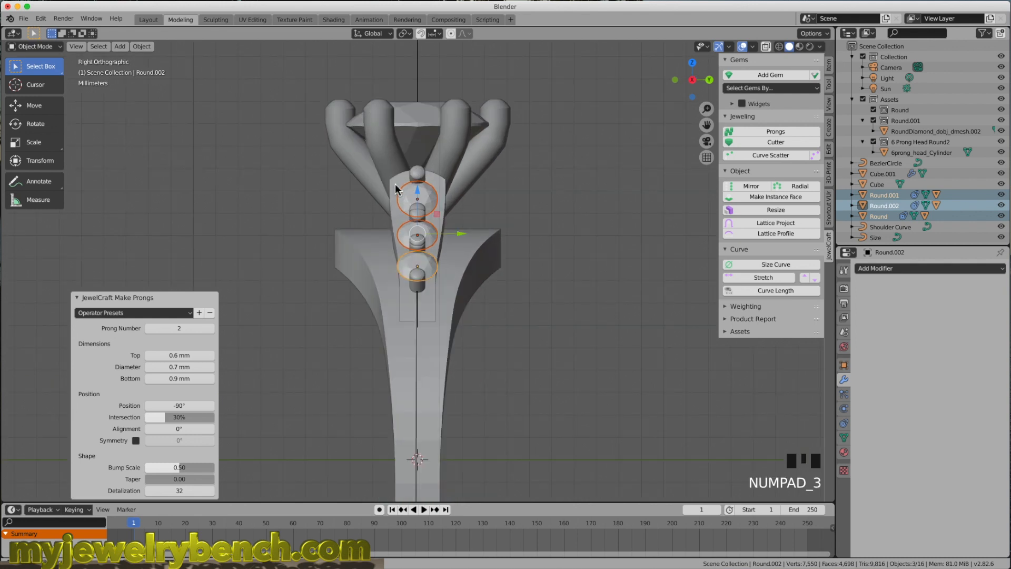
{"action": "scroll", "coordinate": [431, 226], "scroll_direction": "up", "scroll_amount": 4}
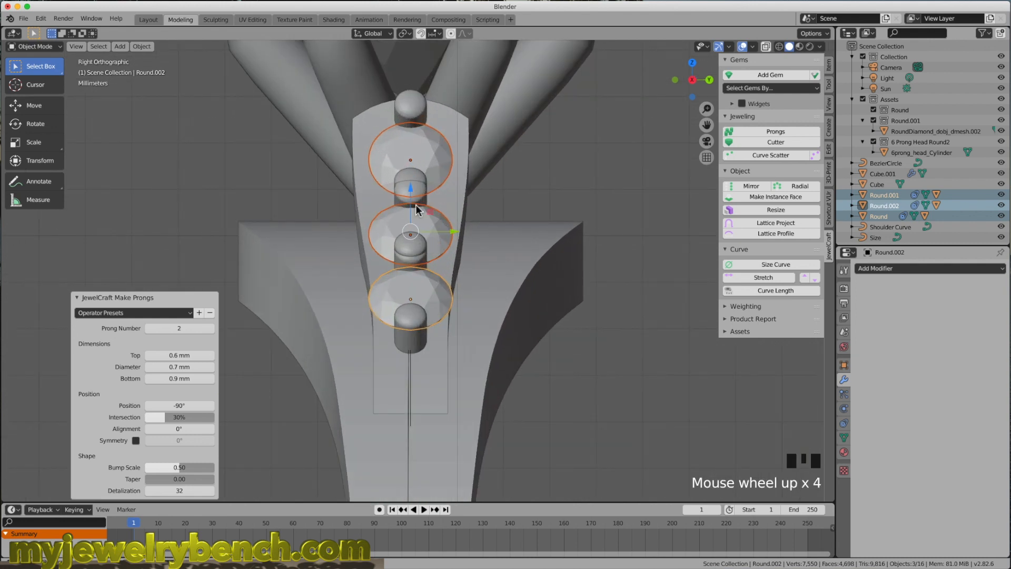
{"action": "scroll", "coordinate": [414, 379], "scroll_direction": "down", "scroll_amount": 2}
Set the prong dimensions to 0.37 mm top, 0.91 mm diameter and 0.45 mm bottom, then deselect the gems
{"action": "middle_click_drag", "start_coordinate": [408, 359], "coordinate": [474, 316]}
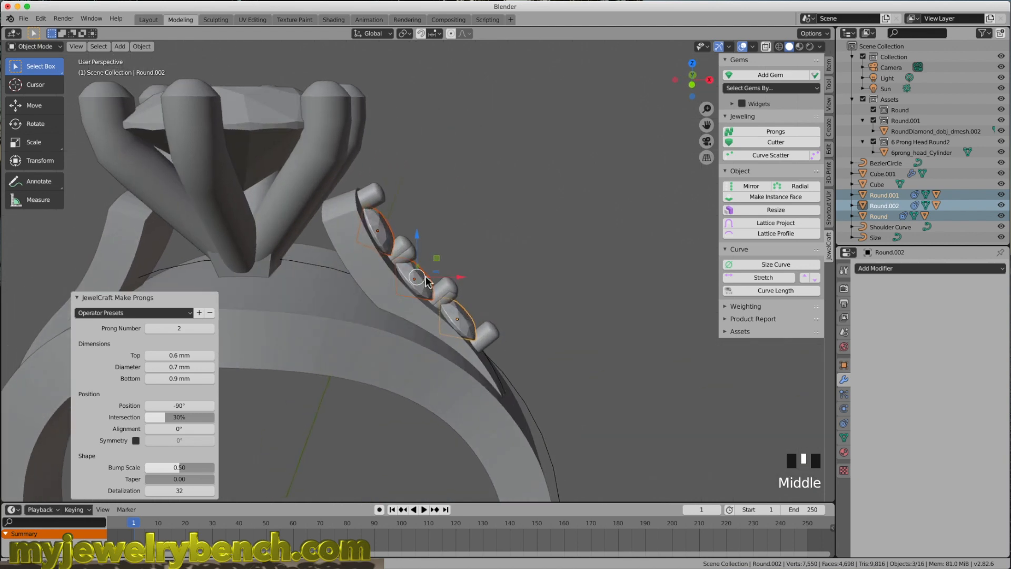
{"action": "middle_click_drag", "start_coordinate": [412, 240], "coordinate": [362, 215]}
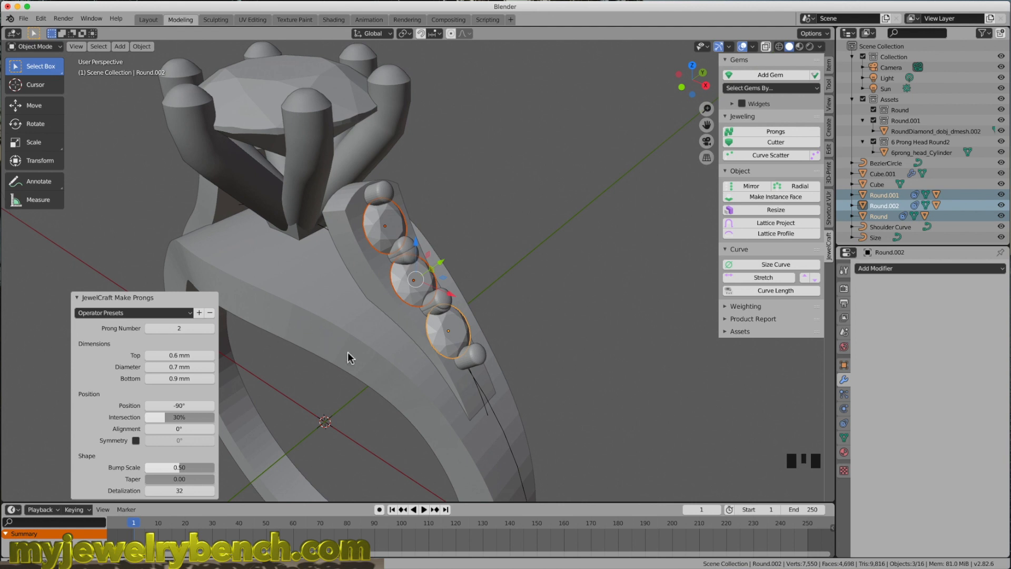
{"action": "middle_click_drag", "start_coordinate": [371, 311], "coordinate": [409, 259]}
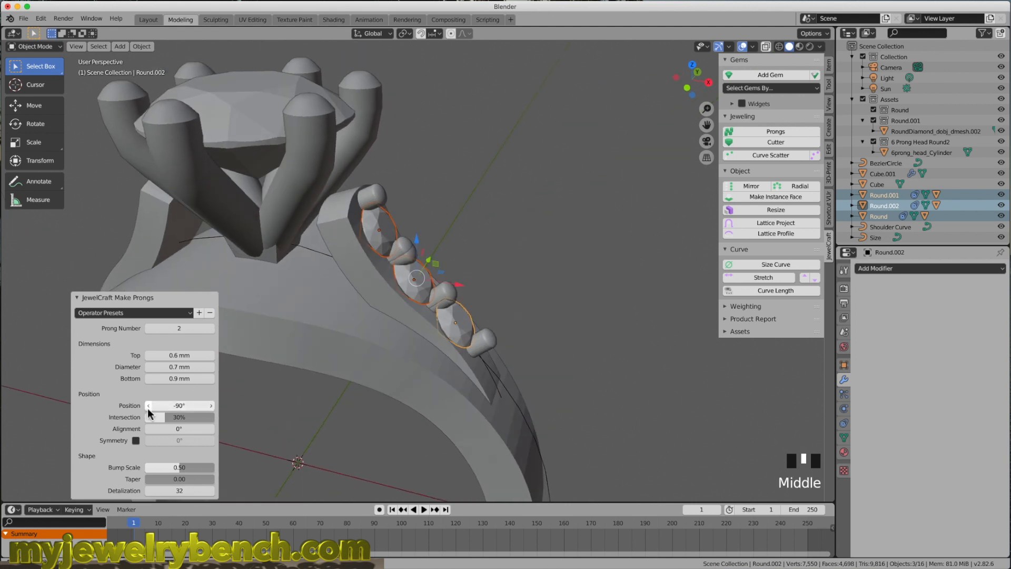
{"action": "middle_click_drag", "start_coordinate": [442, 342], "coordinate": [313, 387]}
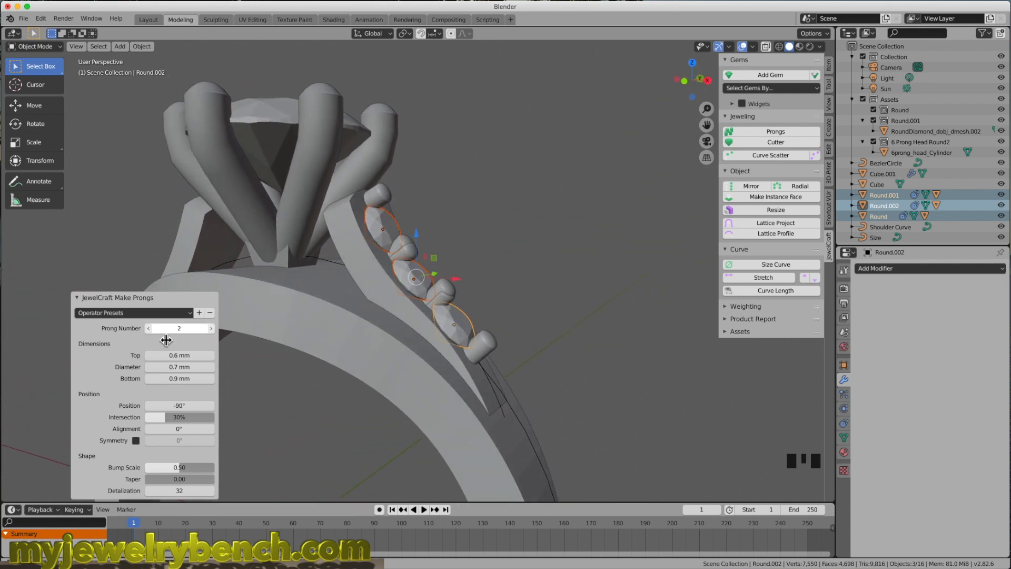
{"action": "left_click_drag", "start_coordinate": [158, 355], "coordinate": [140, 378]}
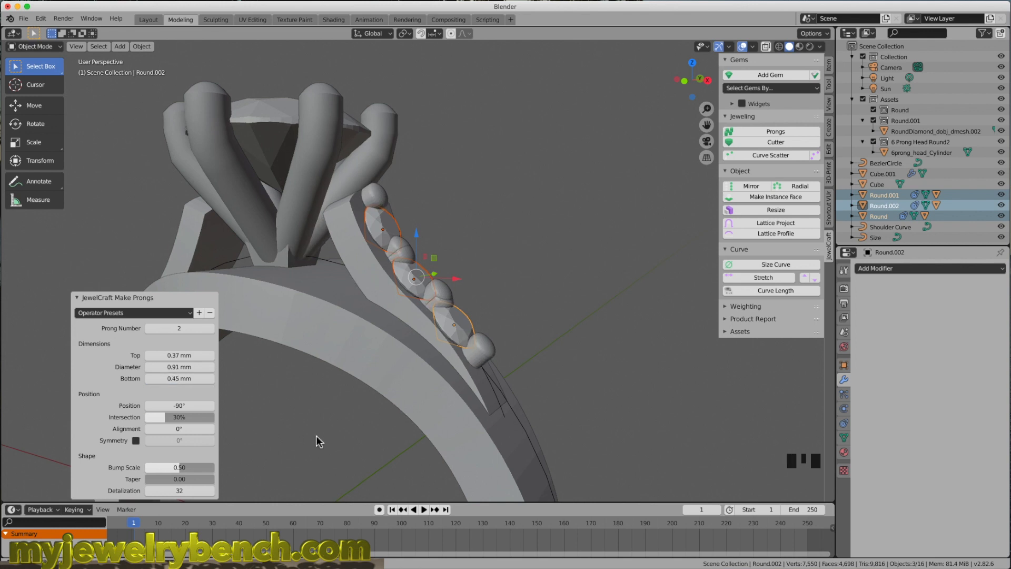
{"action": "middle_click_drag", "start_coordinate": [364, 354], "coordinate": [390, 211]}
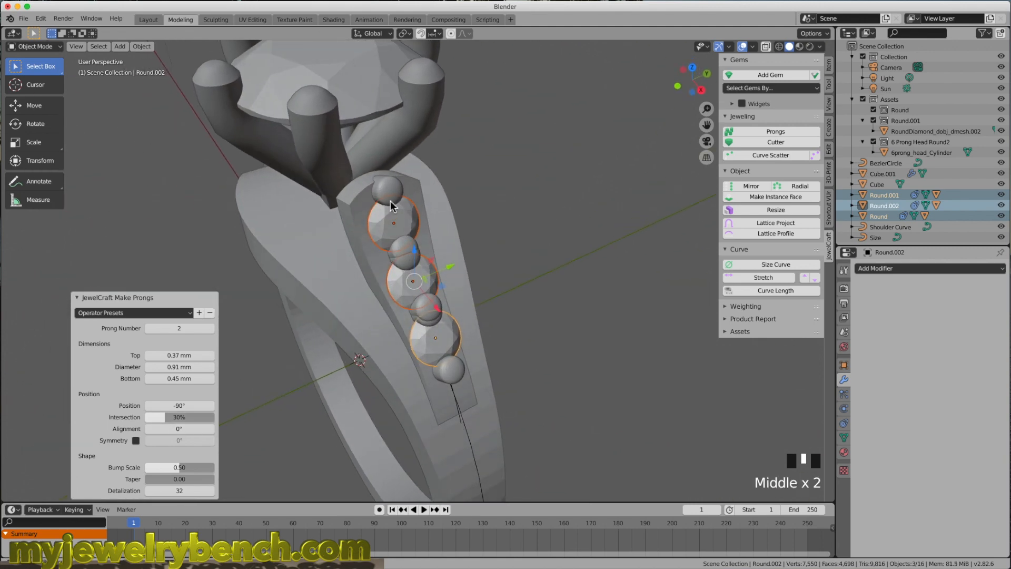
{"action": "middle_click_drag", "start_coordinate": [504, 271], "coordinate": [485, 279]}
{"action": "left_click", "coordinate": [456, 258]}
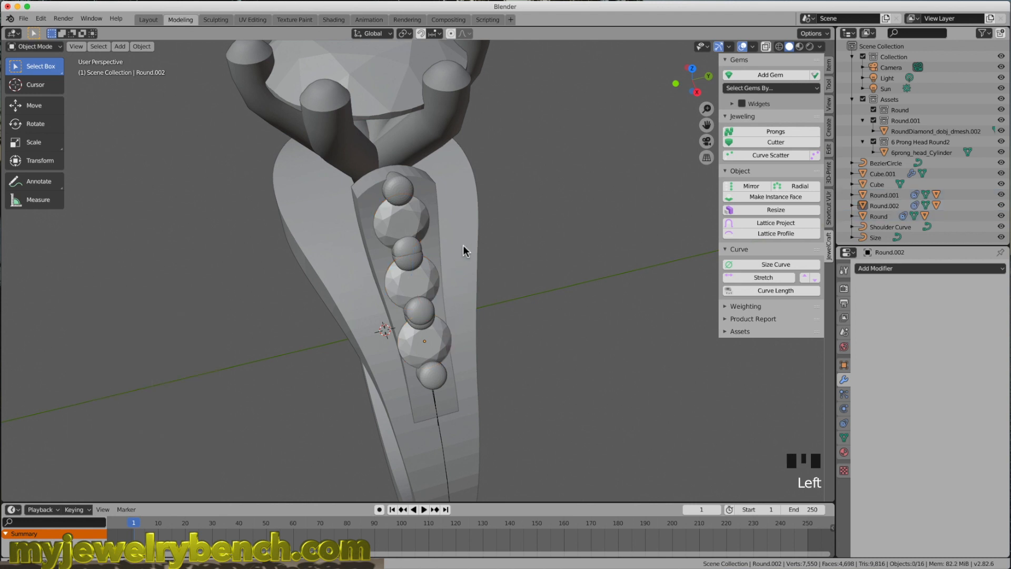
Mirror the three shoulder gems together with their prongs to the opposite shoulder along the X axis with JewelCraft Mirror
{"action": "middle_click_drag", "start_coordinate": [398, 201], "coordinate": [463, 264]}
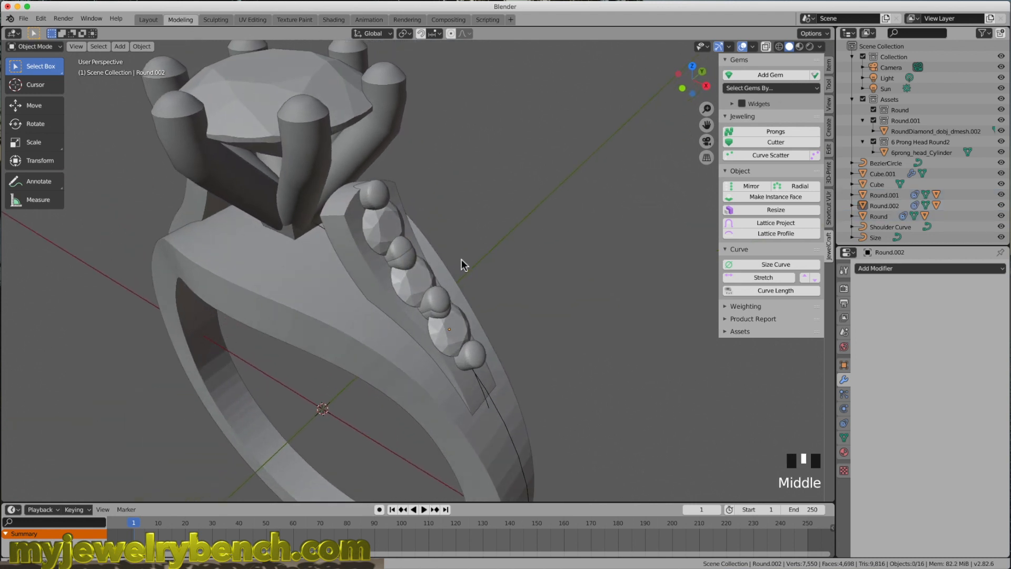
{"action": "scroll", "coordinate": [491, 336], "scroll_direction": "down", "scroll_amount": 3}
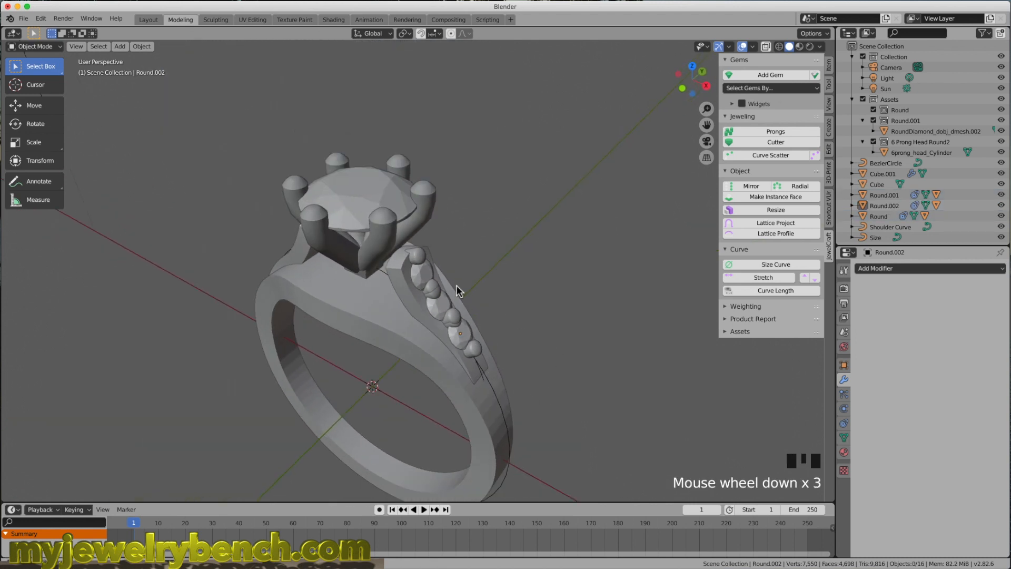
{"action": "middle_click_drag", "start_coordinate": [456, 285], "coordinate": [490, 268]}
{"action": "middle_click_drag", "start_coordinate": [285, 275], "coordinate": [356, 275]}
{"action": "left_click", "coordinate": [416, 257]}
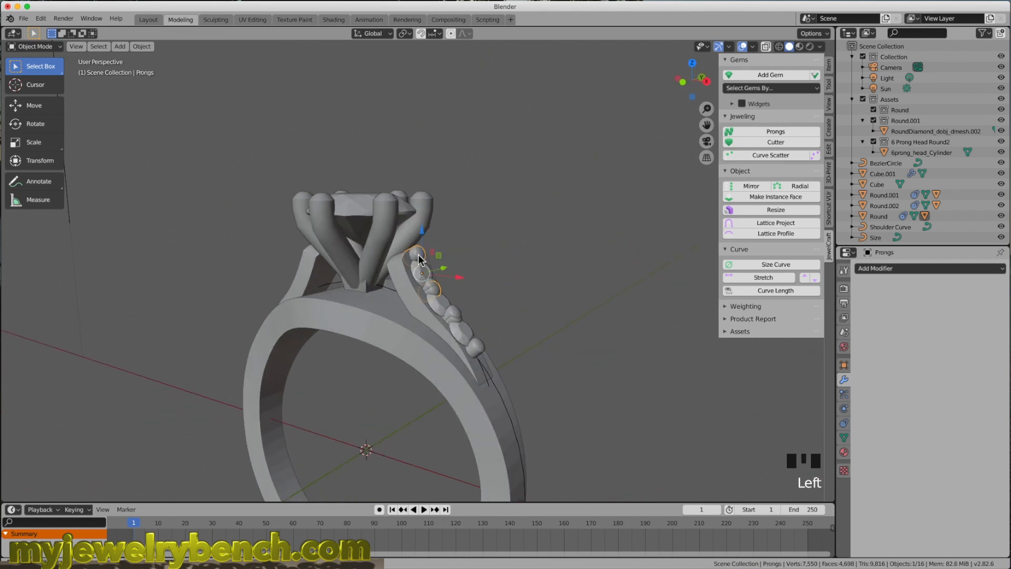
{"action": "scroll", "coordinate": [438, 310], "scroll_direction": "up", "scroll_amount": 3}
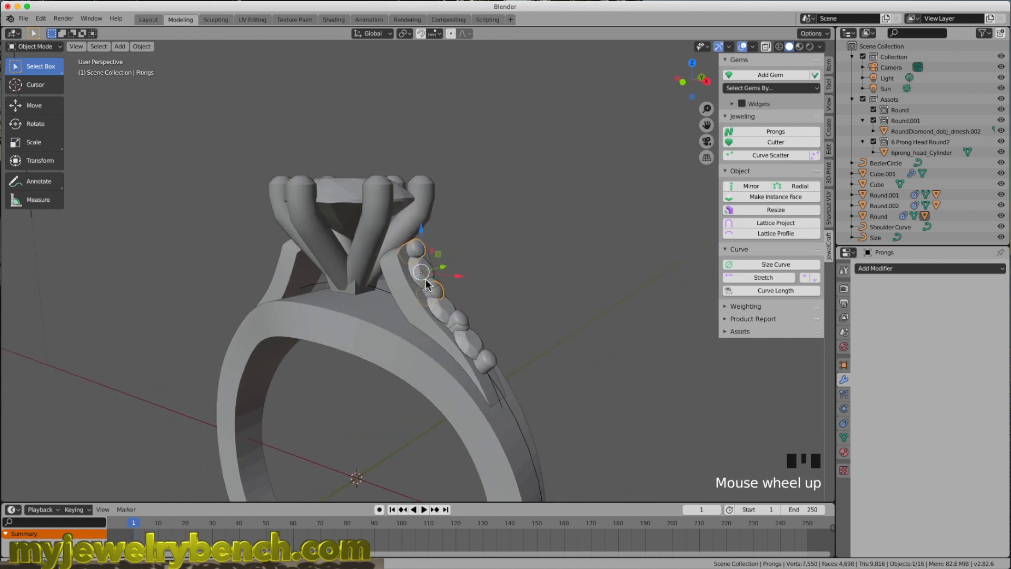
{"action": "left_click", "coordinate": [409, 275], "text": "shift"}
{"action": "left_click", "coordinate": [451, 338], "text": "shift"}
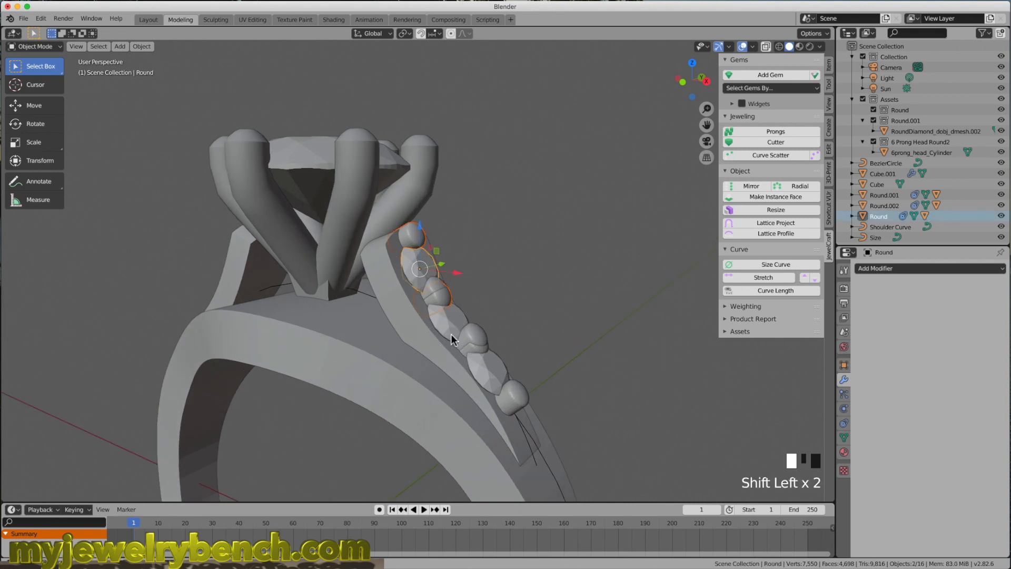
{"action": "left_click", "coordinate": [476, 343], "text": "shift"}
{"action": "left_click", "coordinate": [485, 367], "text": "shift"}
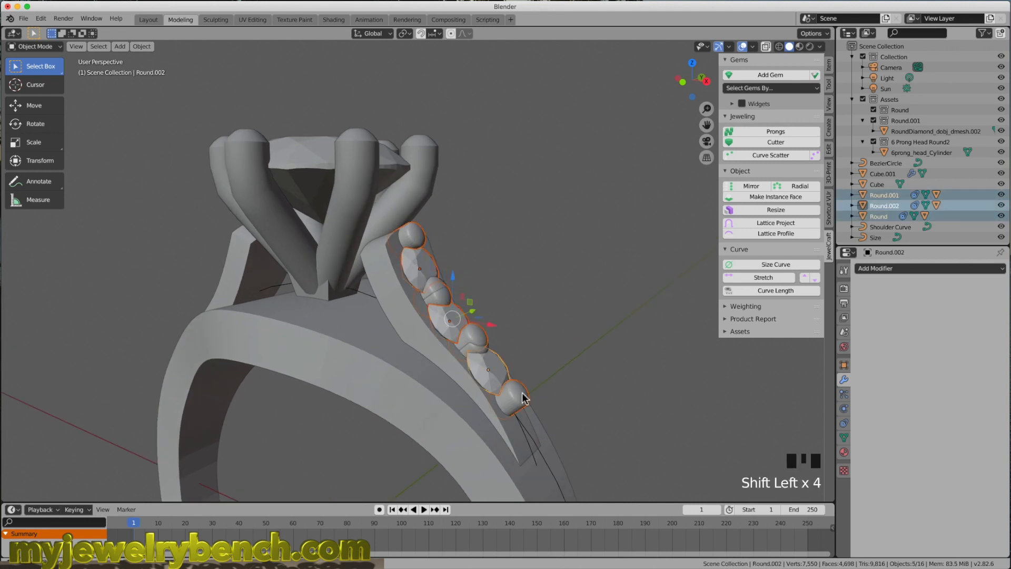
{"action": "middle_click_drag", "start_coordinate": [465, 345], "coordinate": [442, 351]}
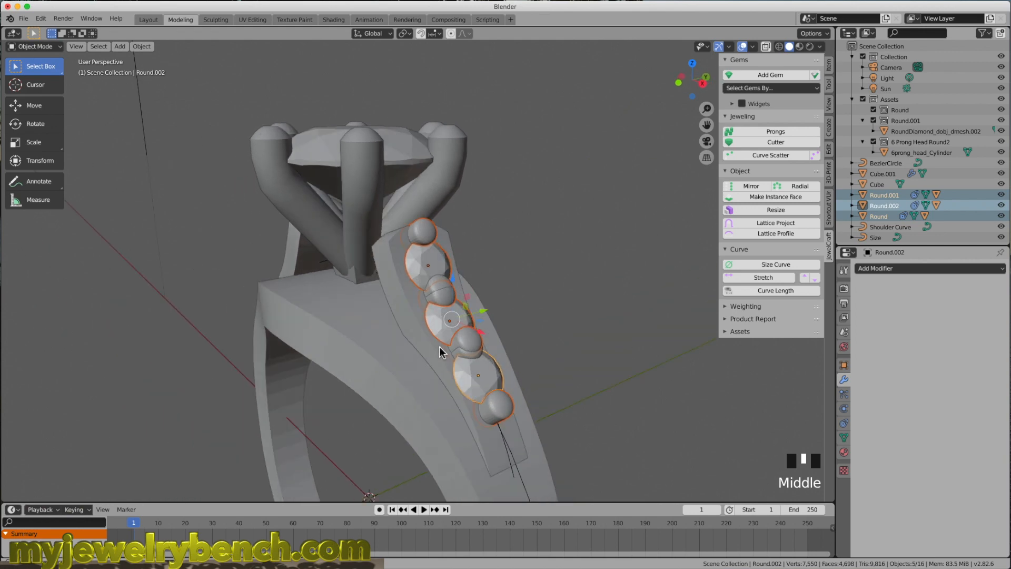
{"action": "left_click", "coordinate": [460, 352], "text": "shift"}
{"action": "middle_click_drag", "start_coordinate": [349, 337], "coordinate": [442, 324]}
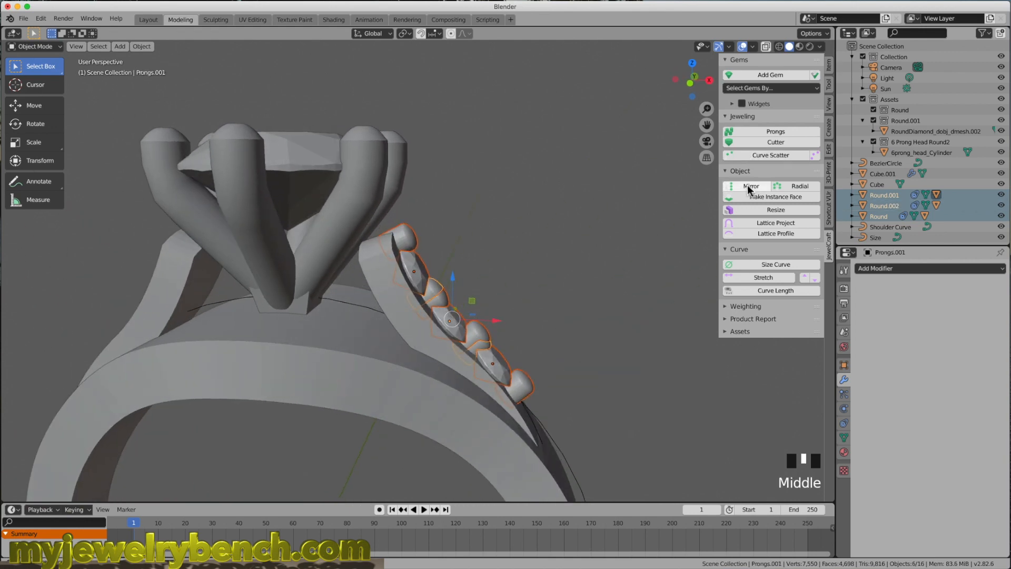
{"action": "scroll", "coordinate": [459, 271], "scroll_direction": "down", "scroll_amount": 3}
{"action": "middle_click_drag", "start_coordinate": [459, 271], "coordinate": [455, 316]}
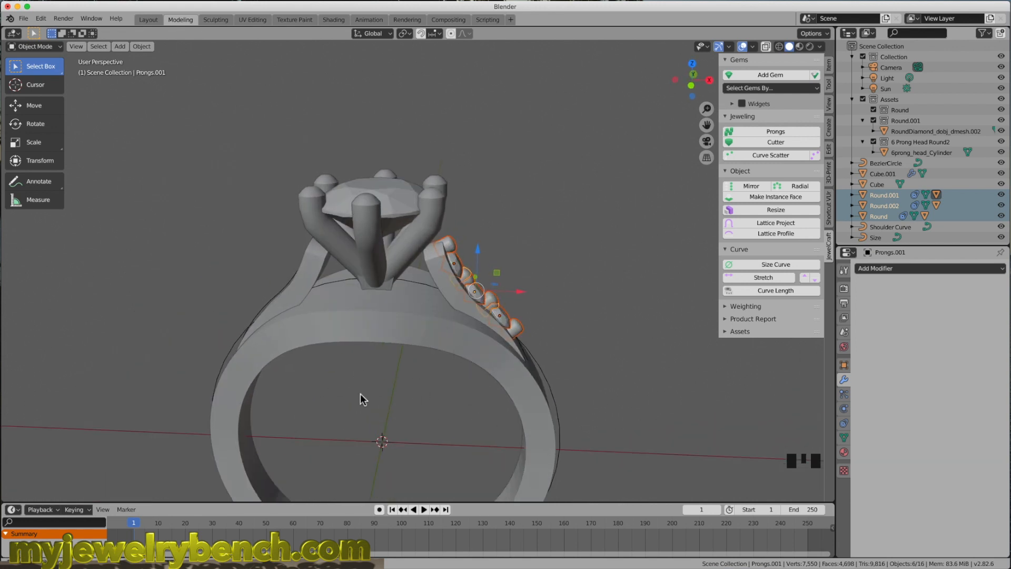
{"action": "left_click", "coordinate": [751, 187]}
{"action": "left_click", "coordinate": [904, 218]}
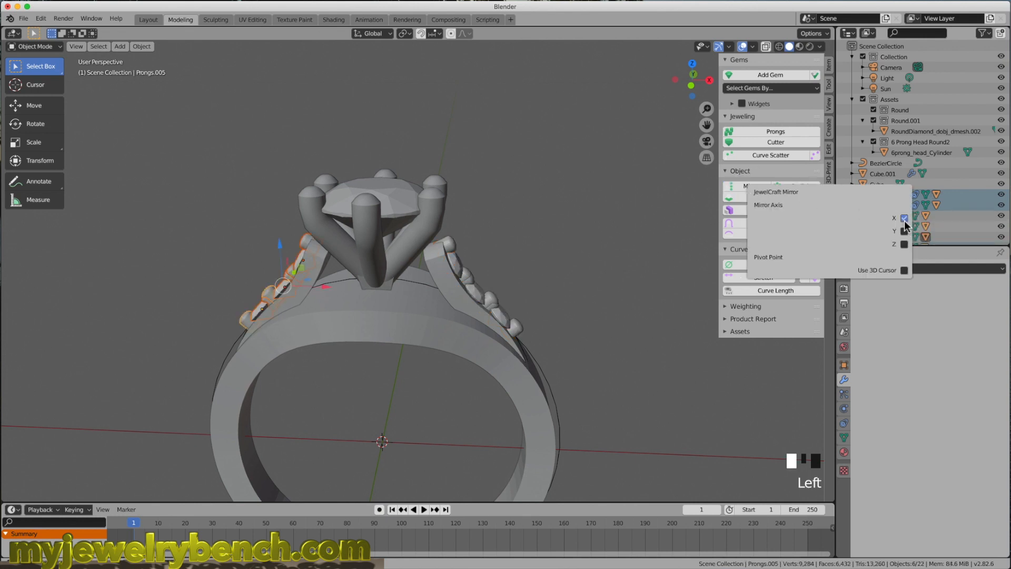
Examine the mirrored gems and prongs on both shoulders from the front and several angles, with everything deselected
{"action": "middle_click_drag", "start_coordinate": [390, 226], "coordinate": [502, 219]}
{"action": "middle_click_drag", "start_coordinate": [326, 245], "coordinate": [412, 244]}
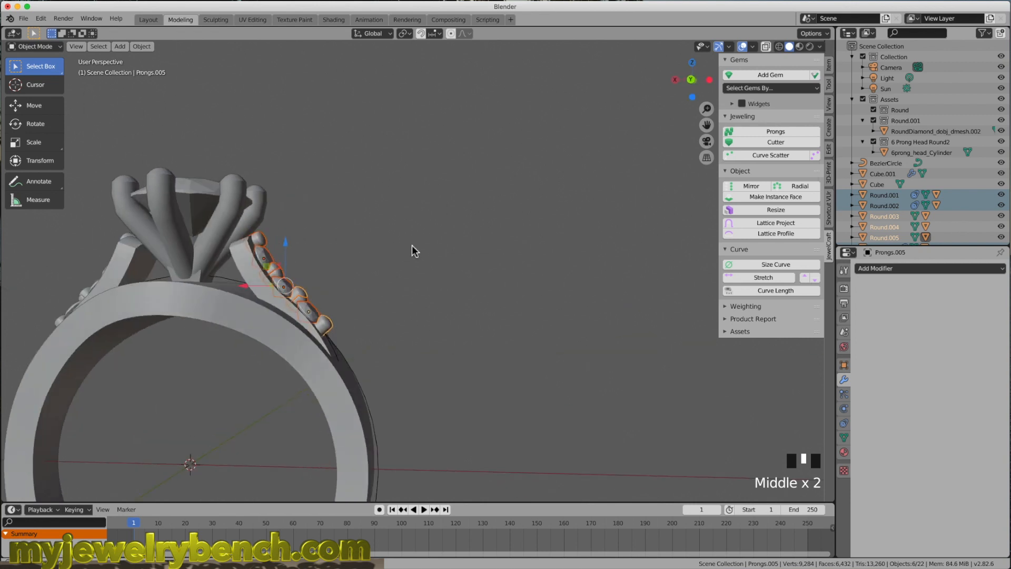
{"action": "middle_click_drag", "start_coordinate": [270, 245], "coordinate": [304, 257]}
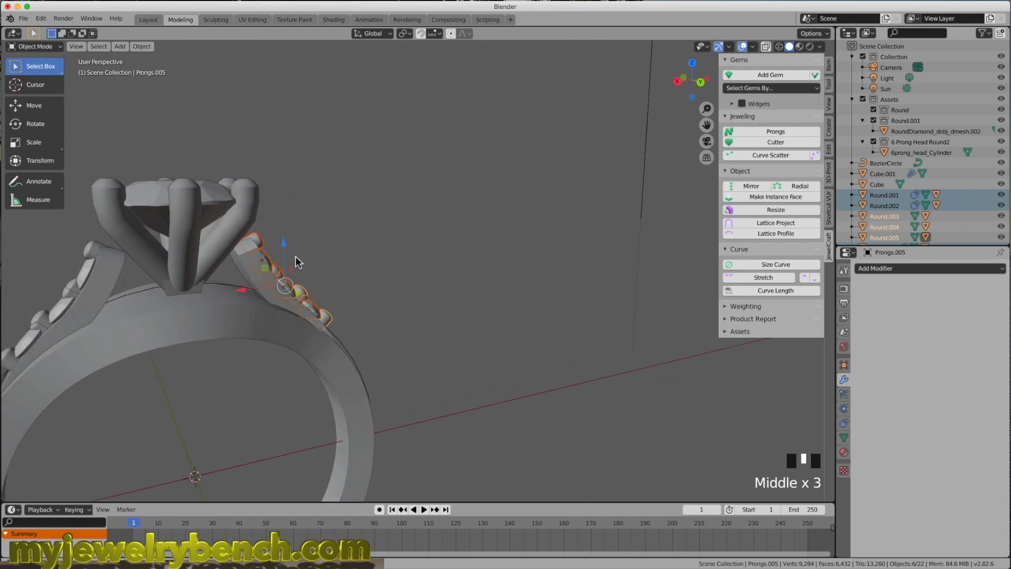
{"action": "scroll", "coordinate": [432, 248], "scroll_direction": "down", "scroll_amount": 4}
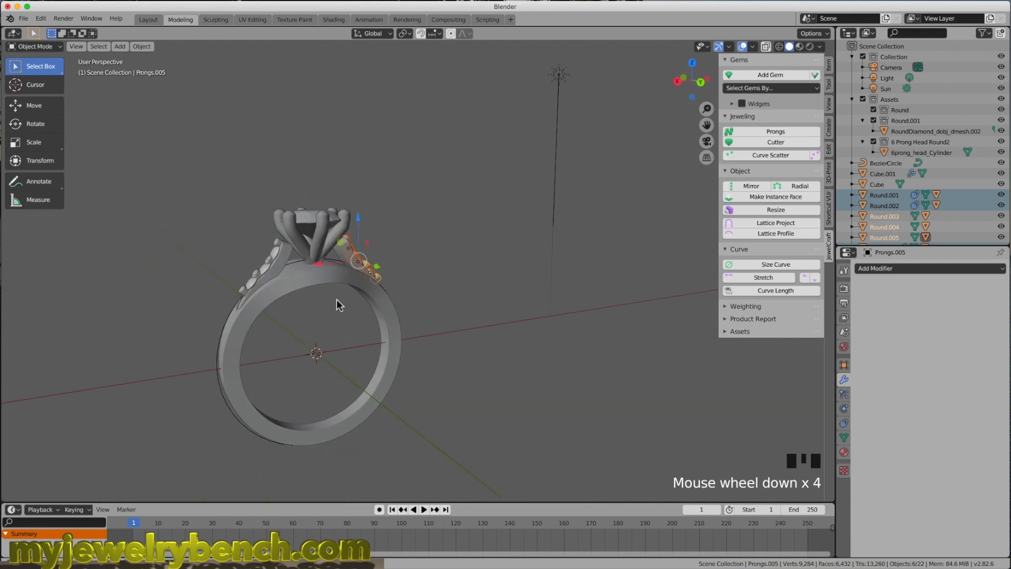
{"action": "key", "text": "KP_1"}
{"action": "scroll", "coordinate": [393, 289], "scroll_direction": "up", "scroll_amount": 5}
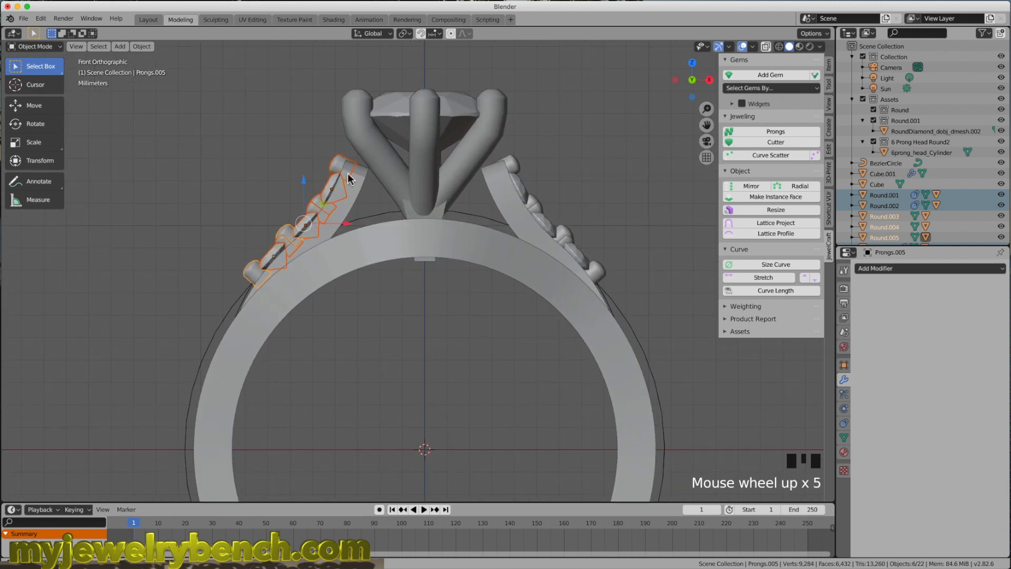
{"action": "left_click", "coordinate": [374, 297]}
{"action": "middle_click_drag", "start_coordinate": [408, 305], "coordinate": [492, 240]}
{"action": "scroll", "coordinate": [474, 277], "scroll_direction": "down", "scroll_amount": 3}
{"action": "middle_click_drag", "start_coordinate": [474, 276], "coordinate": [380, 255]}
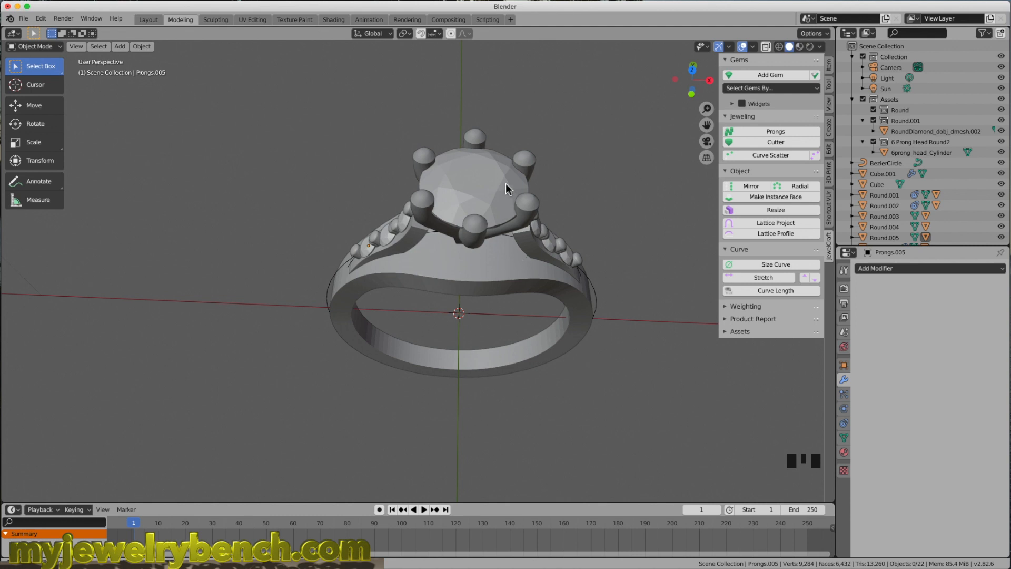
{"action": "middle_click_drag", "start_coordinate": [450, 267], "coordinate": [537, 252]}
{"action": "middle_click_drag", "start_coordinate": [463, 261], "coordinate": [376, 249]}
{"action": "scroll", "coordinate": [384, 232], "scroll_direction": "down", "scroll_amount": 2}
{"action": "scroll", "coordinate": [474, 225], "scroll_direction": "up", "scroll_amount": 3}
{"action": "scroll", "coordinate": [379, 243], "scroll_direction": "down", "scroll_amount": 3}
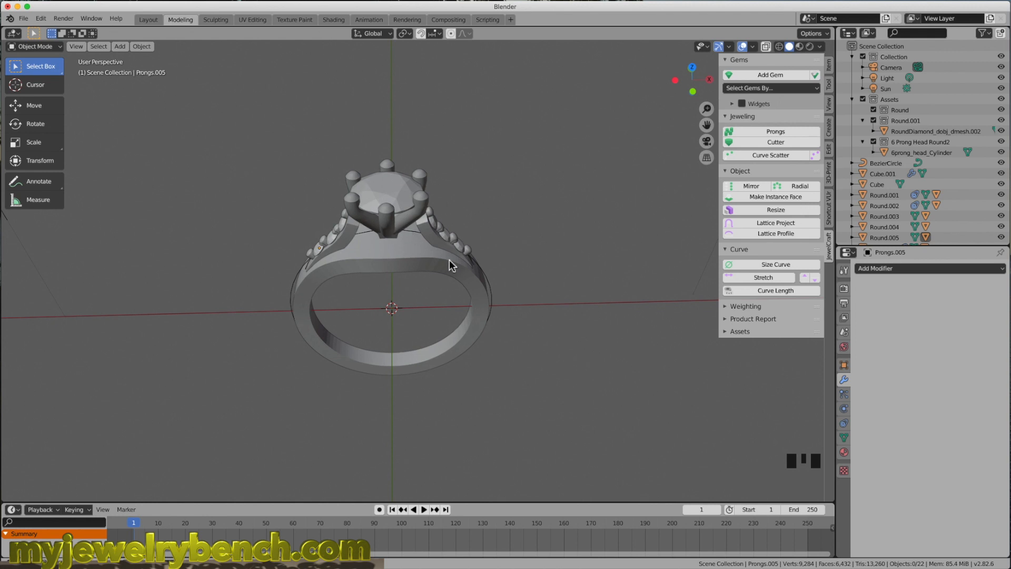
Add a Bezier circle at the ring's centre and scale it down by factors of 0.058 and 0.107
{"action": "key", "text": "shift+a"}
{"action": "mouse_move", "coordinate": [398, 271]}
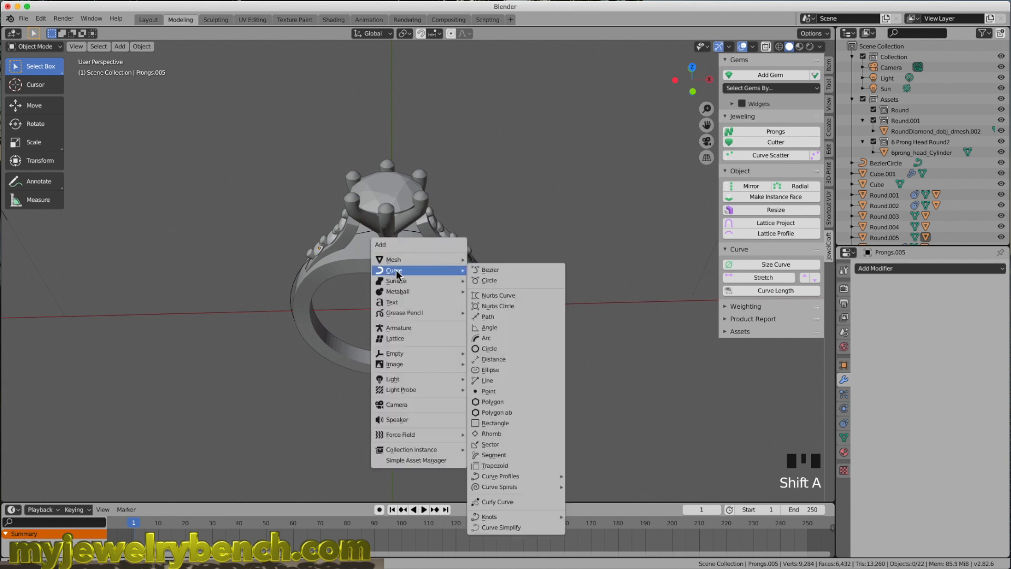
{"action": "left_click", "coordinate": [497, 281]}
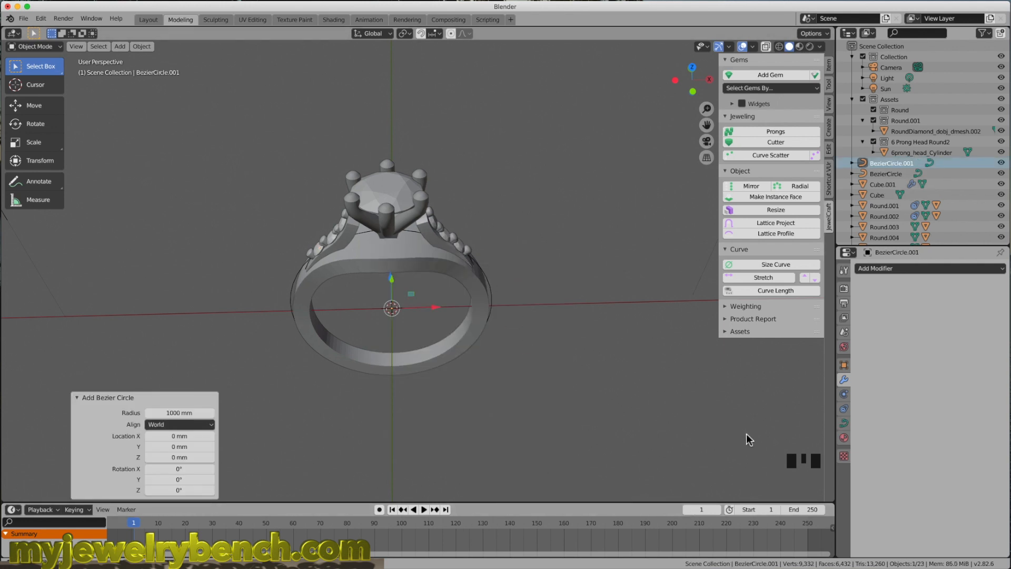
{"action": "key", "text": "s"}
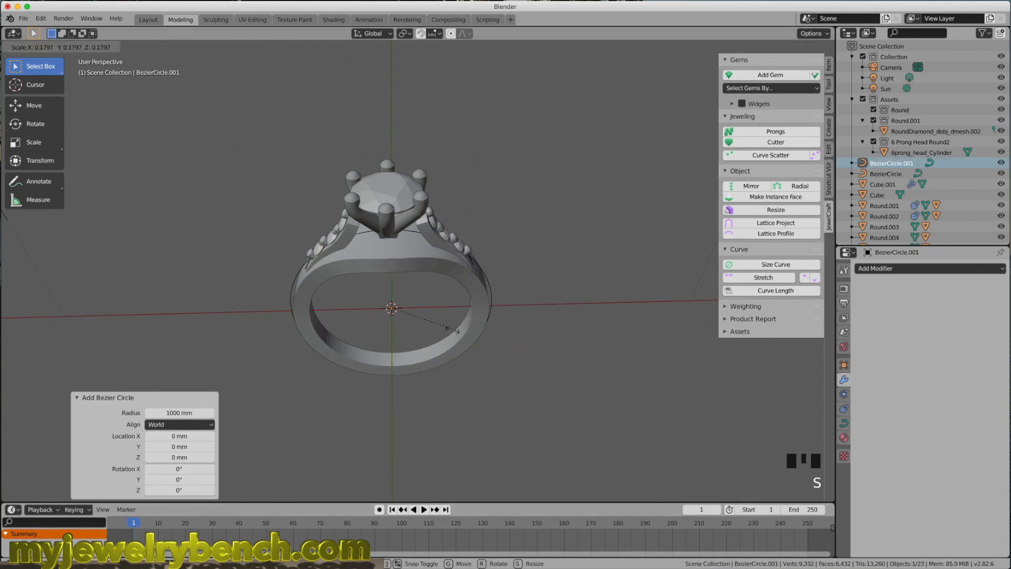
{"action": "left_click", "coordinate": [402, 331]}
{"action": "key", "text": "s"}
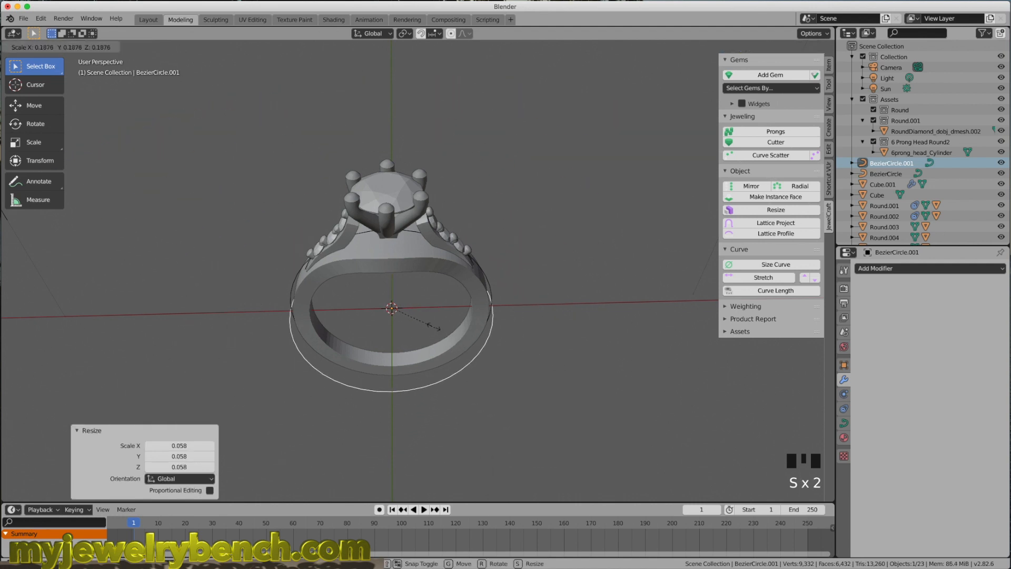
{"action": "left_click", "coordinate": [415, 316]}
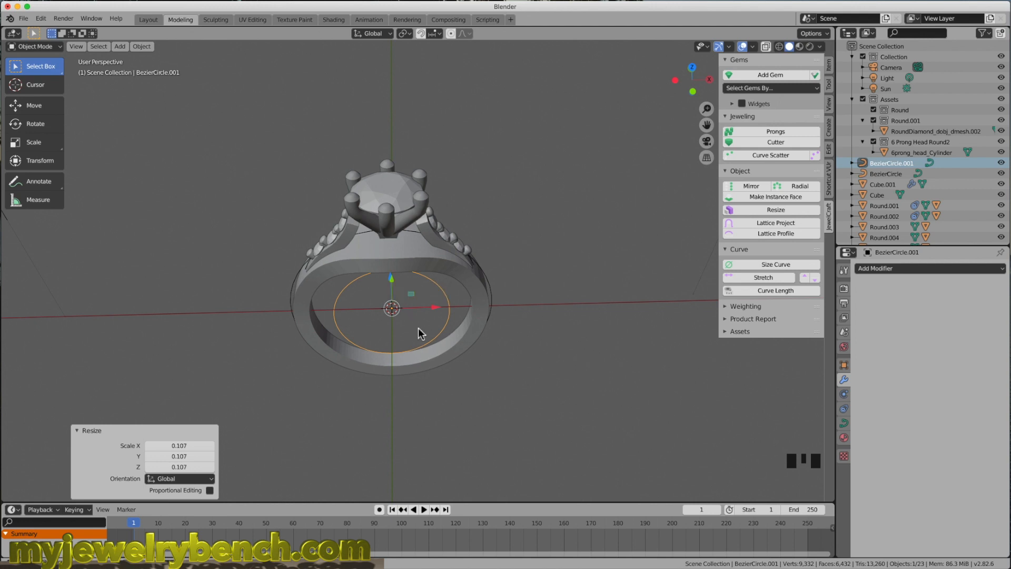
Raise the circle about 10.2 mm to the base of the head, scale it by 0.506 and raise it another 0.35 mm
{"action": "middle_click_drag", "start_coordinate": [417, 334], "coordinate": [427, 310]}
{"action": "left_click_drag", "start_coordinate": [390, 272], "coordinate": [378, 185]}
{"action": "key", "text": "s"}
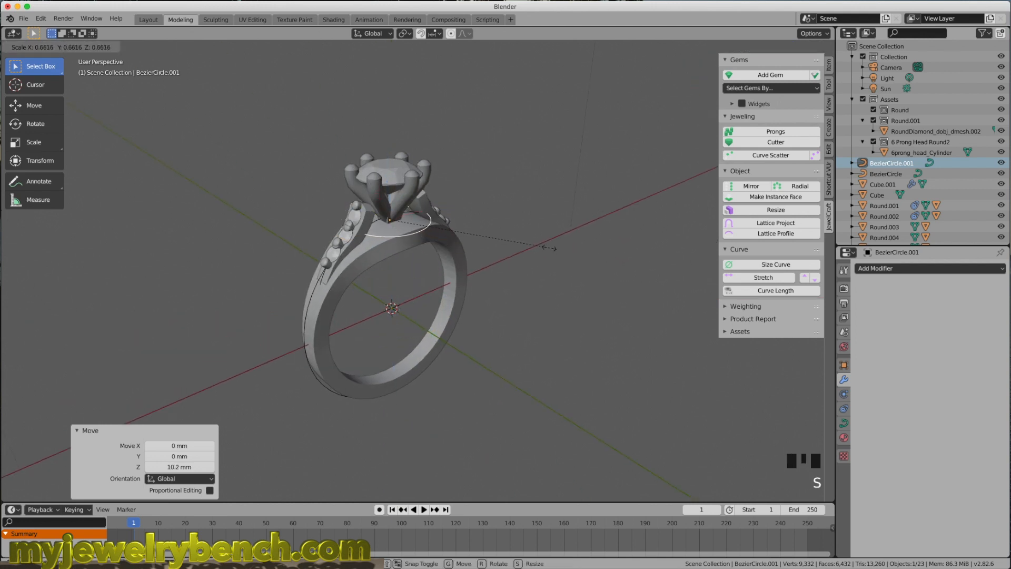
{"action": "left_click", "coordinate": [519, 245]}
{"action": "middle_click_drag", "start_coordinate": [518, 245], "coordinate": [433, 270]}
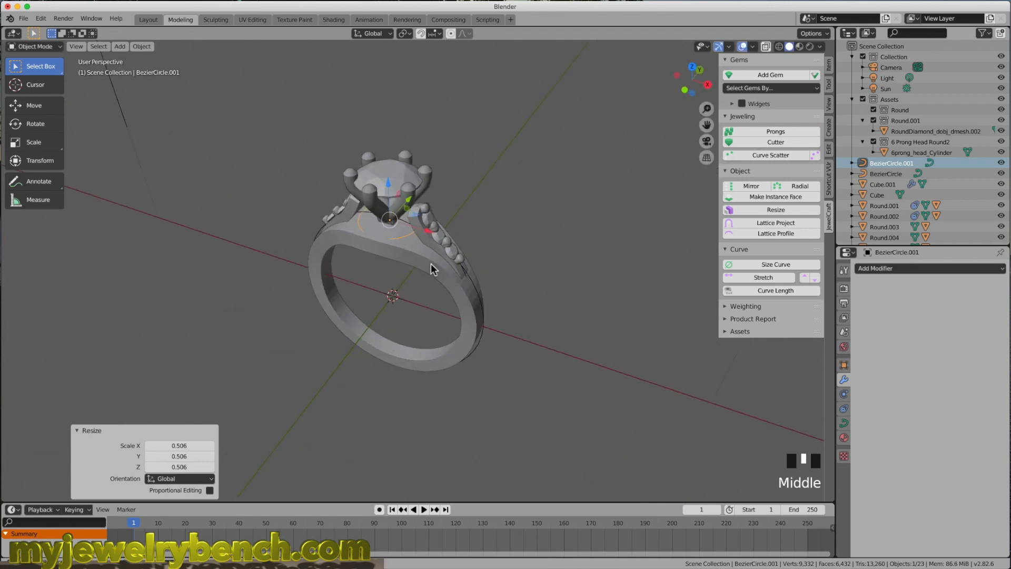
{"action": "left_click", "coordinate": [388, 187]}
{"action": "left_click_drag", "start_coordinate": [388, 187], "coordinate": [388, 184]}
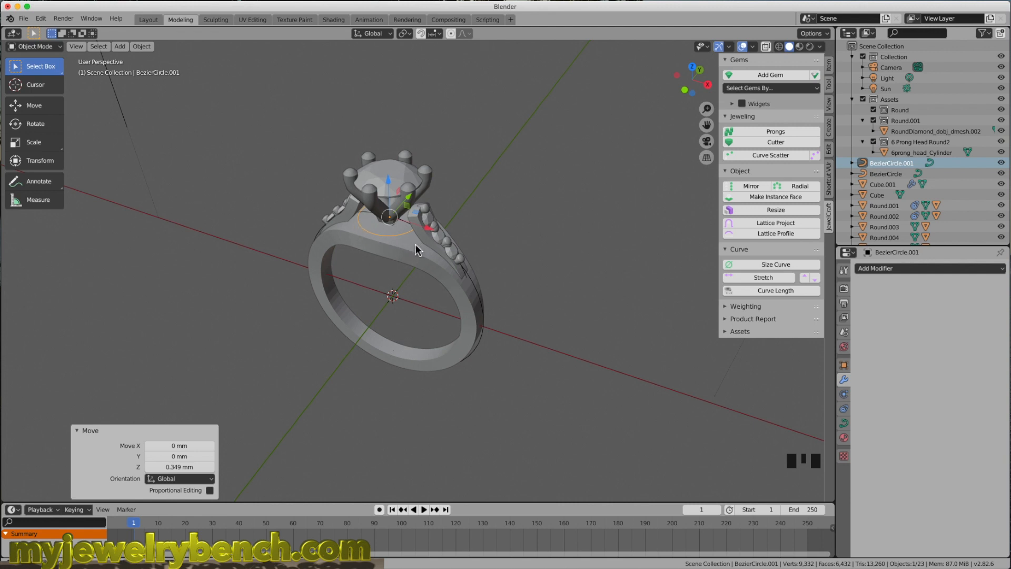
Stretch the circle along the X axis by 1.871 into an oval reaching both shoulders
{"action": "middle_click_drag", "start_coordinate": [355, 246], "coordinate": [380, 245]}
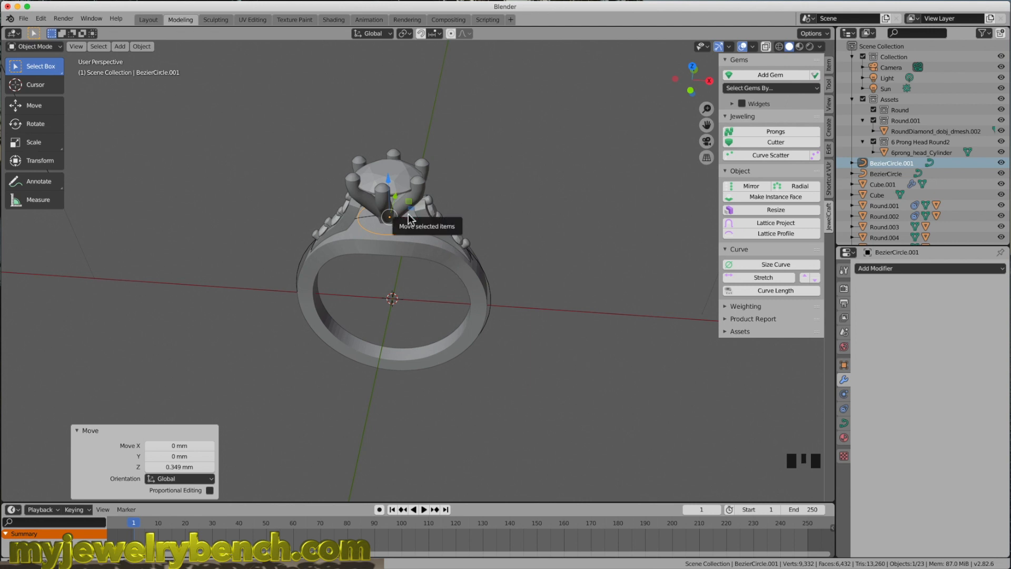
{"action": "key", "text": "s"}
{"action": "key", "text": "x"}
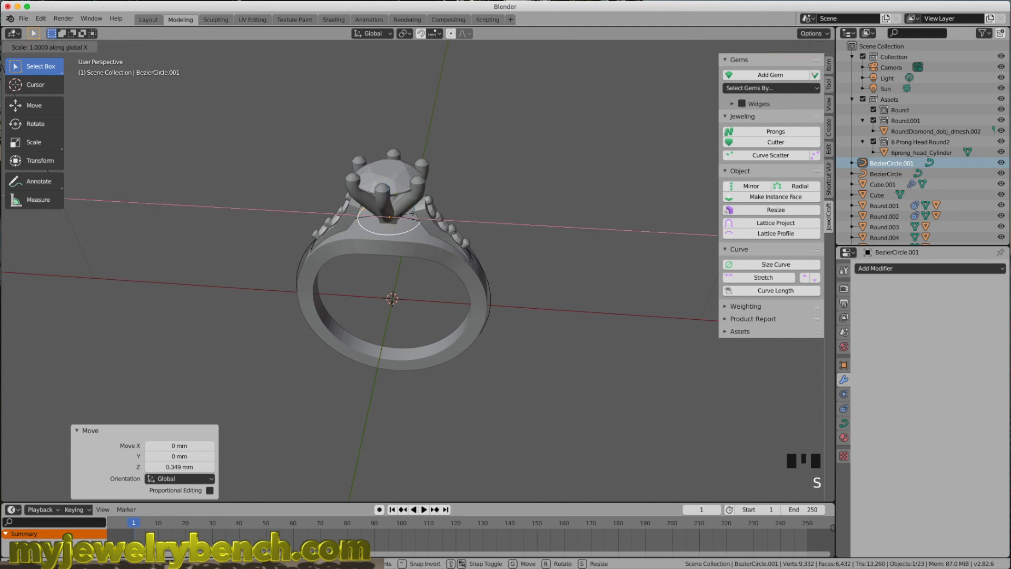
{"action": "left_click", "coordinate": [421, 219]}
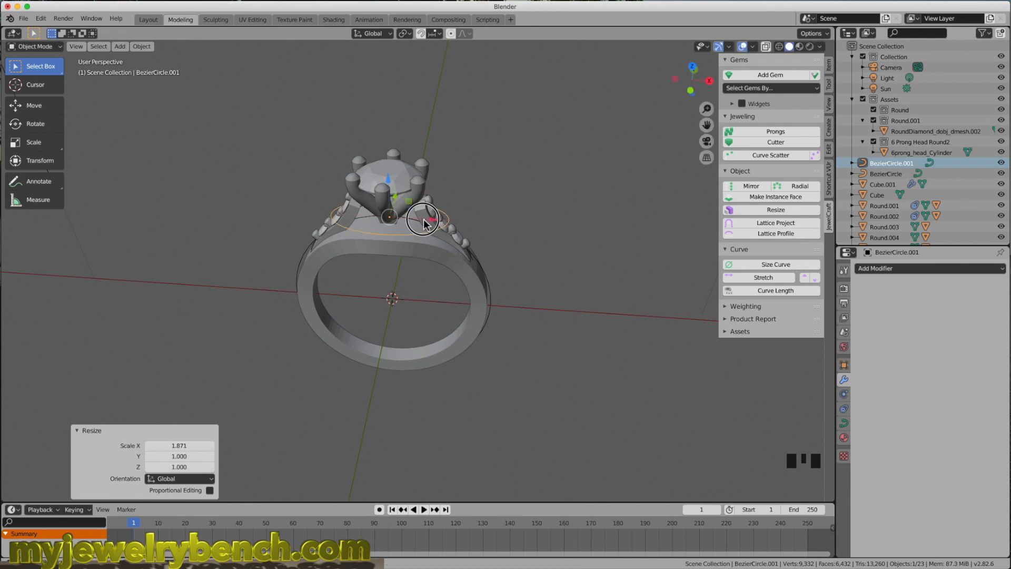
Scale the oval down slightly on all axes to fit the band's width and lower it about 0.09 mm
{"action": "middle_click_drag", "start_coordinate": [508, 232], "coordinate": [417, 219]}
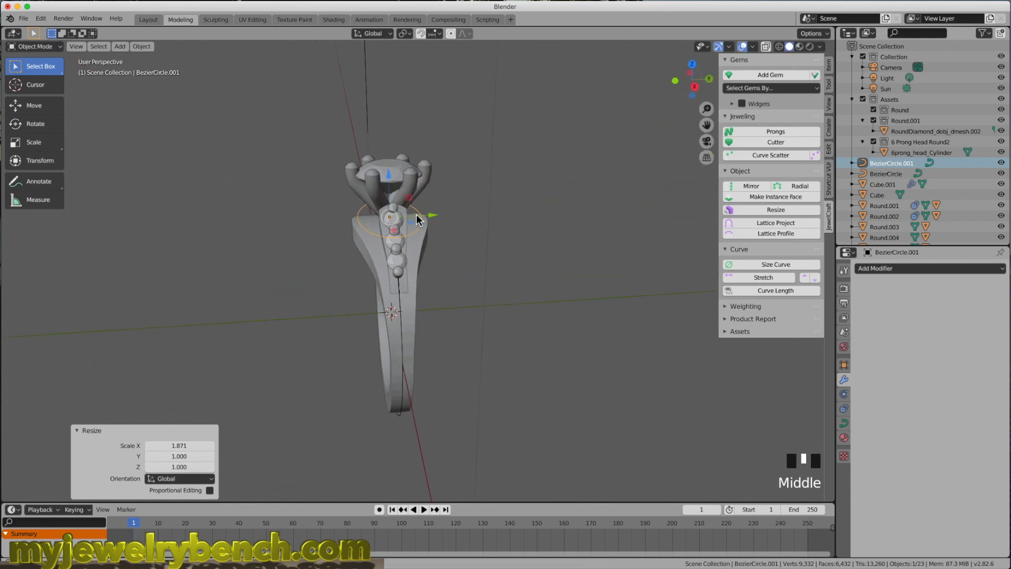
{"action": "key", "text": "s"}
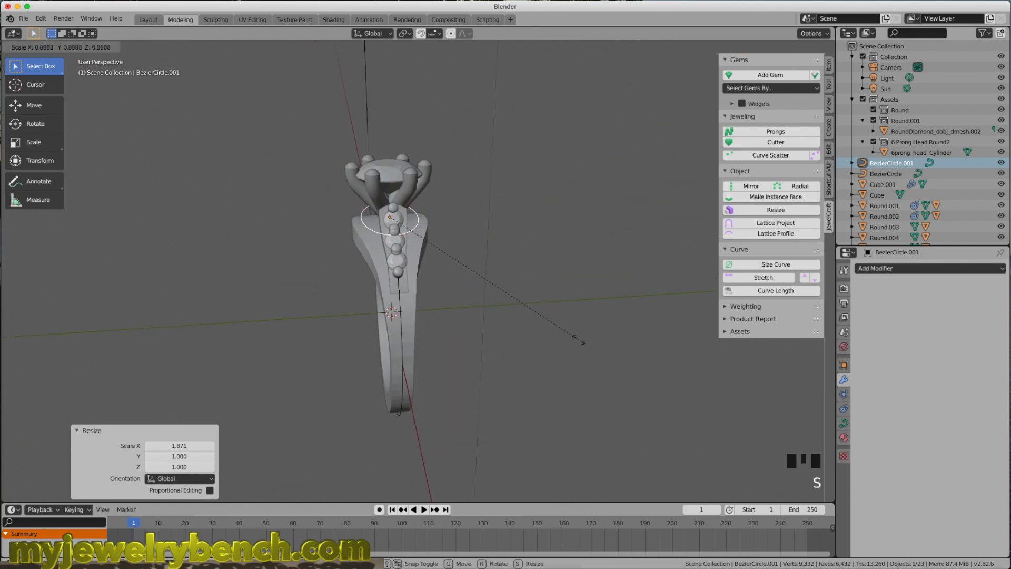
{"action": "left_click", "coordinate": [572, 331]}
{"action": "middle_click_drag", "start_coordinate": [490, 324], "coordinate": [480, 272]}
{"action": "left_click_drag", "start_coordinate": [395, 181], "coordinate": [387, 179]}
{"action": "middle_click_drag", "start_coordinate": [387, 178], "coordinate": [447, 240]}
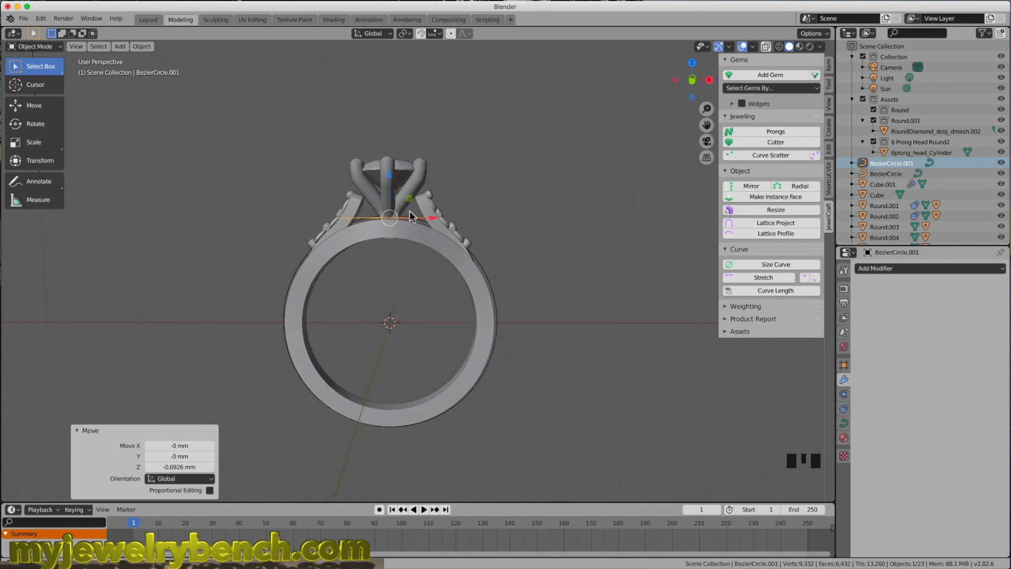
In Edit Mode, select the oval's two opposite end points at the shoulders and lower them about 0.04 mm
{"action": "middle_click_drag", "start_coordinate": [431, 225], "coordinate": [371, 251]}
{"action": "key", "text": "Tab"}
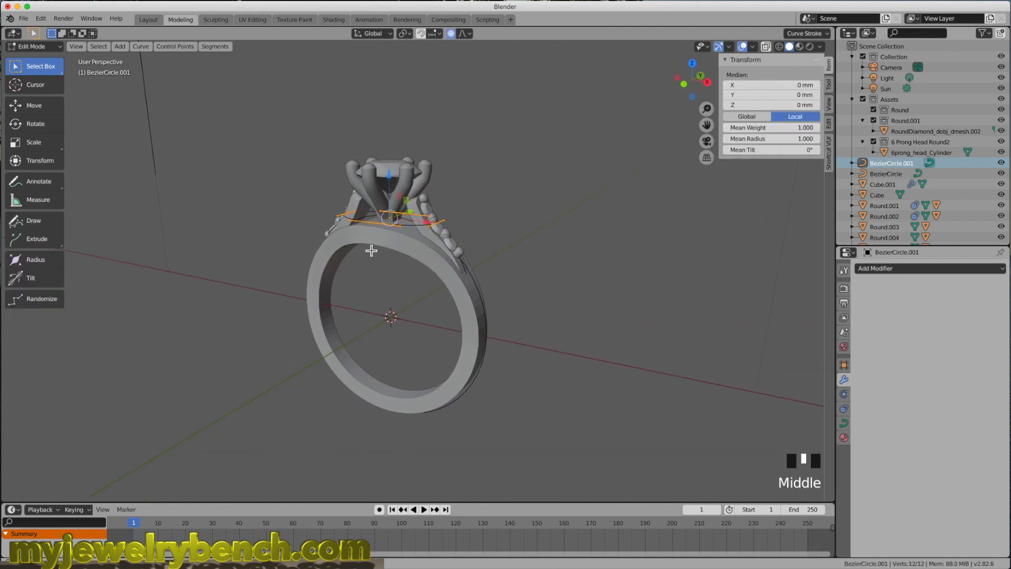
{"action": "left_click", "coordinate": [440, 225]}
{"action": "middle_click_drag", "start_coordinate": [314, 273], "coordinate": [402, 260]}
{"action": "middle_click_drag", "start_coordinate": [331, 276], "coordinate": [396, 248]}
{"action": "left_click", "coordinate": [383, 247], "text": "shift"}
{"action": "middle_click_drag", "start_coordinate": [542, 248], "coordinate": [466, 238]}
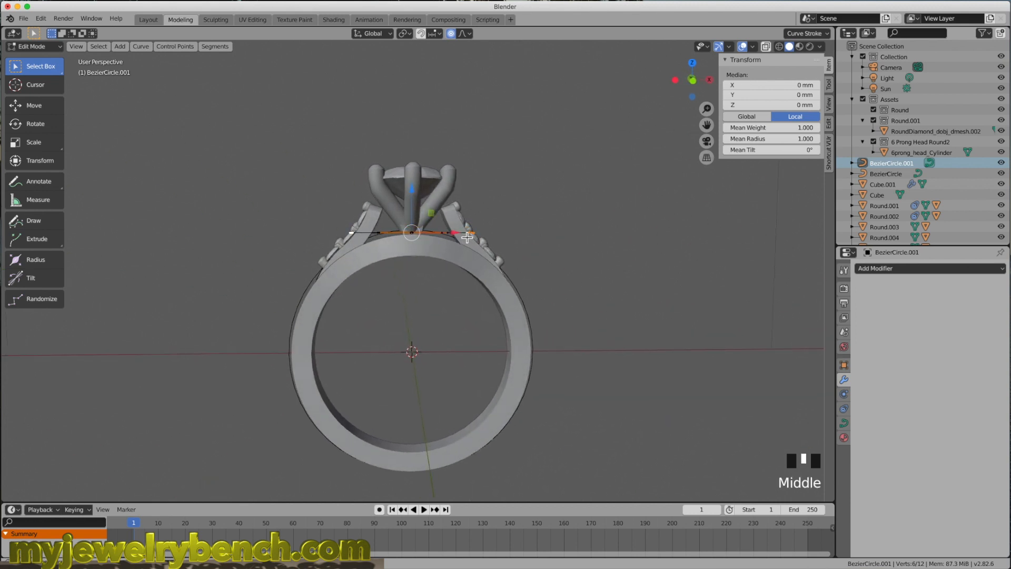
{"action": "mouse_move", "coordinate": [417, 196]}
{"action": "left_mouse_down"}
{"action": "mouse_move", "coordinate": [416, 214]}
{"action": "mouse_move", "coordinate": [418, 198]}
{"action": "left_mouse_up"}
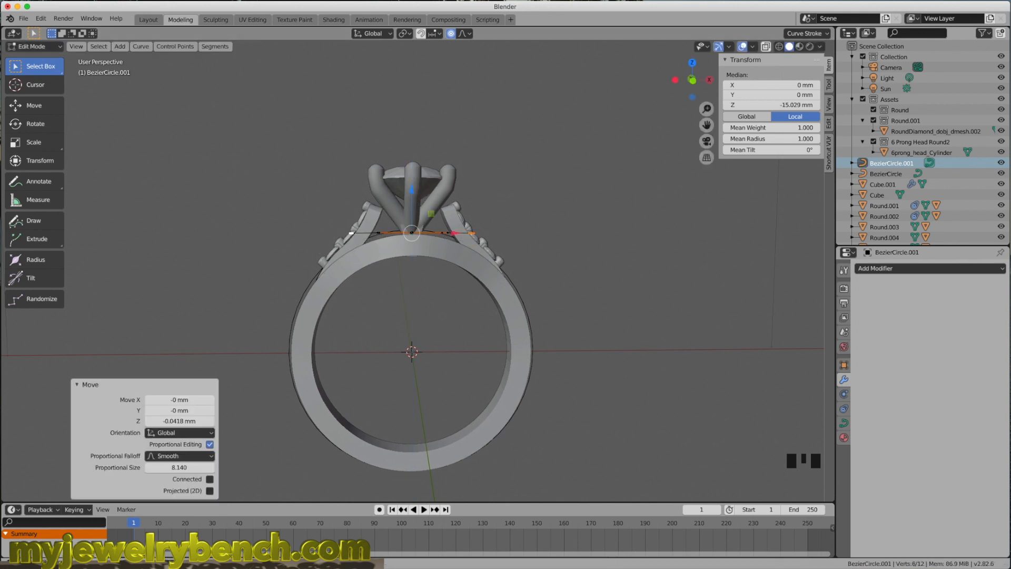
Turn off proportional editing and lower the oval's two end points toward the band, then return to Object Mode
{"action": "left_click", "coordinate": [451, 34]}
{"action": "middle_click_drag", "start_coordinate": [410, 340], "coordinate": [410, 344]}
{"action": "key", "text": "KP_1"}
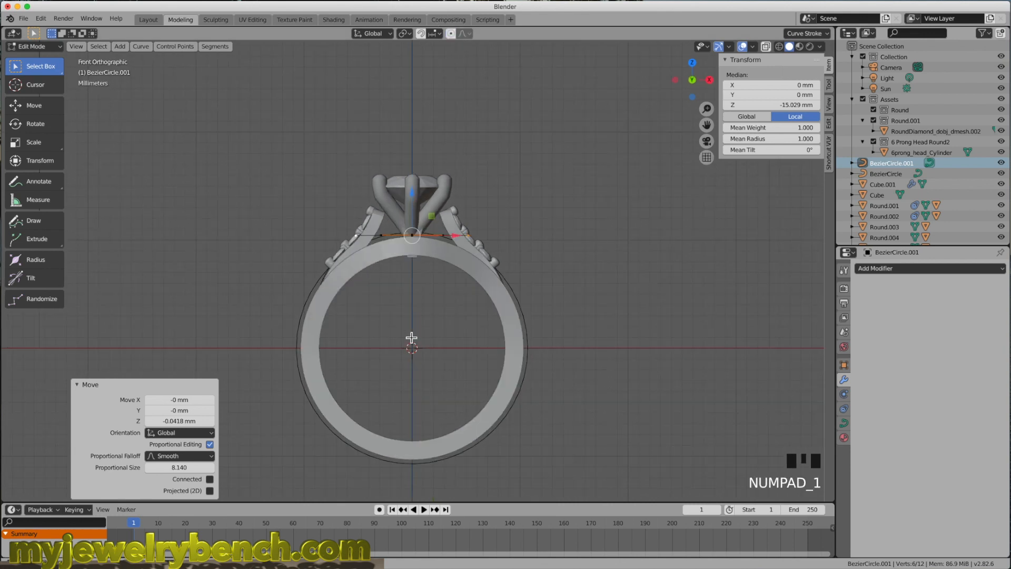
{"action": "left_click", "coordinate": [413, 196]}
{"action": "left_click_drag", "start_coordinate": [414, 196], "coordinate": [413, 217]}
{"action": "middle_click_drag", "start_coordinate": [412, 217], "coordinate": [373, 325]}
{"action": "key", "text": "Tab"}
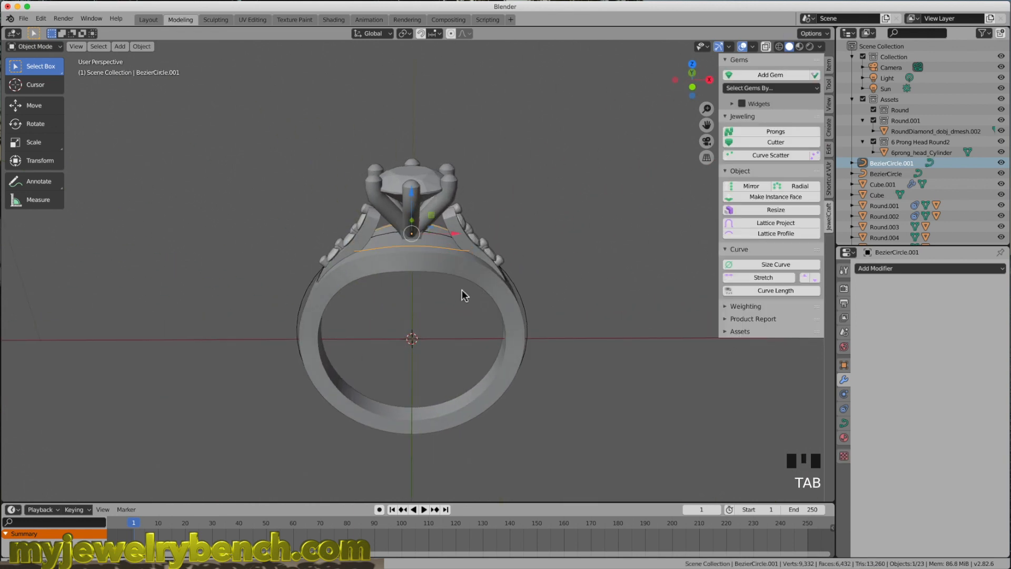
Save the ring model as a new file named jewelcraft project 2.blend in the blender Files folder
{"action": "middle_click_drag", "start_coordinate": [420, 321], "coordinate": [505, 313]}
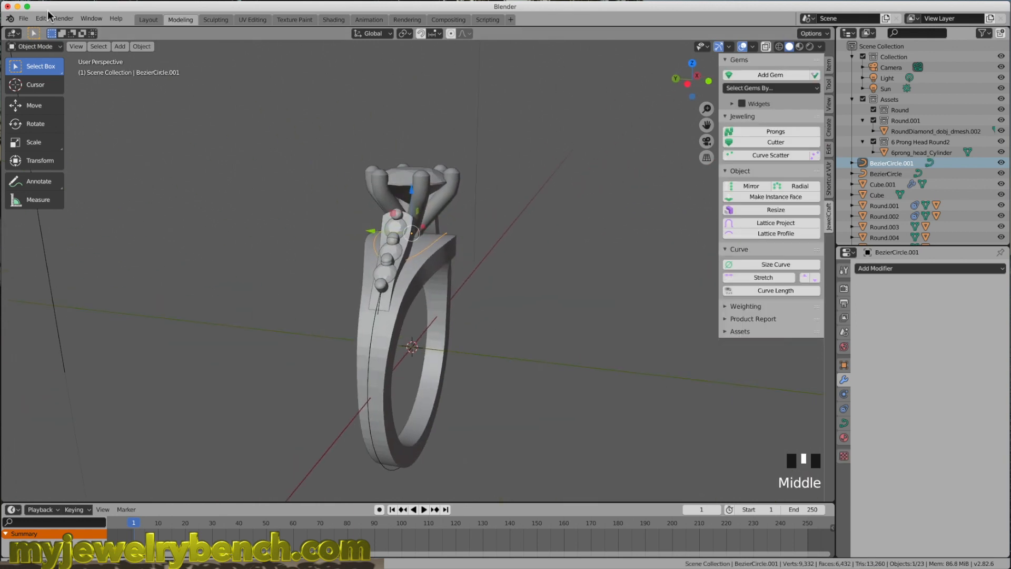
{"action": "left_click", "coordinate": [23, 18]}
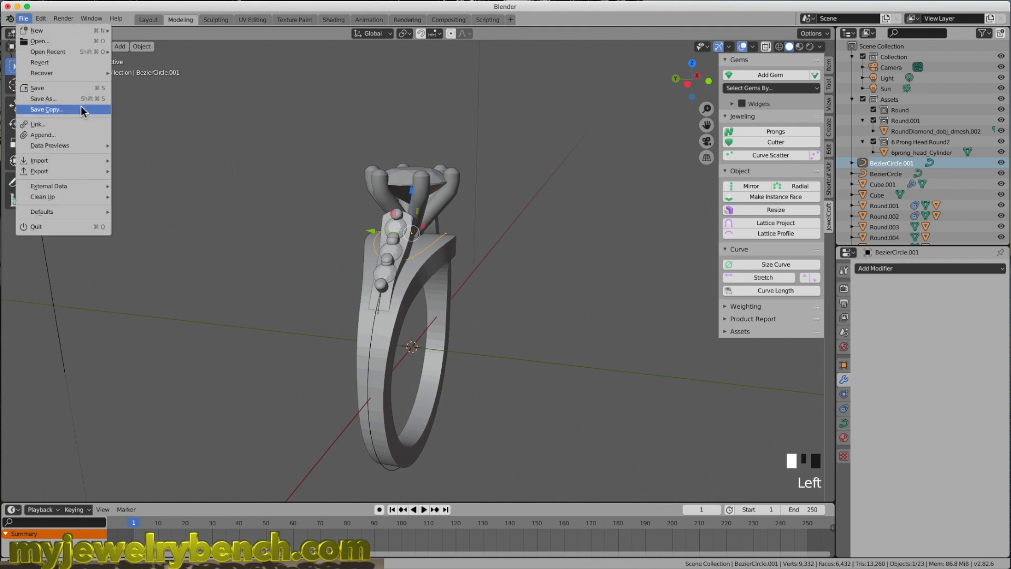
{"action": "left_click", "coordinate": [42, 99]}
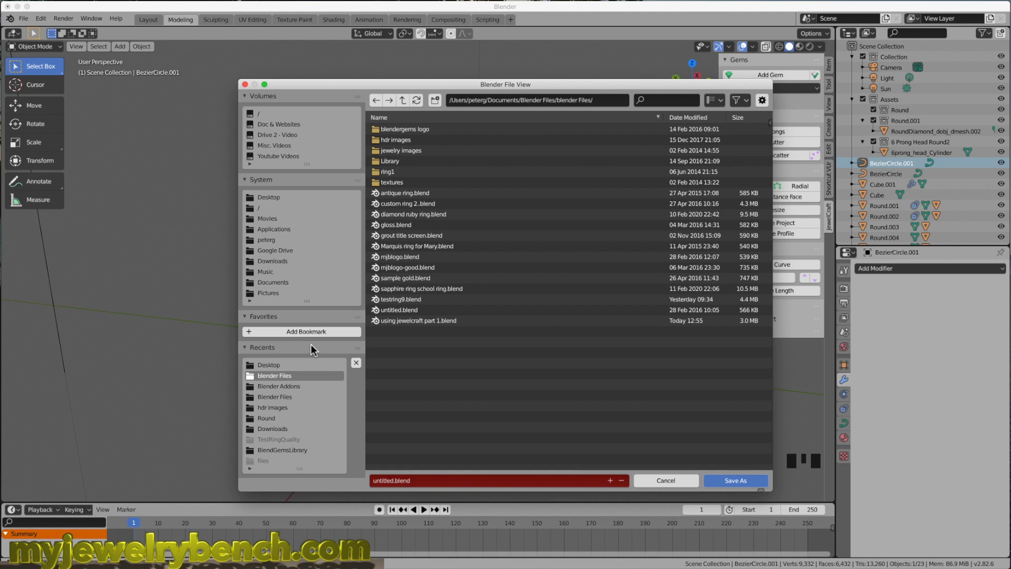
{"action": "left_click", "coordinate": [444, 481]}
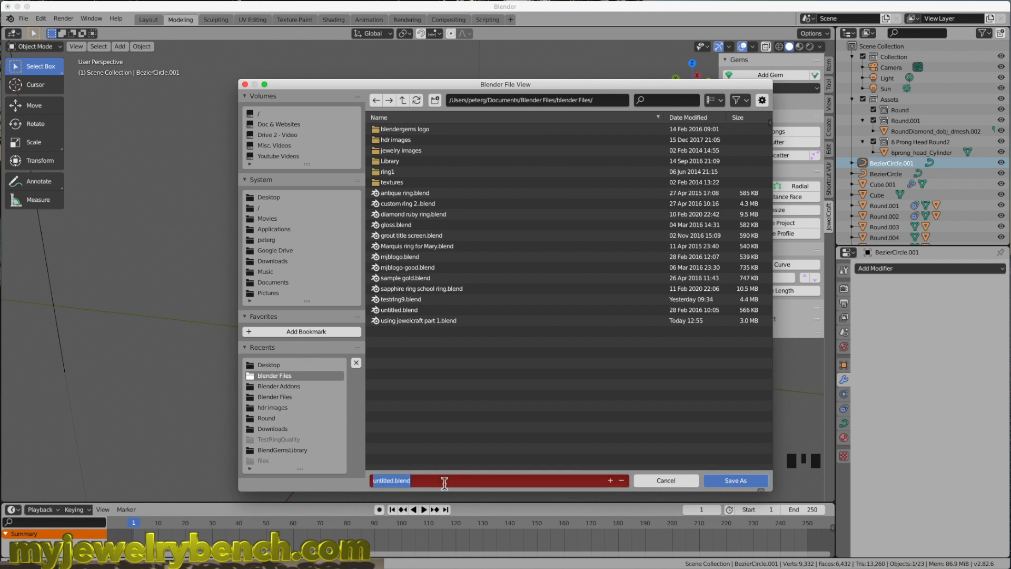
{"action": "type", "text": "jewelcraft project 2"}
{"action": "key", "text": "Return"}
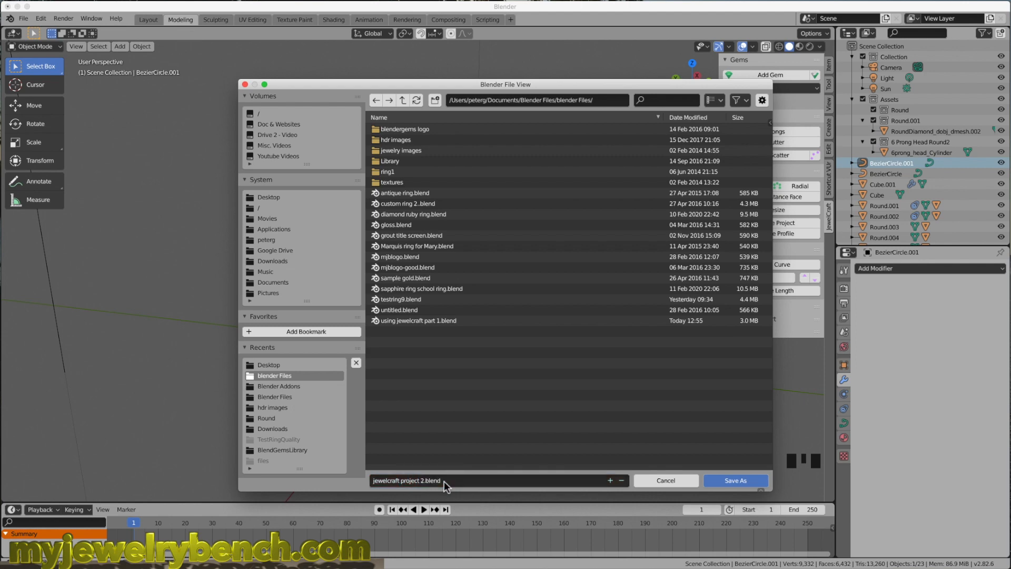
Add a new round diamond gem with a size of 1 mm
{"action": "middle_click_drag", "start_coordinate": [466, 300], "coordinate": [367, 246]}
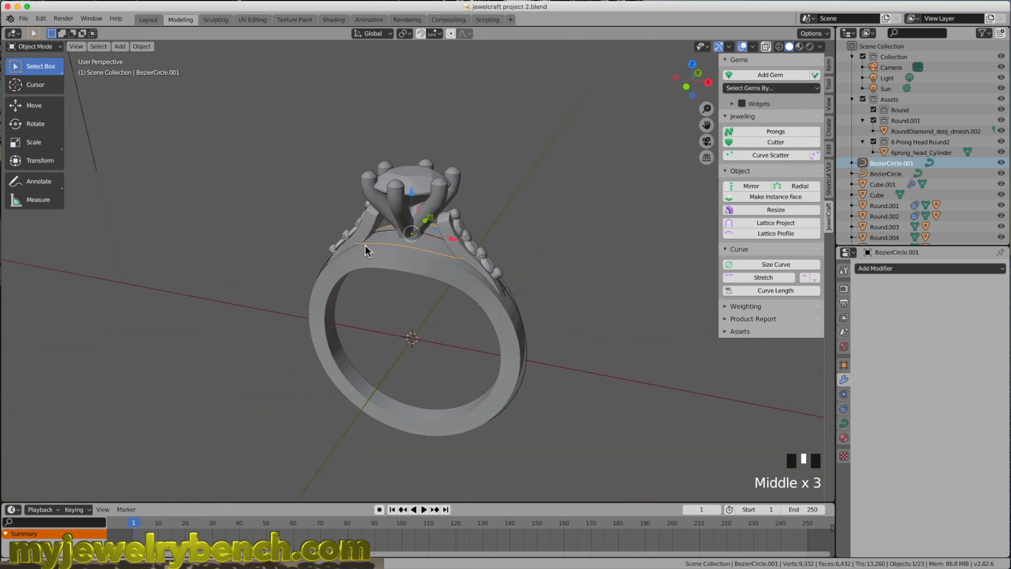
{"action": "middle_click_drag", "start_coordinate": [425, 267], "coordinate": [450, 255]}
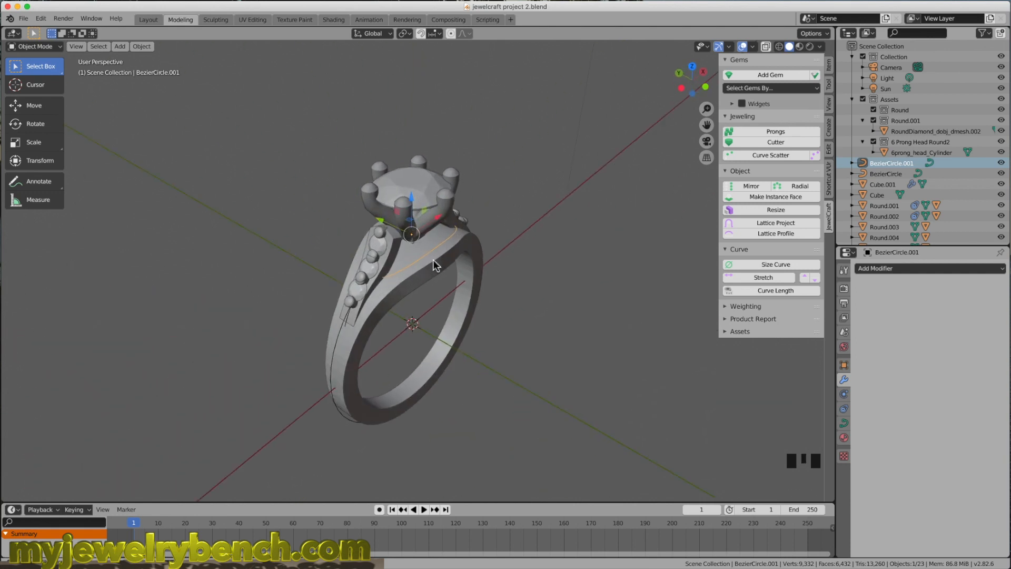
{"action": "mouse_move", "coordinate": [434, 263]}
{"action": "middle_mouse_down"}
{"action": "mouse_move", "coordinate": [451, 253]}
{"action": "mouse_move", "coordinate": [425, 259]}
{"action": "middle_mouse_up"}
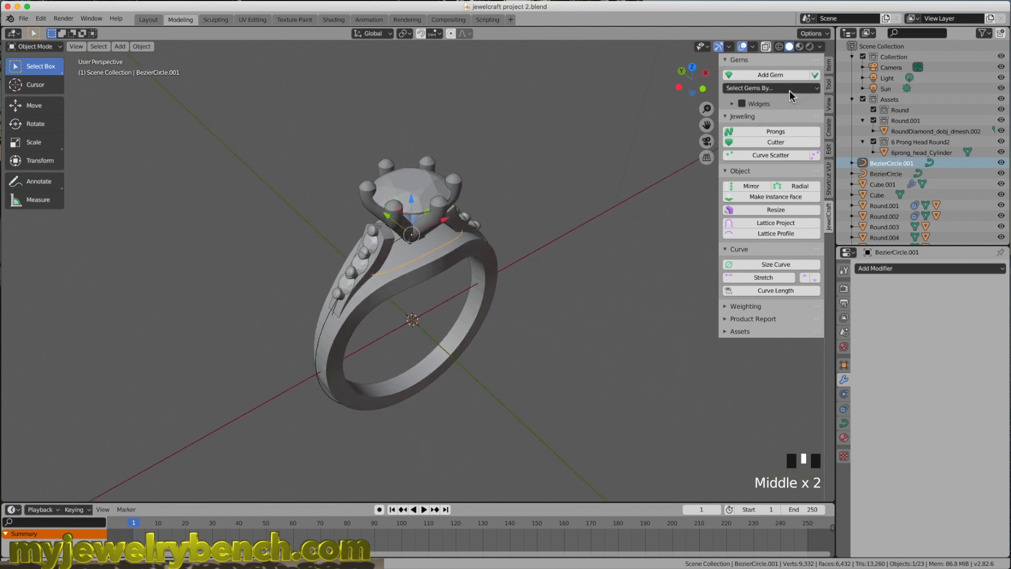
{"action": "left_click", "coordinate": [777, 77]}
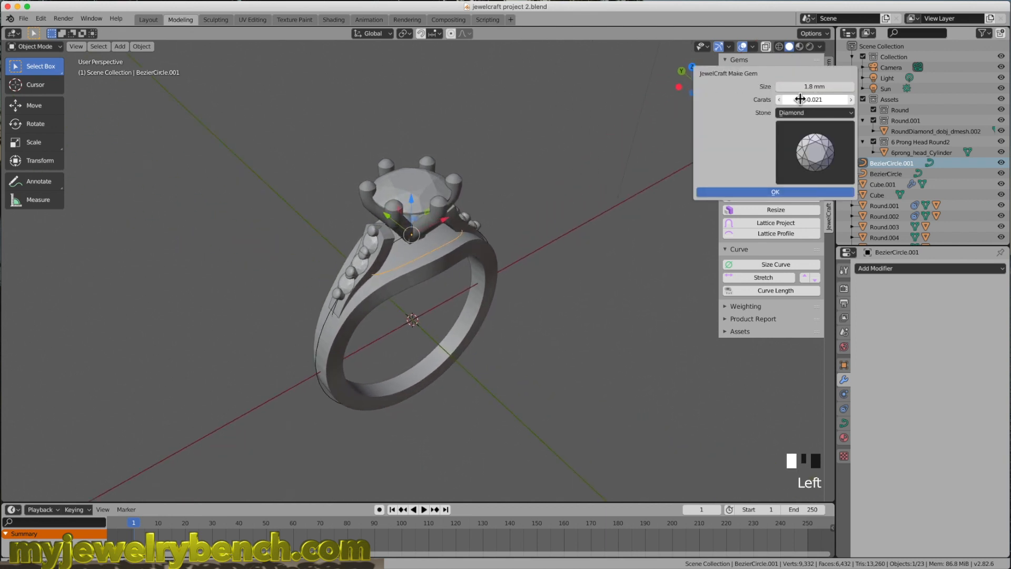
{"action": "left_click", "coordinate": [831, 89]}
{"action": "type", "text": "1.0"}
{"action": "key", "text": "Return"}
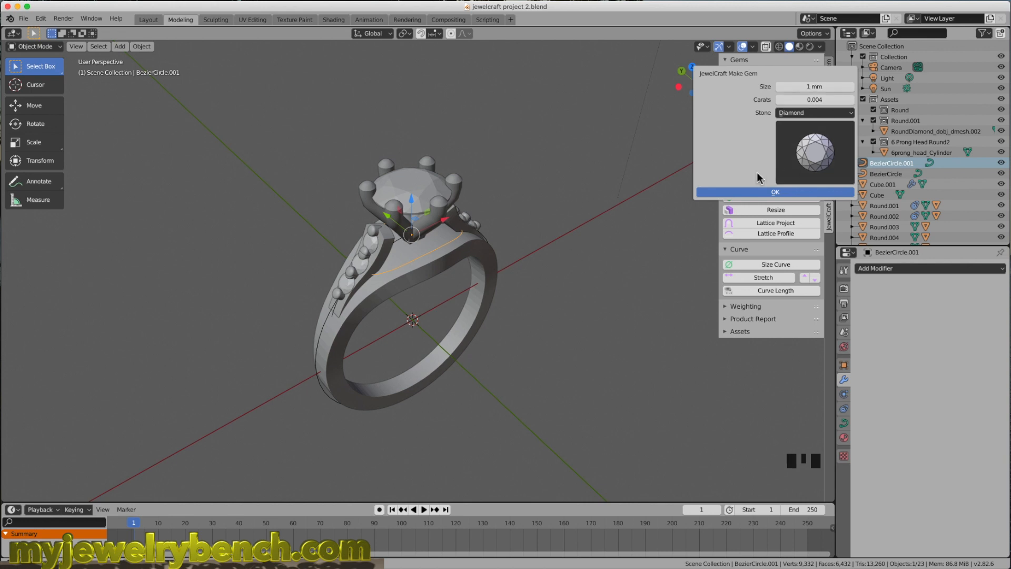
{"action": "left_click", "coordinate": [777, 193]}
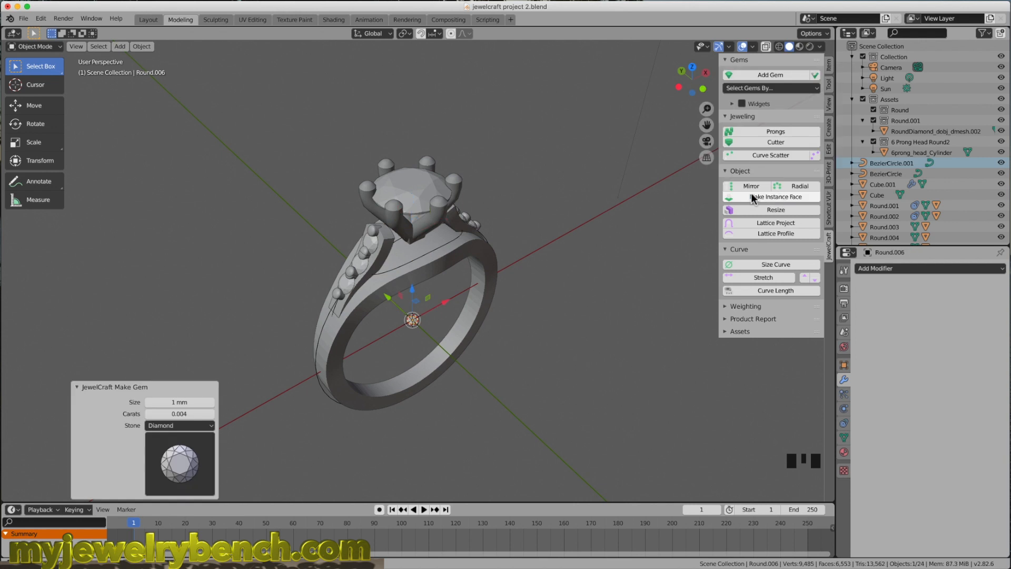
Add the oval rail curve to the selection with the new gem and scatter the gem along it with Curve Scatter
{"action": "middle_click_drag", "start_coordinate": [411, 317], "coordinate": [412, 322]}
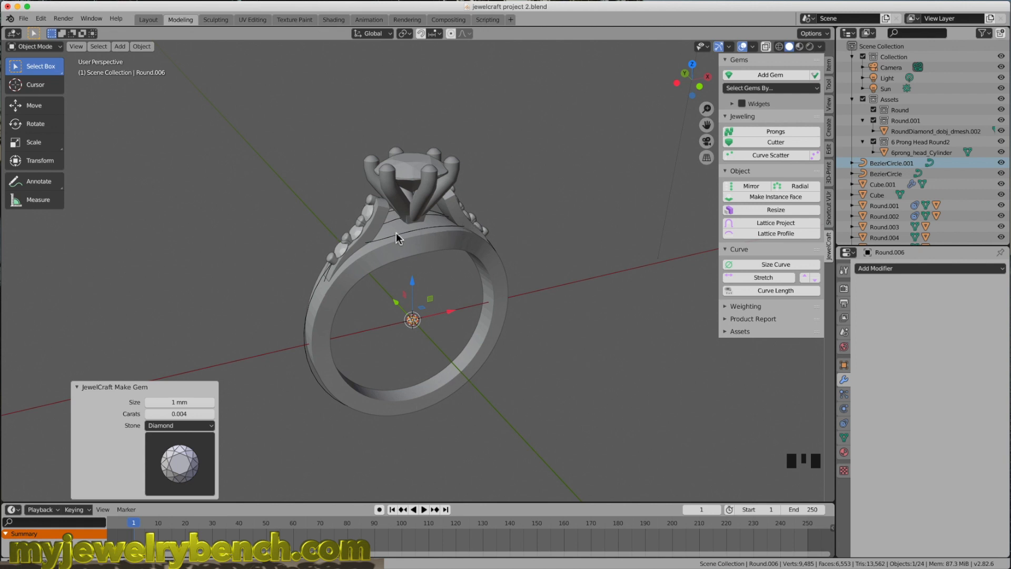
{"action": "middle_click_drag", "start_coordinate": [451, 222], "coordinate": [415, 215]}
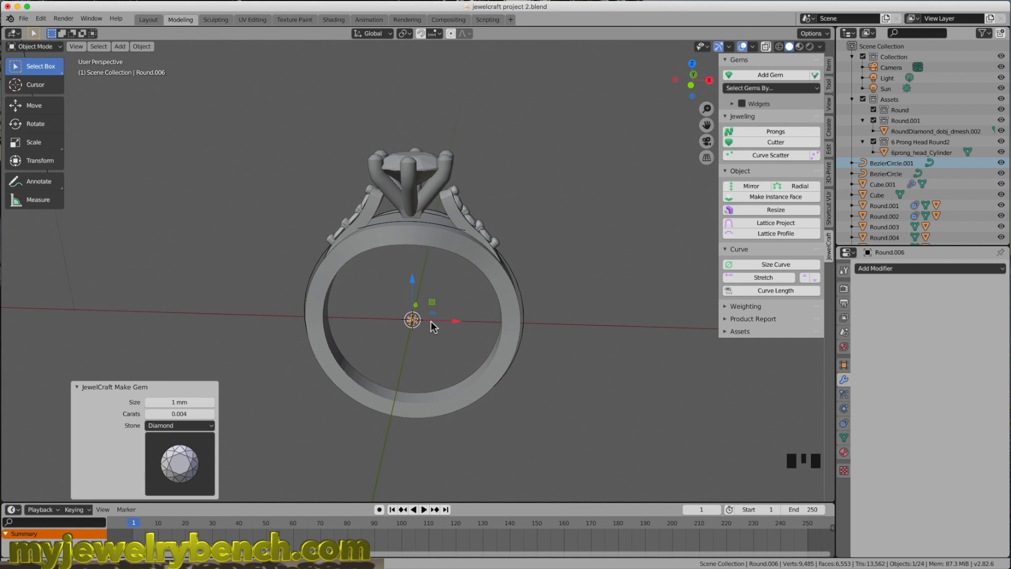
{"action": "scroll", "coordinate": [409, 330], "scroll_direction": "up", "scroll_amount": 3}
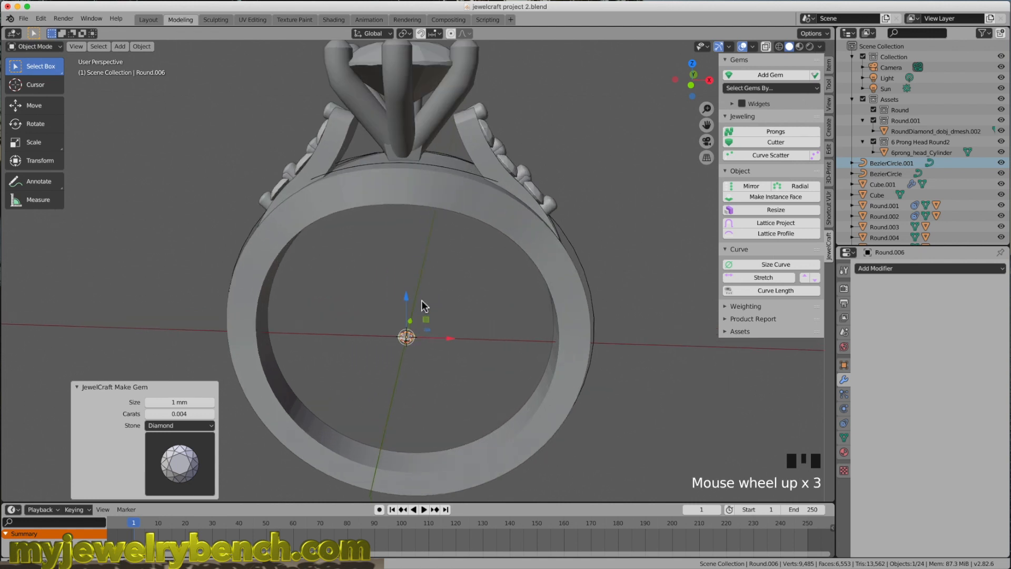
{"action": "scroll", "coordinate": [405, 368], "scroll_direction": "down", "scroll_amount": 3}
{"action": "scroll", "coordinate": [422, 232], "scroll_direction": "up", "scroll_amount": 1}
{"action": "scroll", "coordinate": [422, 231], "scroll_direction": "up", "scroll_amount": 2}
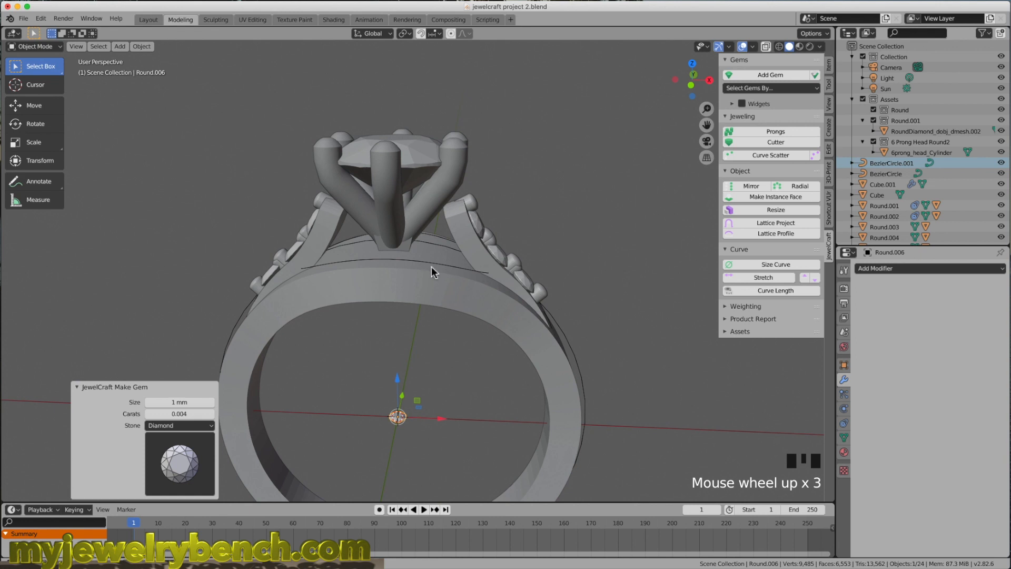
{"action": "left_click", "coordinate": [464, 272], "text": "shift"}
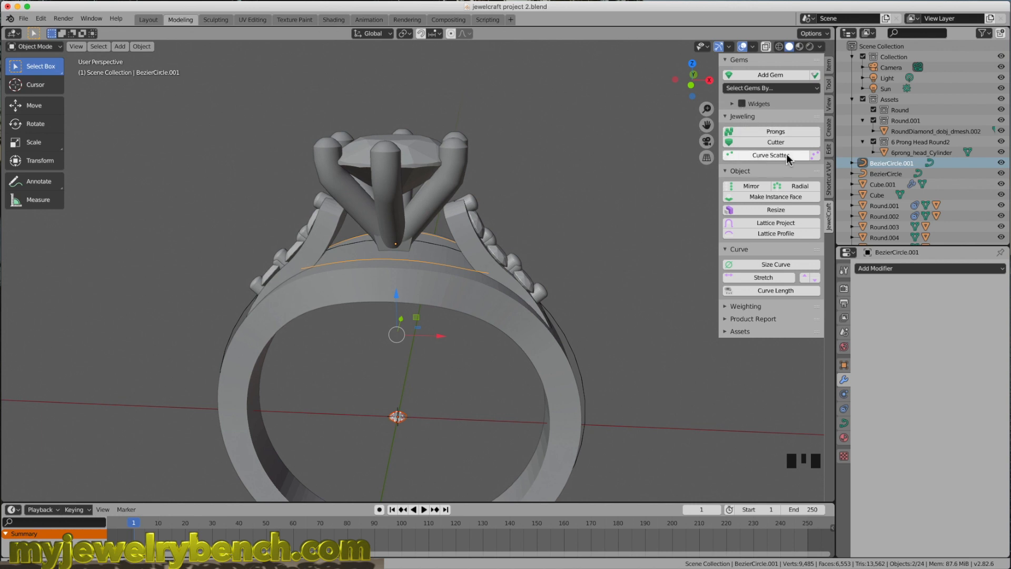
{"action": "left_click", "coordinate": [778, 155]}
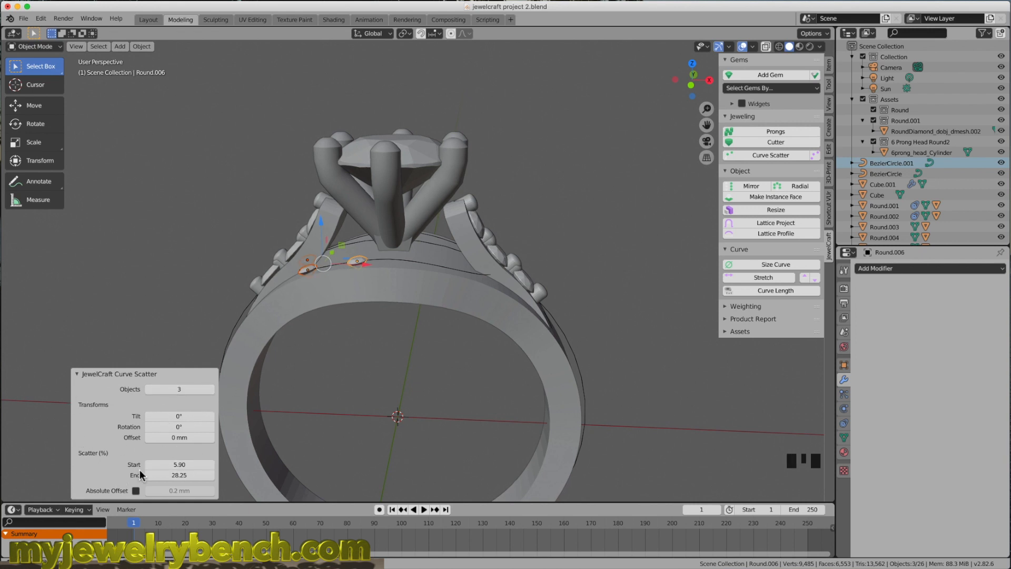
Set the scatter range to start at -12.80 and end at 4.10 percent along the oval
{"action": "left_click_drag", "start_coordinate": [181, 464], "coordinate": [143, 465]}
{"action": "middle_click_drag", "start_coordinate": [368, 419], "coordinate": [290, 446]}
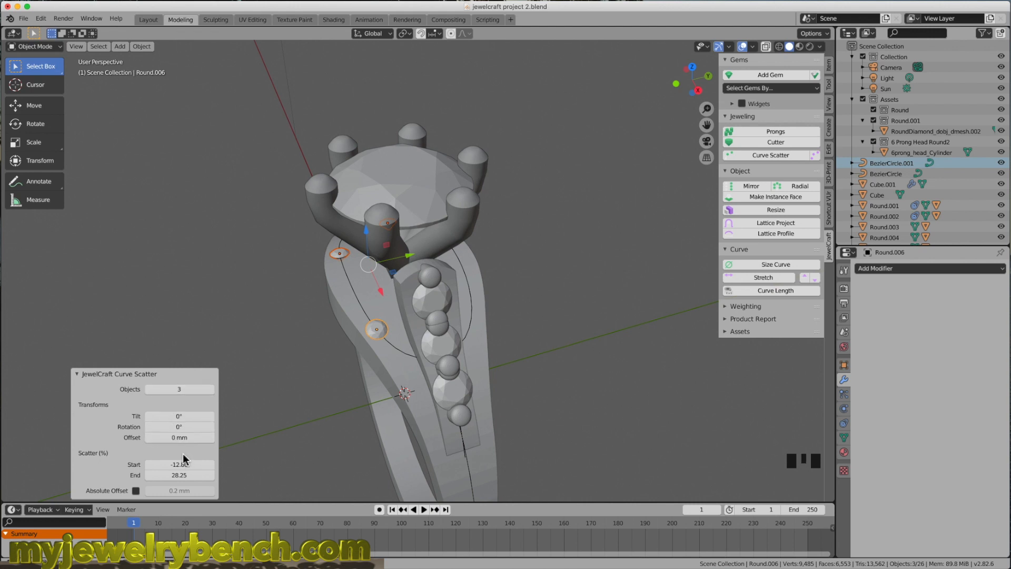
{"action": "left_click_drag", "start_coordinate": [170, 475], "coordinate": [211, 476]}
{"action": "middle_click_drag", "start_coordinate": [384, 424], "coordinate": [516, 394]}
Raise the scattered gem count to 6 and extend the scatter end to 12.85 percent, spreading the row evenly across the front
{"action": "left_click", "coordinate": [211, 389]}
{"action": "left_click", "coordinate": [211, 389]}
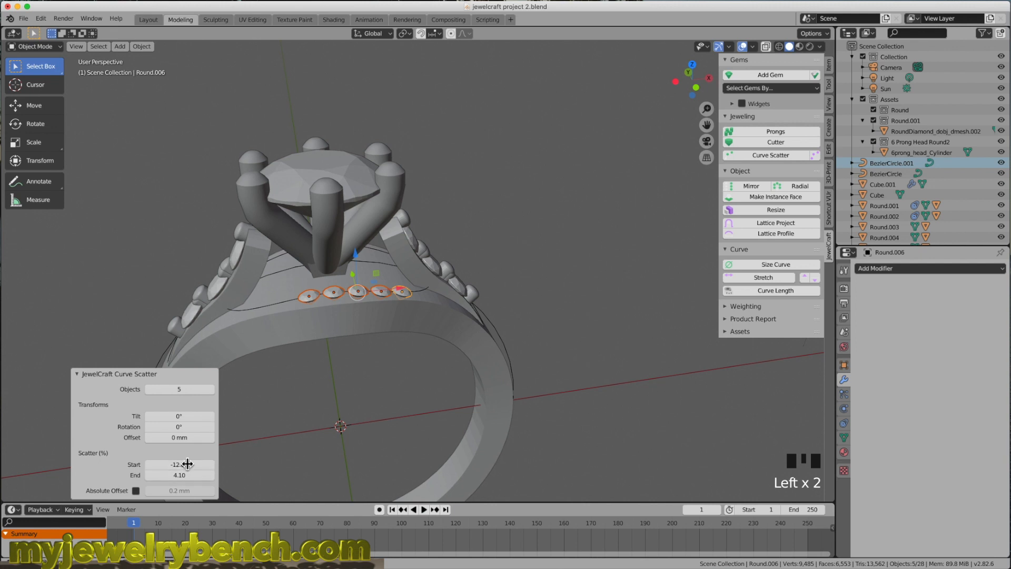
{"action": "left_click", "coordinate": [211, 390]}
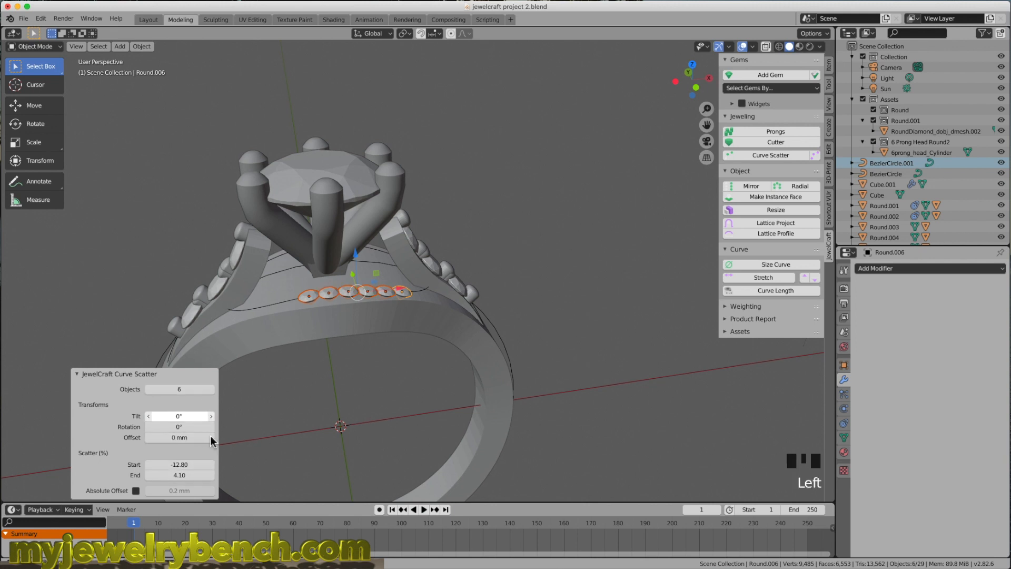
{"action": "left_click", "coordinate": [189, 475]}
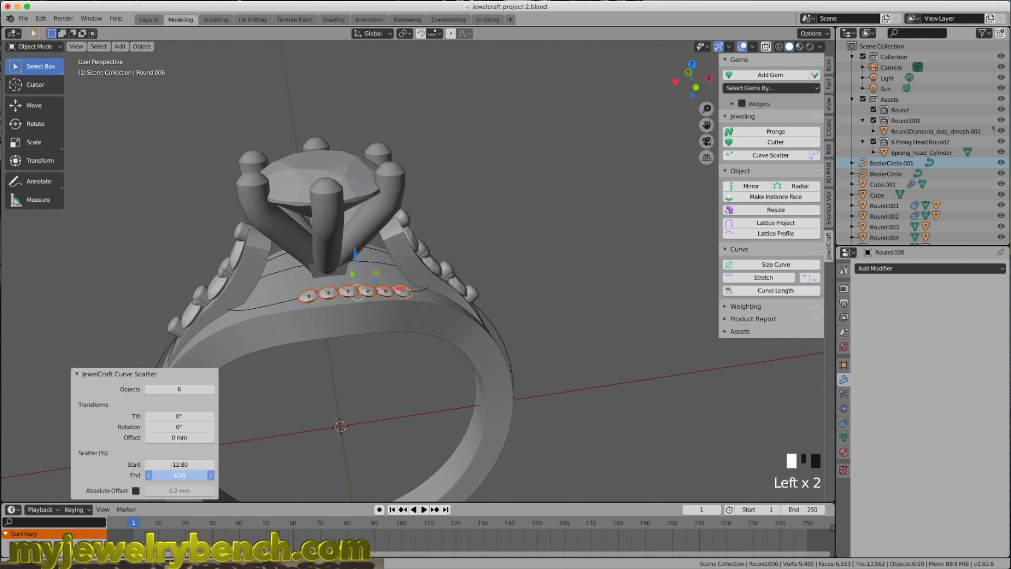
{"action": "key", "text": "KP_1"}
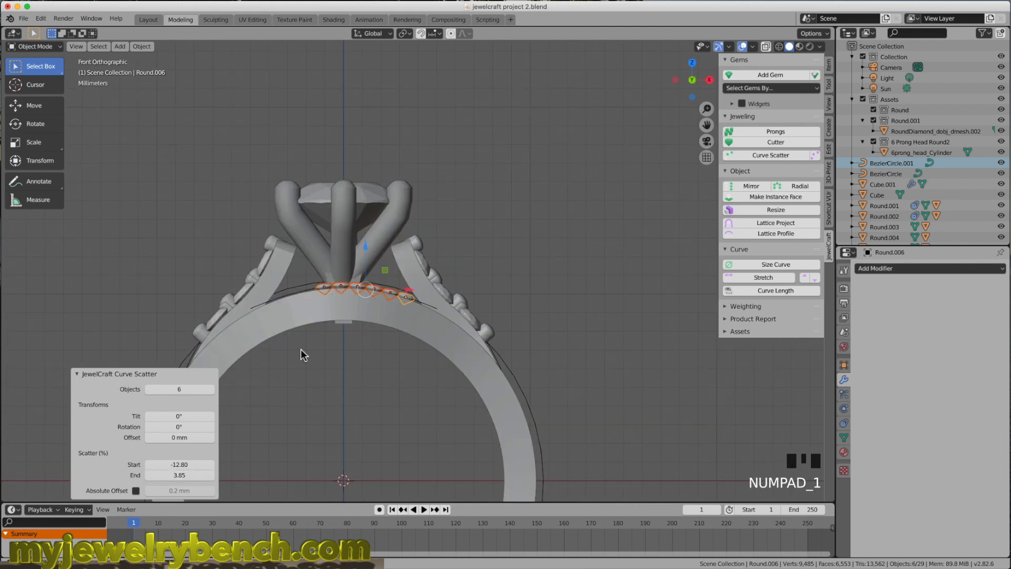
{"action": "left_click_drag", "start_coordinate": [196, 475], "coordinate": [242, 475]}
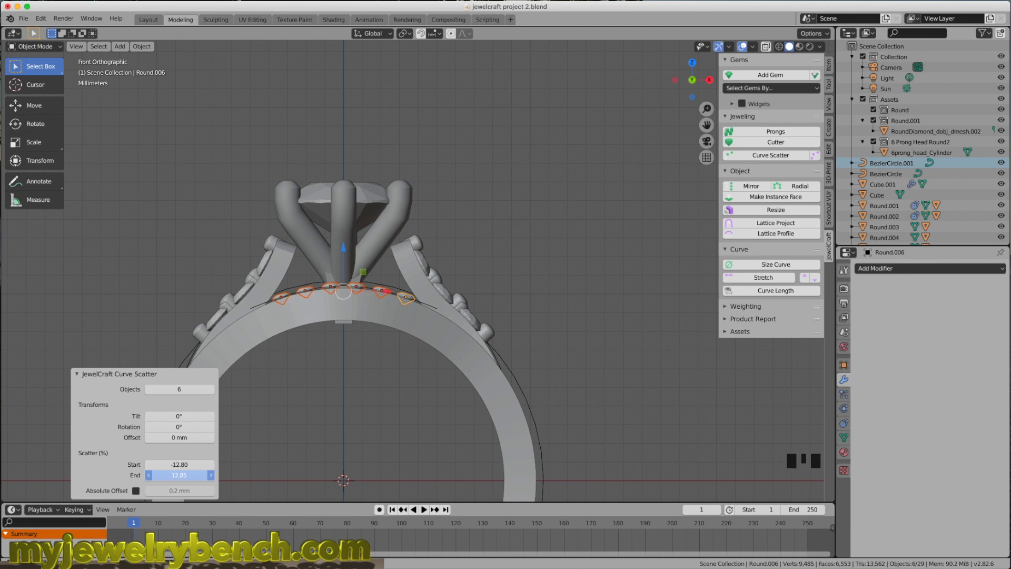
Examine the placement and spacing of the scattered gem row below the head from several angles
{"action": "middle_click_drag", "start_coordinate": [378, 367], "coordinate": [450, 332]}
{"action": "scroll", "coordinate": [446, 402], "scroll_direction": "down", "scroll_amount": 2}
{"action": "scroll", "coordinate": [450, 332], "scroll_direction": "down", "scroll_amount": 3}
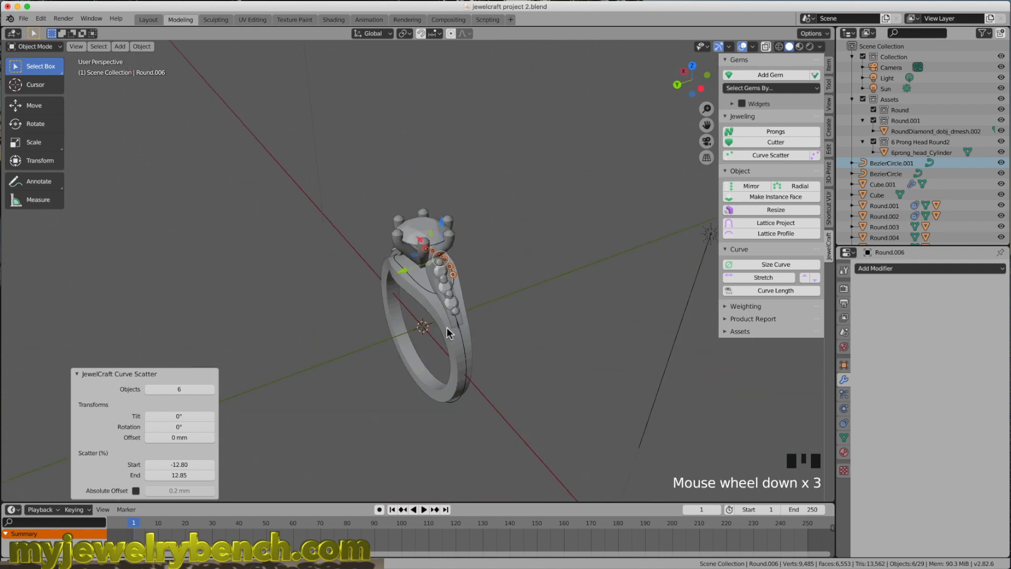
{"action": "scroll", "coordinate": [452, 273], "scroll_direction": "up", "scroll_amount": 3}
{"action": "middle_click_drag", "start_coordinate": [451, 272], "coordinate": [336, 245]}
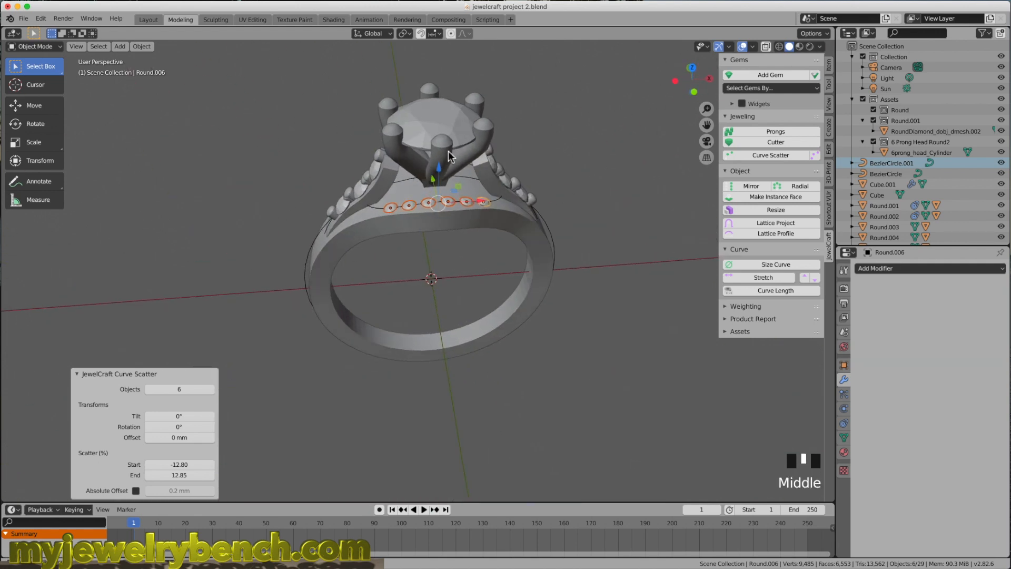
{"action": "scroll", "coordinate": [446, 156], "scroll_direction": "up", "scroll_amount": 3}
{"action": "middle_click_drag", "start_coordinate": [444, 157], "coordinate": [391, 227]}
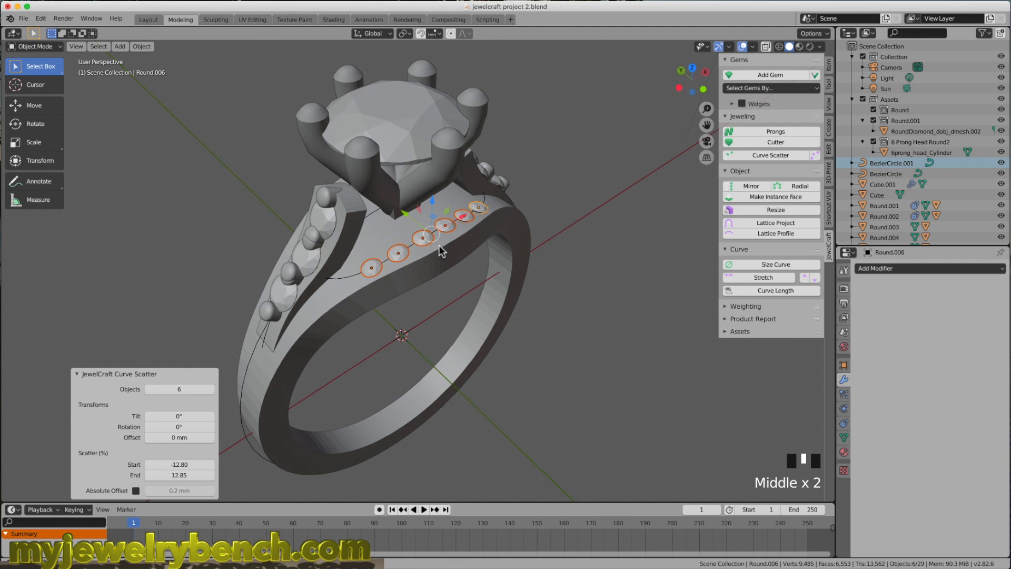
{"action": "middle_click_drag", "start_coordinate": [401, 263], "coordinate": [431, 187]}
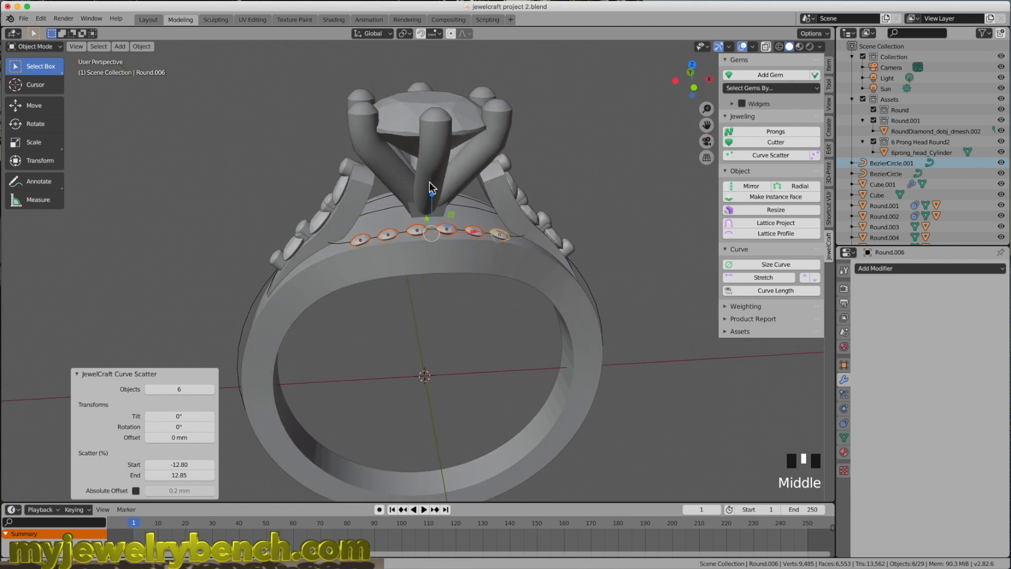
Select the oval rail curve and scale it uniformly to 0.949, drawing the gem row inward on the band
{"action": "left_click", "coordinate": [424, 195]}
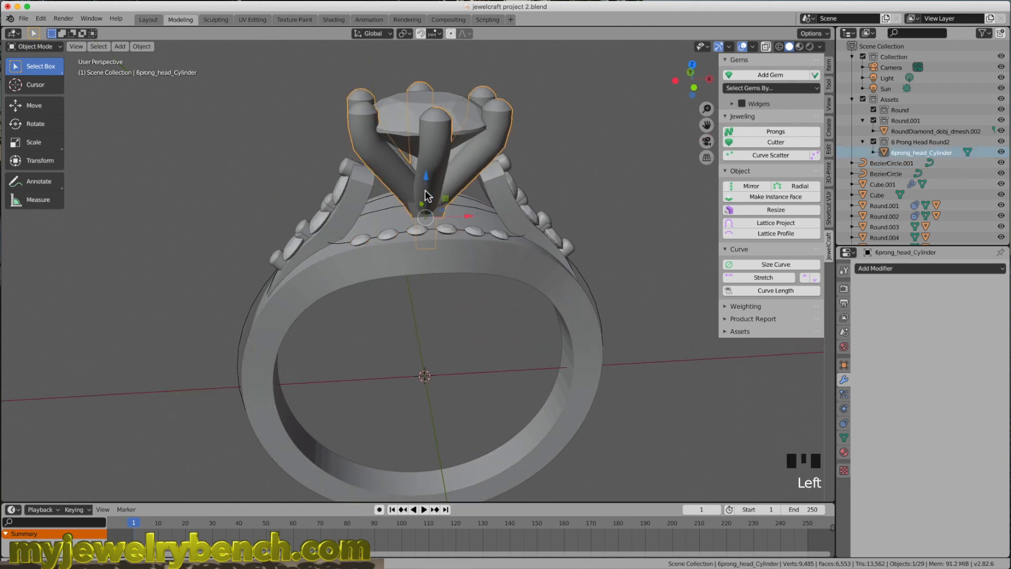
{"action": "middle_click_drag", "start_coordinate": [425, 193], "coordinate": [440, 240]}
{"action": "left_click", "coordinate": [438, 237]}
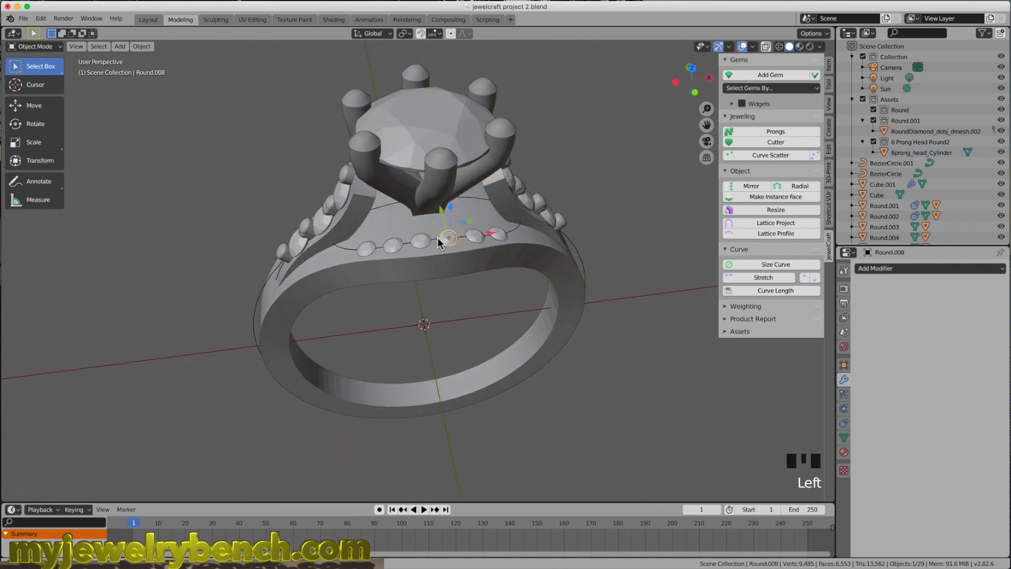
{"action": "left_click", "coordinate": [349, 248]}
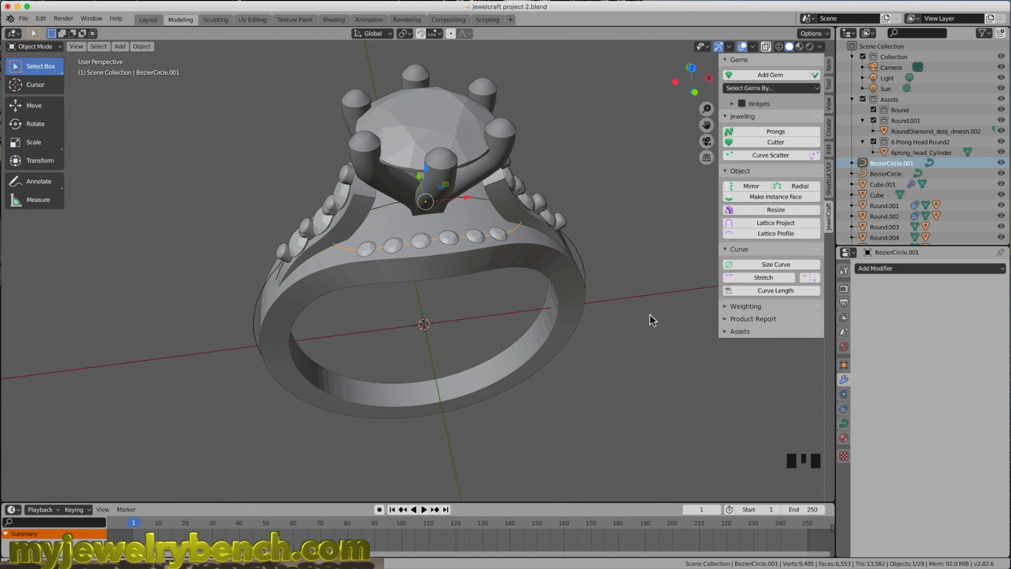
{"action": "key", "text": "s"}
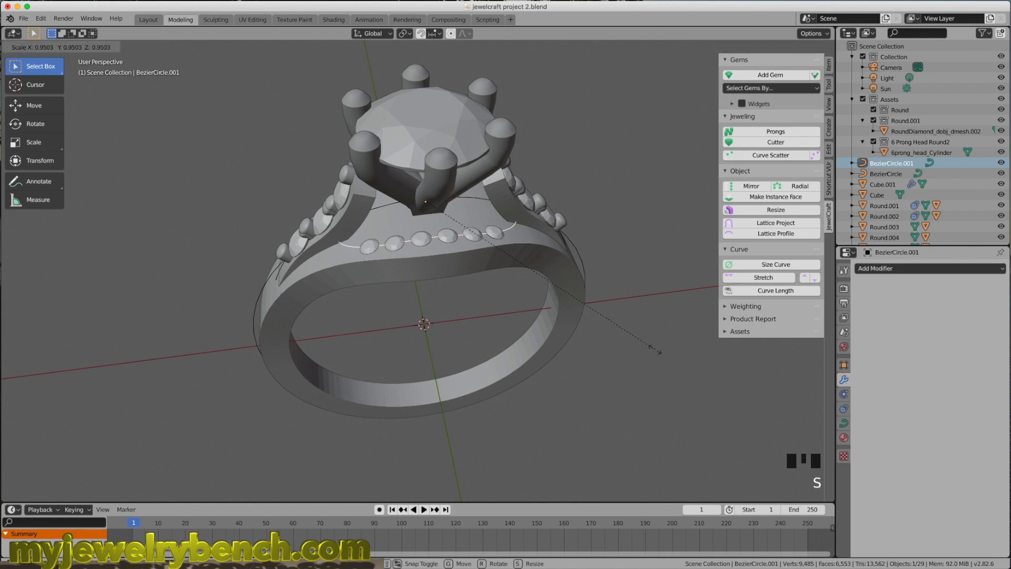
{"action": "left_click", "coordinate": [639, 349]}
{"action": "middle_click_drag", "start_coordinate": [531, 241], "coordinate": [516, 213]}
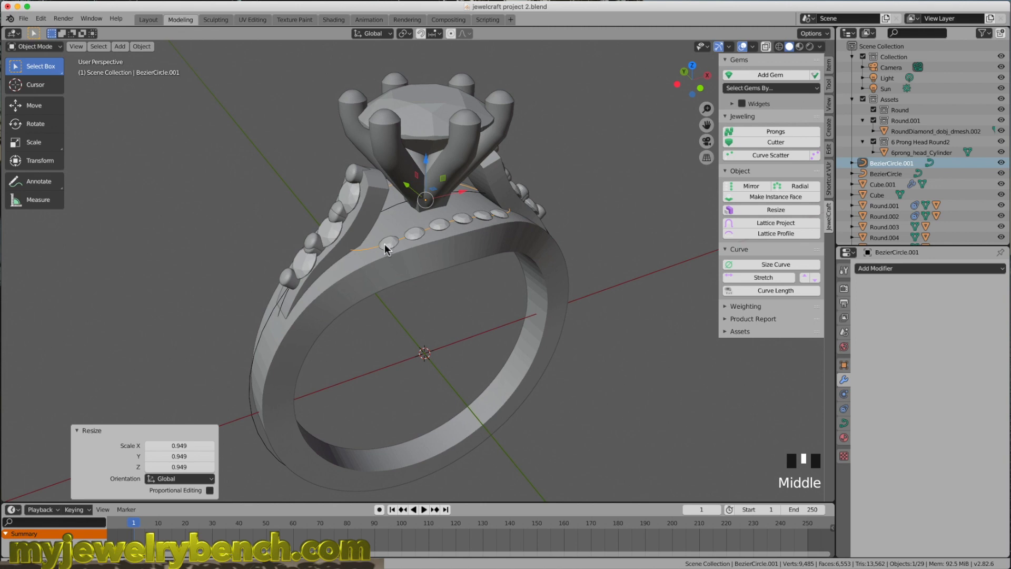
Select all six small gems along the oval's front and generate prongs for them, two per gem
{"action": "middle_click_drag", "start_coordinate": [495, 235], "coordinate": [361, 233]}
{"action": "left_click", "coordinate": [360, 235]}
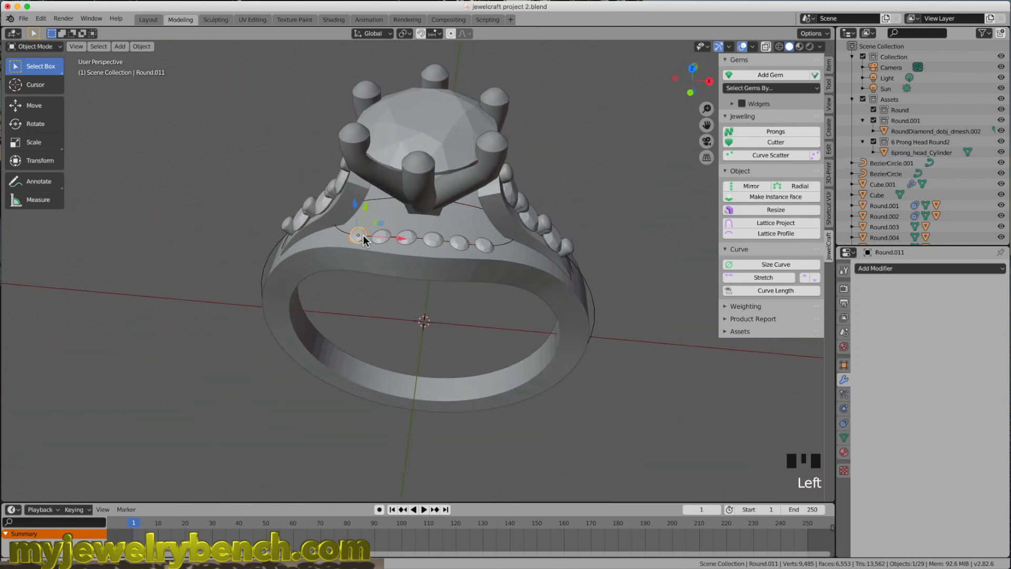
{"action": "left_click", "coordinate": [382, 238], "text": "shift"}
{"action": "left_click", "coordinate": [408, 238], "text": "shift"}
{"action": "left_click", "coordinate": [433, 240], "text": "shift"}
{"action": "left_click", "coordinate": [459, 242], "text": "shift"}
{"action": "left_click", "coordinate": [485, 245], "text": "shift"}
{"action": "middle_click_drag", "start_coordinate": [336, 233], "coordinate": [481, 271]}
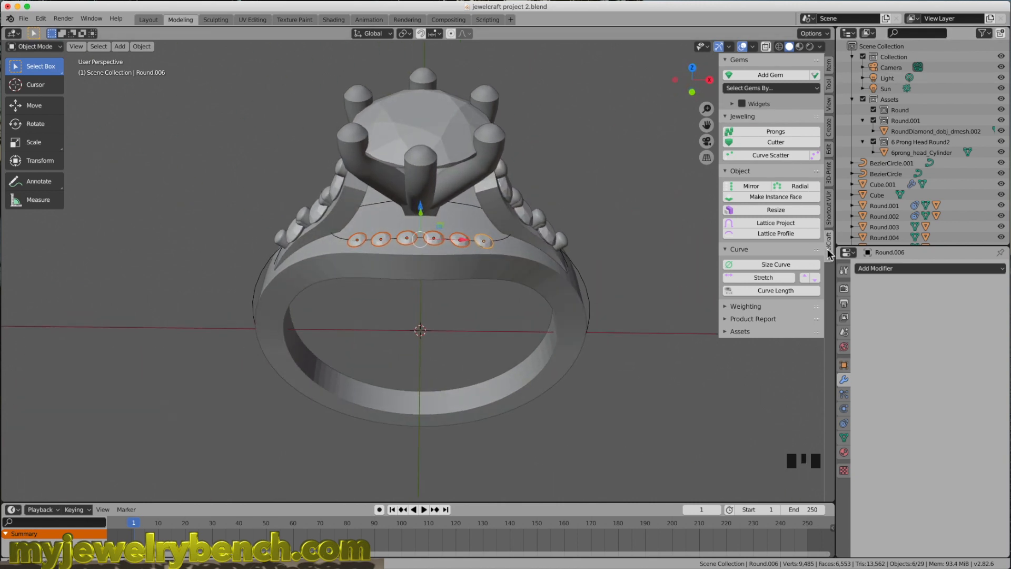
{"action": "left_click", "coordinate": [766, 133]}
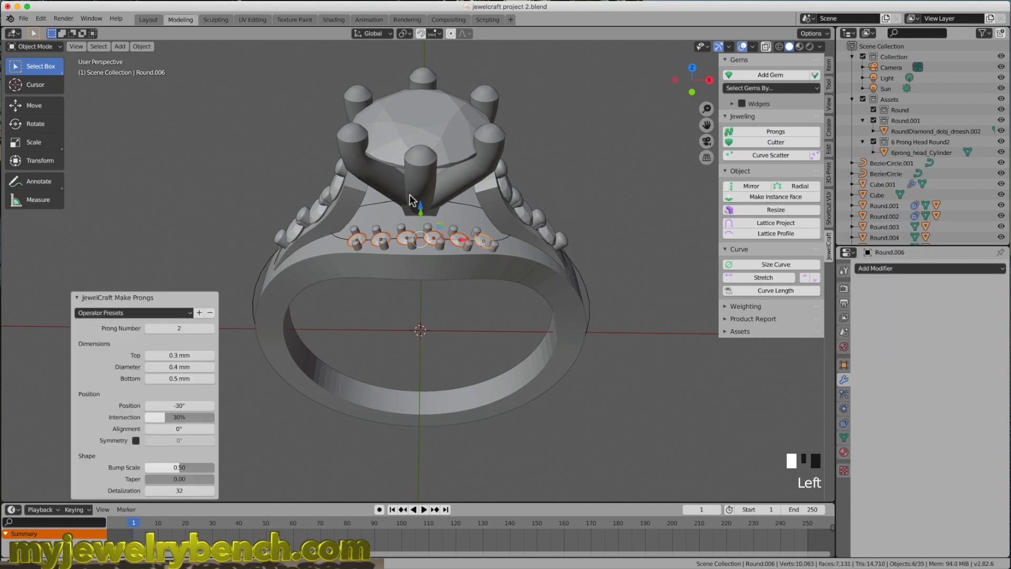
Set the rail gems' prongs to three per gem and change their position angle to 61°
{"action": "middle_click_drag", "start_coordinate": [430, 216], "coordinate": [445, 221]}
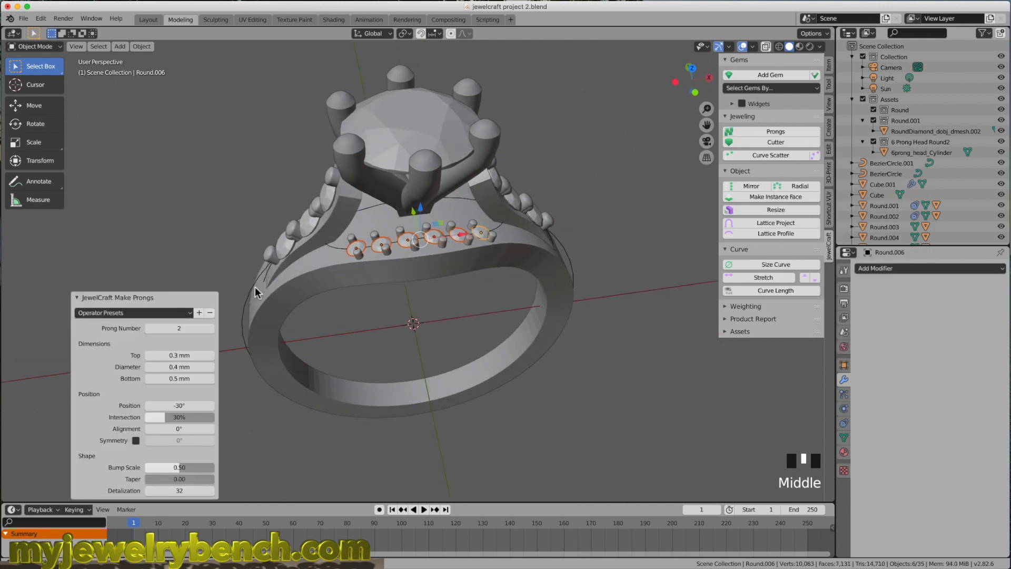
{"action": "left_click", "coordinate": [212, 329]}
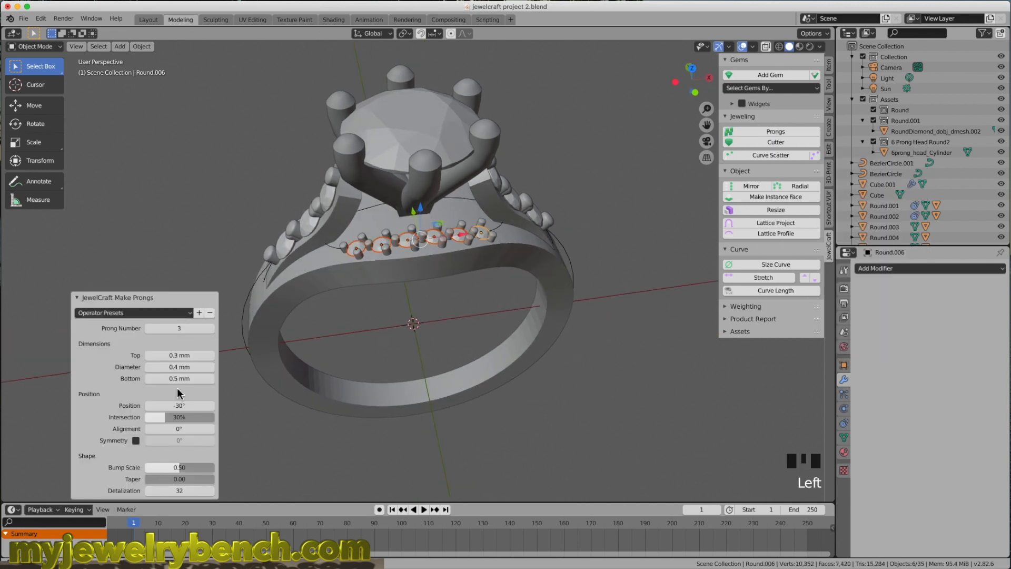
{"action": "left_click", "coordinate": [166, 405]}
{"action": "left_click_drag", "start_coordinate": [166, 406], "coordinate": [213, 406]}
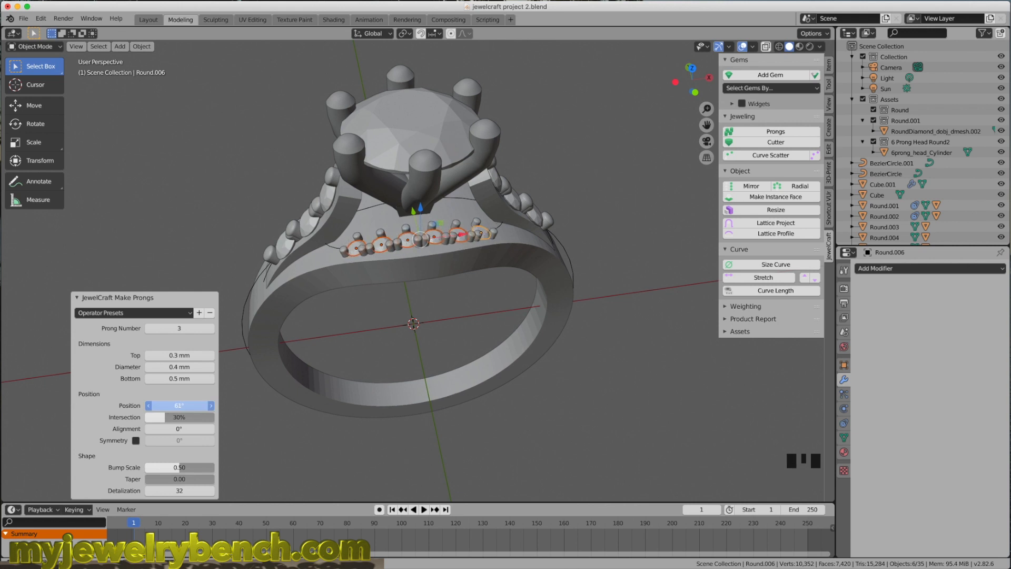
{"action": "middle_click_drag", "start_coordinate": [271, 344], "coordinate": [336, 255]}
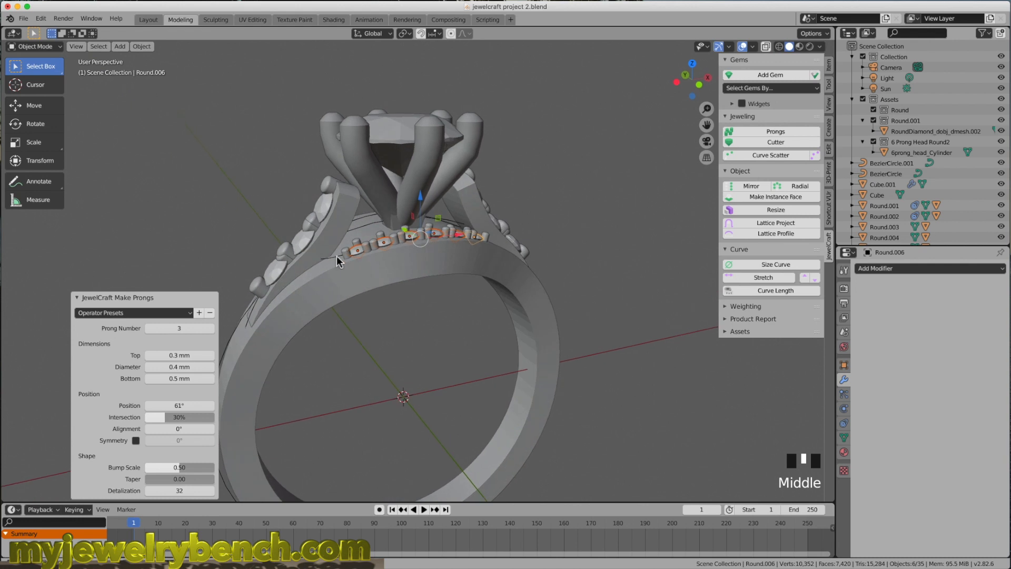
Lower the top height of the rail gems' prongs to 0.16 mm
{"action": "left_click", "coordinate": [179, 355]}
{"action": "left_click_drag", "start_coordinate": [179, 355], "coordinate": [170, 354]}
{"action": "mouse_move", "coordinate": [373, 279]}
{"action": "middle_mouse_down"}
{"action": "mouse_move", "coordinate": [428, 286]}
{"action": "mouse_move", "coordinate": [463, 270]}
{"action": "mouse_move", "coordinate": [485, 276]}
{"action": "mouse_move", "coordinate": [390, 264]}
{"action": "mouse_move", "coordinate": [370, 291]}
{"action": "middle_mouse_up"}
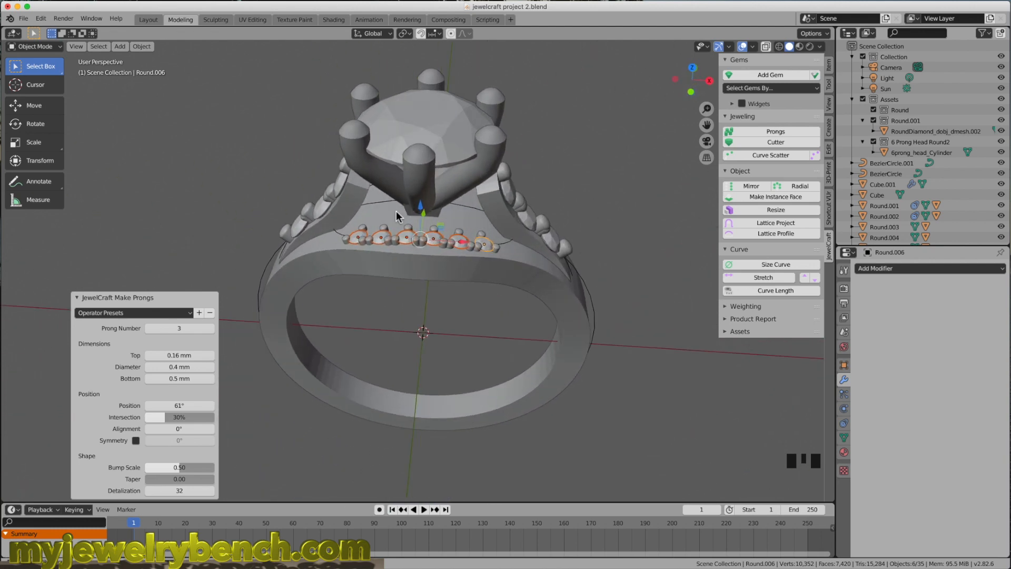
{"action": "scroll", "coordinate": [392, 244], "scroll_direction": "up", "scroll_amount": 3}
{"action": "middle_click_drag", "start_coordinate": [391, 244], "coordinate": [410, 251]}
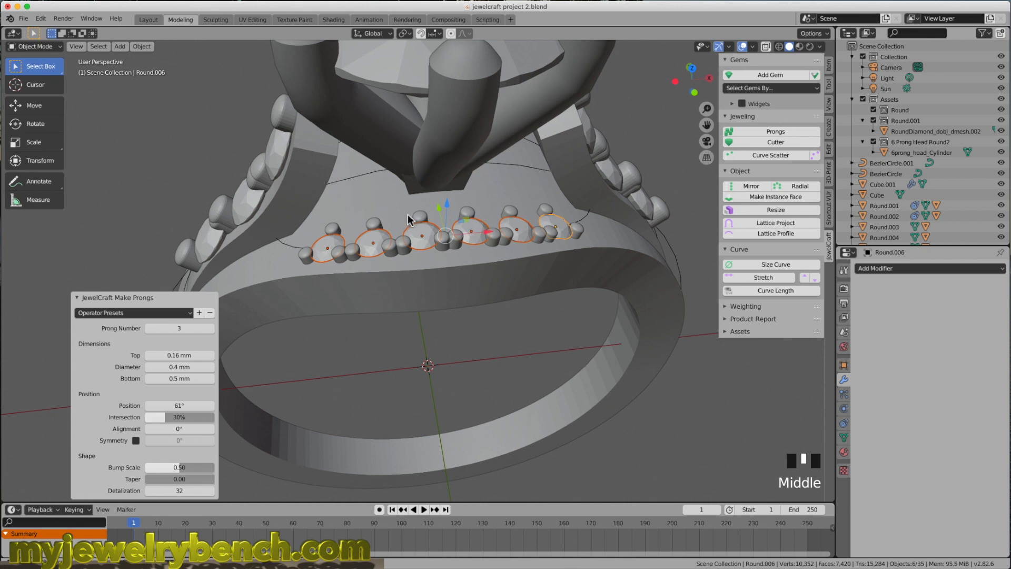
{"action": "middle_click_drag", "start_coordinate": [318, 248], "coordinate": [349, 249]}
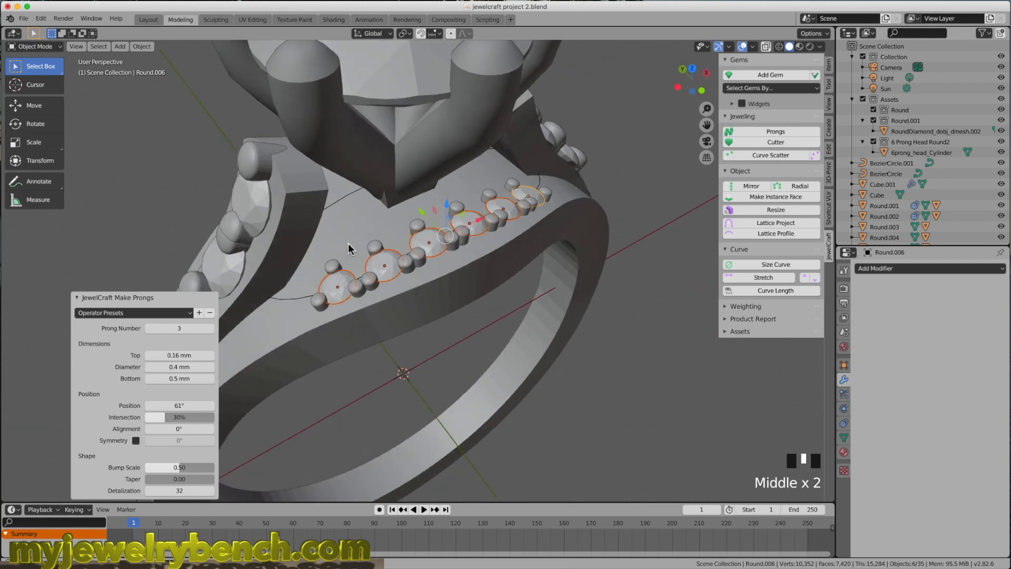
Select the six rail gems together with their prongs and mirror them across the Y axis to the band's opposite side
{"action": "left_click", "coordinate": [335, 270]}
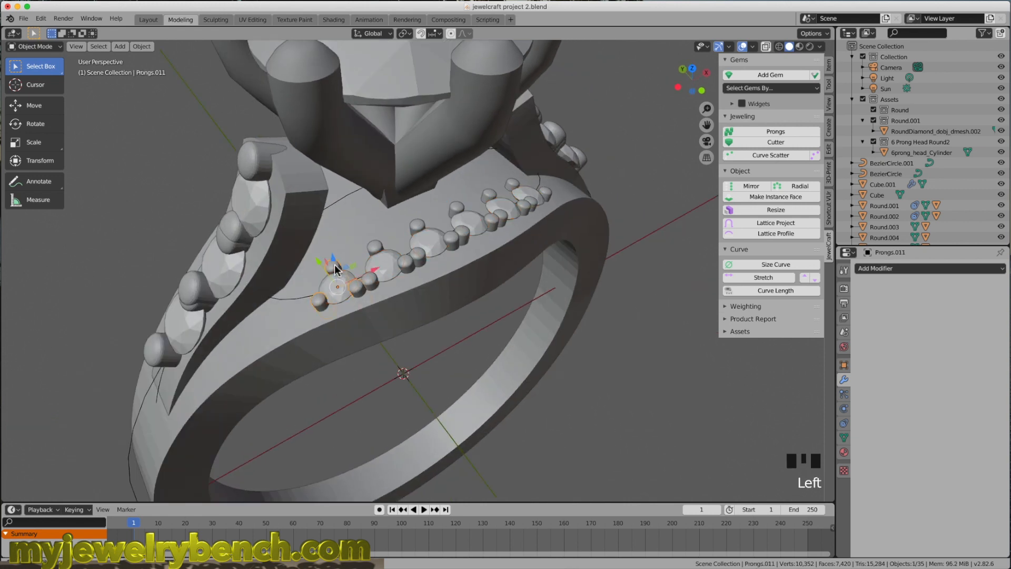
{"action": "left_click", "coordinate": [330, 291], "text": "shift"}
{"action": "left_click", "coordinate": [375, 248], "text": "shift"}
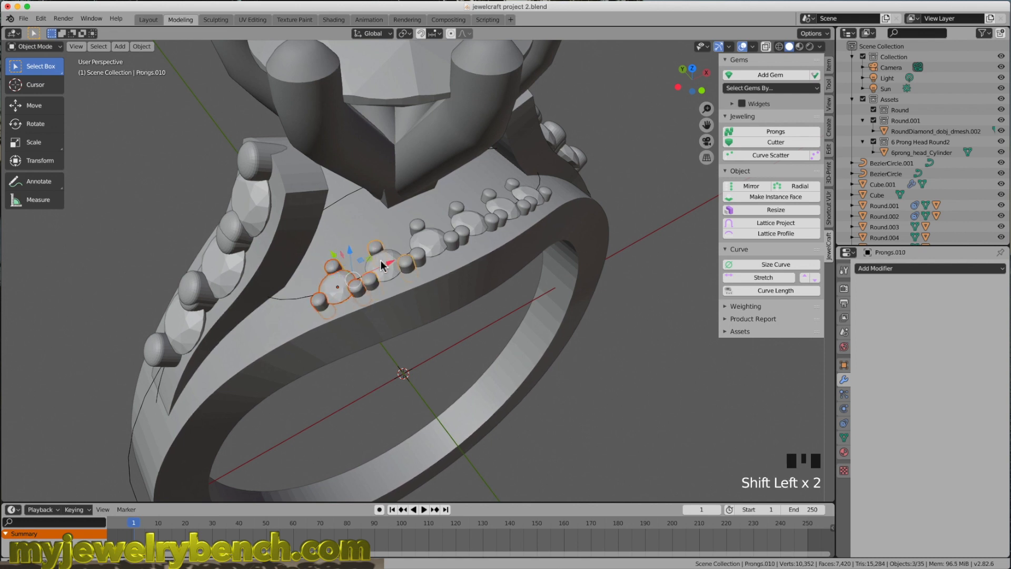
{"action": "left_click", "coordinate": [387, 270], "text": "shift"}
{"action": "left_click", "coordinate": [418, 227], "text": "shift"}
{"action": "left_click", "coordinate": [429, 241], "text": "shift"}
{"action": "left_click", "coordinate": [453, 211], "text": "shift"}
{"action": "left_click", "coordinate": [471, 225], "text": "shift"}
{"action": "left_click", "coordinate": [492, 198], "text": "shift"}
{"action": "left_click", "coordinate": [501, 206], "text": "shift"}
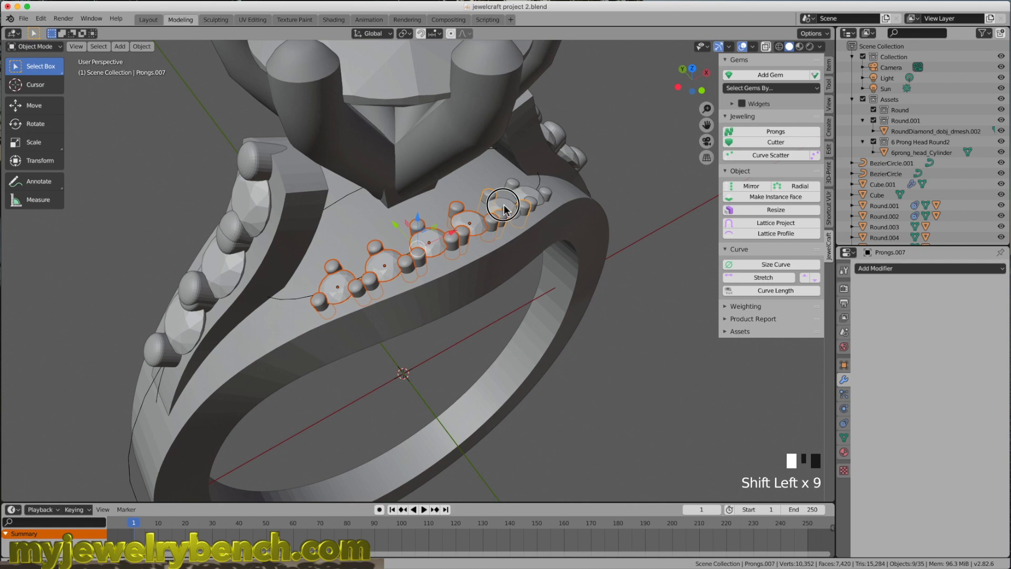
{"action": "left_click", "coordinate": [513, 189], "text": "shift"}
{"action": "left_click", "coordinate": [522, 192], "text": "shift"}
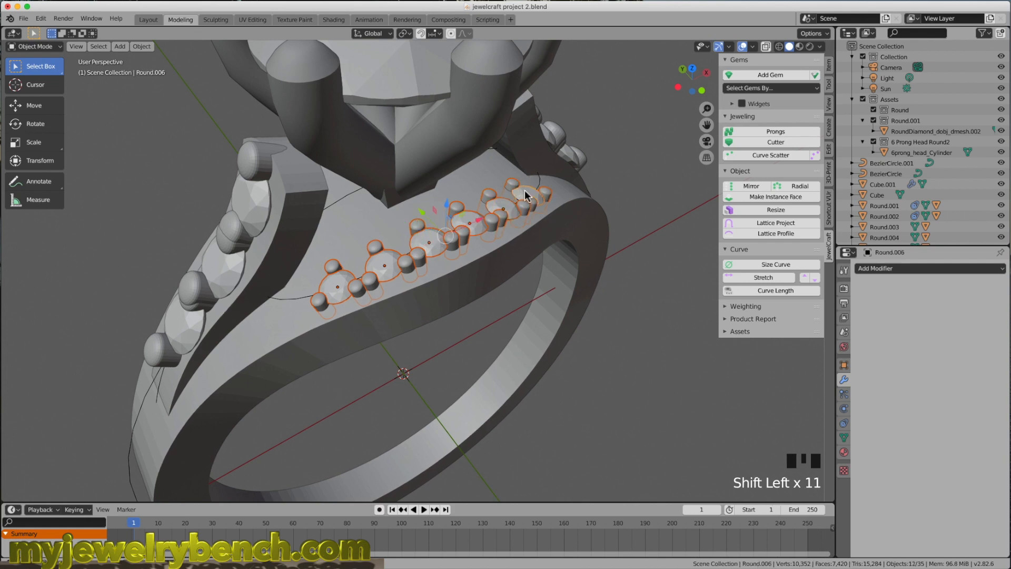
{"action": "middle_click_drag", "start_coordinate": [580, 214], "coordinate": [506, 207]}
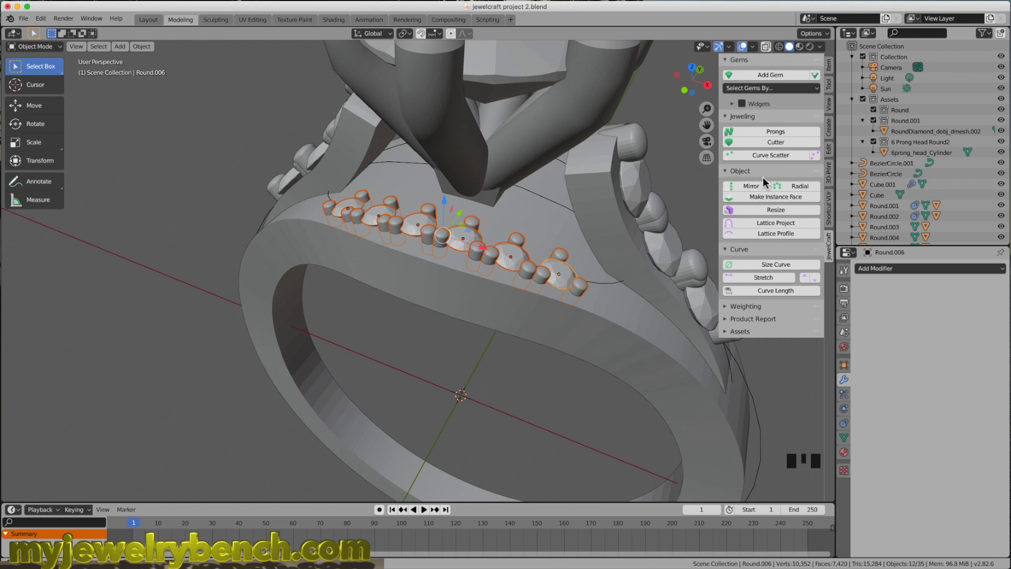
{"action": "left_click", "coordinate": [754, 188]}
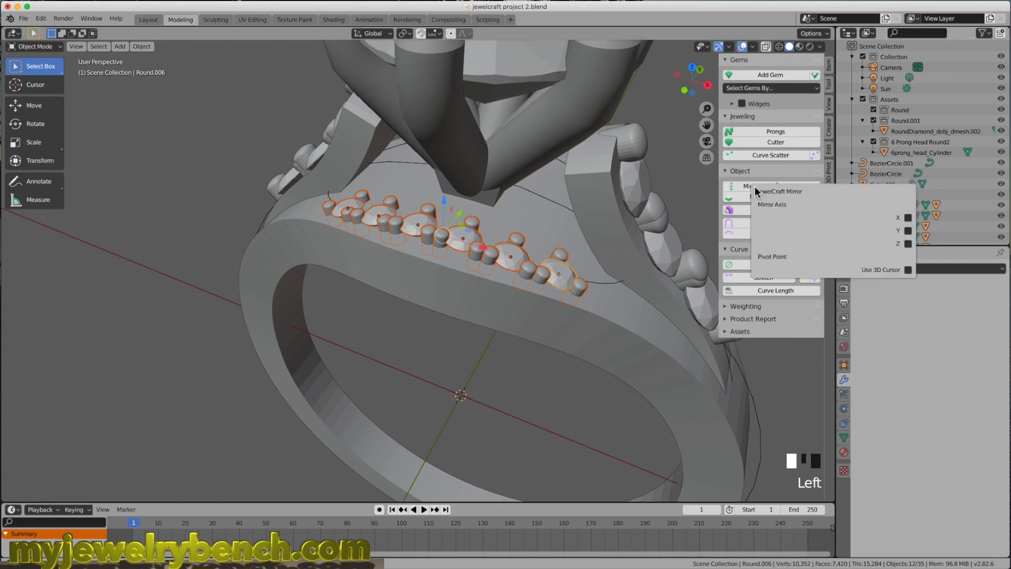
{"action": "left_click", "coordinate": [907, 232]}
{"action": "middle_click_drag", "start_coordinate": [369, 202], "coordinate": [492, 198]}
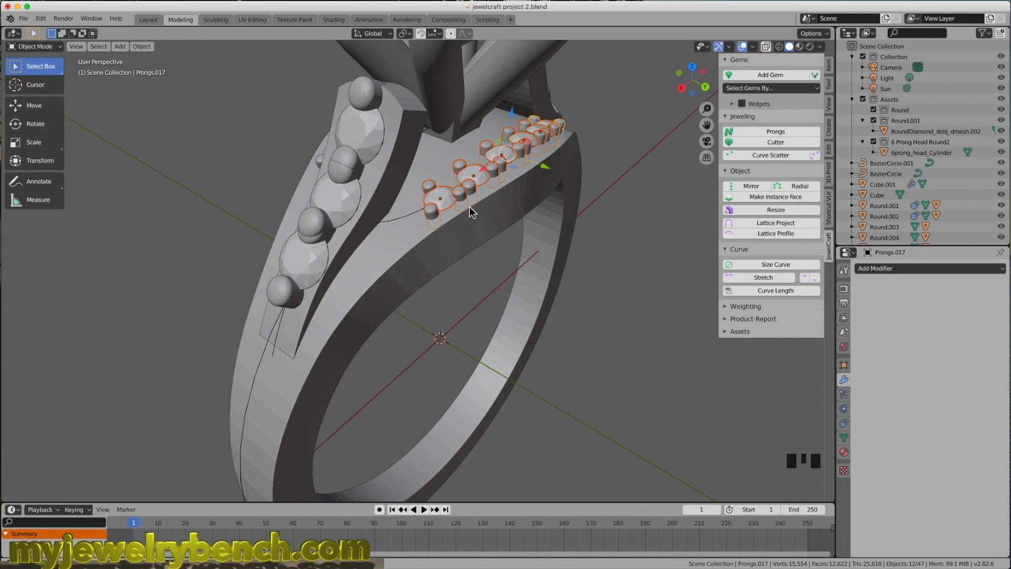
{"action": "left_click", "coordinate": [483, 269]}
Examine the two mirrored gem rows and the shoulders around the six-prong head from several angles
{"action": "scroll", "coordinate": [253, 273], "scroll_direction": "down", "scroll_amount": 5}
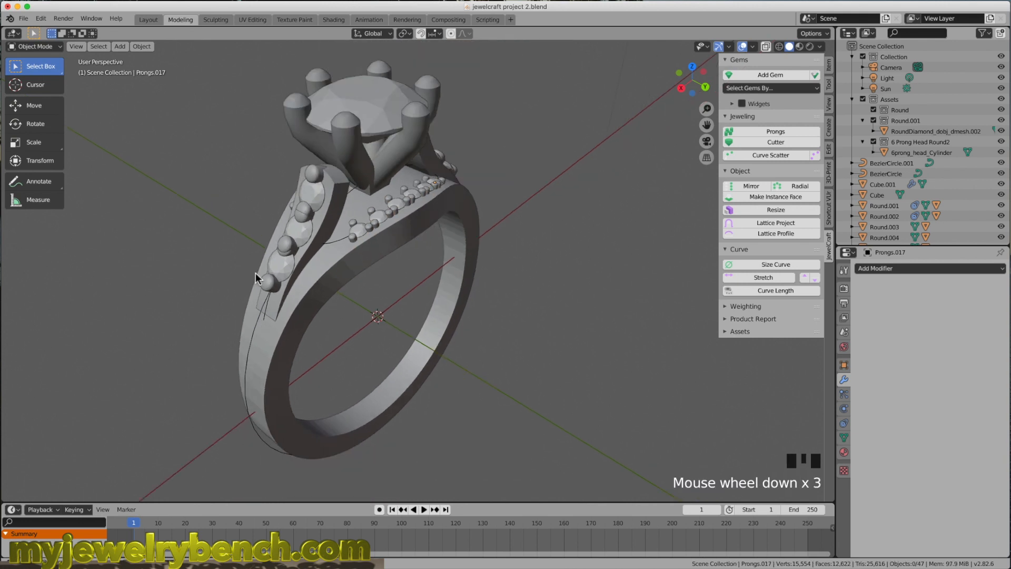
{"action": "middle_click_drag", "start_coordinate": [254, 273], "coordinate": [329, 254]}
{"action": "scroll", "coordinate": [450, 300], "scroll_direction": "down", "scroll_amount": 2}
{"action": "scroll", "coordinate": [447, 300], "scroll_direction": "up", "scroll_amount": 4}
{"action": "middle_click_drag", "start_coordinate": [448, 300], "coordinate": [481, 245]}
{"action": "scroll", "coordinate": [492, 237], "scroll_direction": "down", "scroll_amount": 1}
{"action": "scroll", "coordinate": [422, 167], "scroll_direction": "up", "scroll_amount": 1}
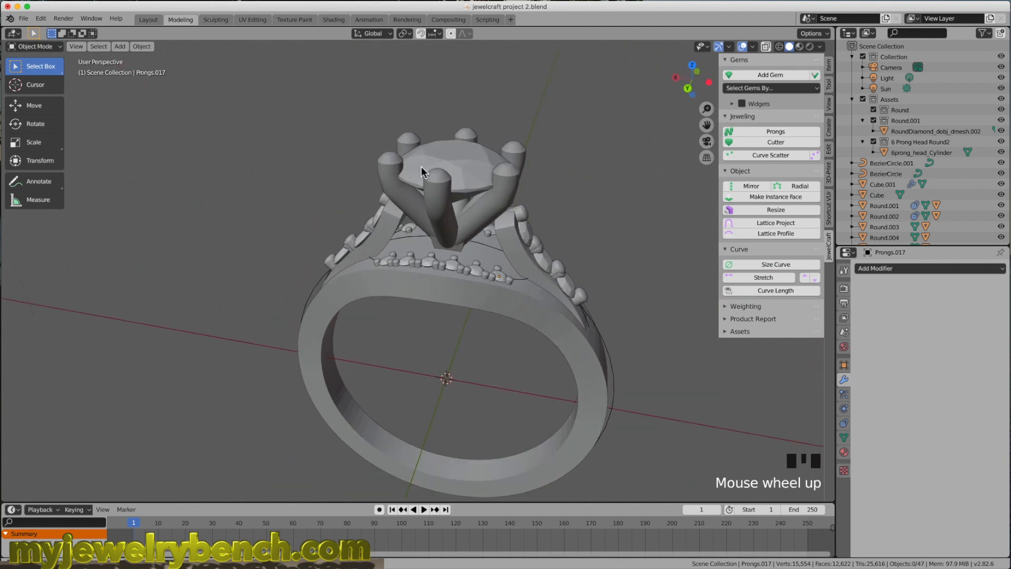
{"action": "middle_click_drag", "start_coordinate": [422, 167], "coordinate": [438, 165]}
{"action": "middle_click_drag", "start_coordinate": [501, 233], "coordinate": [456, 230]}
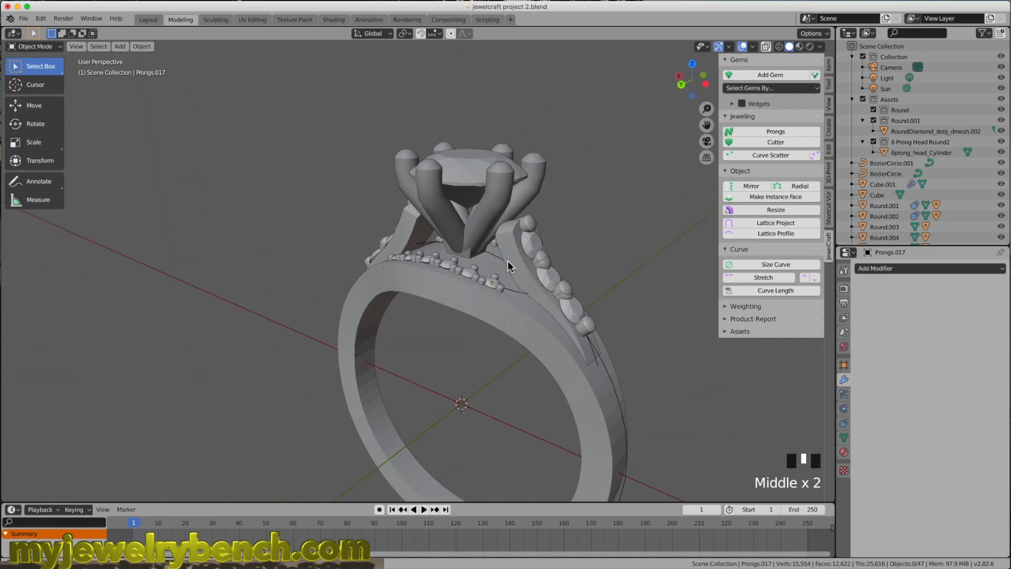
{"action": "middle_click_drag", "start_coordinate": [405, 309], "coordinate": [435, 251]}
Select the six-prong head with its center diamond and raise both 7.79 mm along Z, clear of the band
{"action": "left_click", "coordinate": [441, 213]}
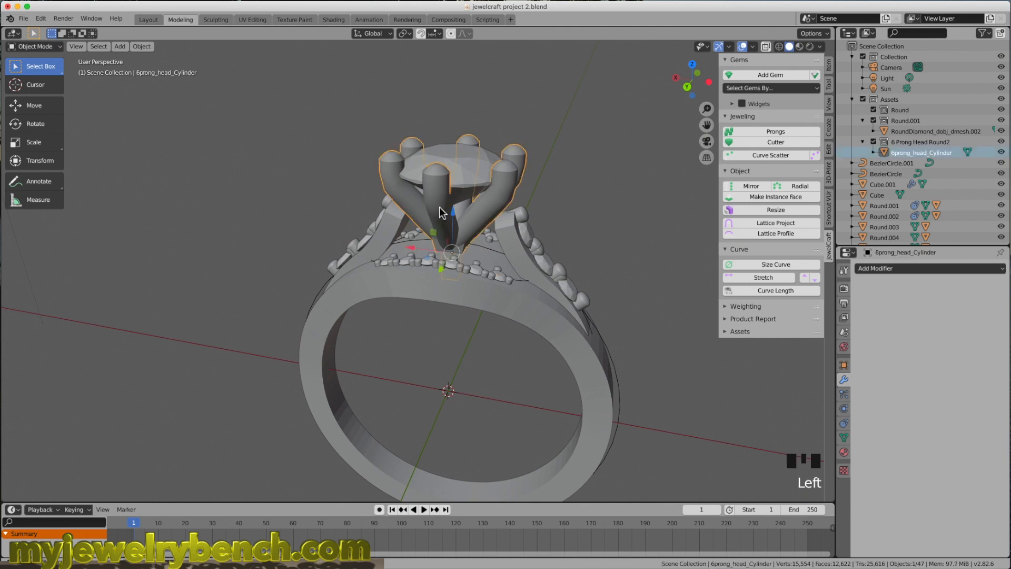
{"action": "left_click", "coordinate": [450, 152], "text": "shift"}
{"action": "left_click_drag", "start_coordinate": [456, 171], "coordinate": [489, 482]}
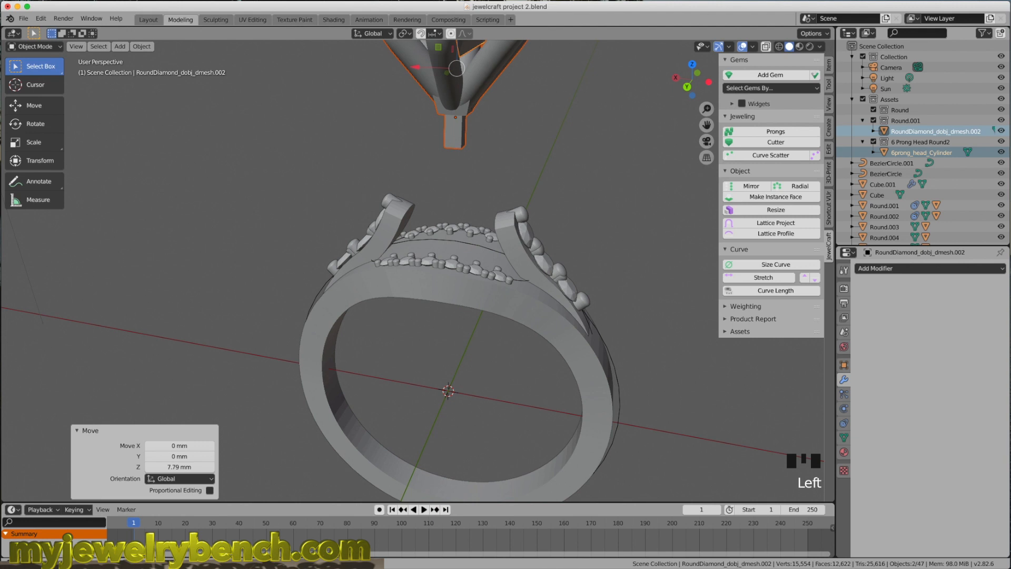
{"action": "middle_click_drag", "start_coordinate": [447, 434], "coordinate": [466, 443]}
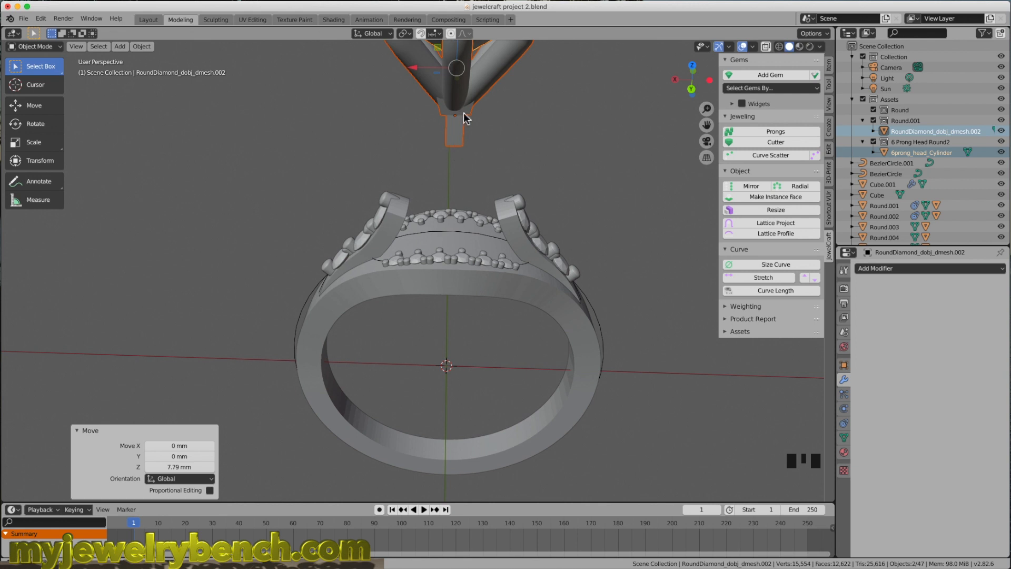
{"action": "left_click", "coordinate": [473, 391]}
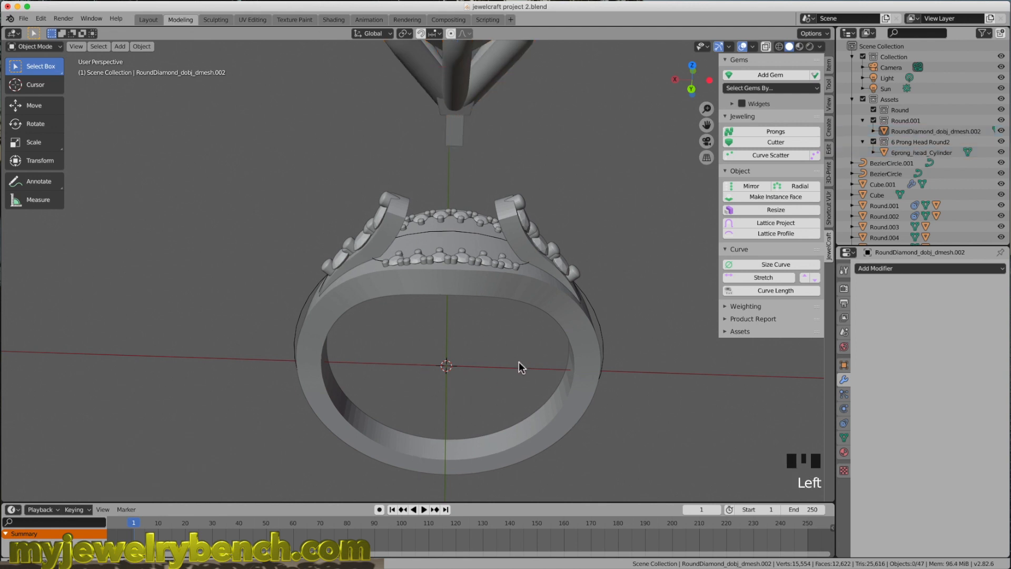
Add a mesh cylinder at the ring's center and set its dimensions to 1 mm by 1 mm by 5 mm
{"action": "key", "text": "shift+a"}
{"action": "mouse_move", "coordinate": [516, 367]}
{"action": "mouse_move", "coordinate": [463, 352]}
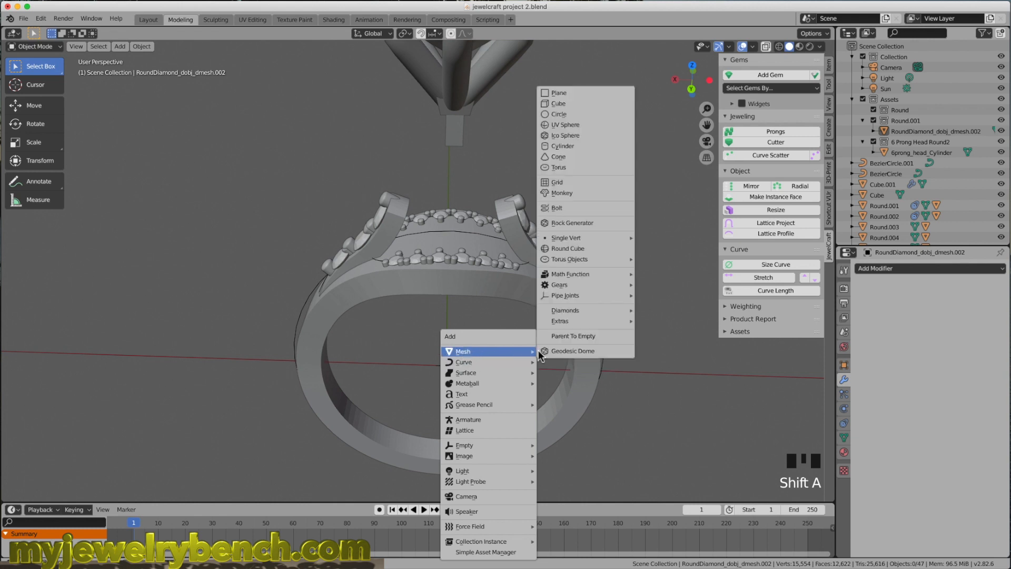
{"action": "left_click", "coordinate": [568, 146]}
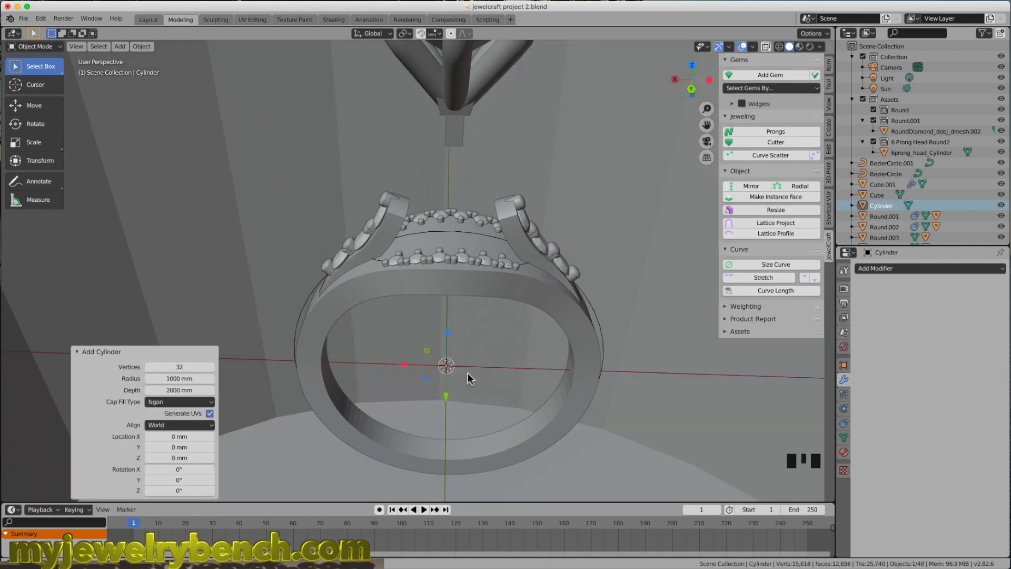
{"action": "left_click", "coordinate": [829, 69]}
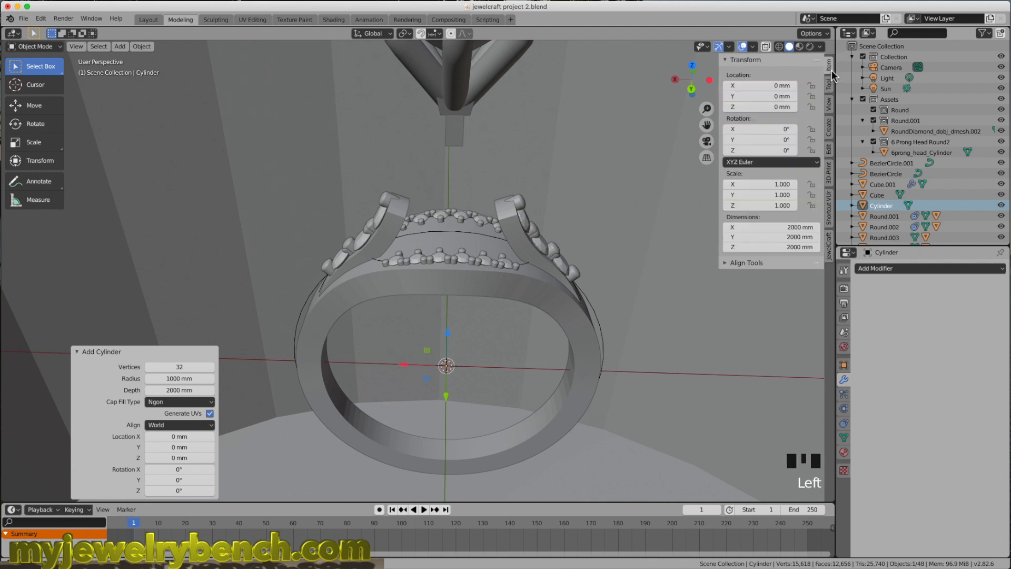
{"action": "left_click", "coordinate": [790, 226]}
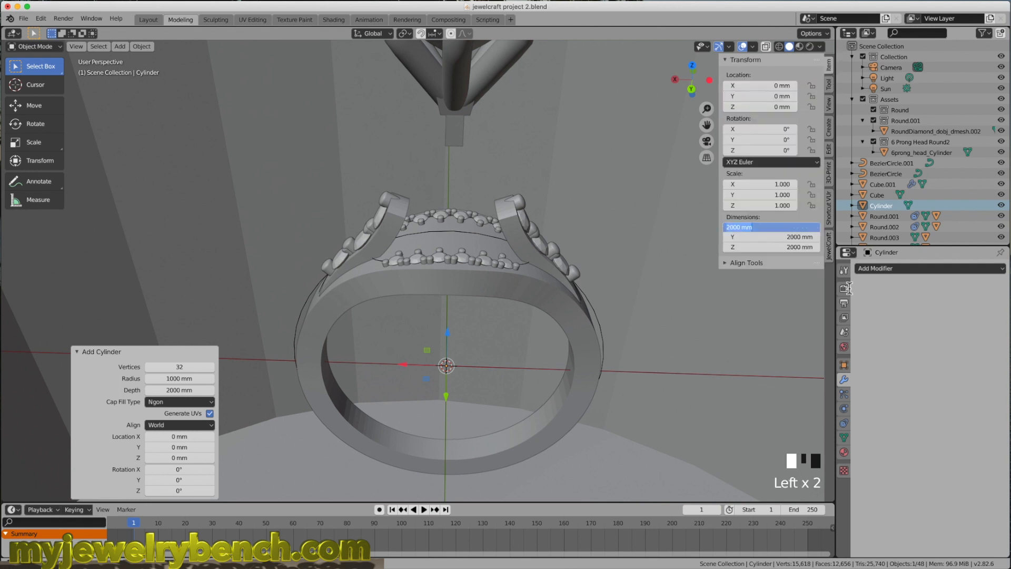
{"action": "key", "text": "BackSpace"}
{"action": "type", "text": "1m"}
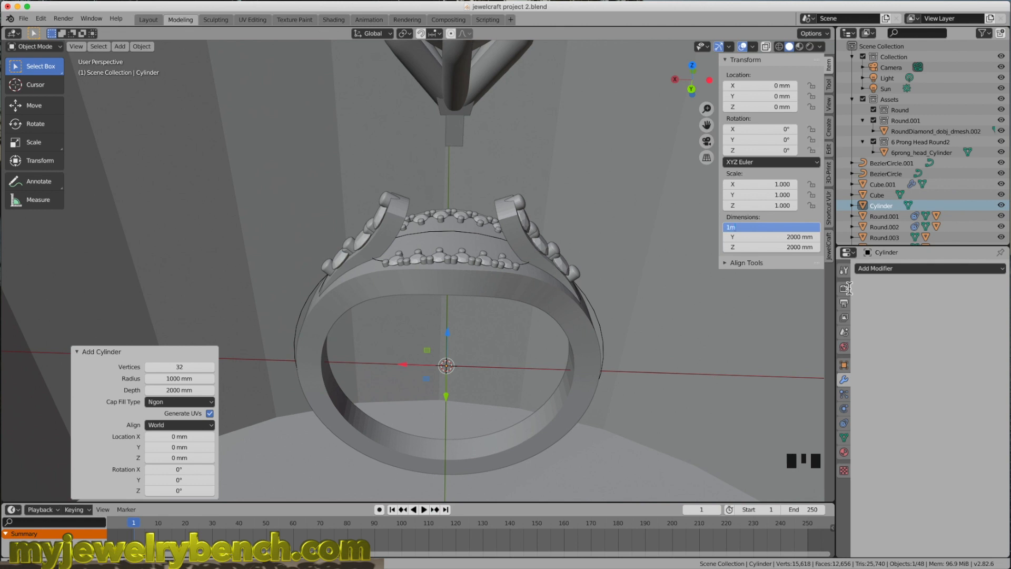
{"action": "key", "text": "Tab"}
{"action": "type", "text": "1m"}
{"action": "key", "text": "Tab"}
{"action": "type", "text": "5 mm"}
{"action": "key", "text": "Return"}
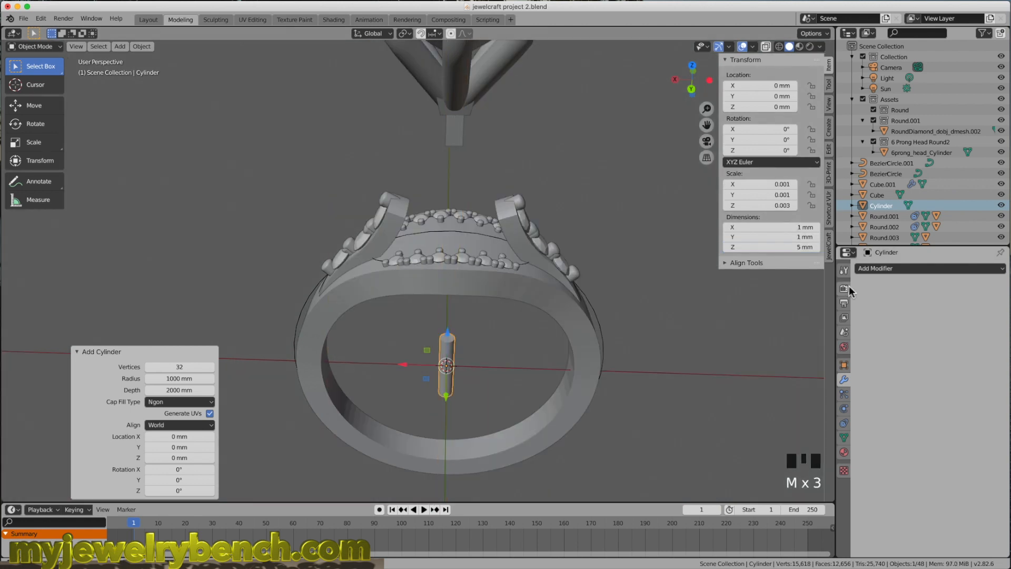
Raise the cylinder 9.64 mm along Z through the top of the band and scale it uniformly by 1.326
{"action": "left_click_drag", "start_coordinate": [451, 345], "coordinate": [459, 217]}
{"action": "middle_click_drag", "start_coordinate": [467, 301], "coordinate": [406, 329]}
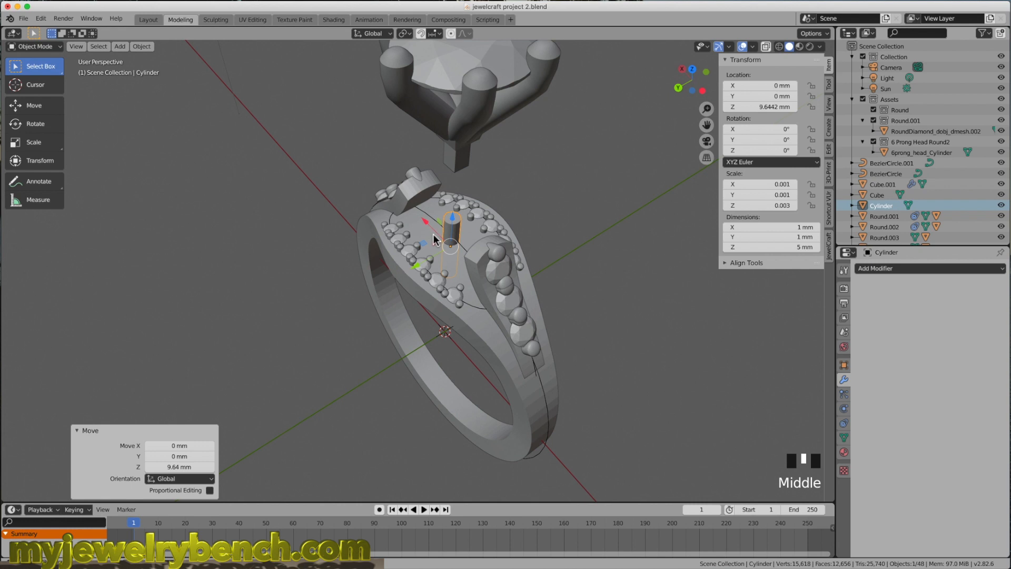
{"action": "key", "text": "s"}
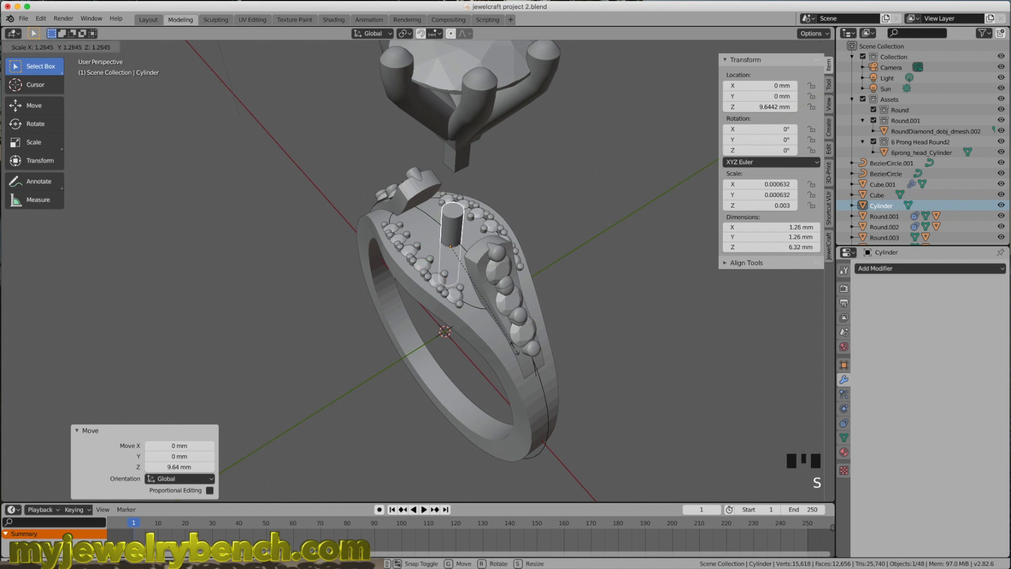
{"action": "left_click", "coordinate": [517, 354]}
{"action": "middle_click_drag", "start_coordinate": [448, 257], "coordinate": [540, 242]}
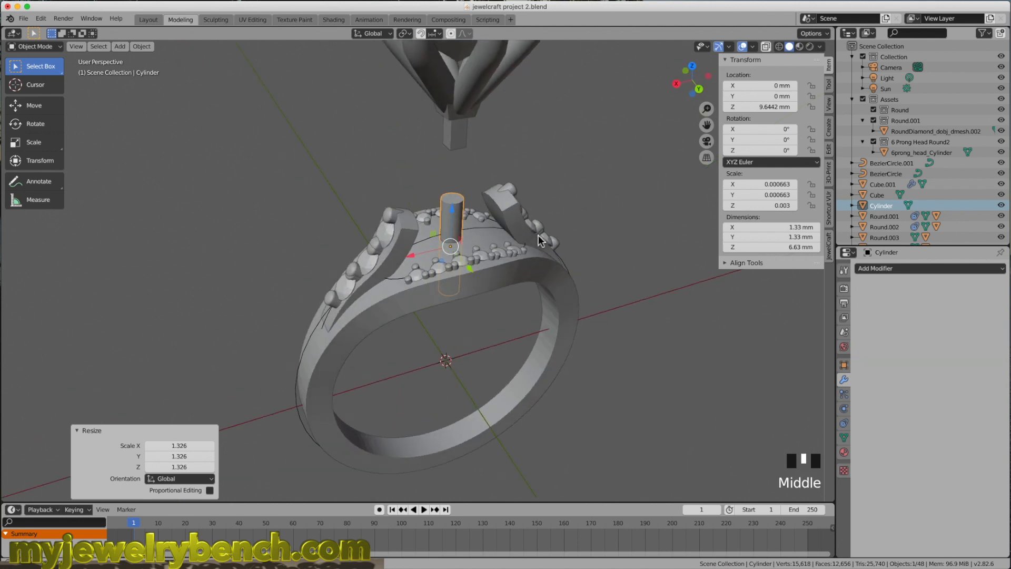
{"action": "middle_click_drag", "start_coordinate": [466, 209], "coordinate": [444, 225]}
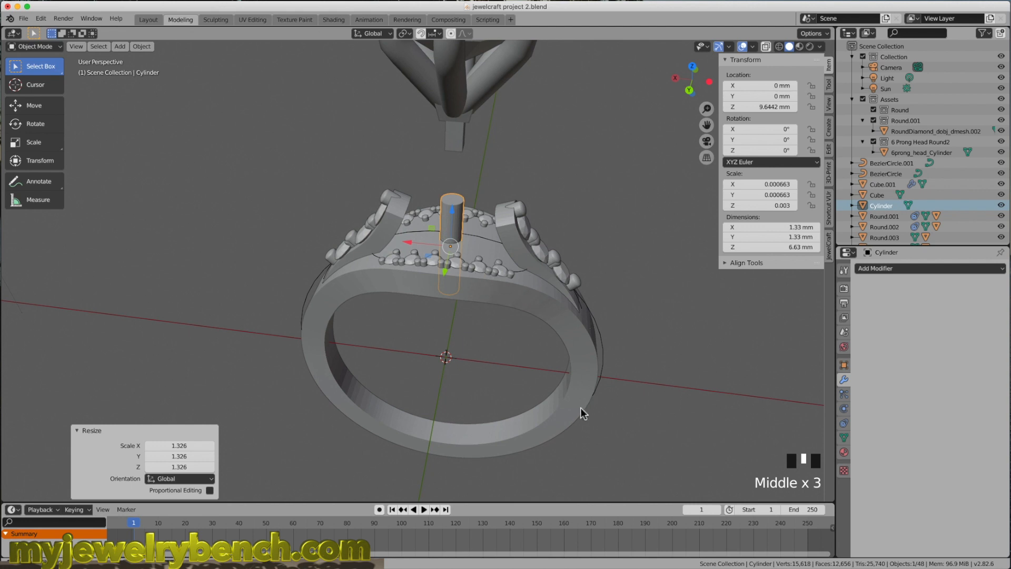
Subtract the cylinder from the ring band with an auto boolean Difference, cutting a peg hole between the gem rows
{"action": "left_click", "coordinate": [451, 202]}
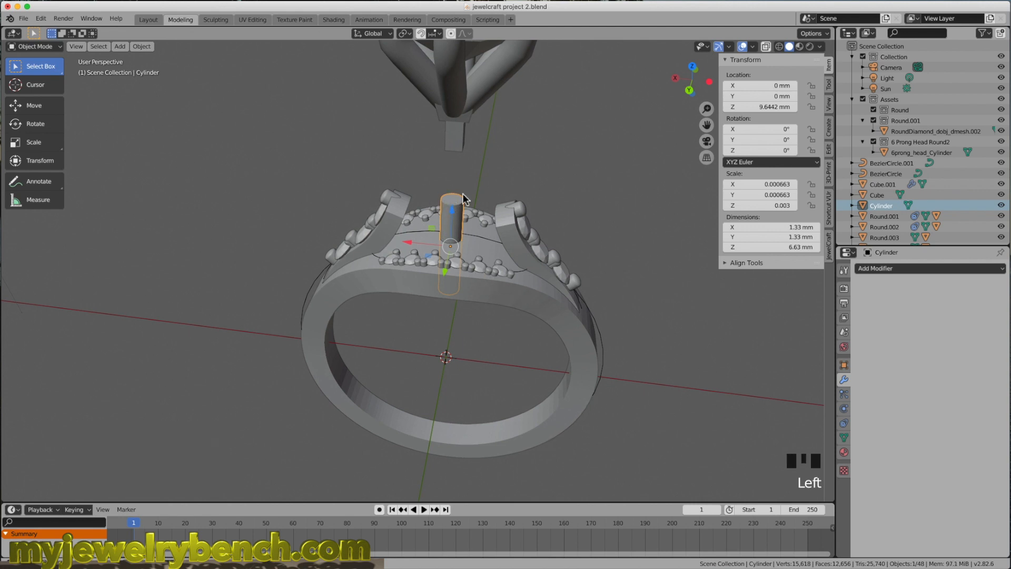
{"action": "left_click", "coordinate": [361, 274], "text": "shift"}
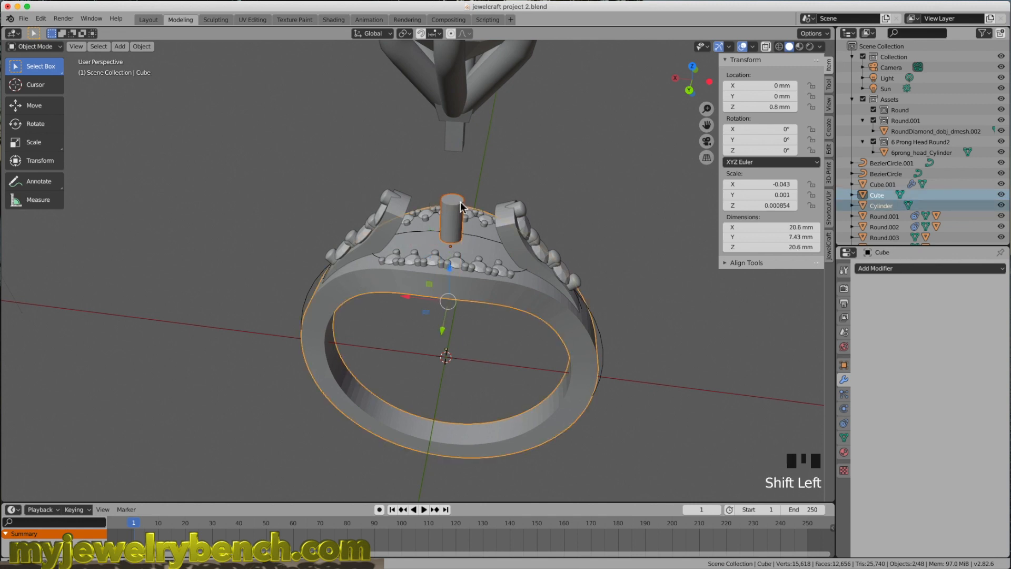
{"action": "middle_click_drag", "start_coordinate": [452, 215], "coordinate": [464, 252]}
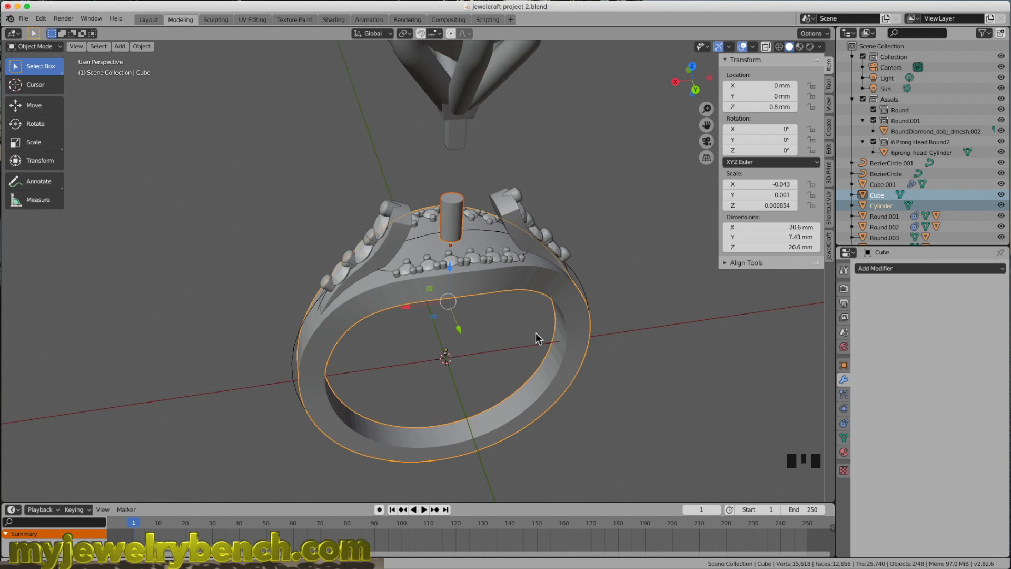
{"action": "left_click", "coordinate": [829, 152]}
{"action": "left_click", "coordinate": [775, 86]}
{"action": "middle_click_drag", "start_coordinate": [454, 237], "coordinate": [402, 256]}
{"action": "middle_click_drag", "start_coordinate": [514, 246], "coordinate": [463, 229]}
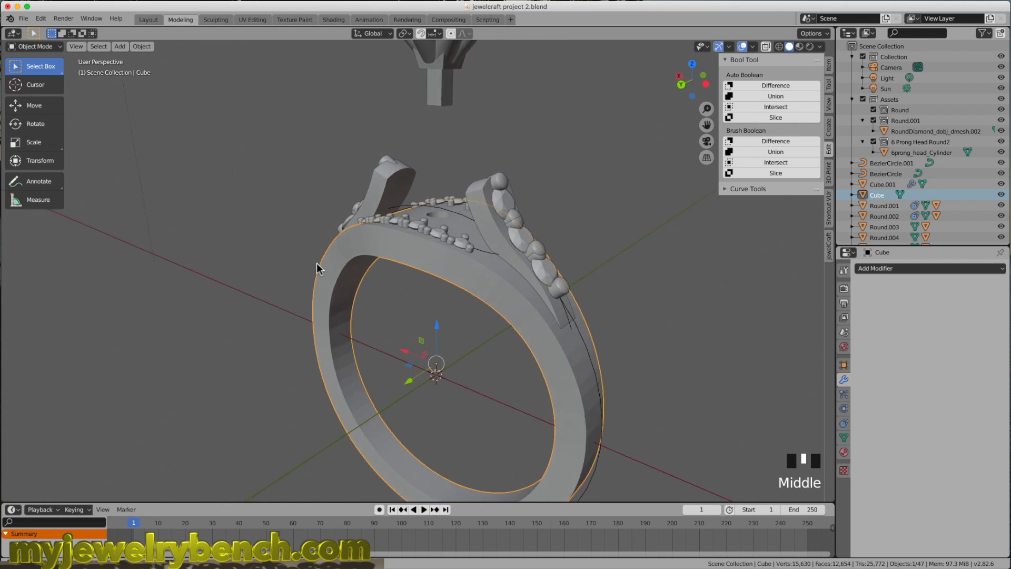
Apply all modifiers on the mirrored shoulder arms, then apply their rotation and scale
{"action": "left_click", "coordinate": [482, 193]}
{"action": "middle_click_drag", "start_coordinate": [486, 222], "coordinate": [420, 188]}
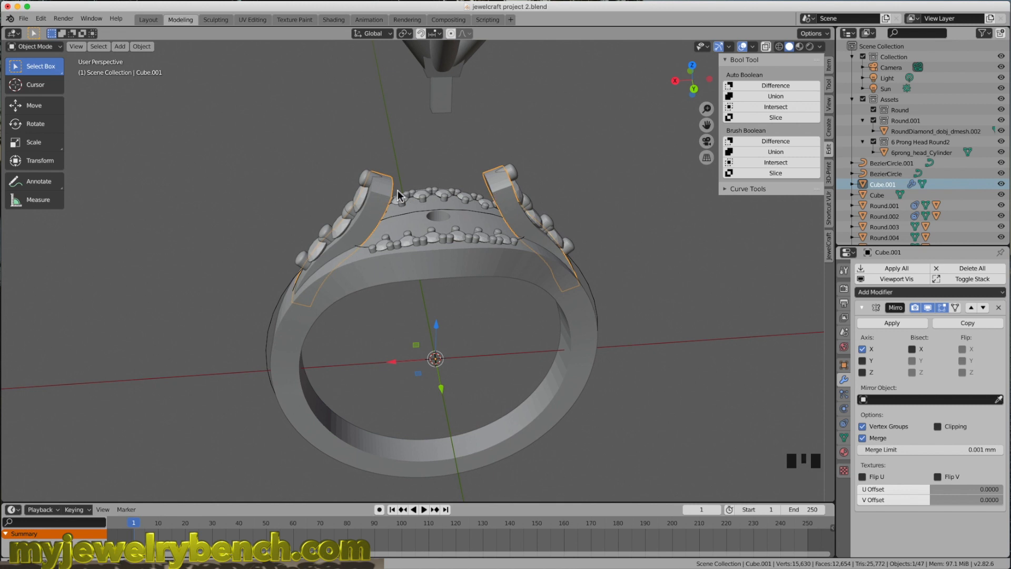
{"action": "middle_click_drag", "start_coordinate": [455, 192], "coordinate": [447, 218]}
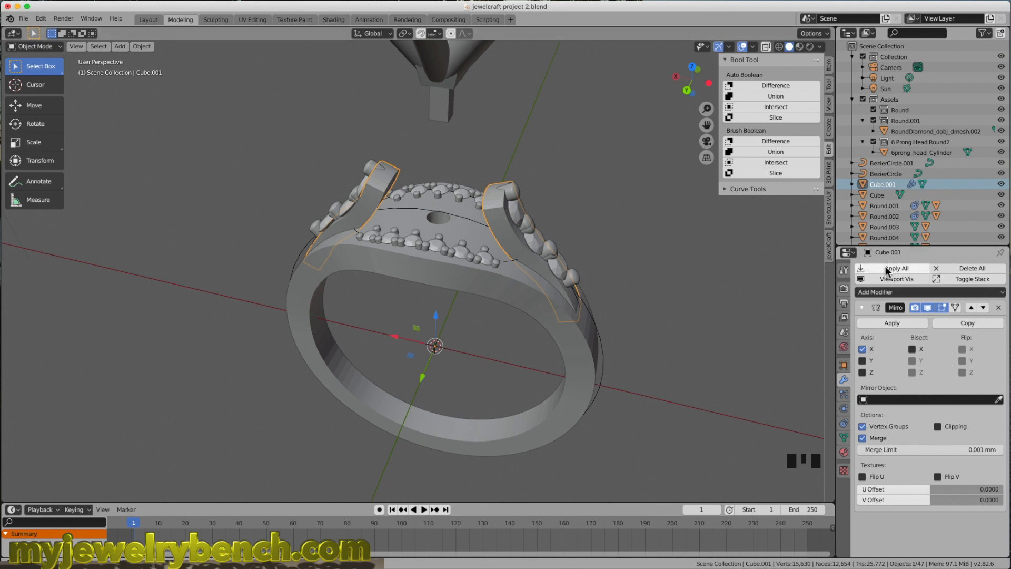
{"action": "left_click", "coordinate": [500, 208]}
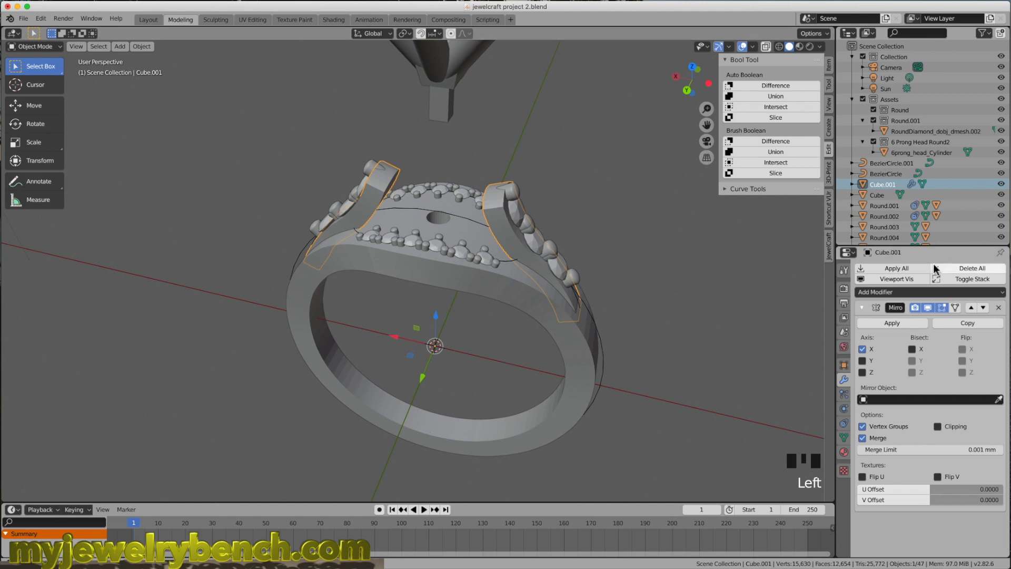
{"action": "left_click", "coordinate": [898, 267]}
{"action": "middle_click_drag", "start_coordinate": [710, 258], "coordinate": [580, 199]}
{"action": "key", "text": "ctrl+a"}
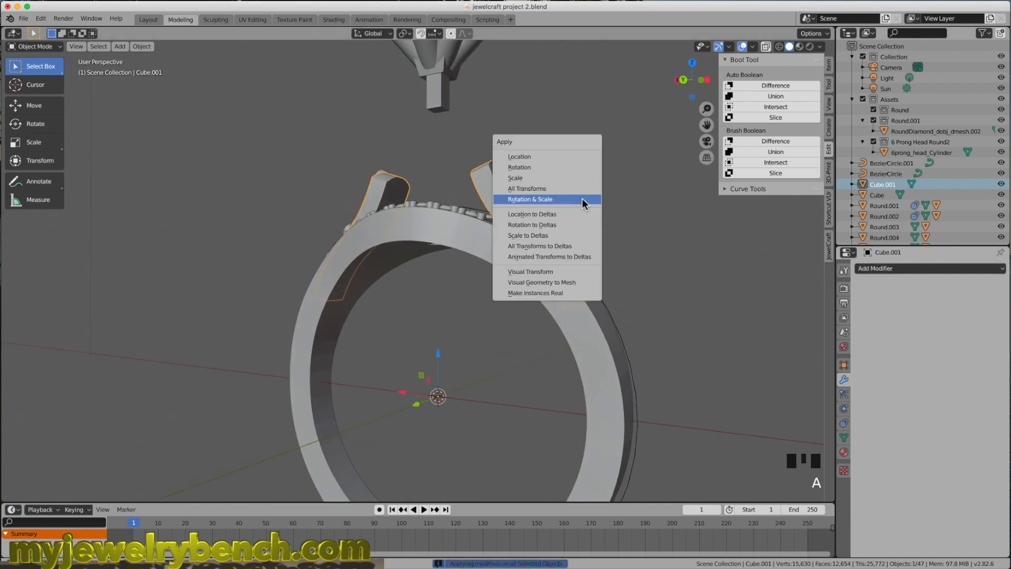
{"action": "middle_click_drag", "start_coordinate": [525, 197], "coordinate": [526, 257]}
Apply rotation and scale to the ring band
{"action": "left_click", "coordinate": [451, 239]}
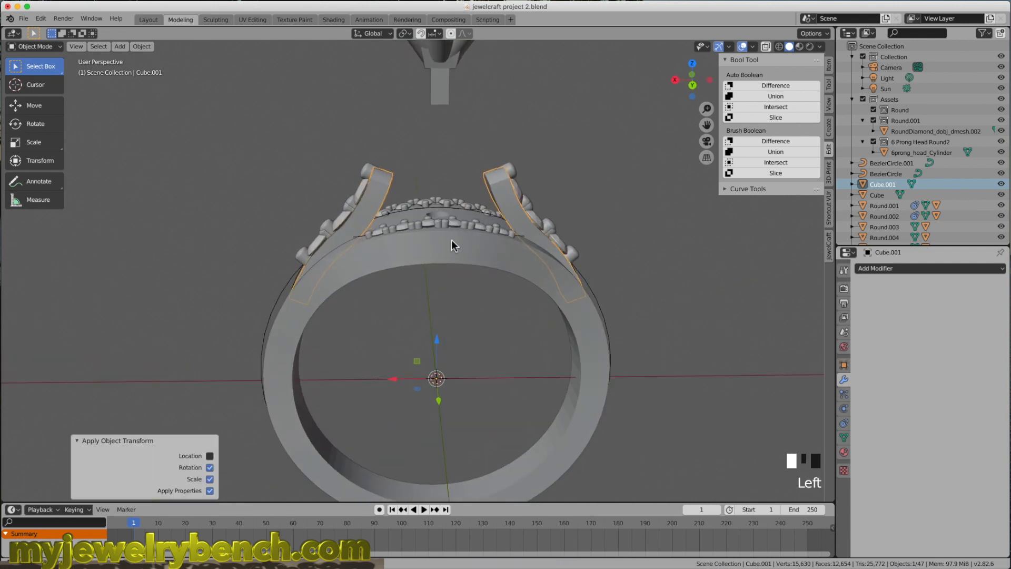
{"action": "middle_click_drag", "start_coordinate": [469, 204], "coordinate": [437, 197]}
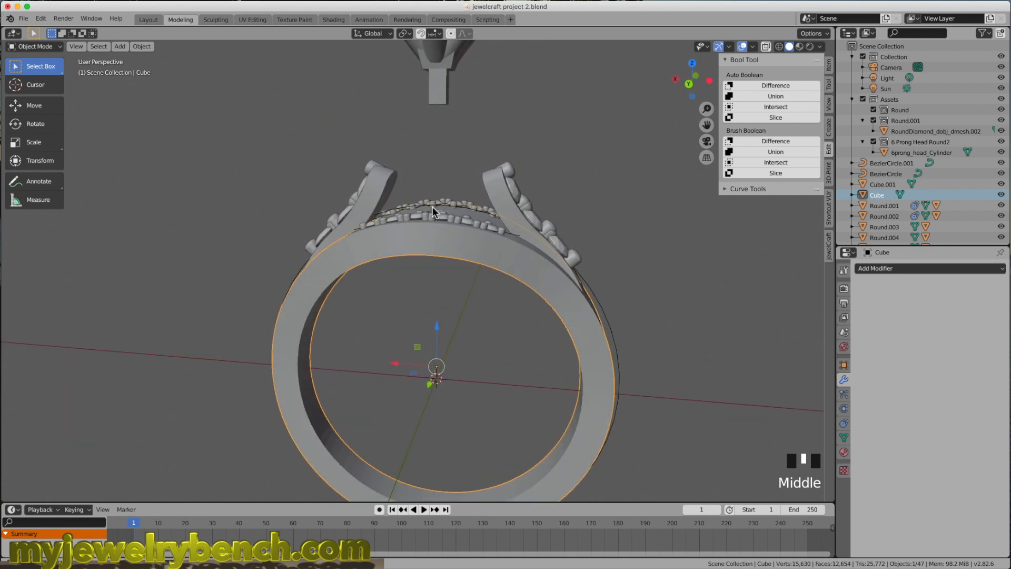
{"action": "key", "text": "super+a"}
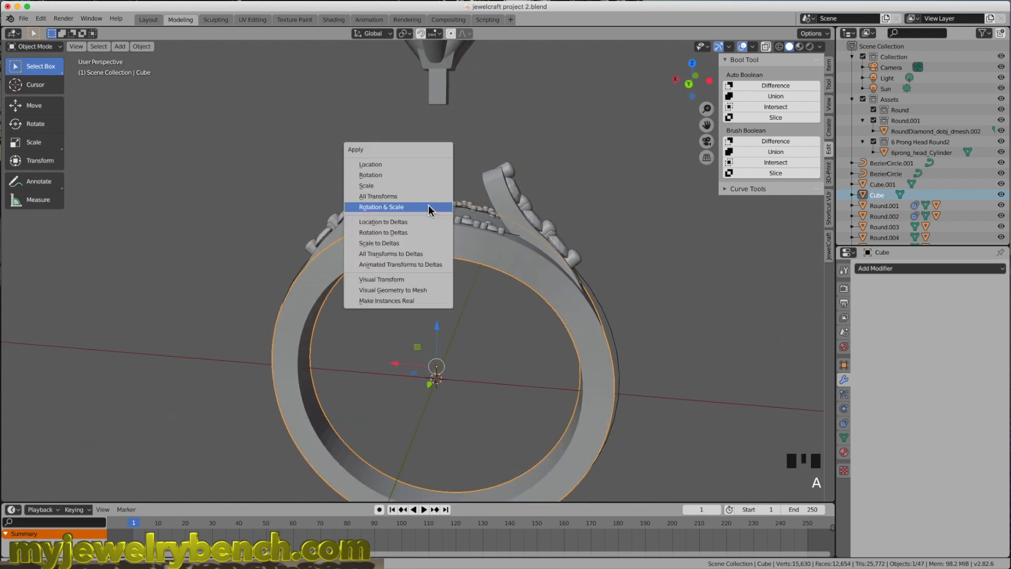
{"action": "left_click", "coordinate": [381, 207]}
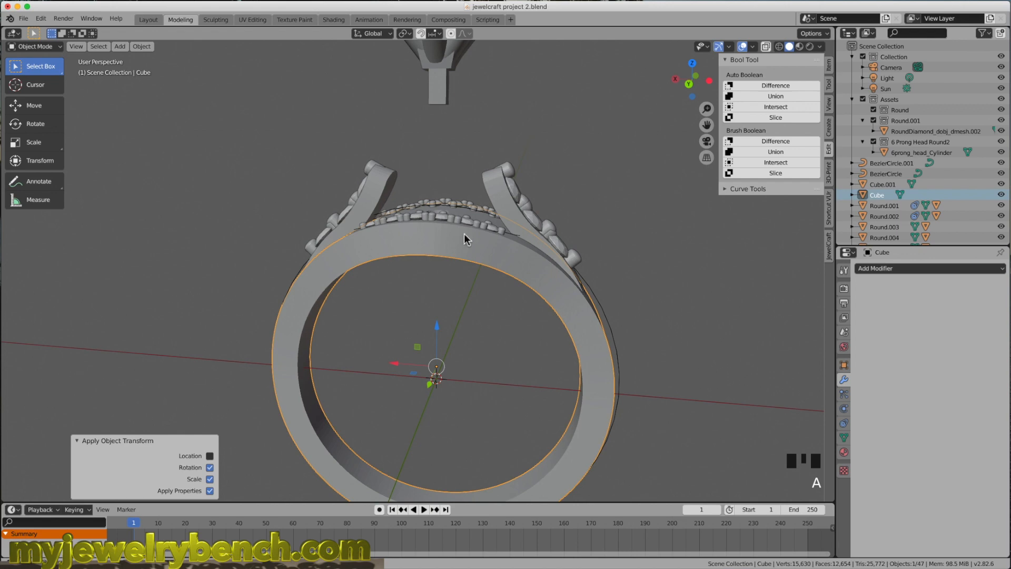
Merge the shoulder arms into the ring band with an auto boolean Union
{"action": "left_click", "coordinate": [226, 228]}
{"action": "middle_click_drag", "start_coordinate": [318, 227], "coordinate": [392, 188]}
{"action": "left_click", "coordinate": [381, 185]}
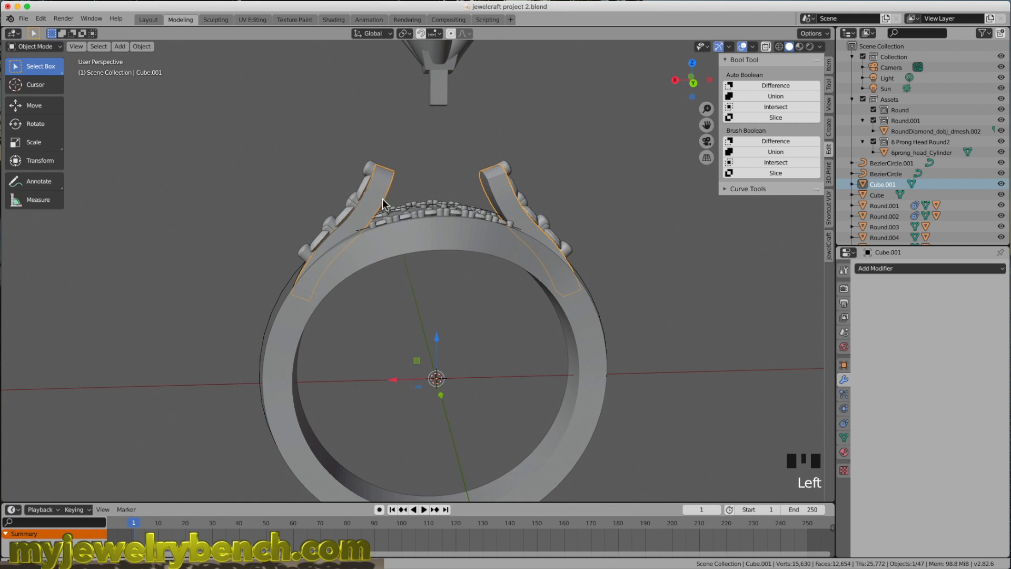
{"action": "left_click", "coordinate": [402, 240], "text": "shift"}
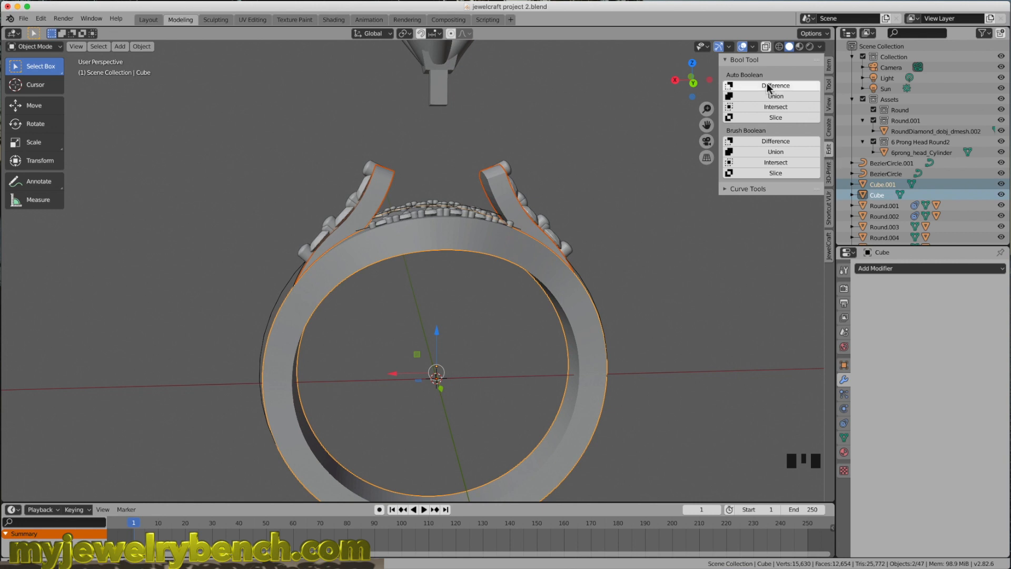
{"action": "left_click", "coordinate": [782, 101]}
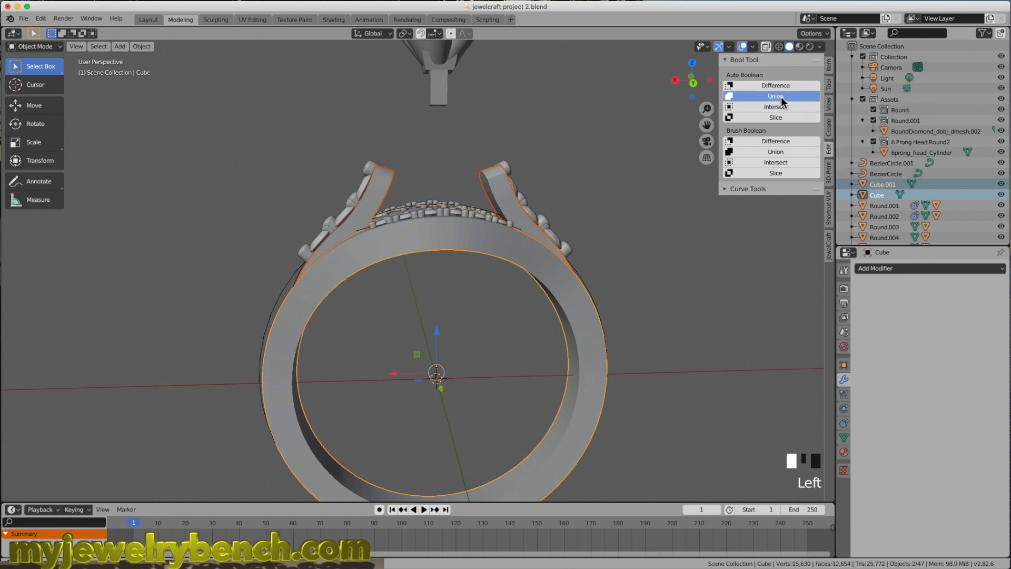
{"action": "middle_click_drag", "start_coordinate": [485, 213], "coordinate": [517, 214]}
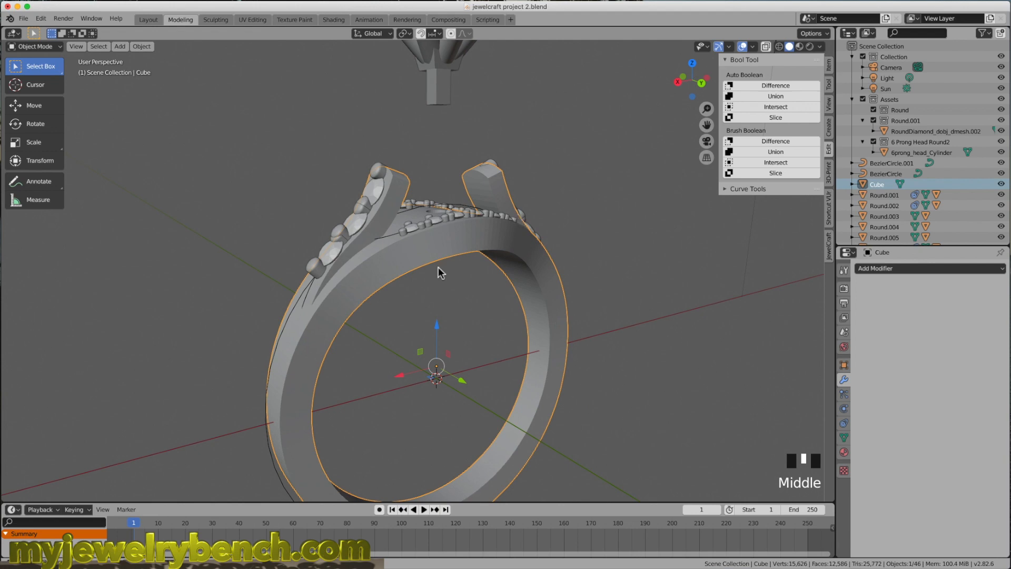
{"action": "middle_click_drag", "start_coordinate": [438, 267], "coordinate": [440, 201]}
Examine the ring's mesh in Edit Mode to check that the shoulder arms and band form one body
{"action": "key", "text": "Tab"}
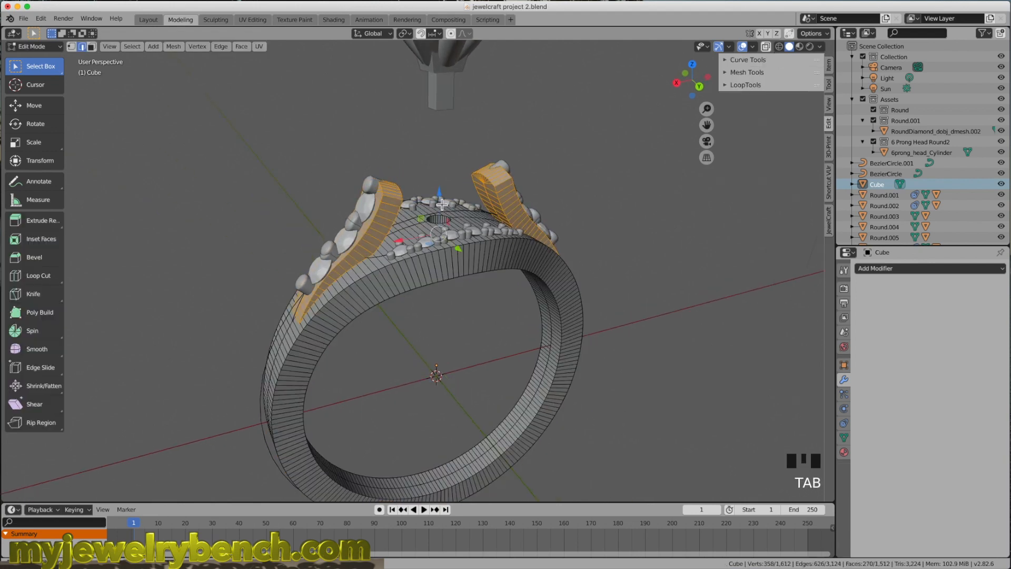
{"action": "key", "text": "a"}
{"action": "key", "text": "a"}
{"action": "key", "text": "a"}
{"action": "key", "text": "a"}
{"action": "middle_click_drag", "start_coordinate": [420, 272], "coordinate": [410, 271]}
{"action": "scroll", "coordinate": [410, 272], "scroll_direction": "down", "scroll_amount": 2}
{"action": "mouse_move", "coordinate": [467, 255]}
{"action": "middle_mouse_down"}
{"action": "mouse_move", "coordinate": [451, 264]}
{"action": "mouse_move", "coordinate": [551, 260]}
{"action": "mouse_move", "coordinate": [495, 269]}
{"action": "mouse_move", "coordinate": [442, 257]}
{"action": "mouse_move", "coordinate": [441, 242]}
{"action": "mouse_move", "coordinate": [507, 262]}
{"action": "mouse_move", "coordinate": [560, 244]}
{"action": "mouse_move", "coordinate": [541, 277]}
{"action": "mouse_move", "coordinate": [444, 273]}
{"action": "mouse_move", "coordinate": [452, 283]}
{"action": "mouse_move", "coordinate": [479, 255]}
{"action": "mouse_move", "coordinate": [445, 288]}
{"action": "mouse_move", "coordinate": [451, 265]}
{"action": "middle_mouse_up"}
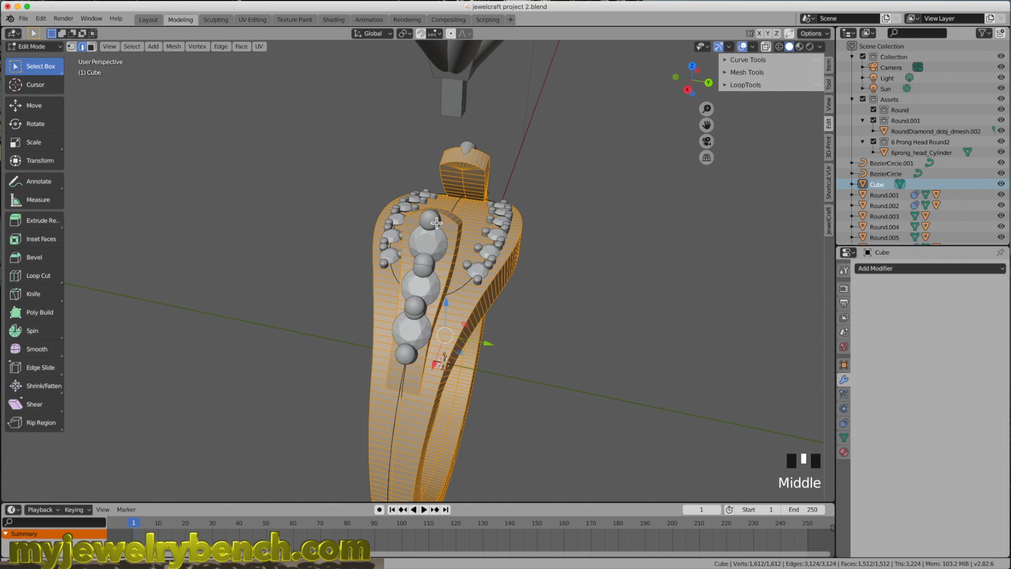
{"action": "middle_click_drag", "start_coordinate": [499, 281], "coordinate": [446, 281]}
{"action": "mouse_move", "coordinate": [540, 197]}
{"action": "middle_mouse_down"}
{"action": "mouse_move", "coordinate": [493, 204]}
{"action": "mouse_move", "coordinate": [540, 204]}
{"action": "middle_mouse_up"}
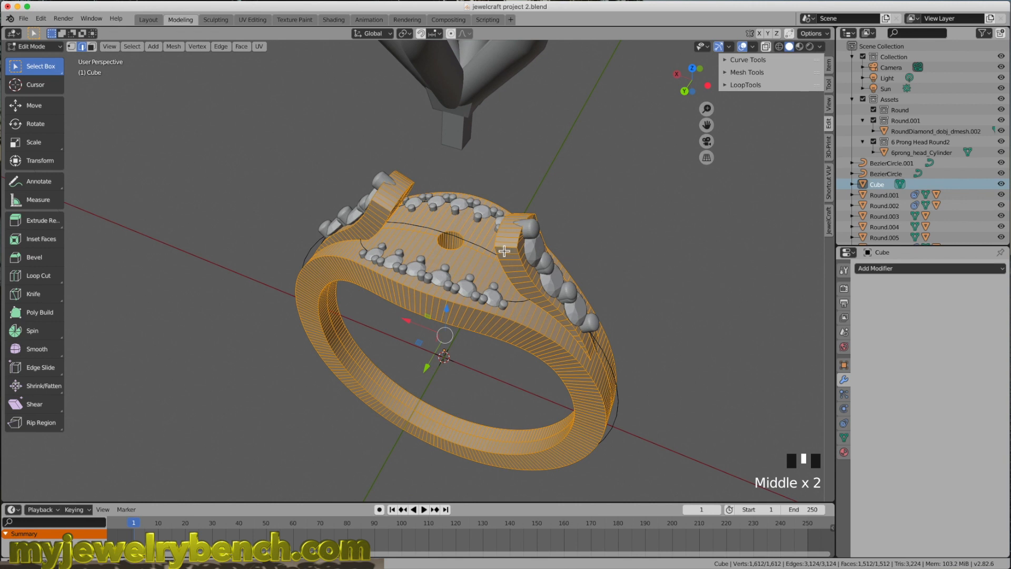
{"action": "key", "text": "Tab"}
Merge the three prong sets on one shoulder into the ring with an auto boolean Union
{"action": "left_click", "coordinate": [528, 228]}
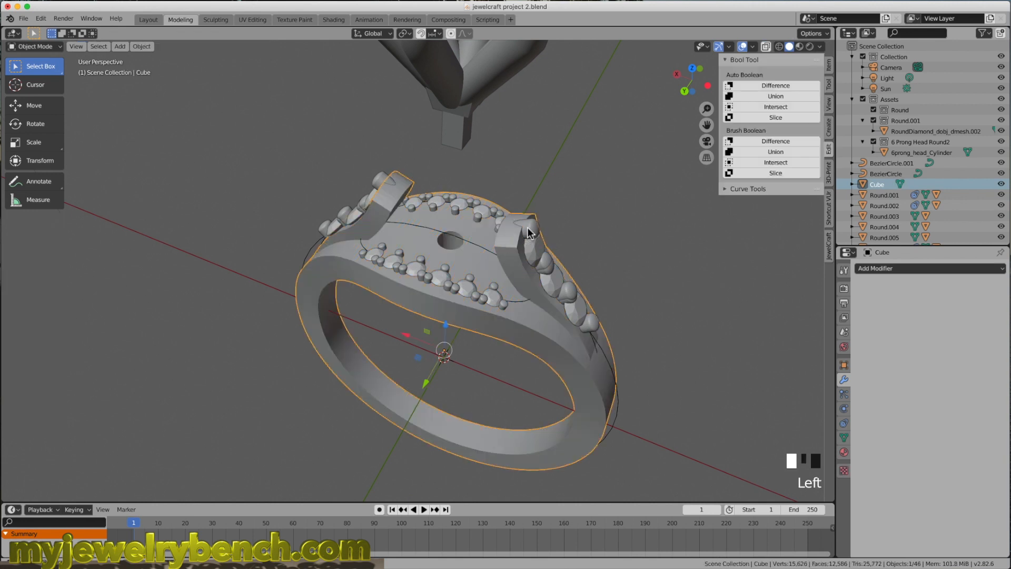
{"action": "middle_click_drag", "start_coordinate": [564, 271], "coordinate": [550, 270]}
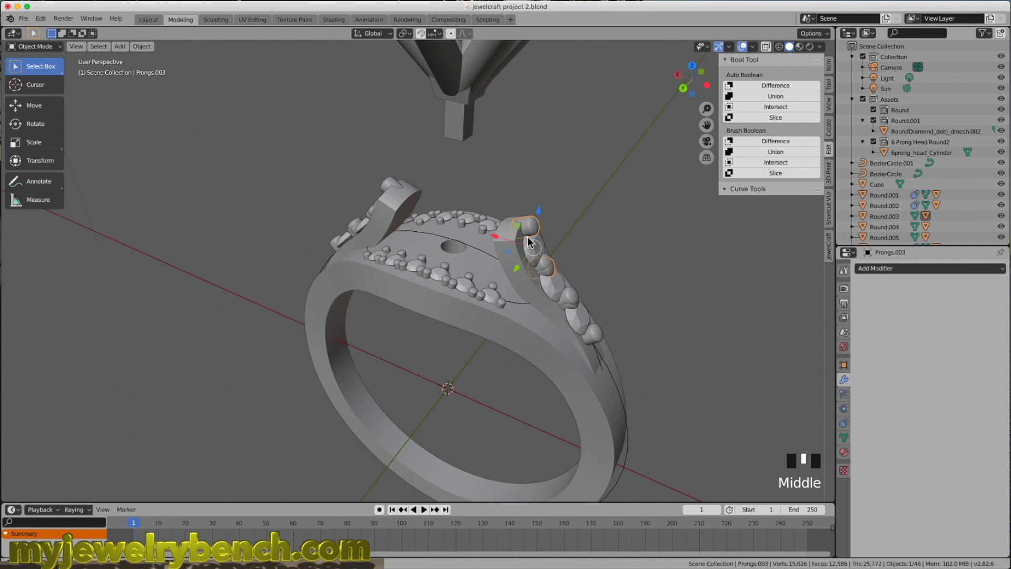
{"action": "left_click", "coordinate": [548, 272], "text": "shift"}
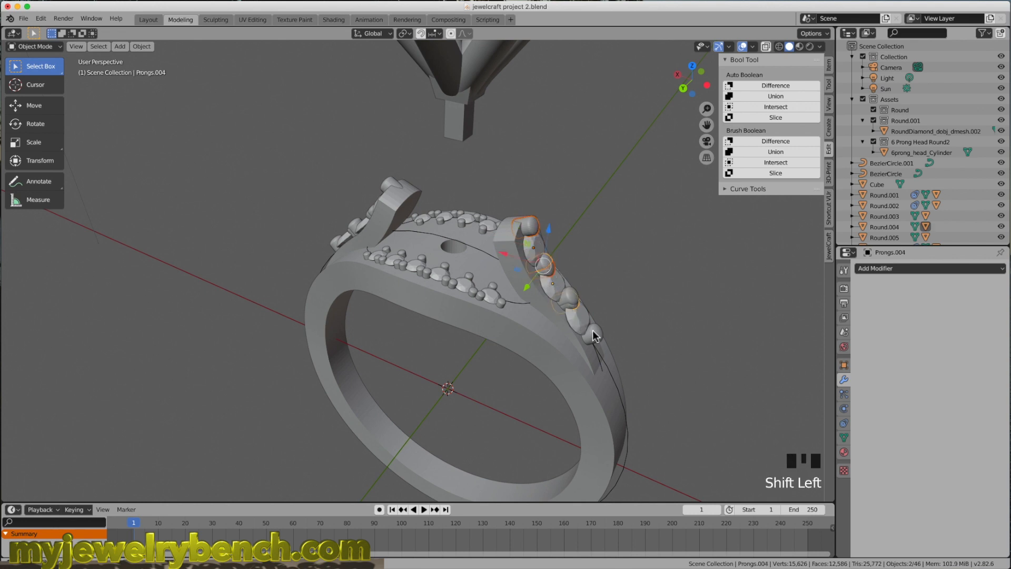
{"action": "left_click", "coordinate": [563, 299], "text": "shift"}
{"action": "left_click", "coordinate": [559, 341], "text": "shift"}
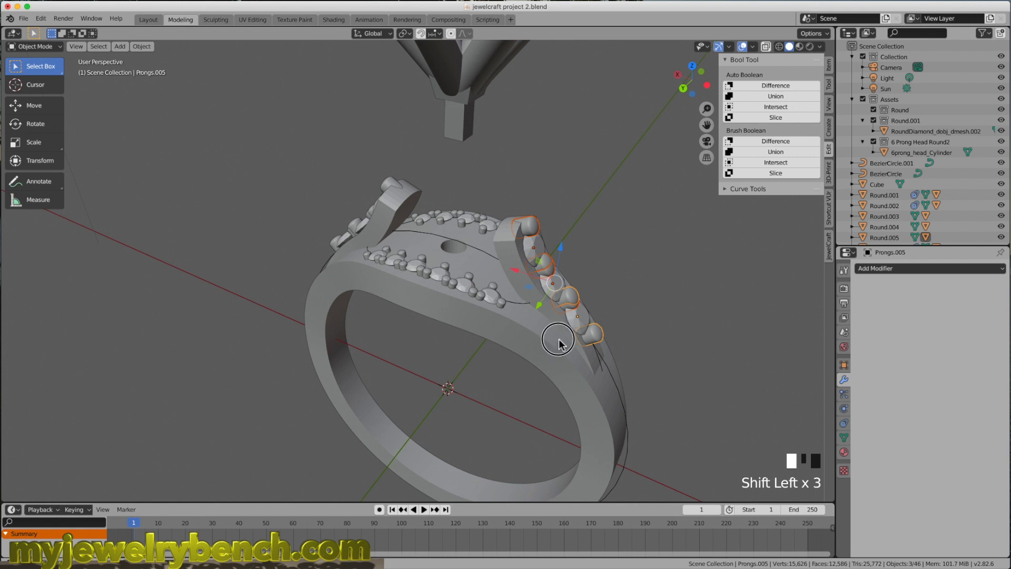
{"action": "left_click", "coordinate": [776, 97]}
{"action": "middle_click_drag", "start_coordinate": [567, 247], "coordinate": [501, 221]}
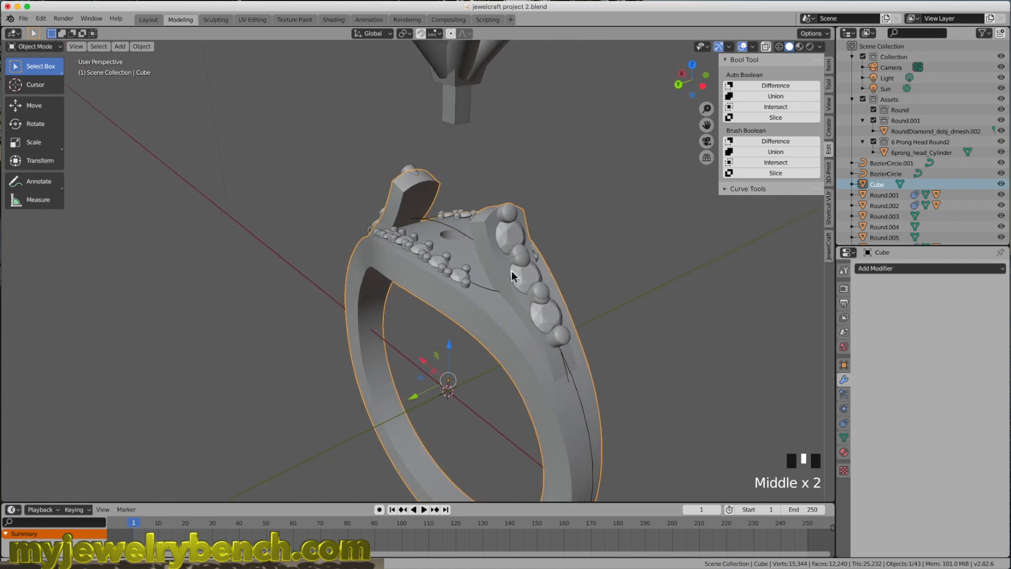
Inspect the ring's mesh in Edit Mode from several sides to check how the first shoulder's prongs are merged
{"action": "left_click", "coordinate": [515, 324]}
{"action": "key", "text": "Tab"}
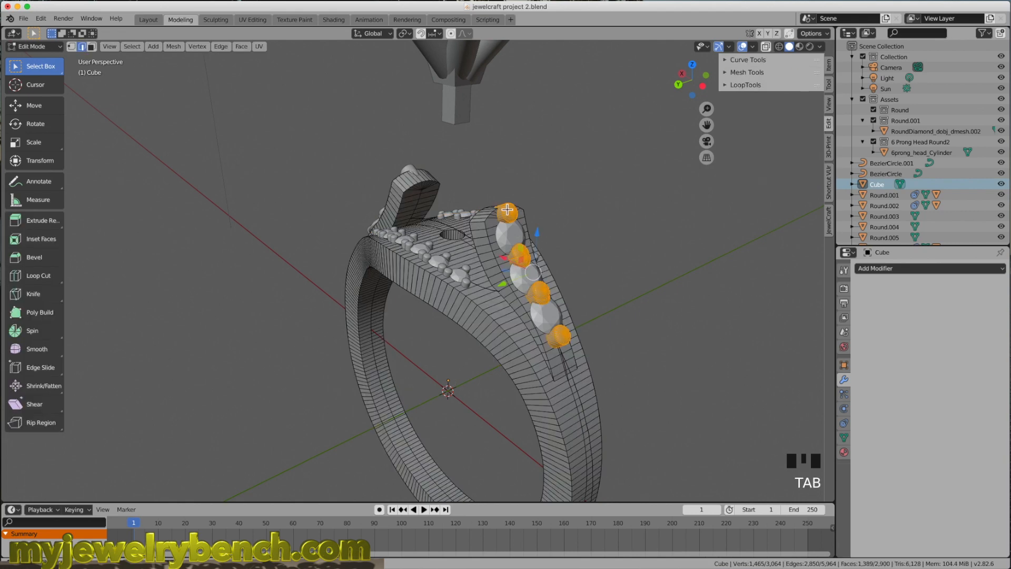
{"action": "key", "text": "a"}
{"action": "key", "text": "a"}
{"action": "key", "text": "a"}
{"action": "key", "text": "a"}
{"action": "mouse_move", "coordinate": [512, 218]}
{"action": "middle_mouse_down"}
{"action": "mouse_move", "coordinate": [540, 235]}
{"action": "mouse_move", "coordinate": [526, 232]}
{"action": "middle_mouse_up"}
{"action": "middle_click_drag", "start_coordinate": [593, 310], "coordinate": [394, 245]}
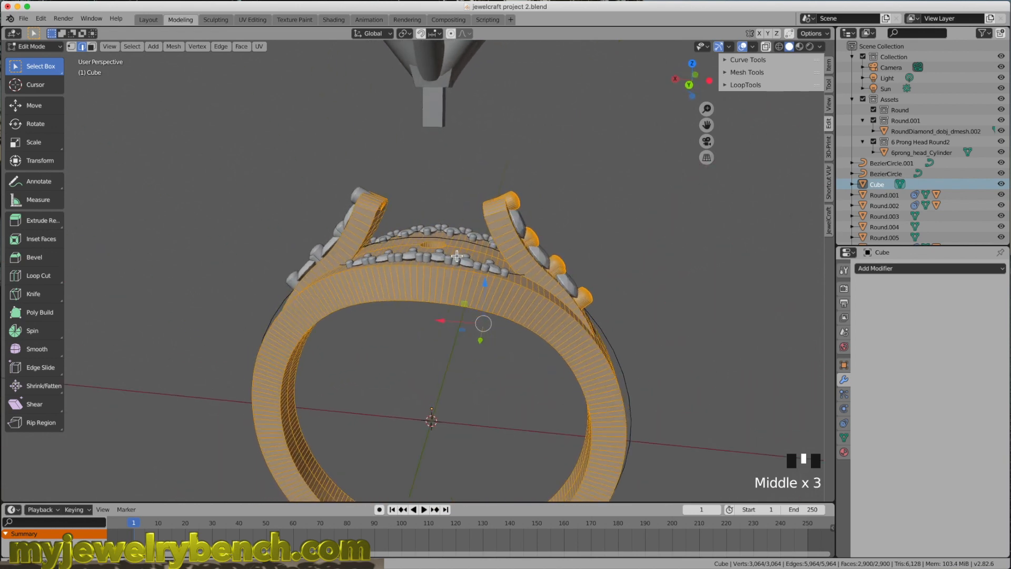
{"action": "middle_click_drag", "start_coordinate": [340, 281], "coordinate": [526, 265]}
{"action": "key", "text": "Tab"}
{"action": "middle_click_drag", "start_coordinate": [599, 307], "coordinate": [415, 269]}
{"action": "middle_click_drag", "start_coordinate": [445, 317], "coordinate": [405, 279]}
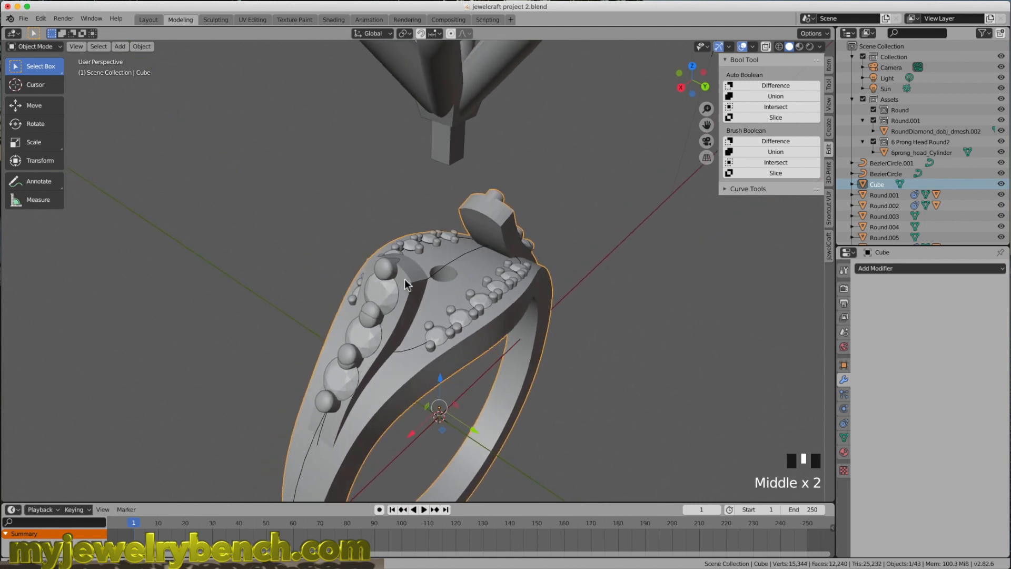
Merge the three prong sets on the opposite shoulder into the ring with a boolean Union
{"action": "left_click", "coordinate": [383, 265]}
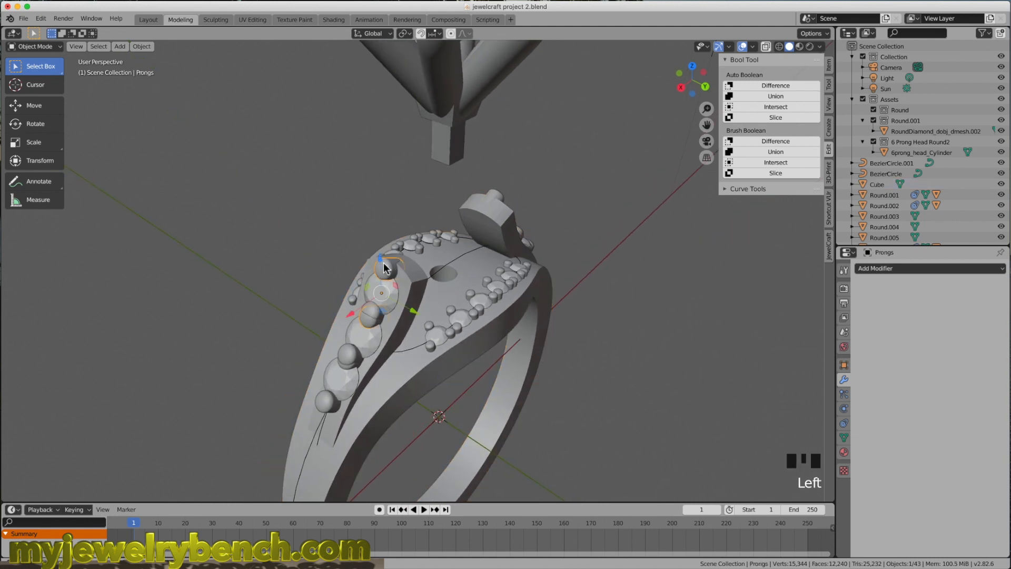
{"action": "left_click", "coordinate": [368, 319], "text": "shift"}
{"action": "left_click", "coordinate": [369, 322], "text": "shift"}
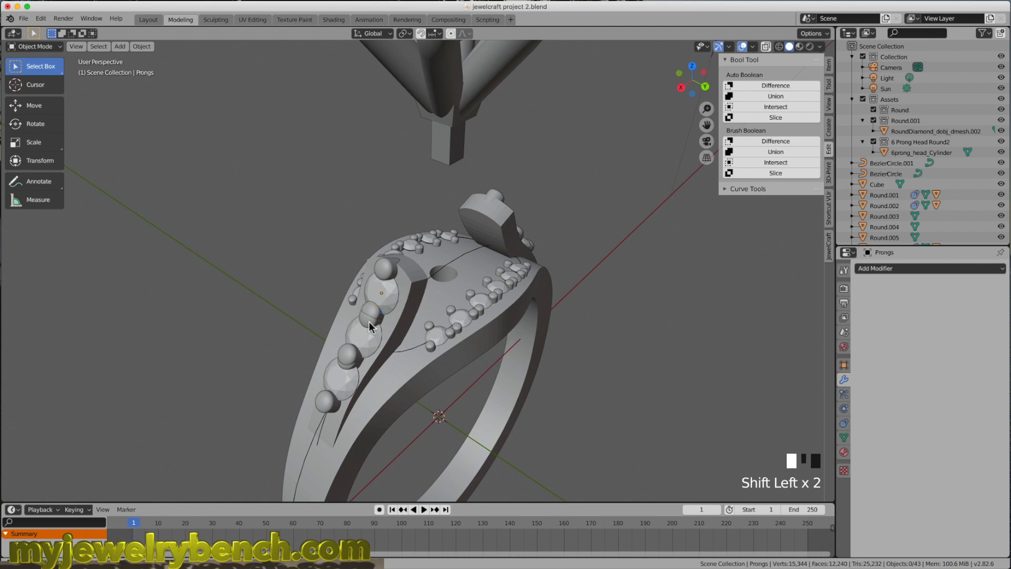
{"action": "left_click", "coordinate": [373, 314], "text": "shift"}
{"action": "left_click", "coordinate": [329, 400], "text": "shift"}
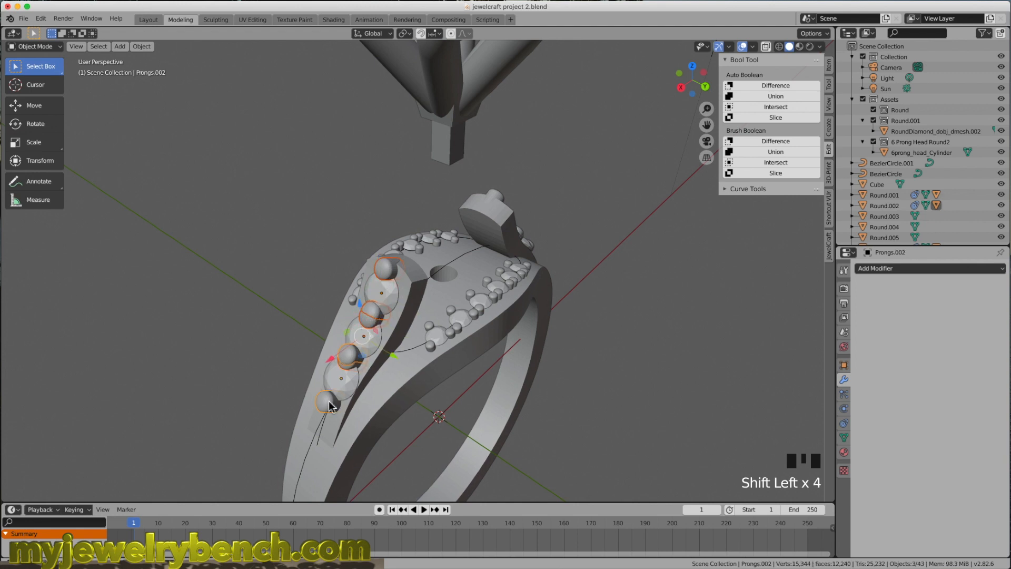
{"action": "left_click", "coordinate": [397, 408], "text": "shift"}
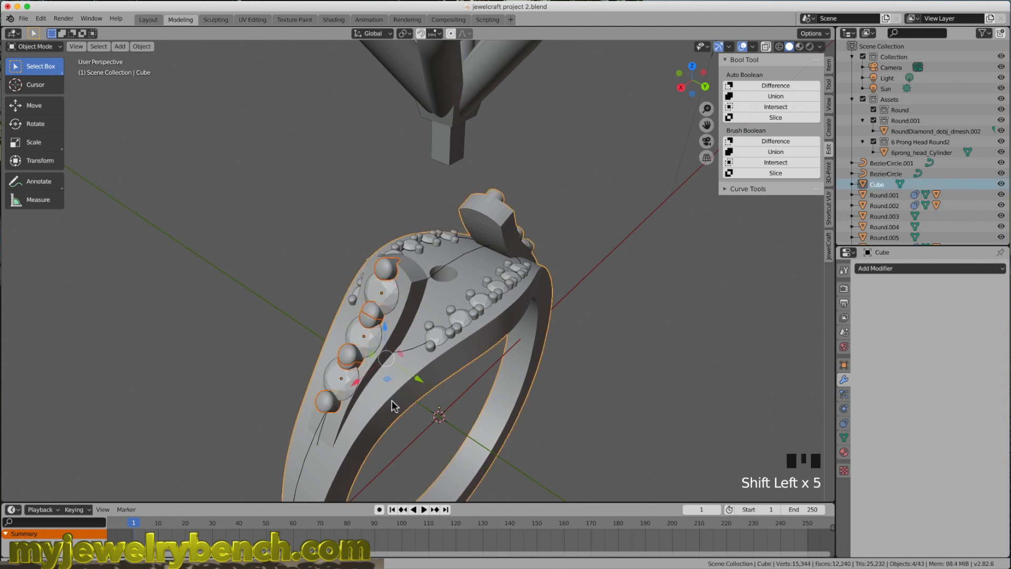
{"action": "key", "text": "ctrl+shift+KP_Add"}
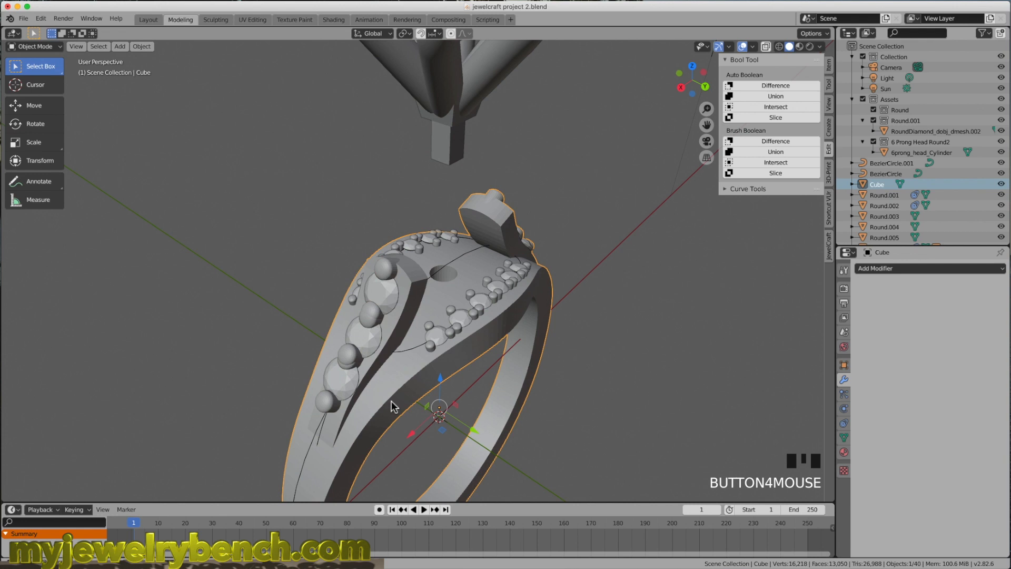
Merge the six prong sets of one rail gem row into the ring with boolean Unions, in two batches of three
{"action": "left_click", "coordinate": [433, 345], "text": "shift"}
{"action": "left_click", "coordinate": [460, 329], "text": "shift"}
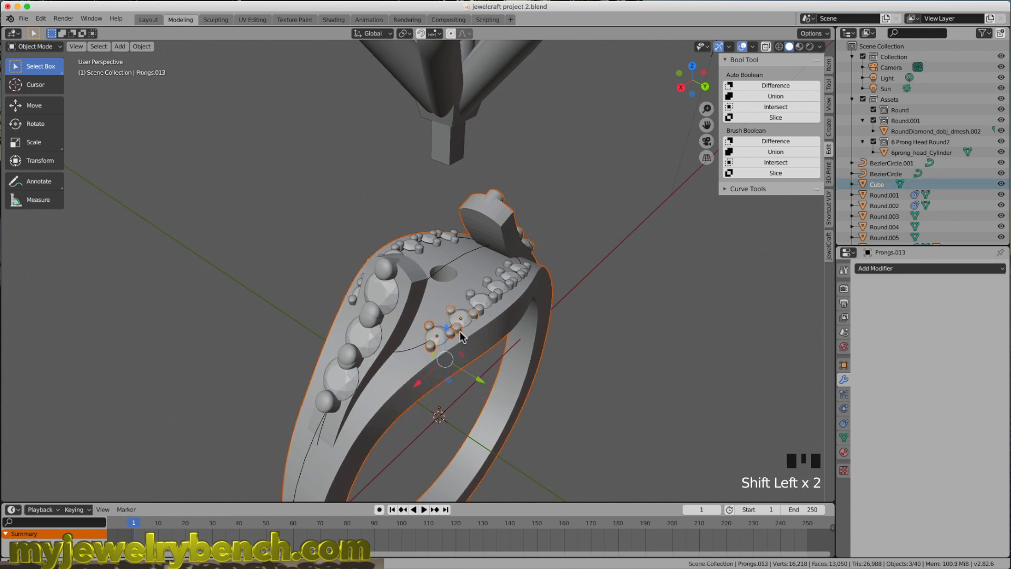
{"action": "left_click", "coordinate": [482, 314], "text": "shift"}
{"action": "key", "text": "ctrl+shift+KP_Add"}
{"action": "middle_click_drag", "start_coordinate": [496, 311], "coordinate": [527, 299]}
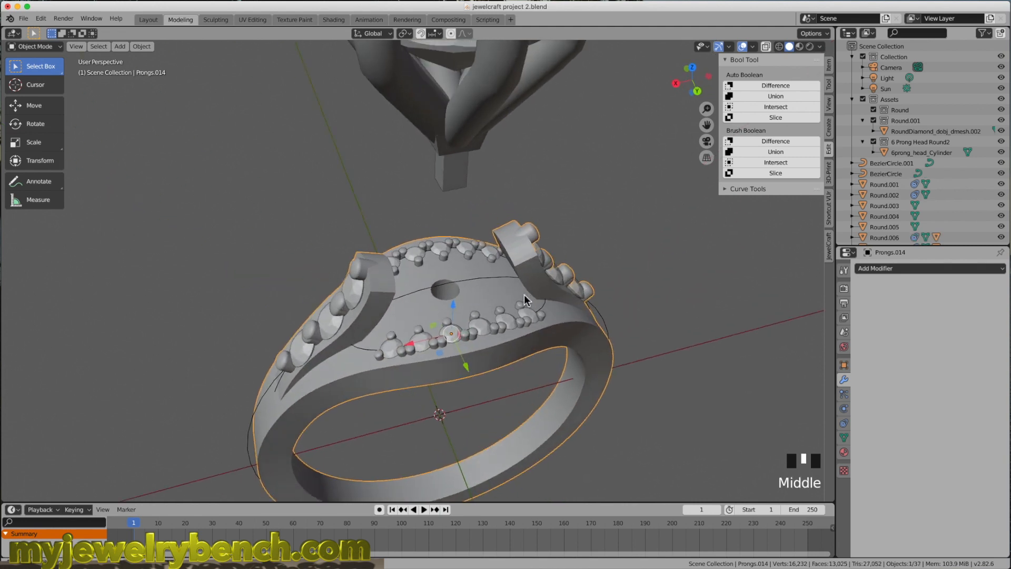
{"action": "left_click", "coordinate": [475, 330], "text": "shift"}
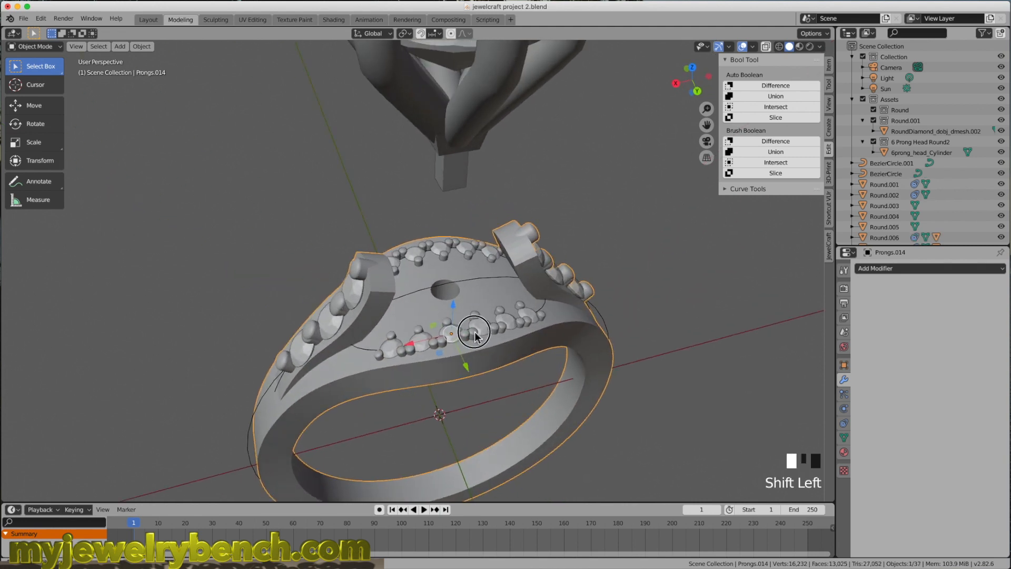
{"action": "left_click", "coordinate": [504, 327], "text": "shift"}
{"action": "left_click", "coordinate": [526, 323], "text": "shift"}
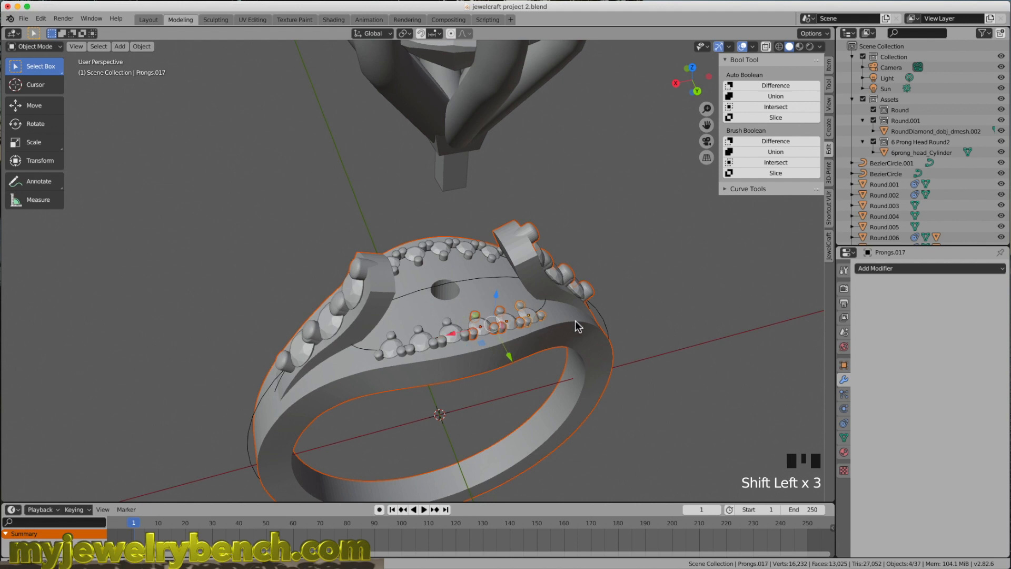
{"action": "key", "text": "ctrl+j"}
Merge the first three prong sets of the opposite rail gem row into the ring with a boolean Union
{"action": "middle_click_drag", "start_coordinate": [466, 320], "coordinate": [561, 306]}
{"action": "left_click", "coordinate": [529, 308], "text": "shift"}
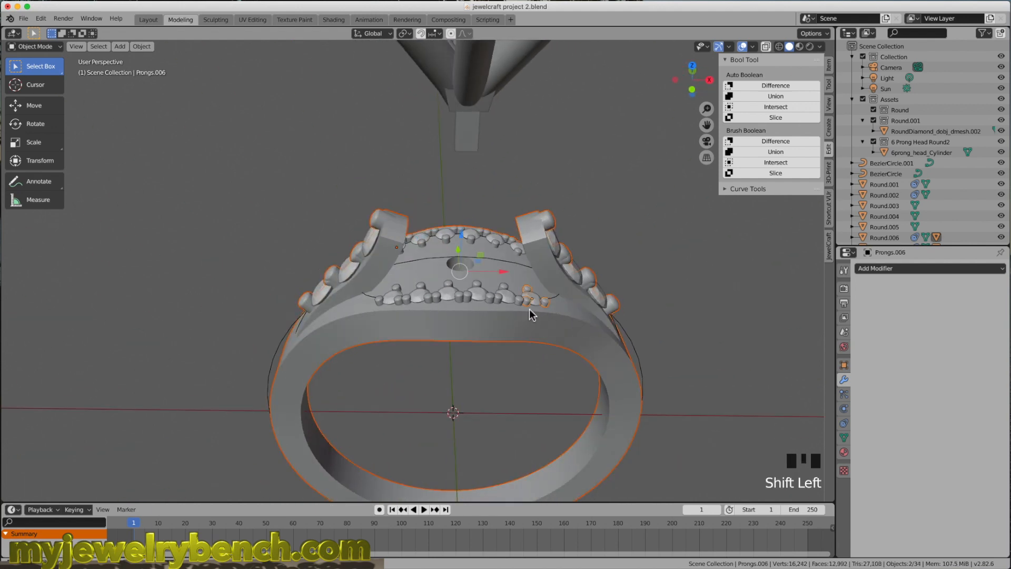
{"action": "left_click", "coordinate": [494, 308], "text": "shift"}
{"action": "left_click", "coordinate": [477, 297], "text": "shift"}
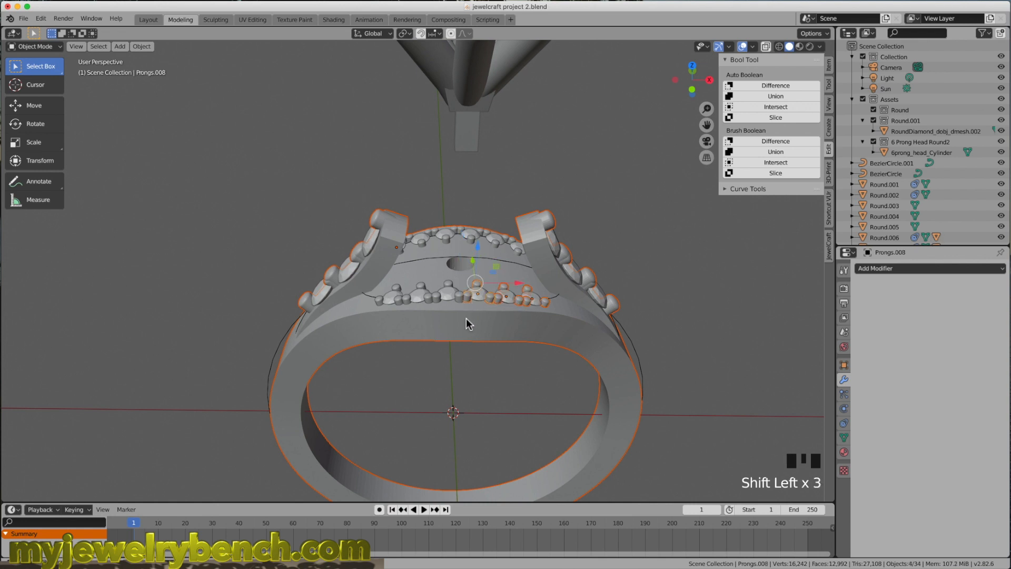
{"action": "key", "text": "ctrl+j"}
Merge the remaining three prong sets of that rail gem row into the ring with a boolean Union
{"action": "left_click", "coordinate": [451, 303], "text": "shift"}
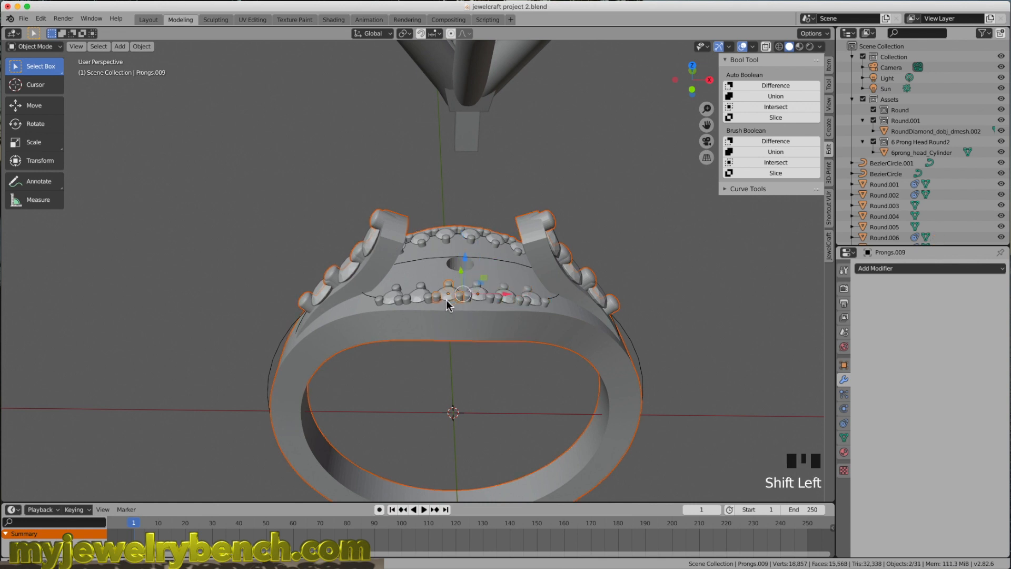
{"action": "left_click", "coordinate": [424, 301], "text": "shift"}
{"action": "left_click", "coordinate": [399, 302], "text": "shift"}
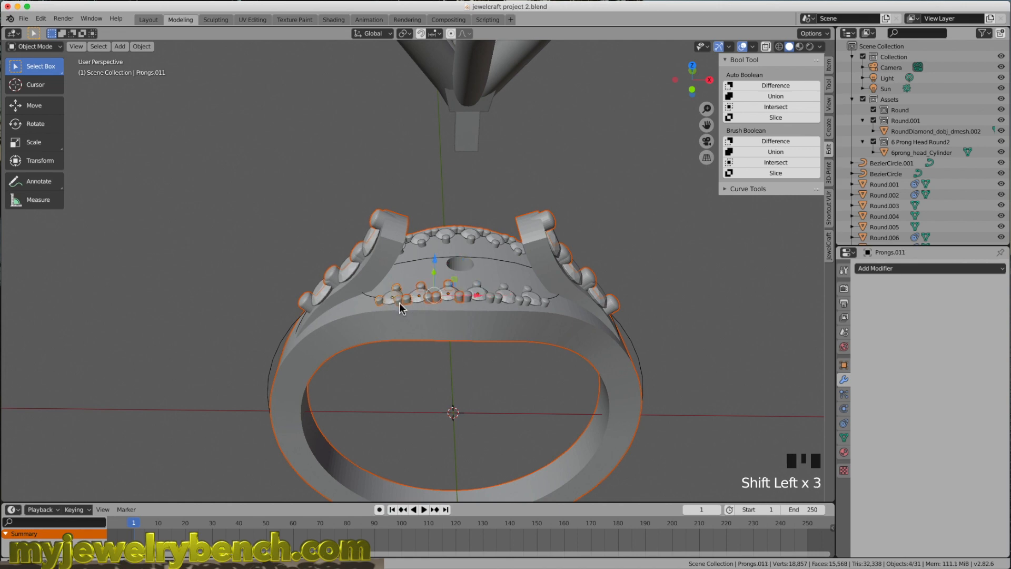
{"action": "key", "text": "ctrl+j"}
{"action": "mouse_move", "coordinate": [418, 311]}
{"action": "middle_mouse_down"}
{"action": "mouse_move", "coordinate": [571, 286]}
{"action": "mouse_move", "coordinate": [414, 311]}
{"action": "middle_mouse_up"}
{"action": "scroll", "coordinate": [415, 311], "scroll_direction": "down", "scroll_amount": 2}
{"action": "scroll", "coordinate": [440, 334], "scroll_direction": "up", "scroll_amount": 2}
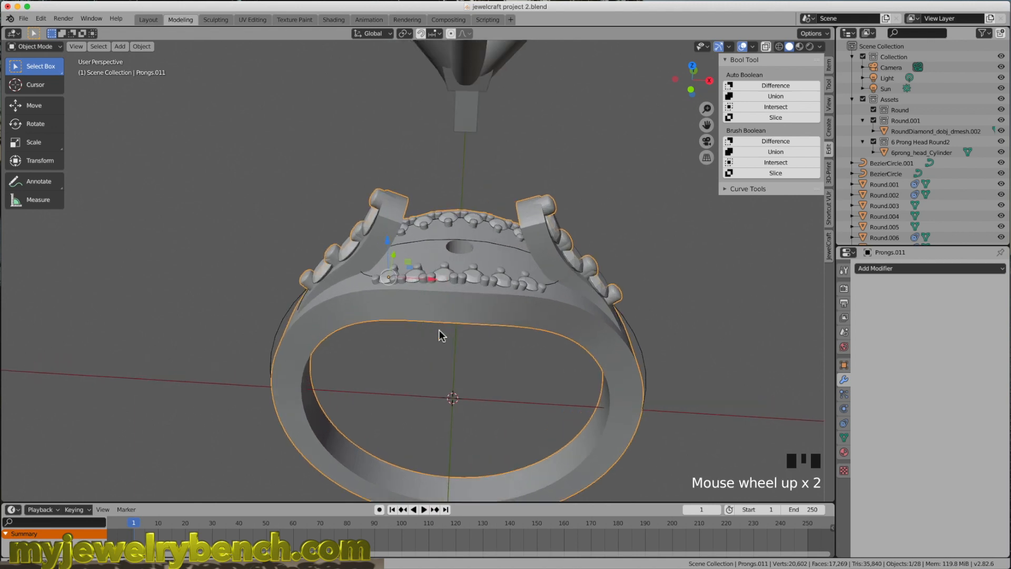
Inspect the ring's mesh in Edit Mode with all geometry selected, and check which parts select with the band and which with the head
{"action": "middle_click_drag", "start_coordinate": [428, 234], "coordinate": [468, 242]}
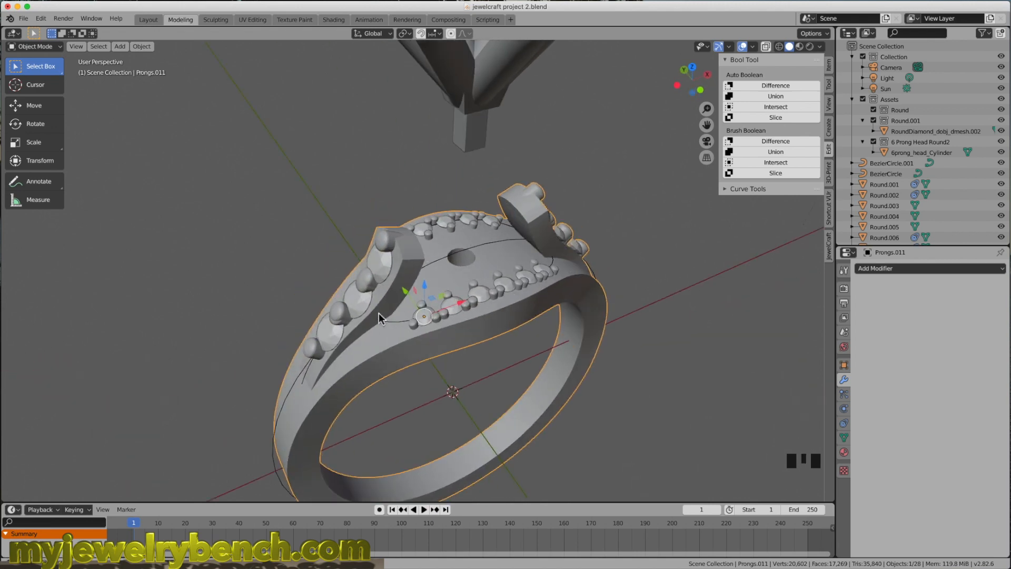
{"action": "key", "text": "Tab"}
{"action": "middle_click_drag", "start_coordinate": [414, 317], "coordinate": [350, 345]}
{"action": "key", "text": "a"}
{"action": "key", "text": "a"}
{"action": "key", "text": "a"}
{"action": "key", "text": "a"}
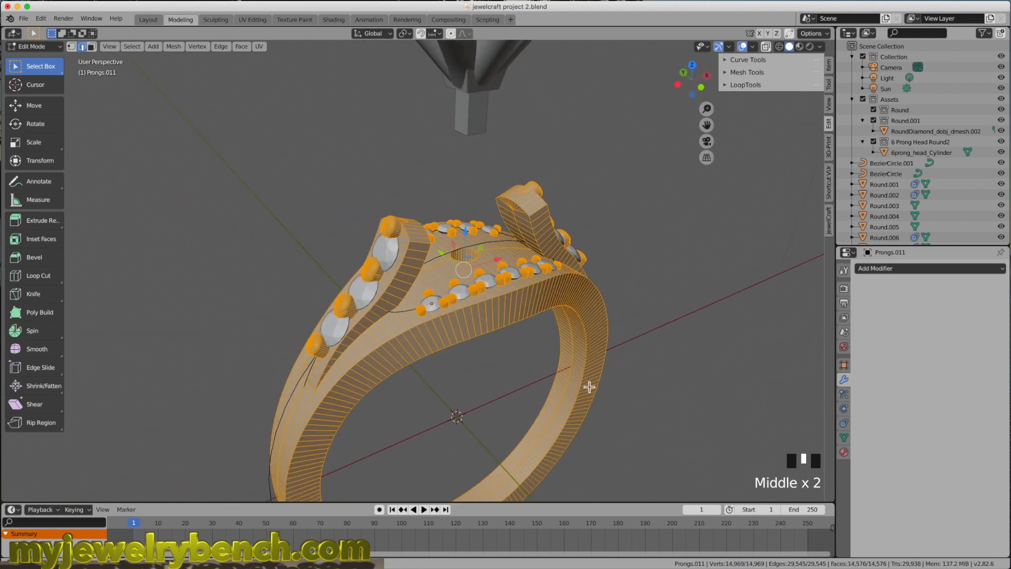
{"action": "scroll", "coordinate": [379, 222], "scroll_direction": "down", "scroll_amount": 2}
{"action": "scroll", "coordinate": [443, 305], "scroll_direction": "up", "scroll_amount": 2}
{"action": "middle_click_drag", "start_coordinate": [442, 305], "coordinate": [422, 269]}
{"action": "middle_click_drag", "start_coordinate": [507, 272], "coordinate": [433, 260]}
{"action": "key", "text": "Tab"}
{"action": "scroll", "coordinate": [402, 291], "scroll_direction": "down", "scroll_amount": 2}
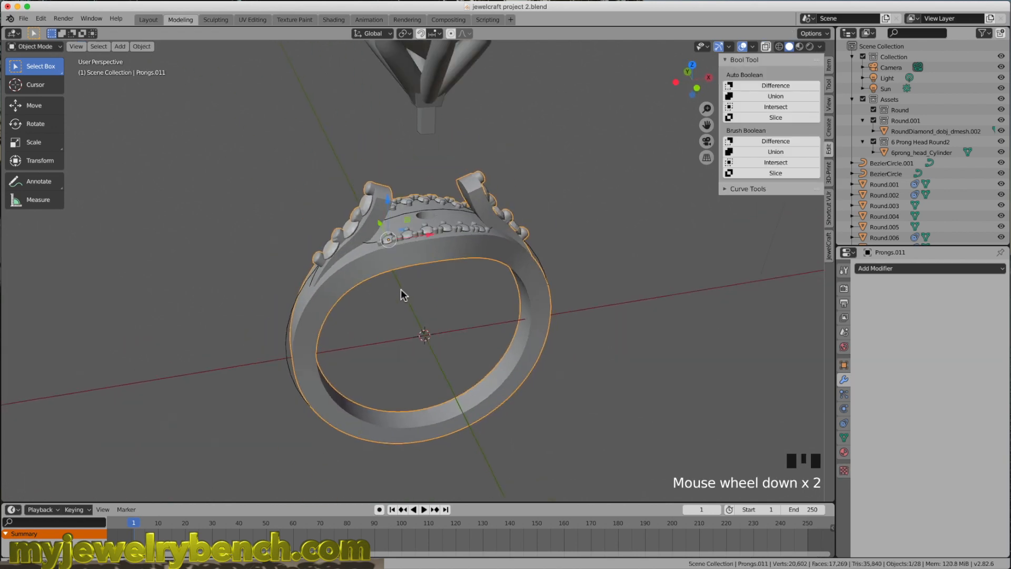
{"action": "left_click", "coordinate": [479, 248]}
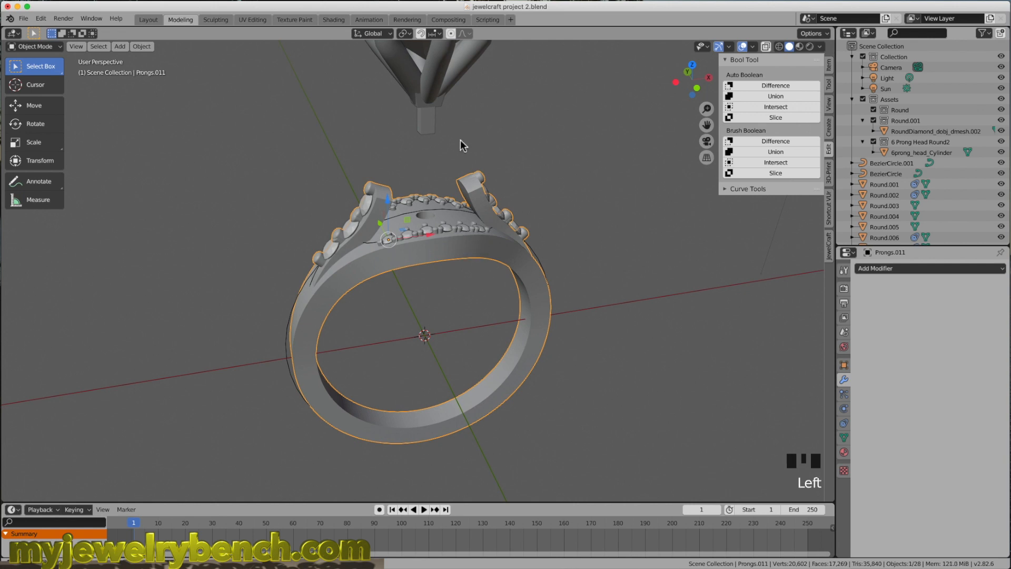
{"action": "left_click", "coordinate": [431, 113]}
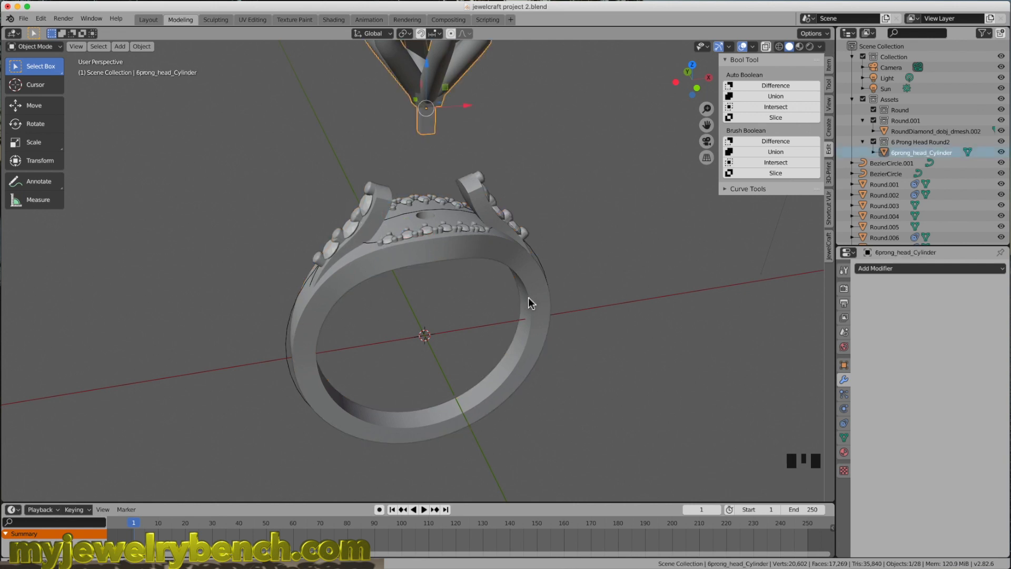
Try making JewelCraft cutters for all three gems on one shoulder at once with the default settings
{"action": "middle_click_drag", "start_coordinate": [535, 293], "coordinate": [458, 284]}
{"action": "left_click", "coordinate": [525, 238]}
{"action": "left_click", "coordinate": [452, 277]}
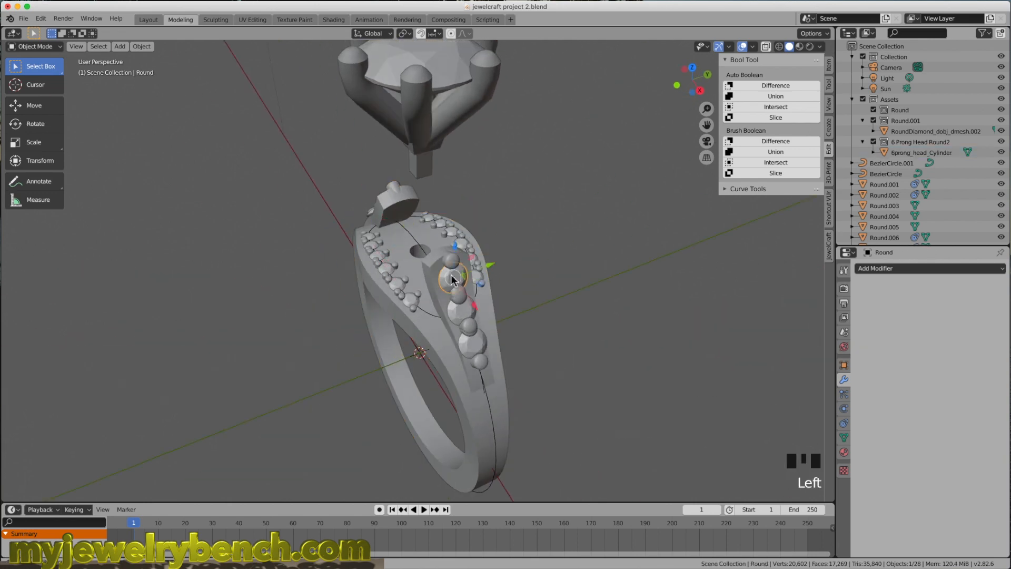
{"action": "left_click", "coordinate": [460, 310], "text": "shift"}
{"action": "left_click", "coordinate": [471, 342], "text": "shift"}
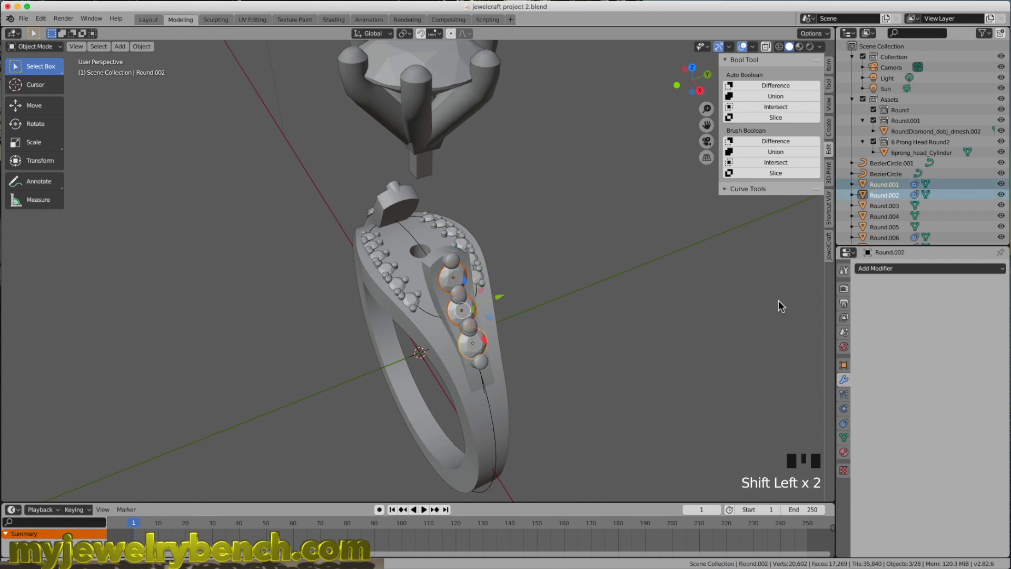
{"action": "left_click", "coordinate": [828, 247]}
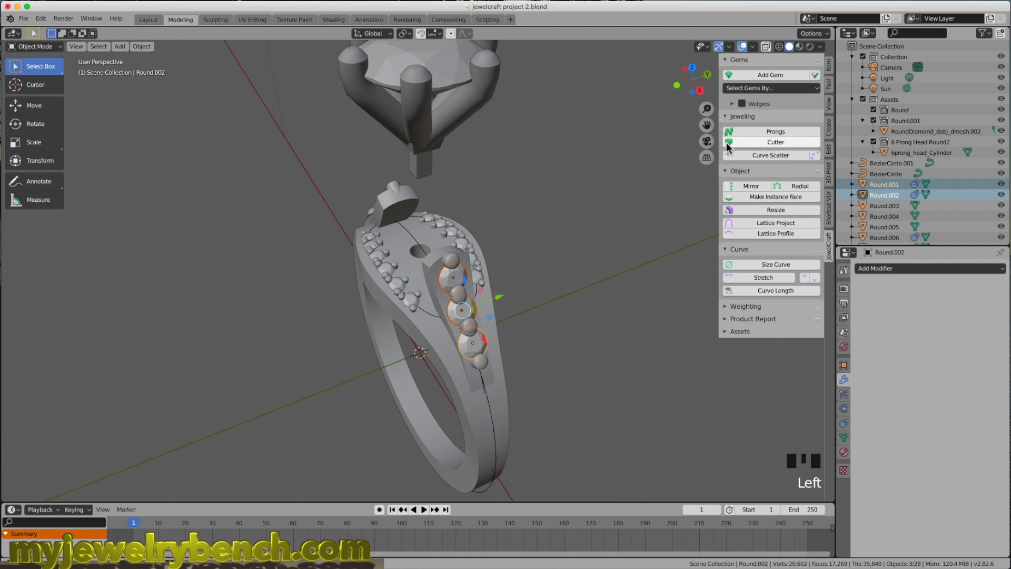
{"action": "mouse_move", "coordinate": [674, 177]}
{"action": "middle_mouse_down"}
{"action": "mouse_move", "coordinate": [649, 192]}
{"action": "mouse_move", "coordinate": [655, 184]}
{"action": "middle_mouse_up"}
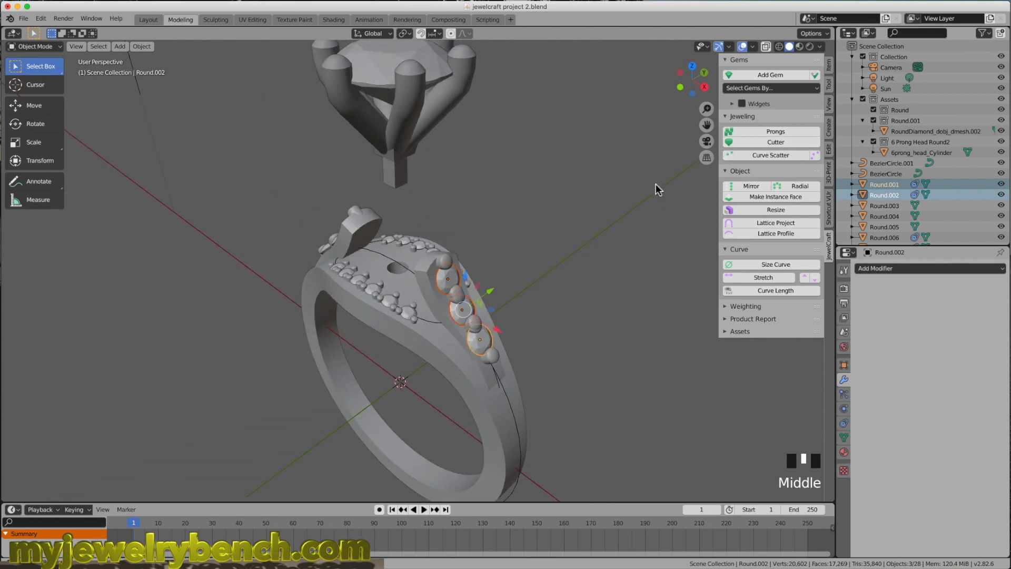
{"action": "left_click", "coordinate": [769, 141]}
{"action": "middle_click_drag", "start_coordinate": [621, 221], "coordinate": [577, 259]}
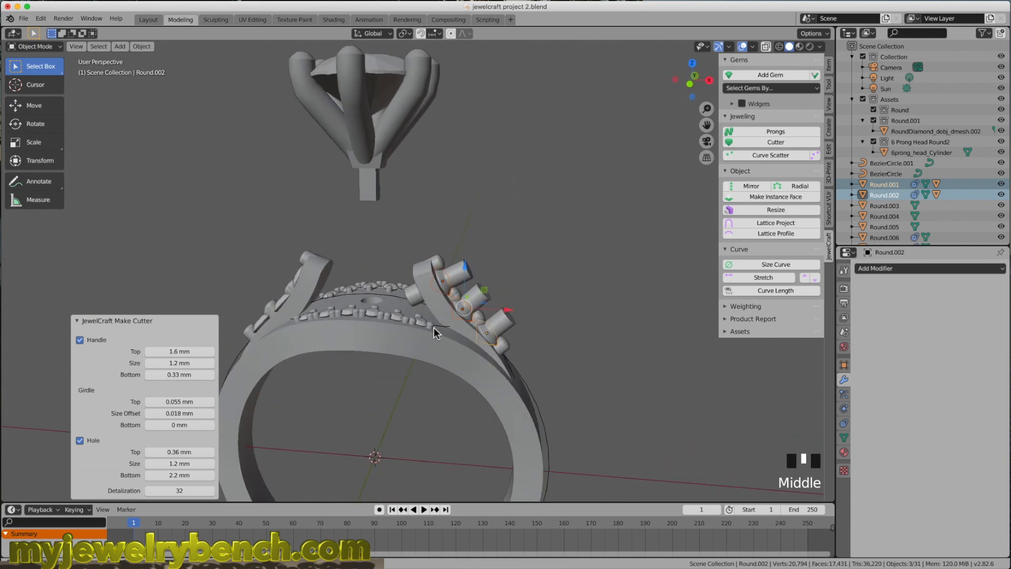
{"action": "middle_click_drag", "start_coordinate": [434, 331], "coordinate": [428, 329]}
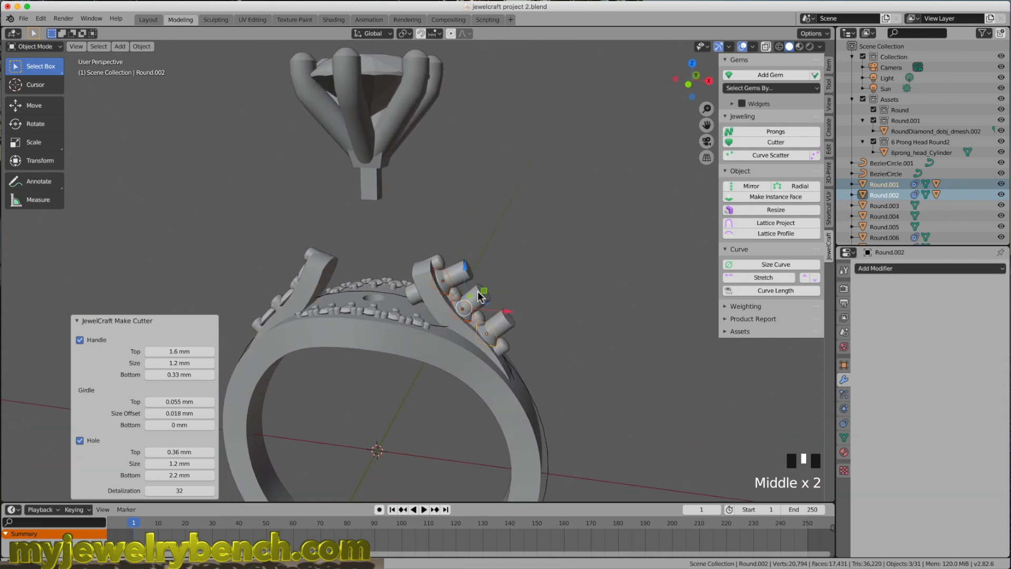
Delete the three cutters from the shoulder gems
{"action": "left_click", "coordinate": [502, 322]}
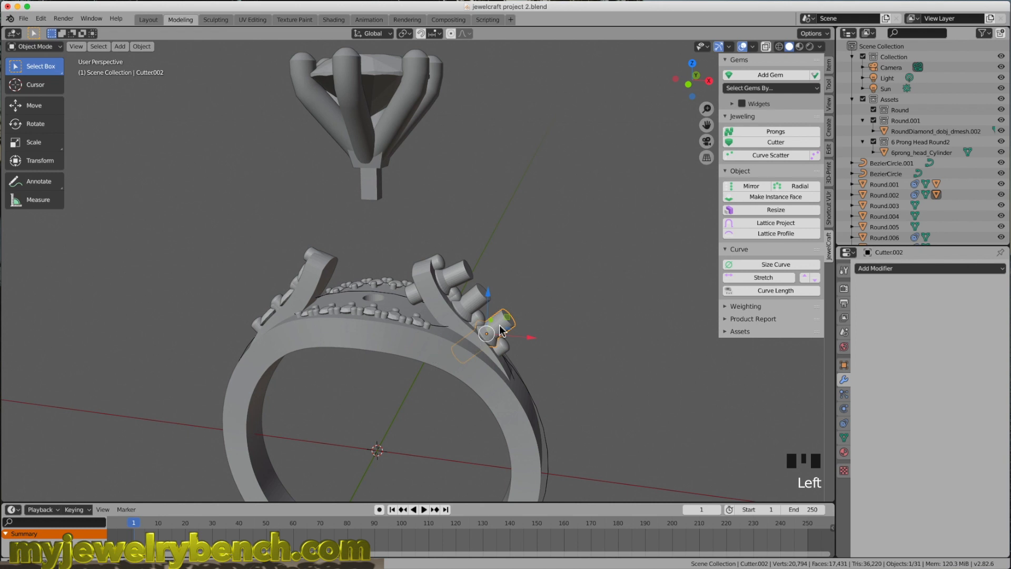
{"action": "key", "text": "Delete"}
{"action": "left_click", "coordinate": [475, 295]}
{"action": "key", "text": "Delete"}
{"action": "left_click", "coordinate": [474, 279]}
{"action": "key", "text": "Delete"}
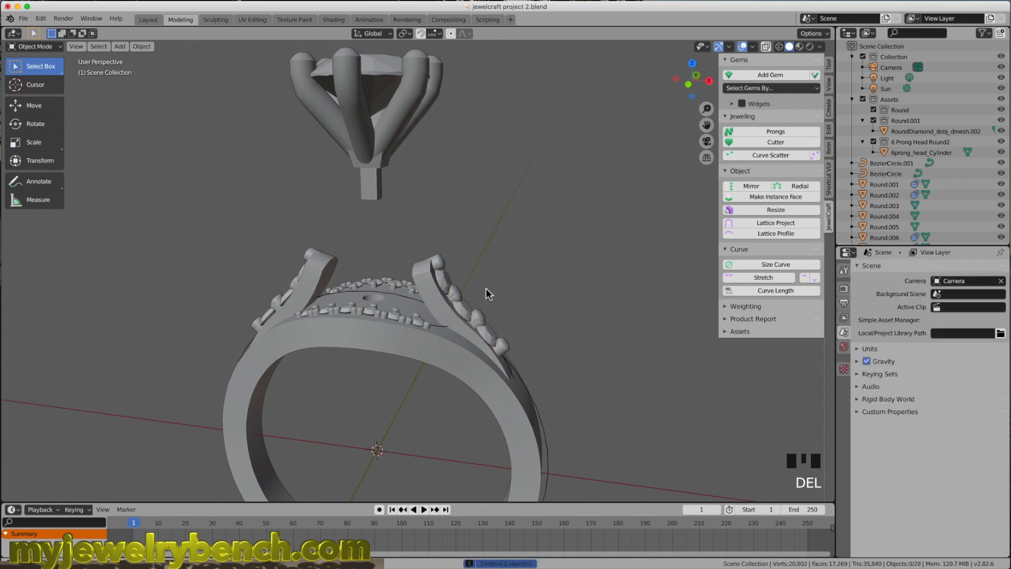
Create a JewelCraft cutter for the shoulder's uppermost gem with a hole size of 1.4 mm and a hole bottom of 2.2 mm
{"action": "left_click", "coordinate": [441, 285]}
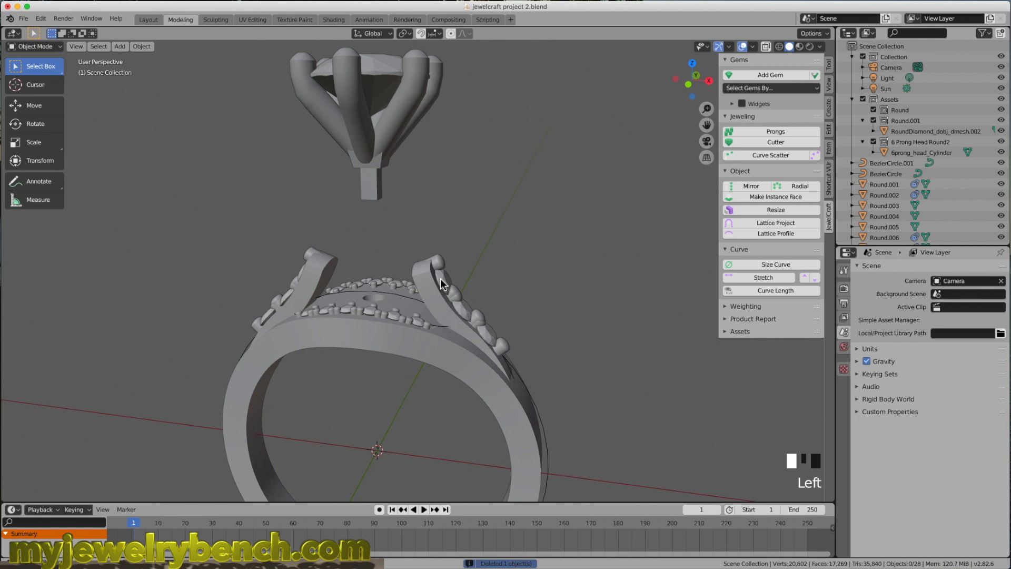
{"action": "left_click", "coordinate": [777, 142]}
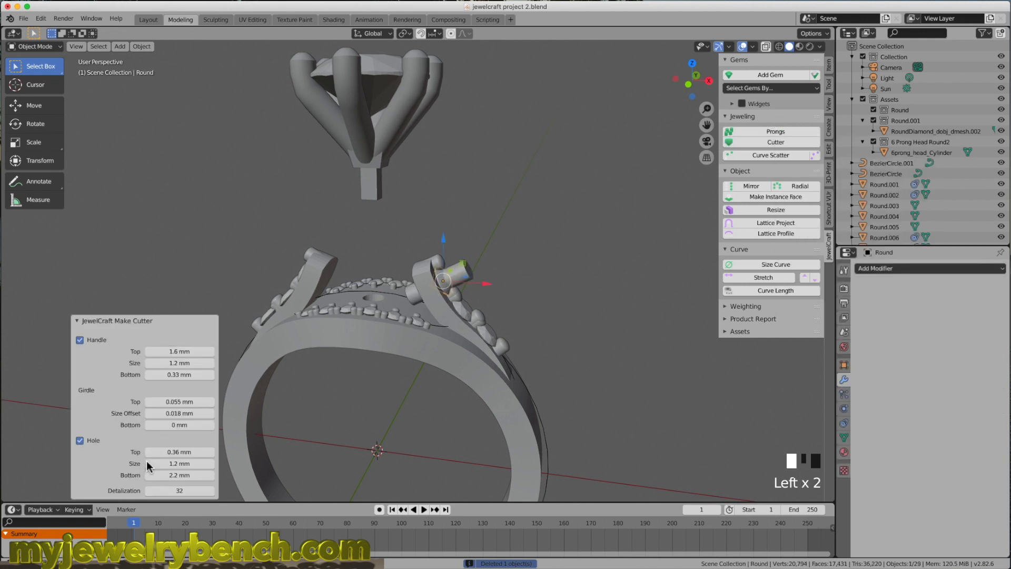
{"action": "left_click", "coordinate": [179, 475]}
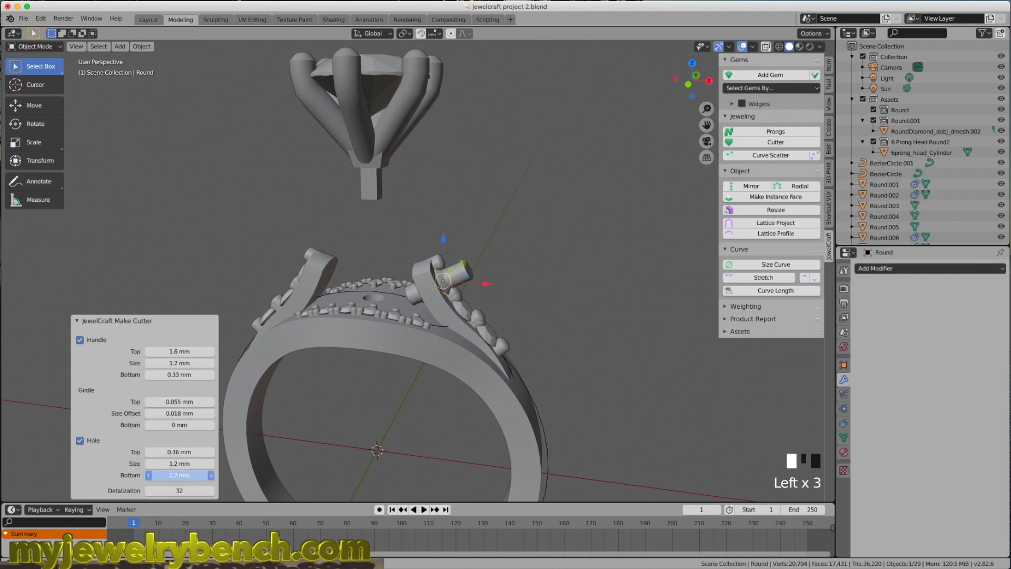
{"action": "left_click", "coordinate": [179, 463]}
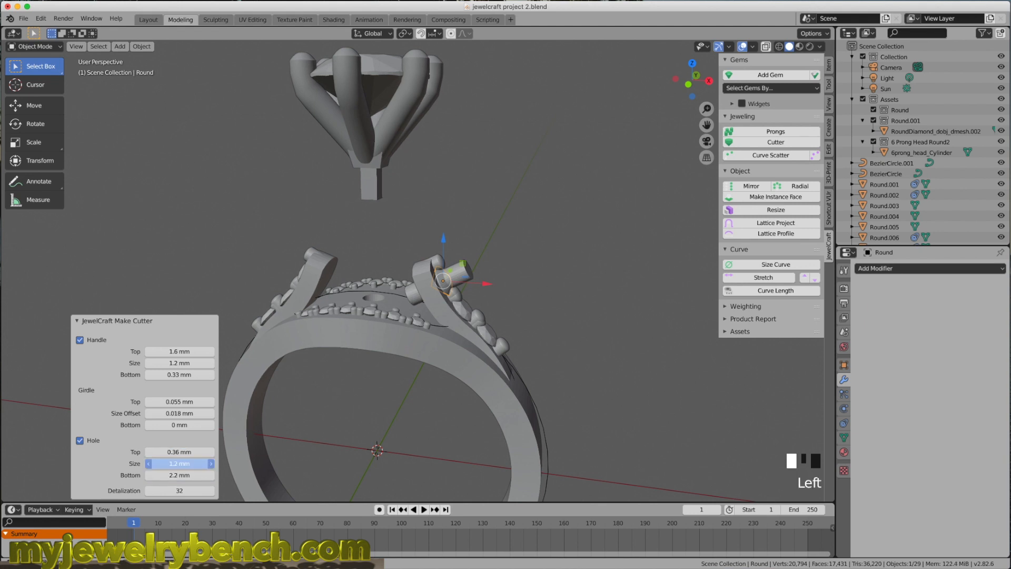
{"action": "middle_click_drag", "start_coordinate": [404, 290], "coordinate": [434, 331]}
{"action": "middle_click", "coordinate": [462, 323]}
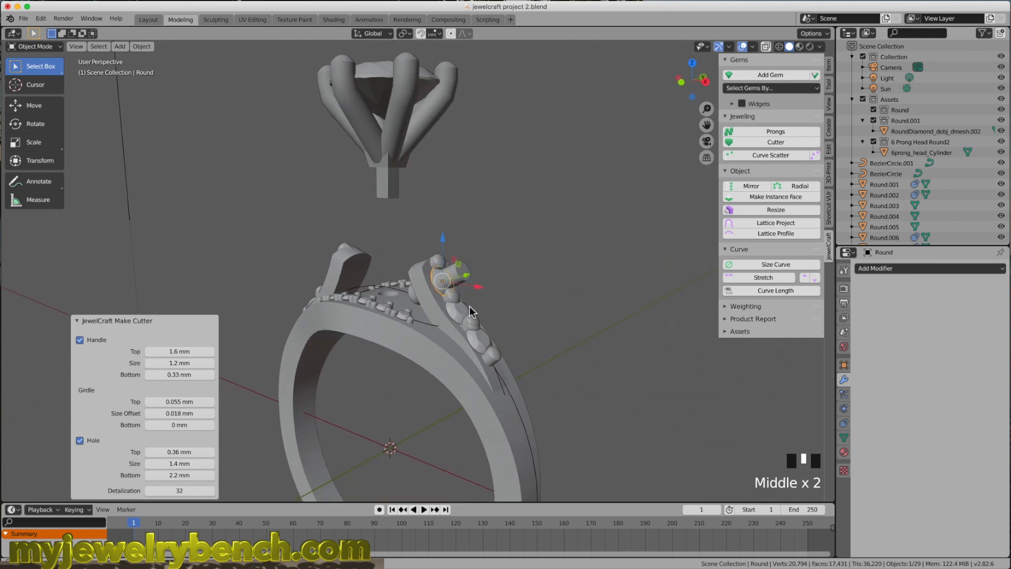
Create cutters for the shoulder's two lower gems with a hole size of 1.4 mm and a hole bottom of 3.7 mm
{"action": "scroll", "coordinate": [462, 321], "scroll_direction": "up", "scroll_amount": 2}
{"action": "left_click", "coordinate": [460, 319]}
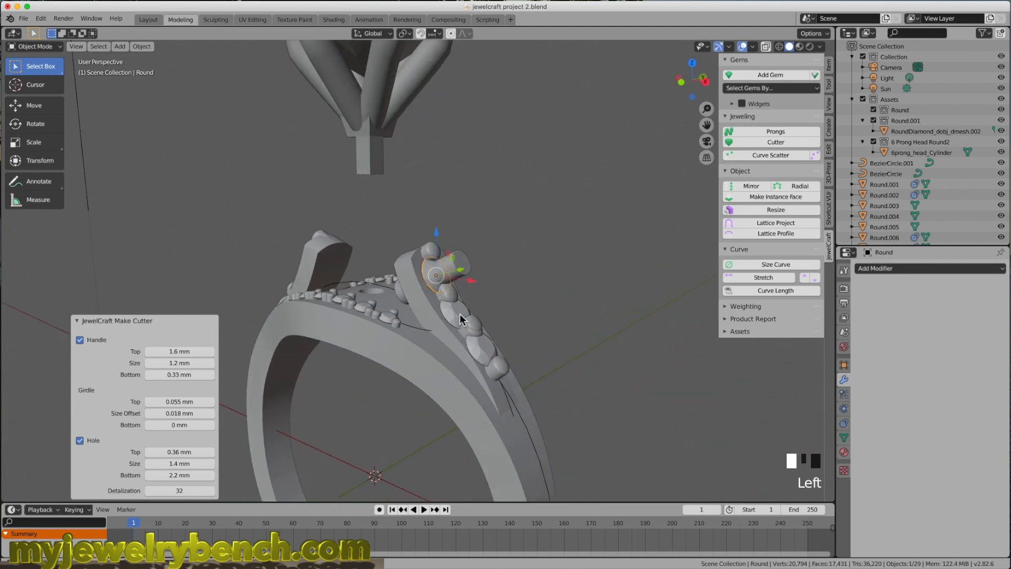
{"action": "left_click", "coordinate": [482, 355], "text": "shift"}
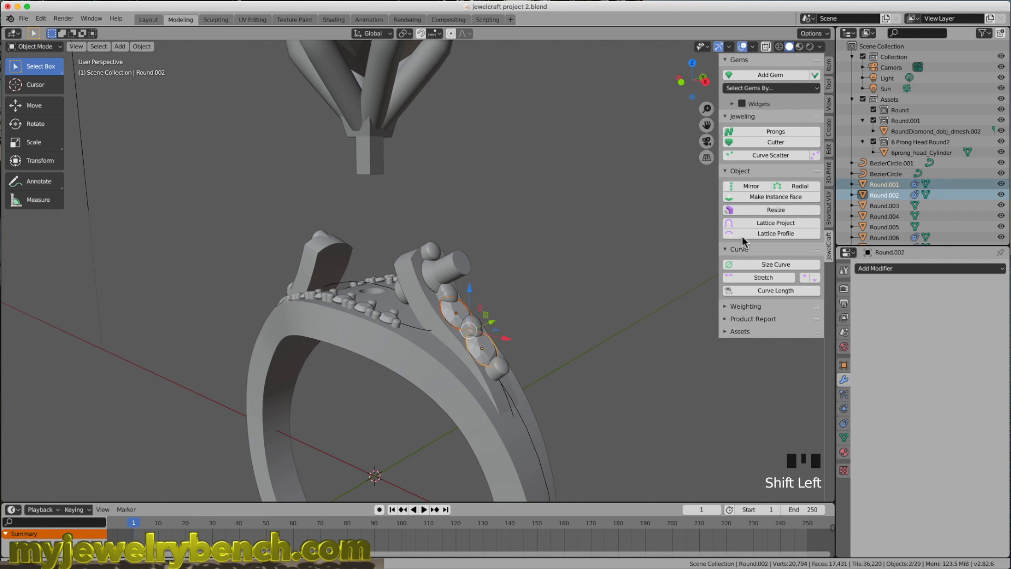
{"action": "left_click", "coordinate": [774, 142]}
{"action": "middle_click_drag", "start_coordinate": [334, 379], "coordinate": [412, 356]}
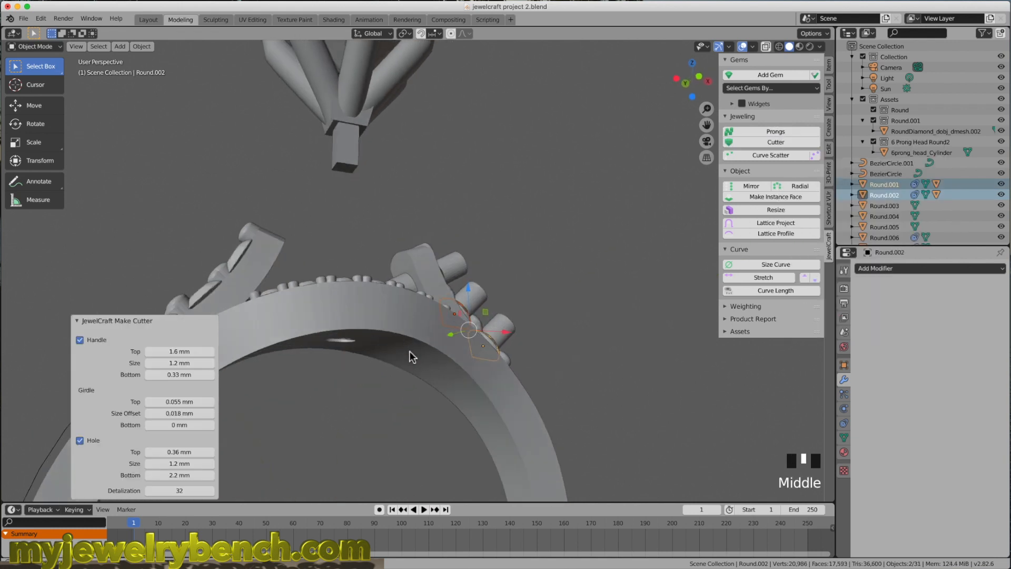
{"action": "mouse_move", "coordinate": [176, 479]}
{"action": "left_mouse_down"}
{"action": "mouse_move", "coordinate": [210, 480]}
{"action": "mouse_move", "coordinate": [178, 480]}
{"action": "left_mouse_up"}
{"action": "middle_click_drag", "start_coordinate": [606, 363], "coordinate": [589, 389]}
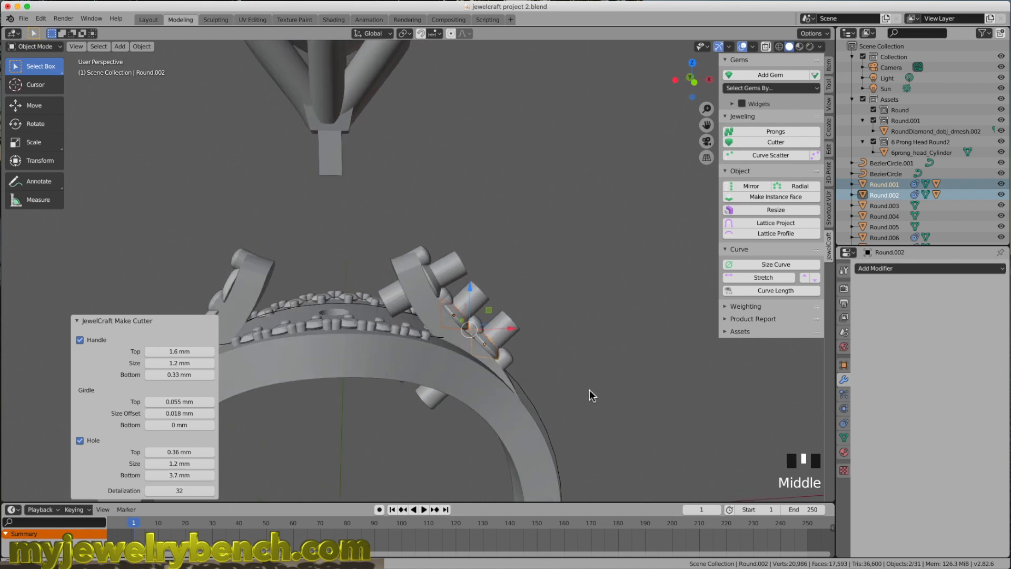
{"action": "middle_click_drag", "start_coordinate": [298, 445], "coordinate": [291, 416]}
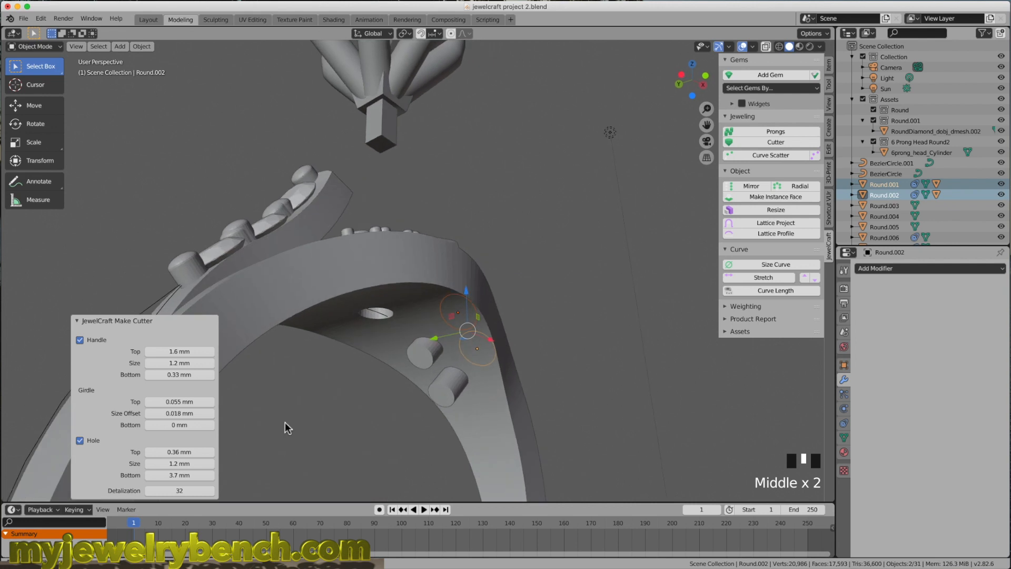
{"action": "left_click", "coordinate": [167, 463]}
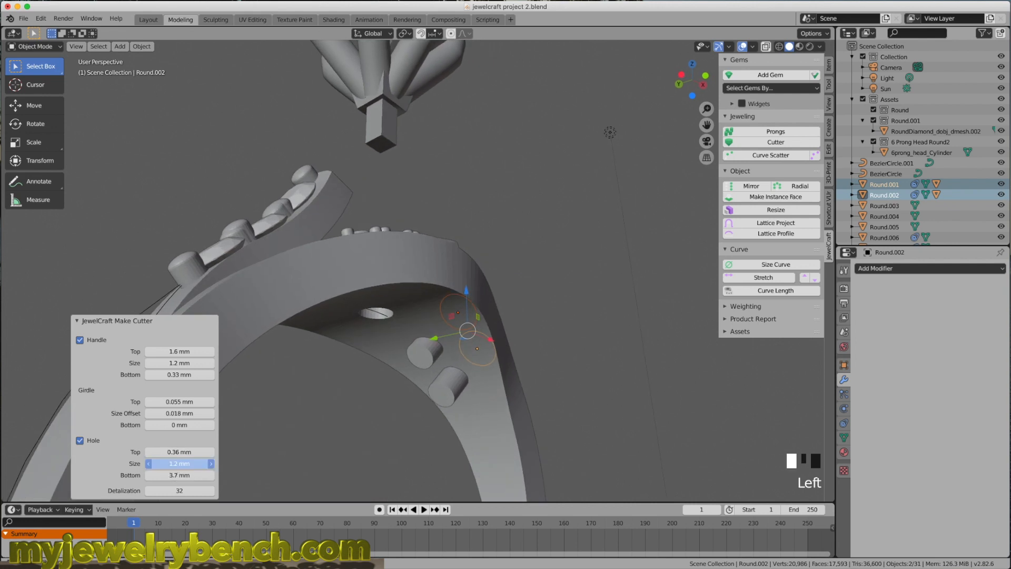
{"action": "middle_click_drag", "start_coordinate": [453, 395], "coordinate": [368, 427]}
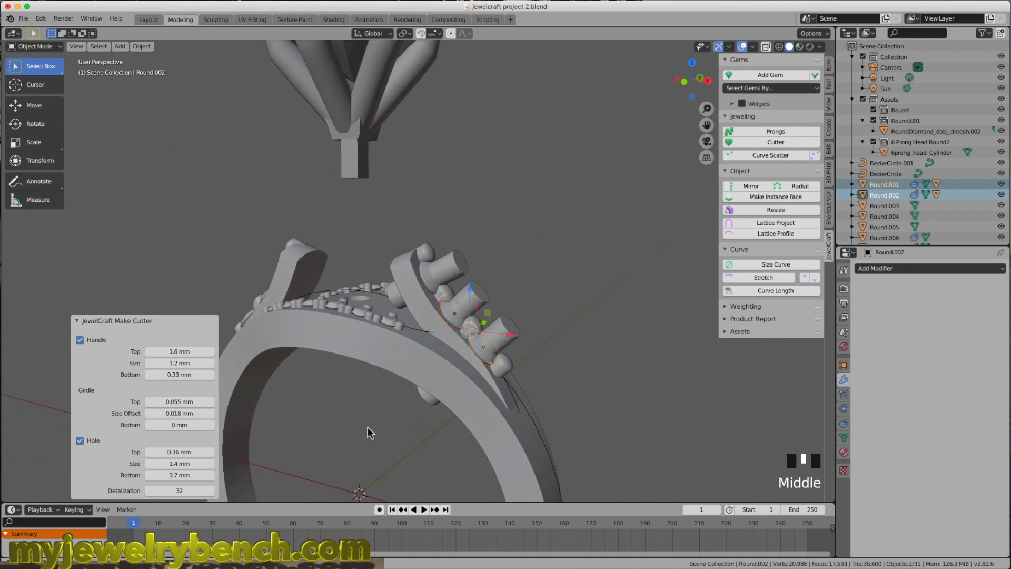
Subtract the uppermost gem's cutter from the ring with an auto boolean Difference
{"action": "left_click", "coordinate": [458, 272]}
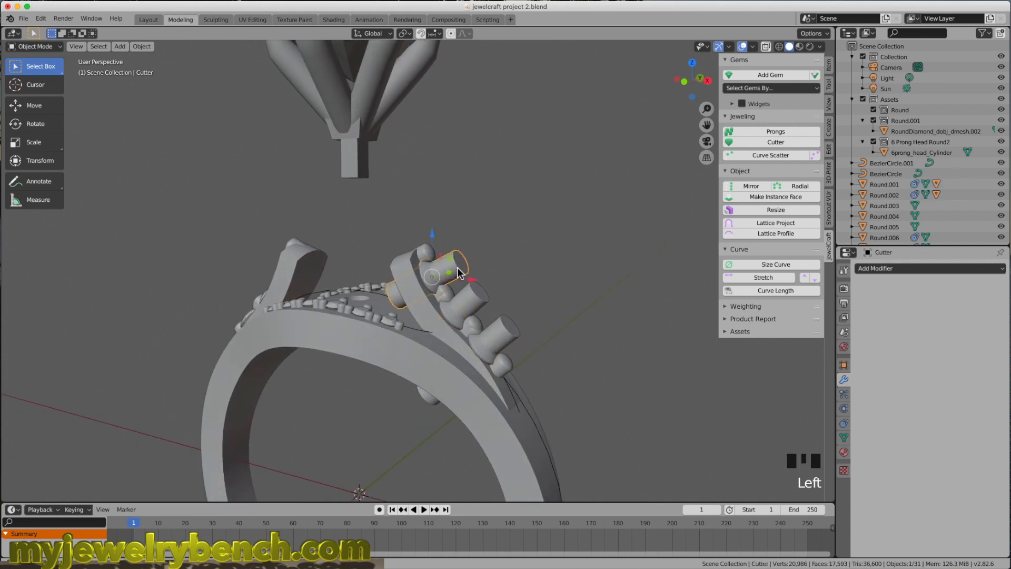
{"action": "left_click", "coordinate": [428, 315], "text": "shift"}
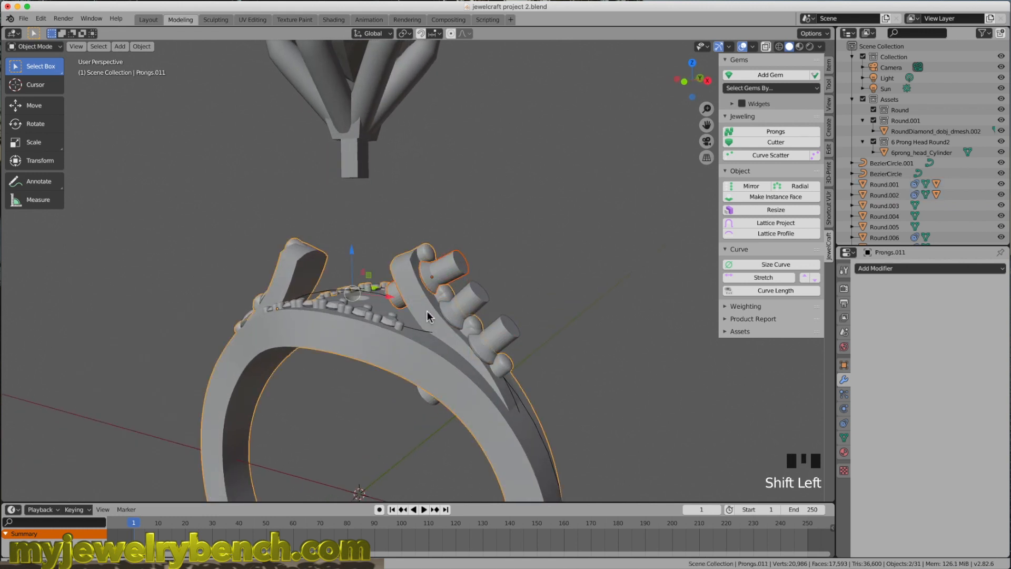
{"action": "left_click", "coordinate": [828, 150]}
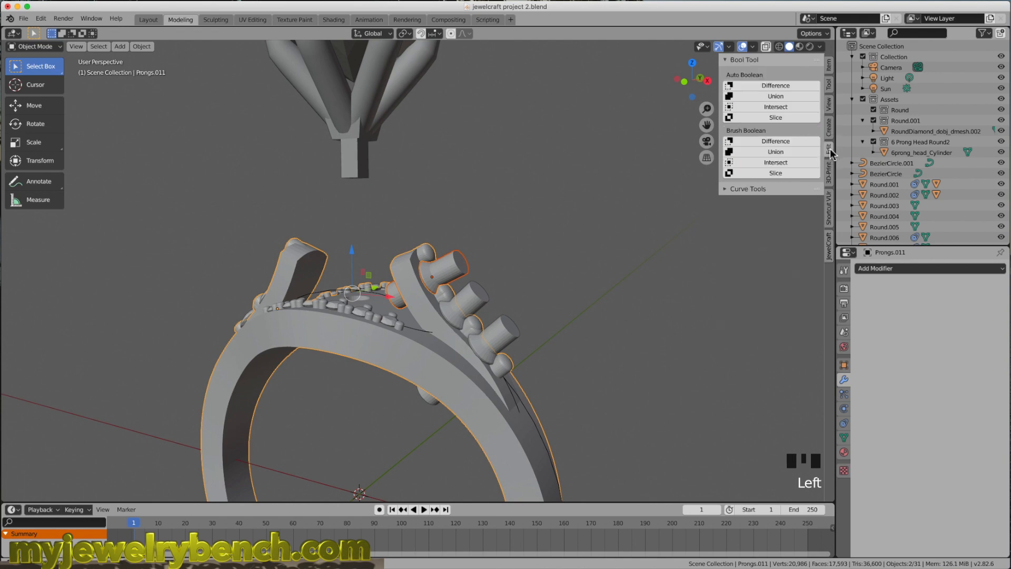
{"action": "left_click", "coordinate": [775, 85]}
{"action": "middle_click_drag", "start_coordinate": [423, 271], "coordinate": [330, 295]}
Subtract the cutters of the shoulder's two lower gems from the ring, one at a time, with an auto boolean Difference
{"action": "left_click", "coordinate": [451, 312]}
{"action": "left_click", "coordinate": [441, 395], "text": "shift"}
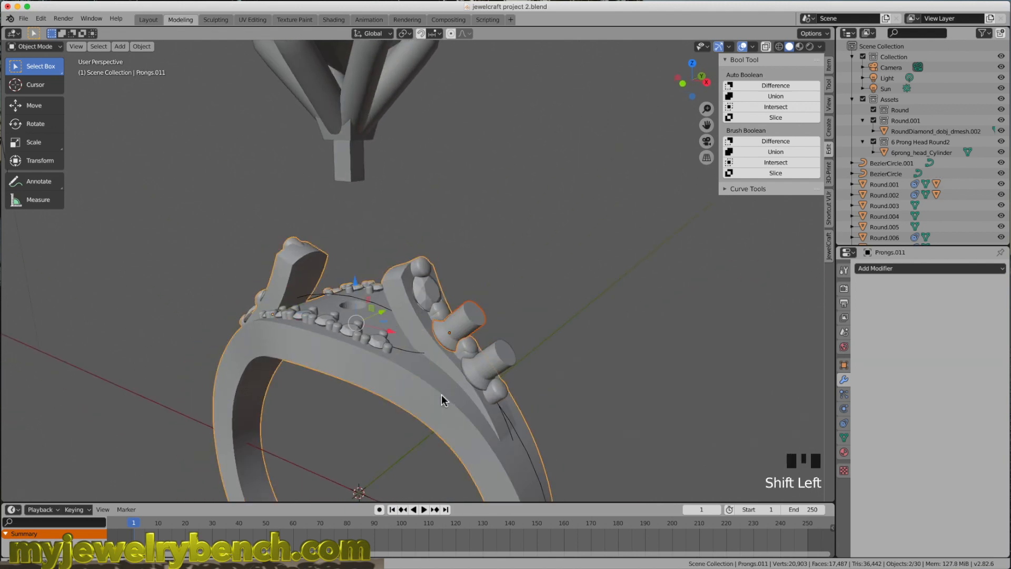
{"action": "key", "text": "ctrl+minus"}
{"action": "left_click", "coordinate": [497, 356]}
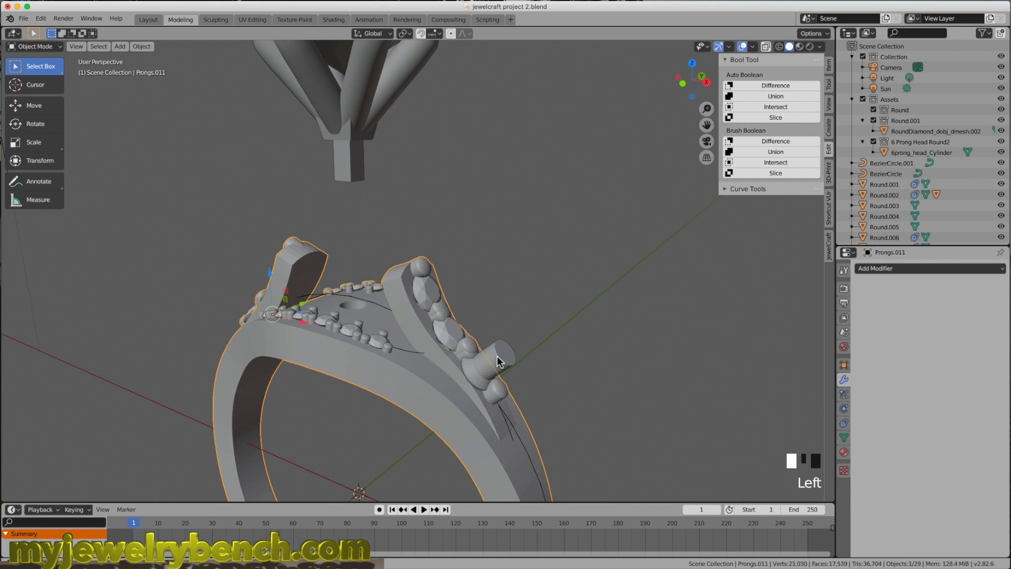
{"action": "left_click", "coordinate": [476, 421], "text": "shift"}
{"action": "key", "text": "ctrl+minus"}
Create a JewelCraft cutter with an enlarged hole size for the opposite shoulder's uppermost gem
{"action": "middle_click_drag", "start_coordinate": [480, 417], "coordinate": [453, 321]}
{"action": "left_click", "coordinate": [331, 307]}
{"action": "middle_click_drag", "start_coordinate": [368, 317], "coordinate": [324, 318]}
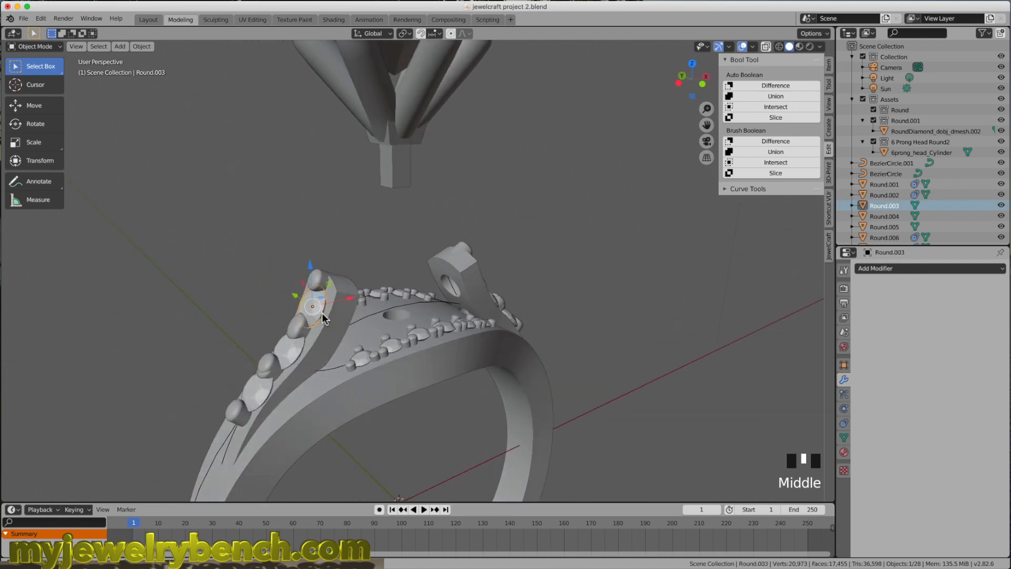
{"action": "left_click", "coordinate": [829, 246]}
{"action": "left_click", "coordinate": [775, 142]}
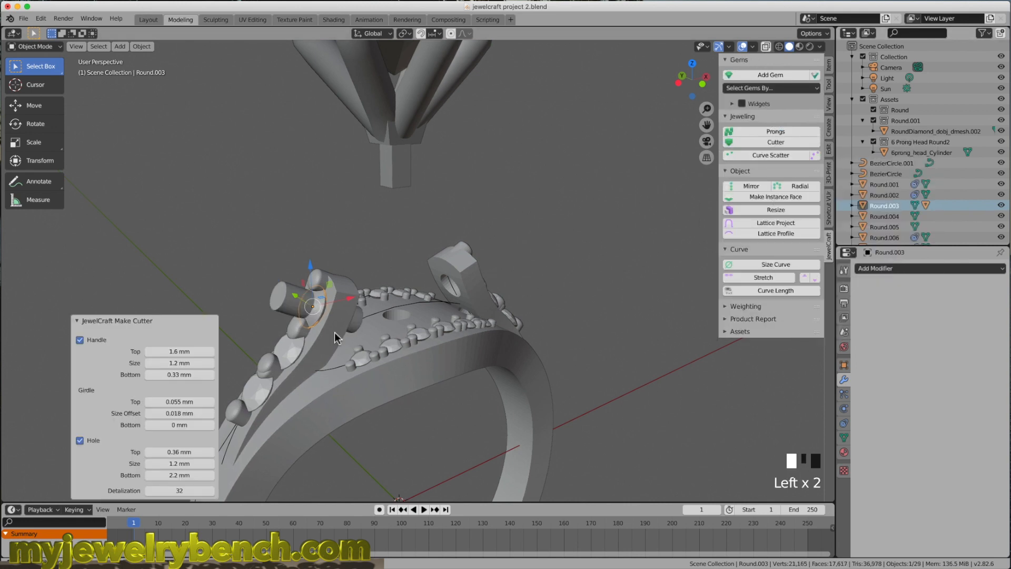
{"action": "left_click", "coordinate": [179, 464]}
{"action": "left_click_drag", "start_coordinate": [179, 463], "coordinate": [186, 463]}
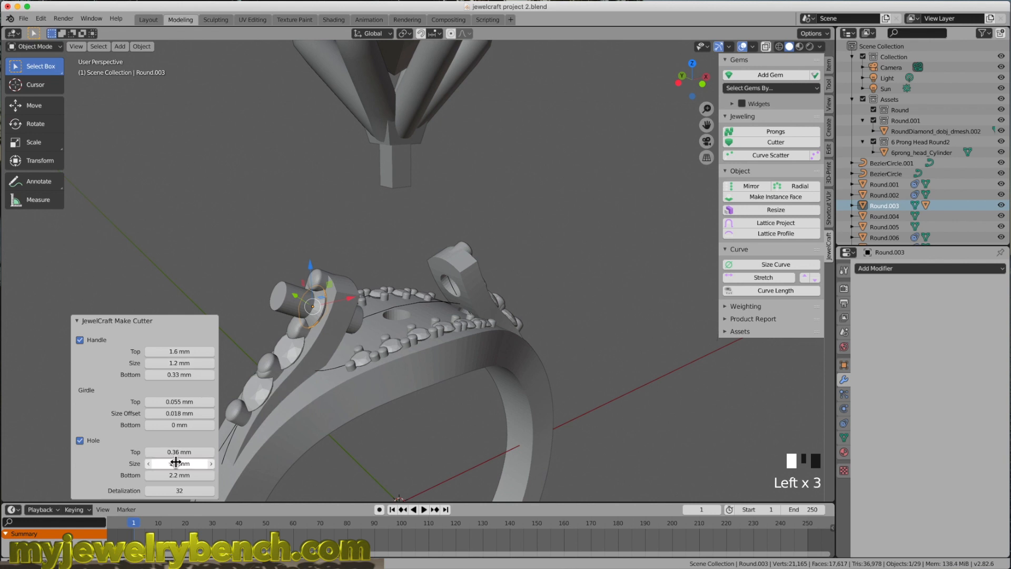
Subtract the cutter of the opposite shoulder's uppermost gem from the ring with an auto boolean Difference
{"action": "left_click", "coordinate": [333, 325]}
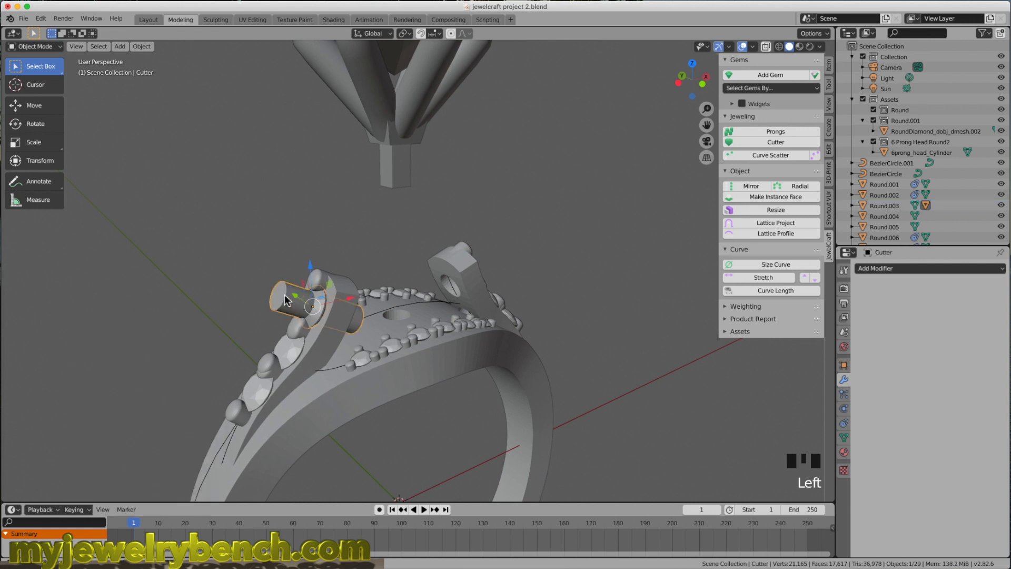
{"action": "left_click", "coordinate": [321, 347], "text": "shift"}
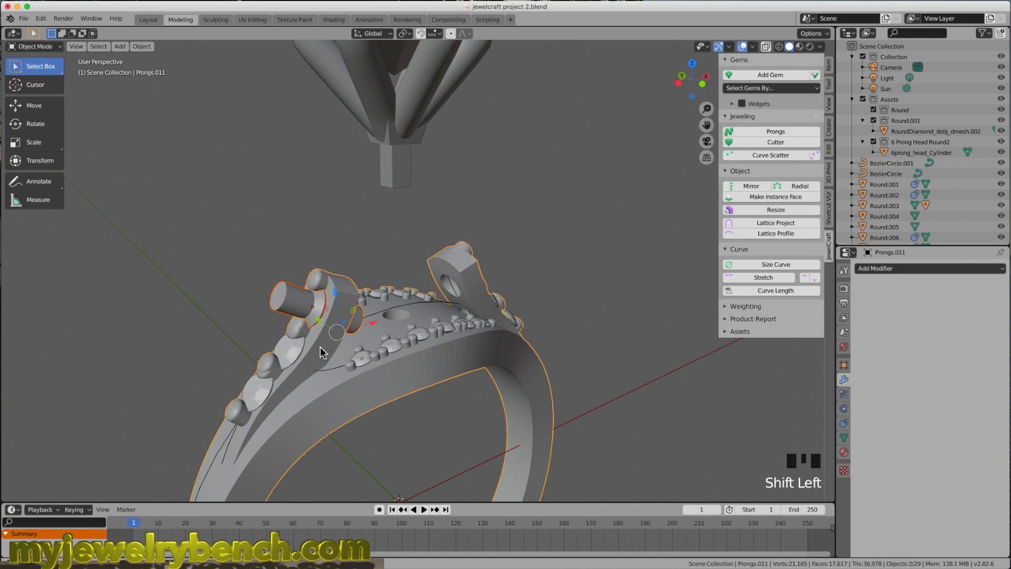
{"action": "key", "text": "ctrl+shift+KP_Subtract"}
Create cutters for the opposite shoulder's two lower gems with a hole size of 1.4 mm and a hole bottom of 4.4 mm
{"action": "middle_click_drag", "start_coordinate": [495, 309], "coordinate": [311, 338]}
{"action": "left_click", "coordinate": [311, 338]}
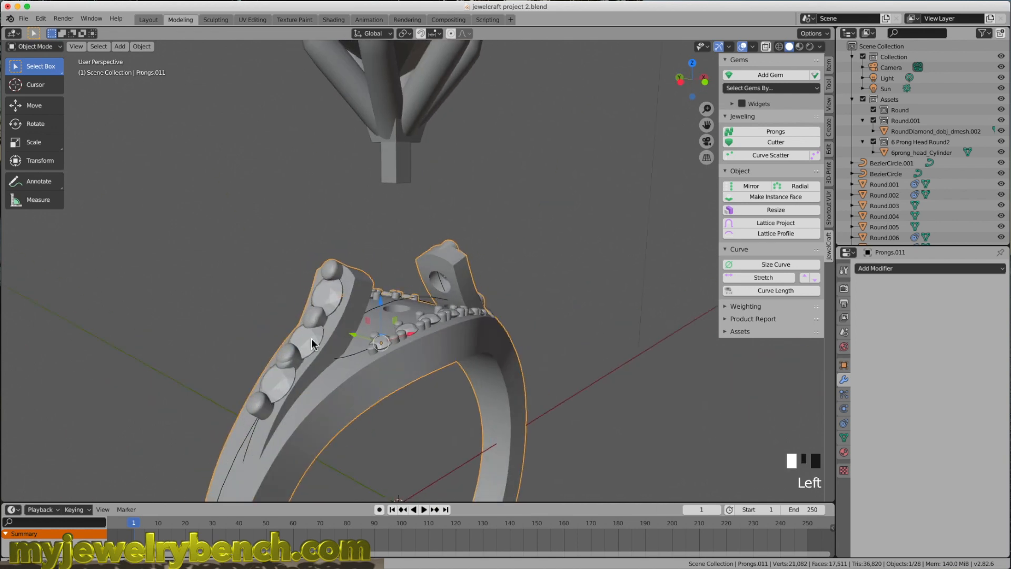
{"action": "left_click", "coordinate": [278, 380], "text": "shift"}
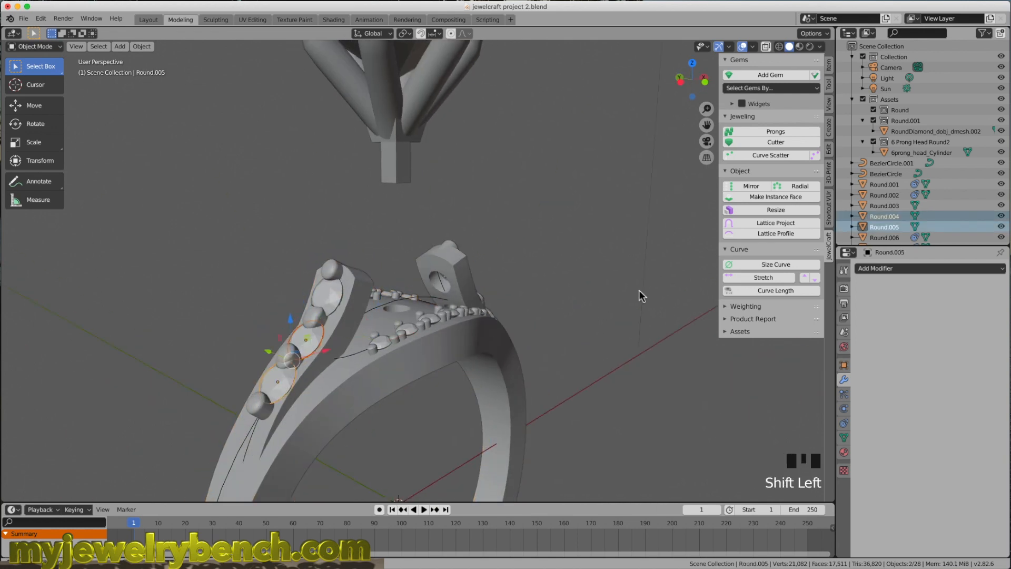
{"action": "left_click", "coordinate": [783, 146]}
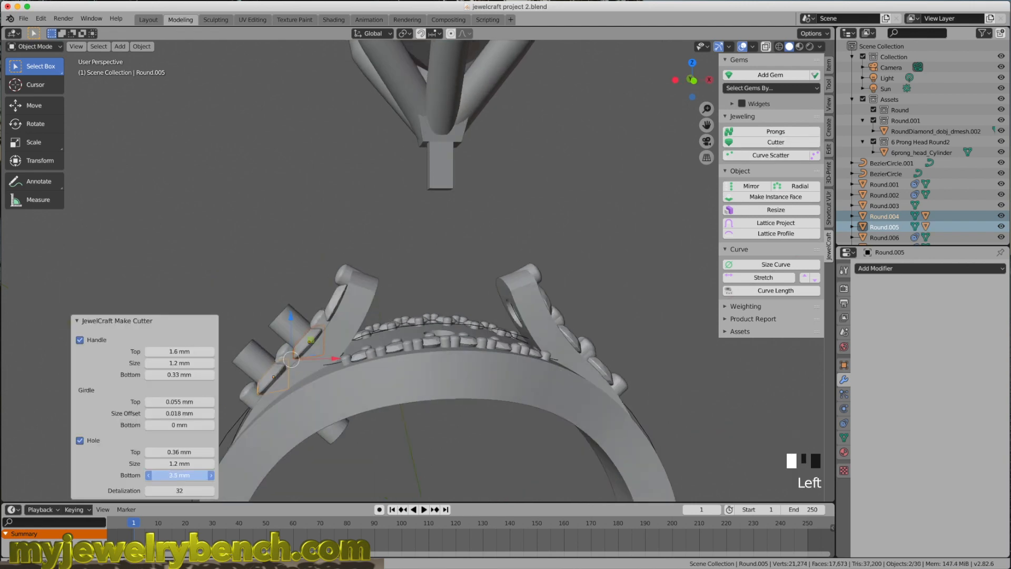
{"action": "left_click_drag", "start_coordinate": [179, 463], "coordinate": [189, 463]}
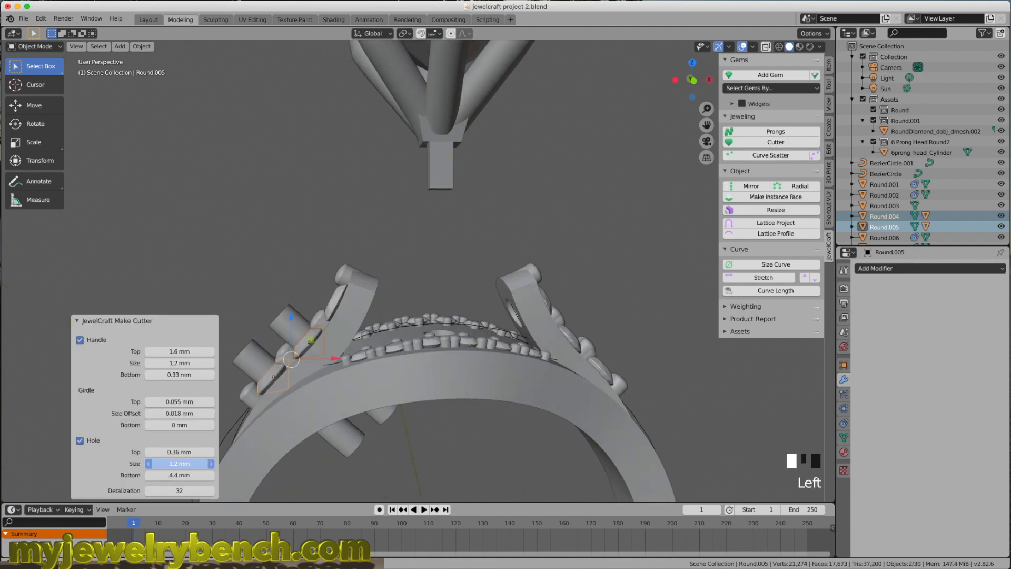
{"action": "left_click", "coordinate": [212, 464]}
{"action": "left_click", "coordinate": [212, 463]}
{"action": "left_click", "coordinate": [212, 464]}
{"action": "left_click", "coordinate": [212, 464]}
{"action": "middle_click_drag", "start_coordinate": [335, 469], "coordinate": [337, 407]}
{"action": "left_click", "coordinate": [211, 464]}
{"action": "left_click_drag", "start_coordinate": [211, 464], "coordinate": [214, 464]}
{"action": "left_click_drag", "start_coordinate": [214, 464], "coordinate": [215, 464]}
Subtract both lower gem cutters on the opposite shoulder from the ring, the lowest first, with an auto boolean Difference
{"action": "left_click", "coordinate": [254, 349]}
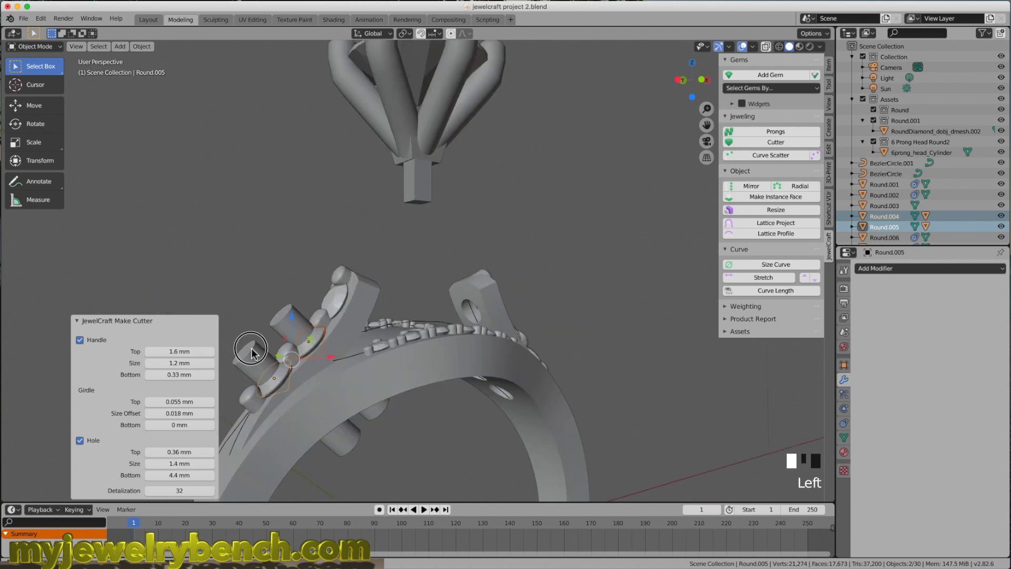
{"action": "left_click", "coordinate": [263, 466], "text": "shift"}
{"action": "key", "text": "ctrl+shift+KP_Subtract"}
{"action": "left_click", "coordinate": [294, 312]}
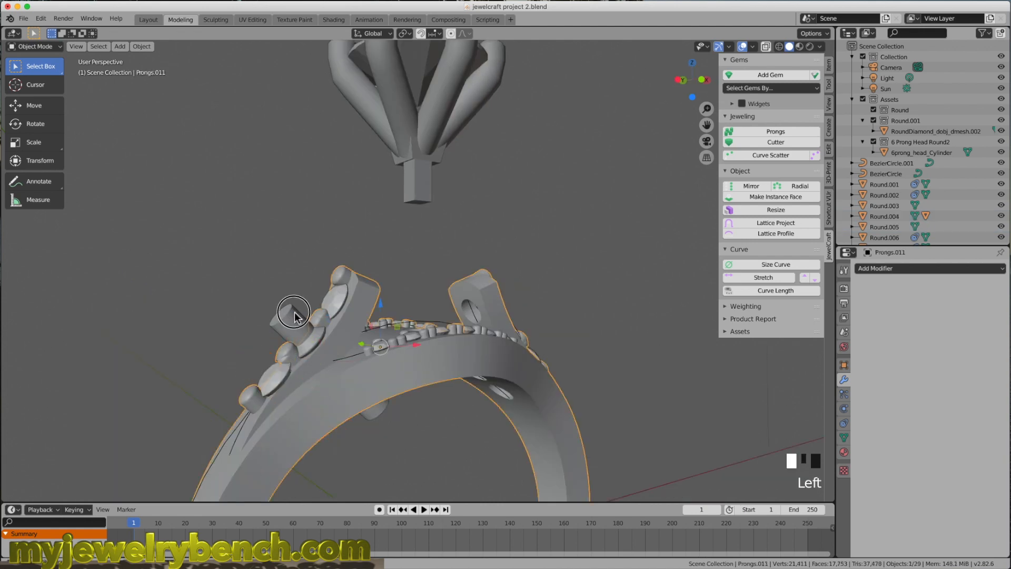
{"action": "left_click", "coordinate": [291, 419], "text": "shift"}
{"action": "key", "text": "ctrl+shift+KP_Subtract"}
Select the six small gems of one rail row between the shoulders
{"action": "middle_click_drag", "start_coordinate": [315, 321], "coordinate": [419, 447]}
{"action": "scroll", "coordinate": [418, 446], "scroll_direction": "up", "scroll_amount": 3}
{"action": "left_click", "coordinate": [406, 352]}
{"action": "left_click", "coordinate": [383, 368], "text": "shift"}
{"action": "left_click", "coordinate": [356, 388], "text": "shift"}
{"action": "left_click", "coordinate": [322, 409], "text": "shift"}
{"action": "left_click", "coordinate": [285, 434], "text": "shift"}
{"action": "left_click", "coordinate": [247, 455], "text": "shift"}
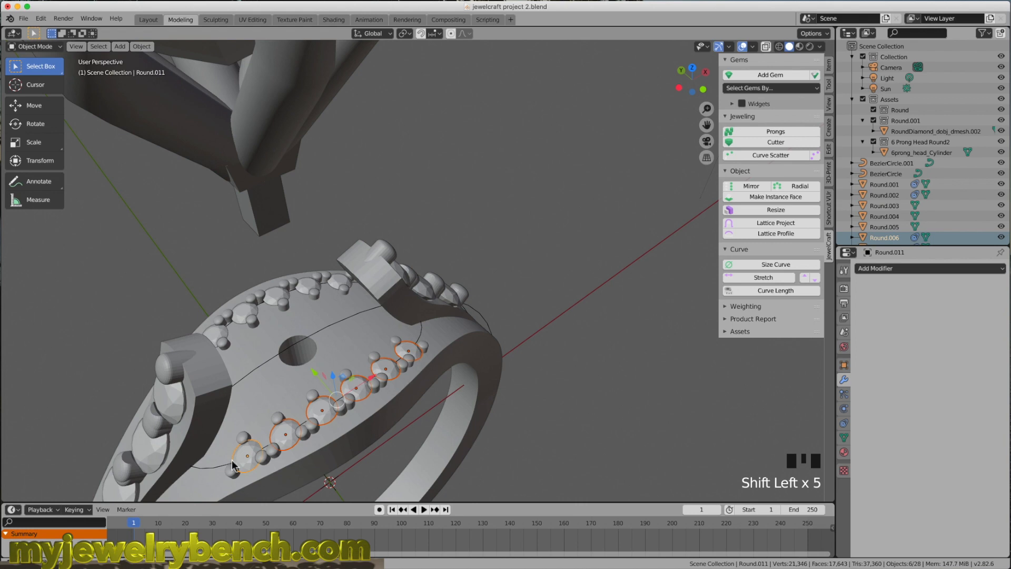
Add the six small gems of the opposite rail row to the selection, leaving the ring itself out
{"action": "middle_click_drag", "start_coordinate": [306, 301], "coordinate": [504, 283]}
{"action": "scroll", "coordinate": [361, 363], "scroll_direction": "down", "scroll_amount": 3}
{"action": "middle_click_drag", "start_coordinate": [361, 363], "coordinate": [321, 439]}
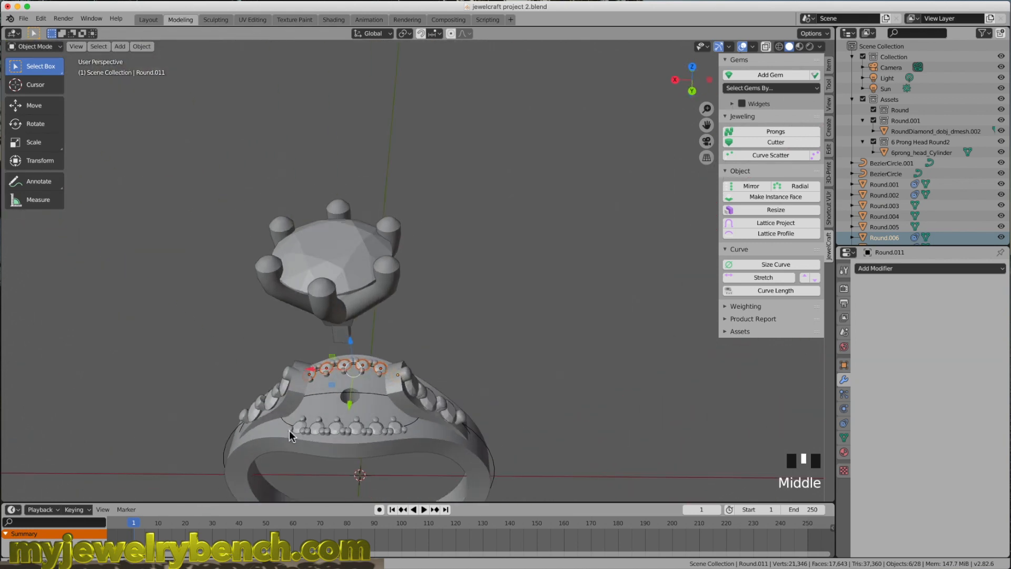
{"action": "left_click", "coordinate": [308, 429], "text": "shift"}
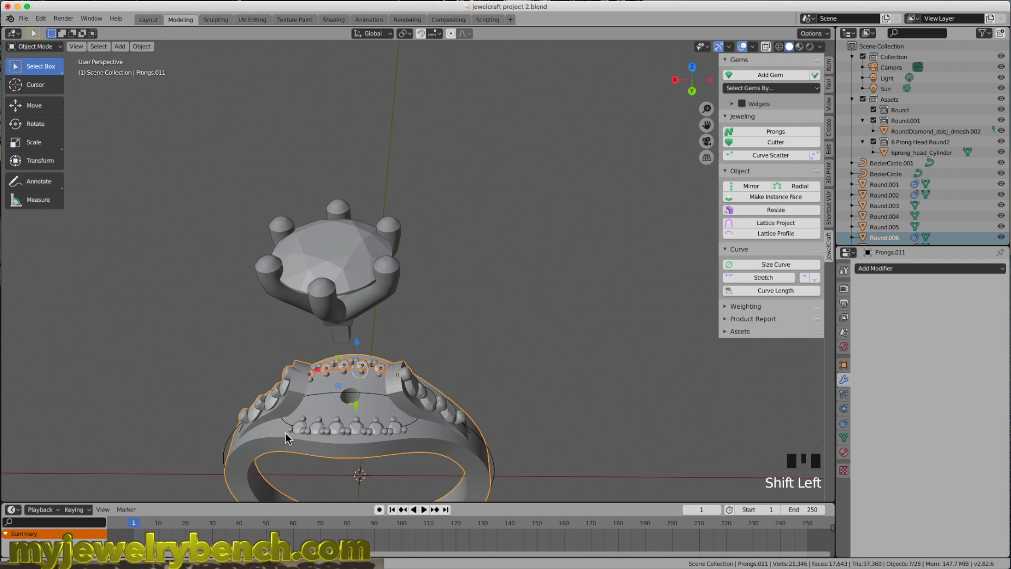
{"action": "left_click", "coordinate": [290, 436], "text": "shift"}
{"action": "scroll", "coordinate": [294, 432], "scroll_direction": "up", "scroll_amount": 2}
{"action": "left_click", "coordinate": [301, 428], "text": "shift"}
{"action": "left_click", "coordinate": [338, 430], "text": "shift"}
{"action": "left_click", "coordinate": [369, 429], "text": "shift"}
{"action": "left_click", "coordinate": [402, 428], "text": "shift"}
{"action": "left_click", "coordinate": [447, 431], "text": "shift"}
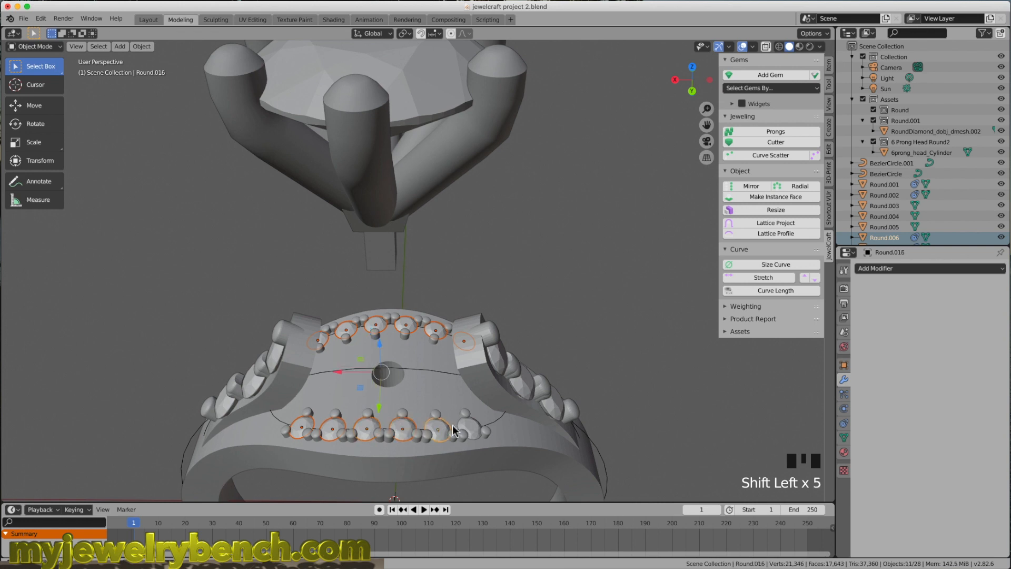
{"action": "left_click", "coordinate": [470, 429], "text": "shift"}
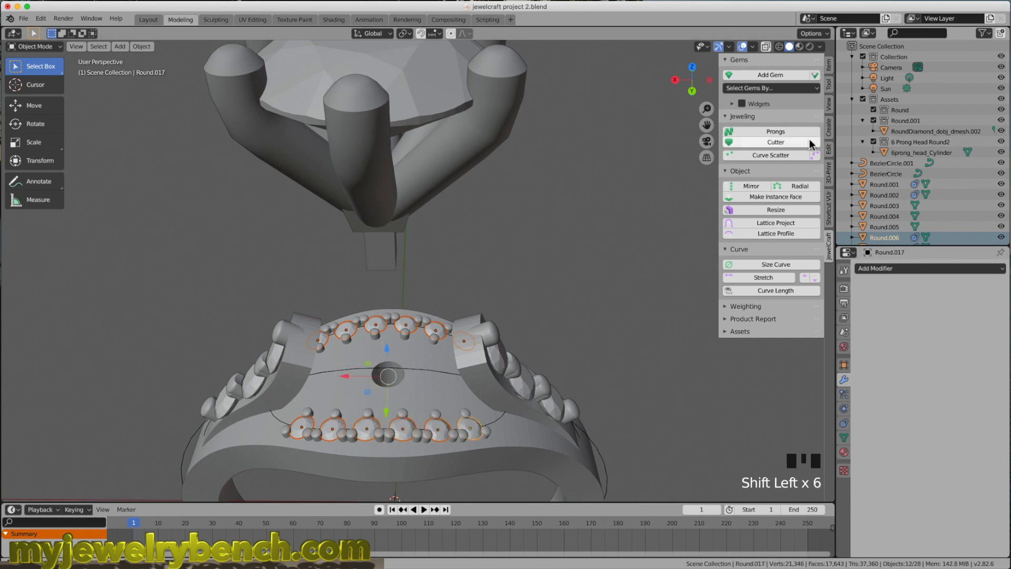
Create JewelCraft cutters for all twelve rail gems with a hole size of 0.71 mm and a hole bottom of 2.9 mm
{"action": "left_click", "coordinate": [774, 142]}
{"action": "middle_click_drag", "start_coordinate": [284, 403], "coordinate": [213, 458]}
{"action": "scroll", "coordinate": [263, 421], "scroll_direction": "down", "scroll_amount": 2}
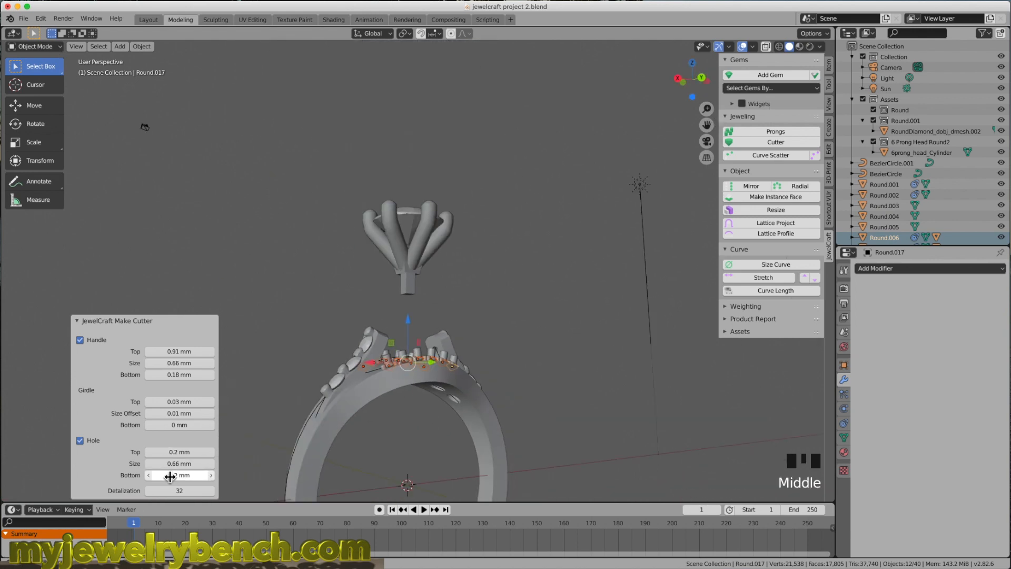
{"action": "left_click_drag", "start_coordinate": [170, 476], "coordinate": [196, 475]}
{"action": "middle_click_drag", "start_coordinate": [345, 338], "coordinate": [447, 400]}
{"action": "left_click", "coordinate": [211, 463]}
{"action": "left_click", "coordinate": [211, 464]}
{"action": "left_click", "coordinate": [211, 463]}
{"action": "left_click", "coordinate": [211, 463]}
{"action": "left_click", "coordinate": [211, 463]}
{"action": "left_click", "coordinate": [211, 464]}
{"action": "left_click", "coordinate": [211, 464]}
{"action": "left_click", "coordinate": [211, 463]}
{"action": "left_click", "coordinate": [211, 464]}
{"action": "middle_click_drag", "start_coordinate": [429, 427], "coordinate": [435, 422]}
{"action": "scroll", "coordinate": [427, 347], "scroll_direction": "up", "scroll_amount": 2}
{"action": "scroll", "coordinate": [427, 348], "scroll_direction": "up", "scroll_amount": 1}
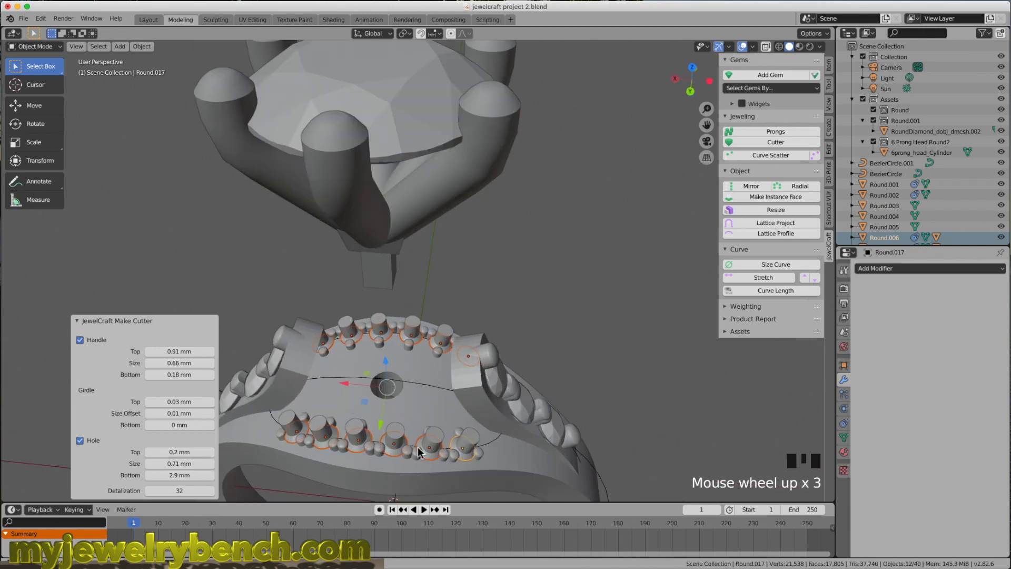
{"action": "middle_click_drag", "start_coordinate": [427, 348], "coordinate": [434, 421]}
{"action": "left_click", "coordinate": [523, 450]}
{"action": "left_click", "coordinate": [483, 414]}
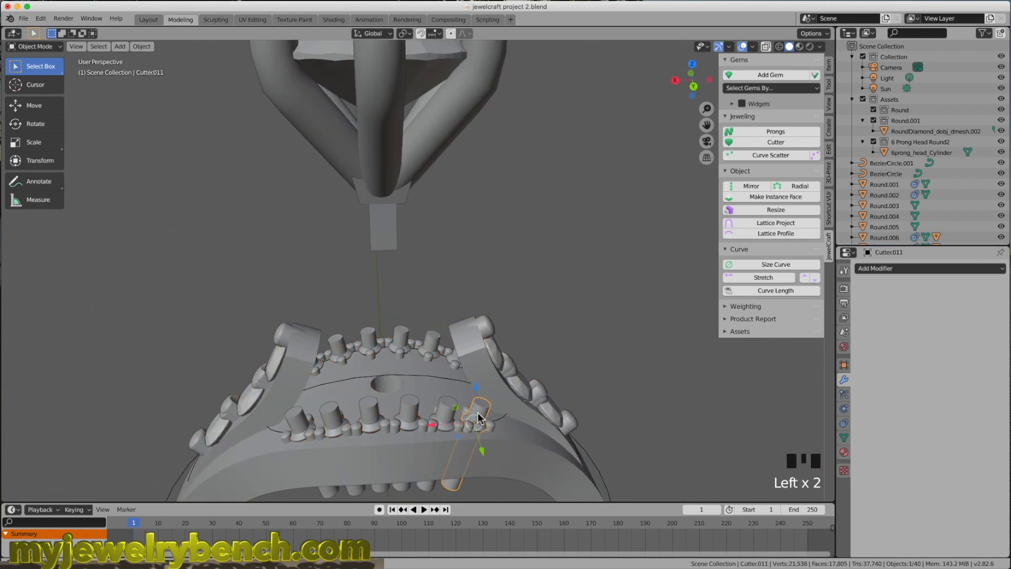
{"action": "left_click", "coordinate": [516, 448], "text": "shift"}
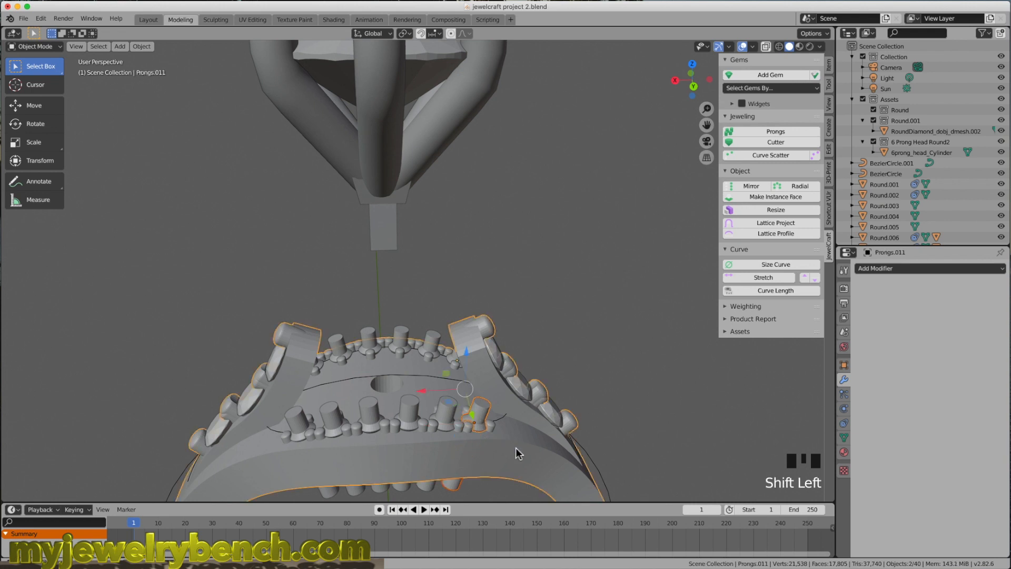
{"action": "right_click", "coordinate": [516, 447]}
{"action": "left_click", "coordinate": [673, 364]}
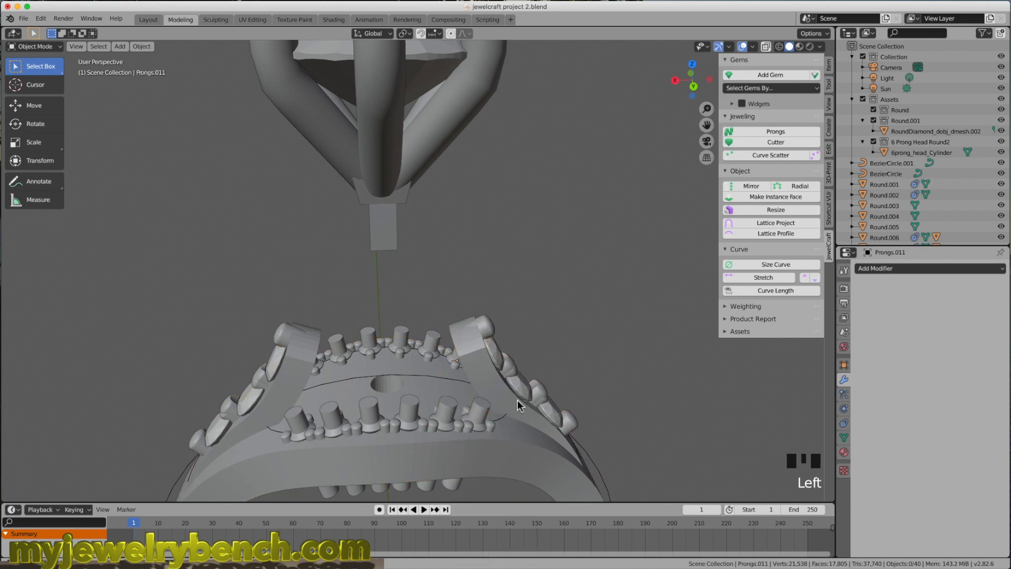
Subtract the two cutters at one end of the nearer rail row from the ring, one at a time, with an auto boolean Difference
{"action": "left_click", "coordinate": [470, 412]}
{"action": "left_click", "coordinate": [477, 455], "text": "shift"}
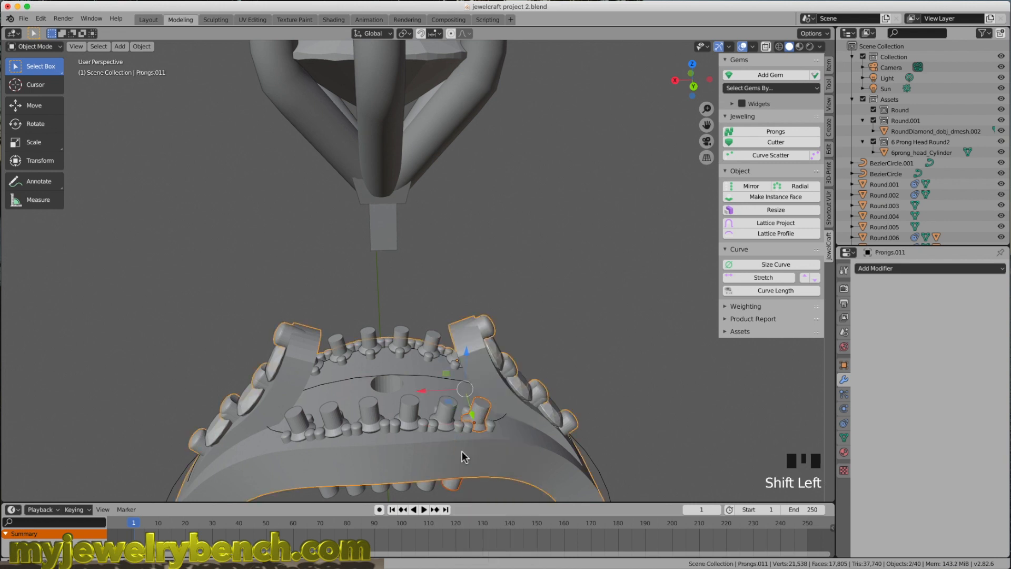
{"action": "key", "text": "ctrl+shift+KP_Subtract"}
{"action": "left_click", "coordinate": [442, 417]}
{"action": "left_click", "coordinate": [446, 452], "text": "shift"}
{"action": "key", "text": "ctrl+shift+KP_Subtract"}
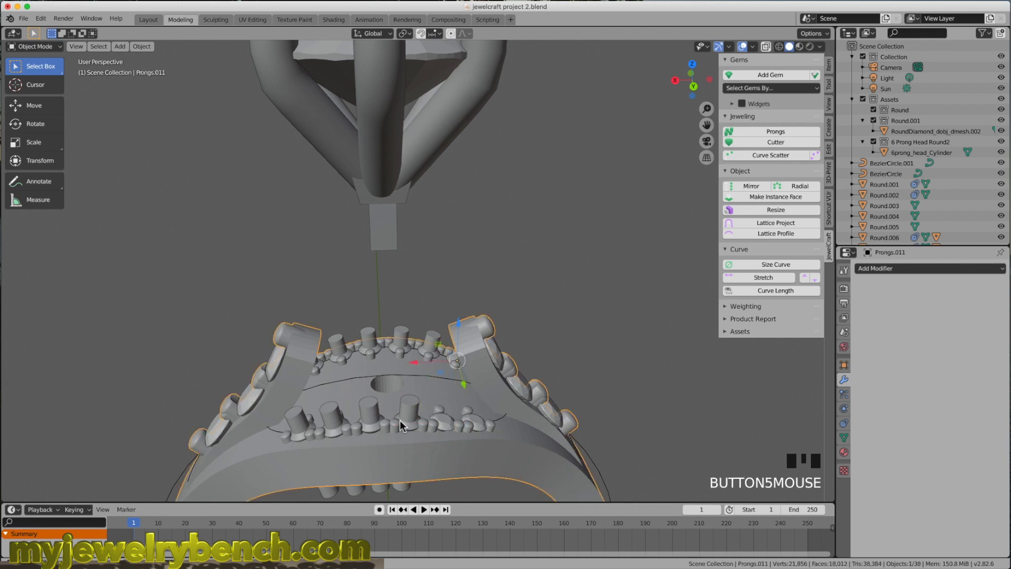
Subtract the two middle cutters of the same rail row from the ring, each with an auto boolean Difference
{"action": "left_click", "coordinate": [409, 420]}
{"action": "left_click", "coordinate": [438, 472], "text": "shift"}
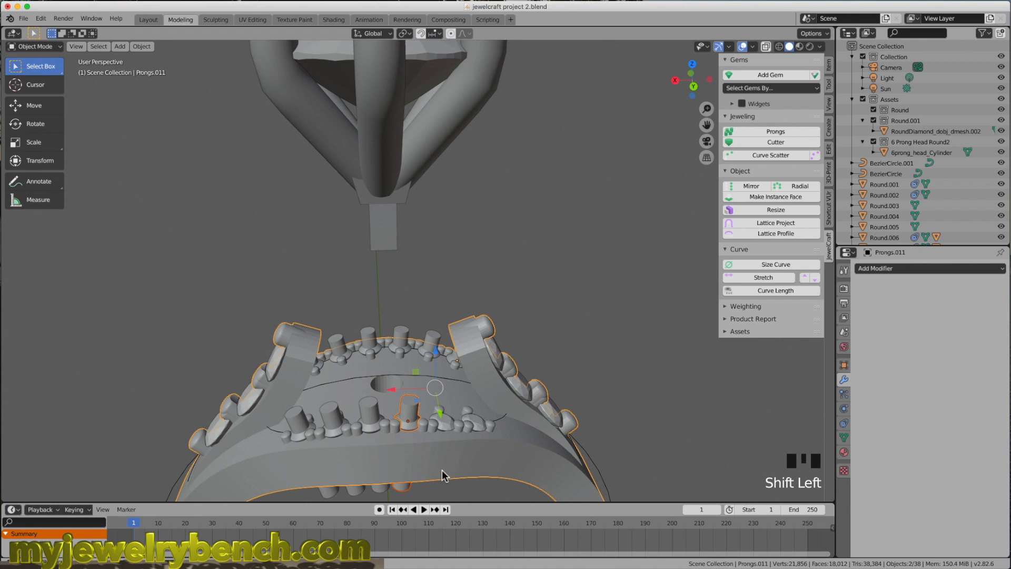
{"action": "key", "text": "ctrl+shift+KP_Subtract"}
{"action": "left_click", "coordinate": [370, 419]}
{"action": "left_click", "coordinate": [402, 458], "text": "shift"}
{"action": "key", "text": "ctrl+shift+KP_Subtract"}
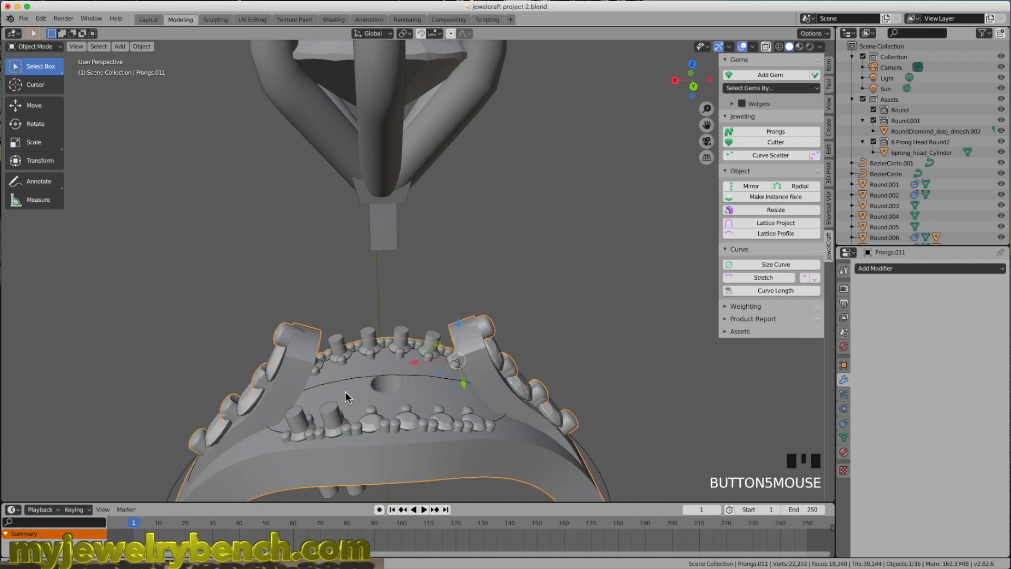
Subtract the last two cutters of this rail row from the ring with an auto boolean Difference
{"action": "left_click", "coordinate": [326, 415]}
{"action": "left_click", "coordinate": [323, 461], "text": "shift"}
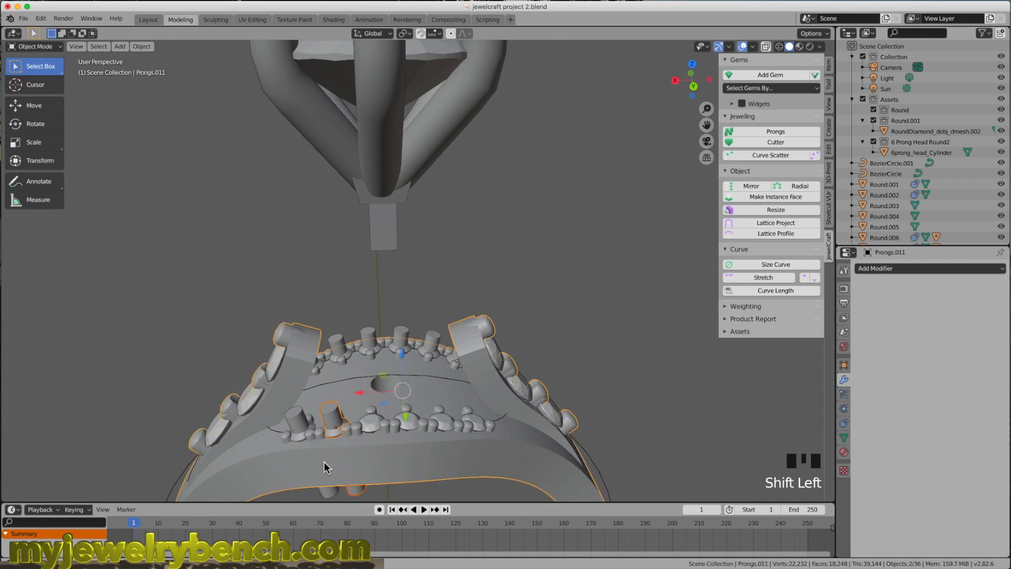
{"action": "key", "text": "ctrl+shift+KP_Subtract"}
{"action": "left_click", "coordinate": [288, 462]}
{"action": "left_click", "coordinate": [289, 463], "text": "shift"}
{"action": "key", "text": "ctrl+shift+KP_Subtract"}
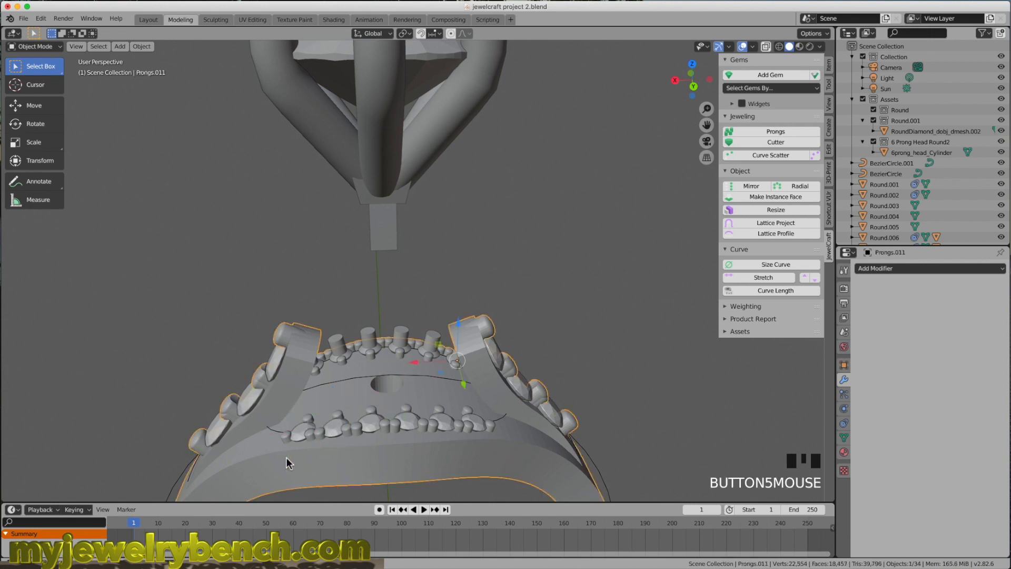
Subtract the first two cutters at one end of the opposite rail row from the ring with an auto boolean Difference
{"action": "middle_click_drag", "start_coordinate": [588, 374], "coordinate": [385, 379]}
{"action": "scroll", "coordinate": [389, 383], "scroll_direction": "down", "scroll_amount": 4}
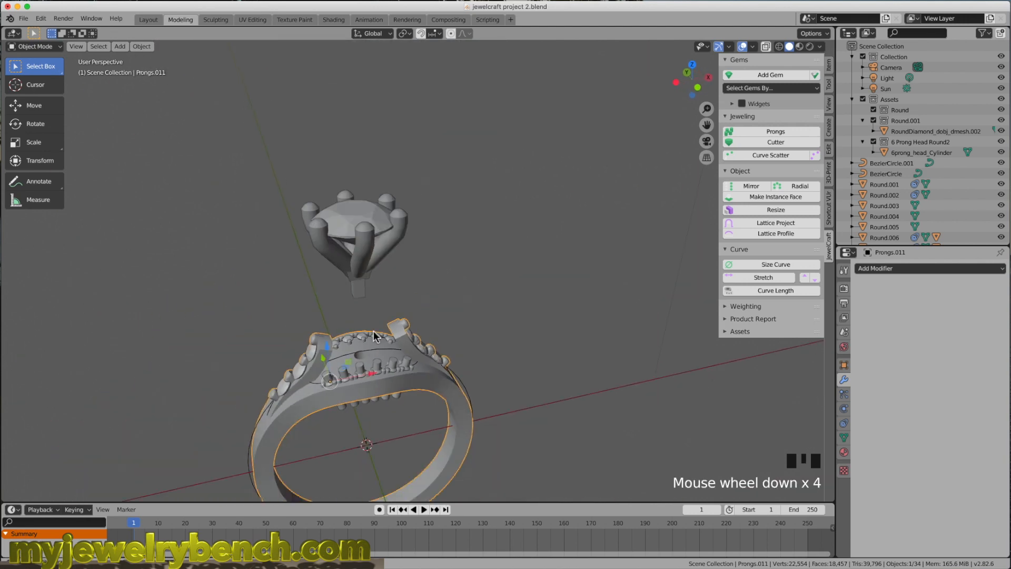
{"action": "scroll", "coordinate": [398, 391], "scroll_direction": "up", "scroll_amount": 3}
{"action": "left_click", "coordinate": [415, 323], "text": "shift"}
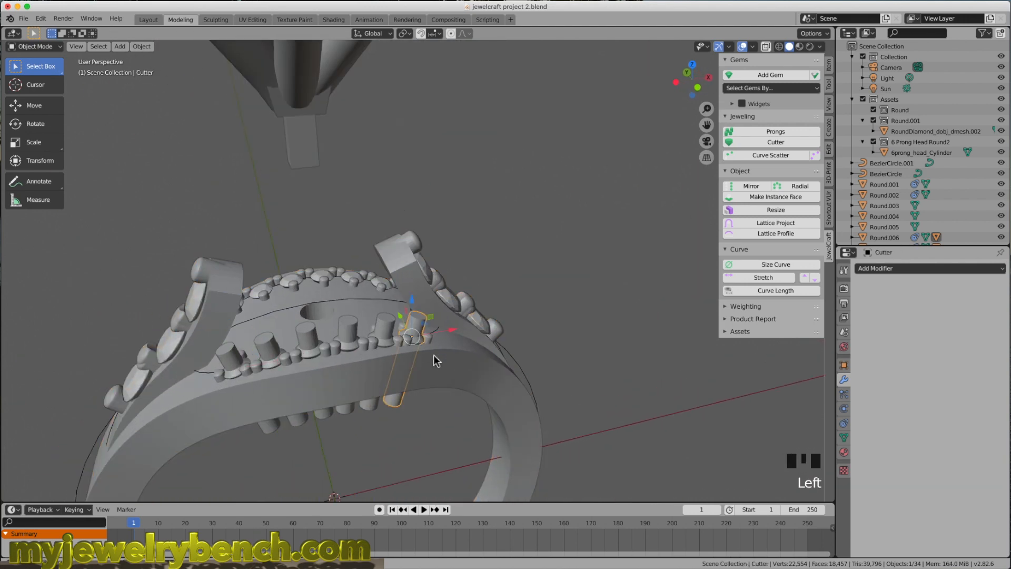
{"action": "key", "text": "ctrl+shift+KP_Subtract"}
{"action": "left_click", "coordinate": [387, 316]}
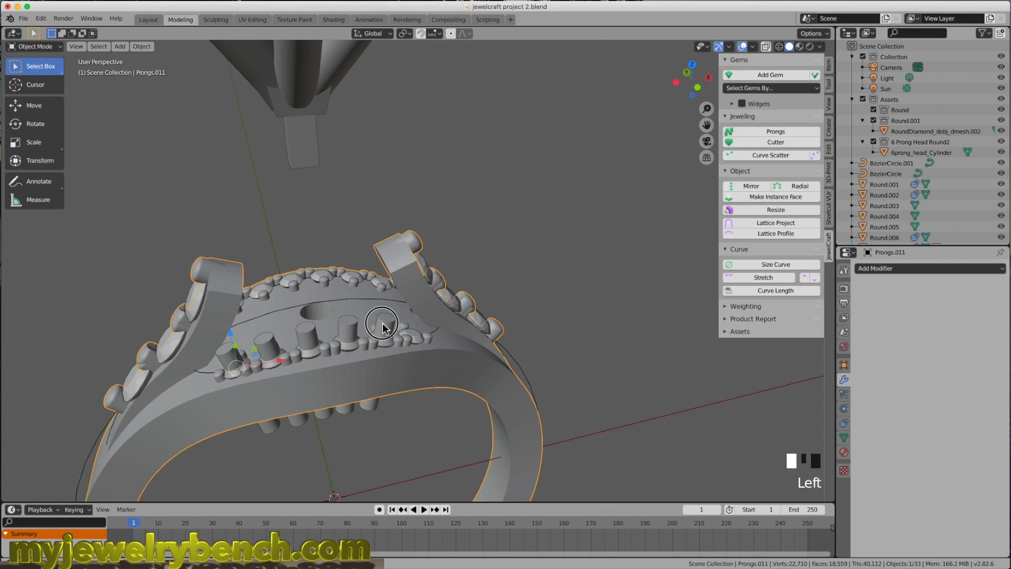
{"action": "left_click", "coordinate": [399, 364], "text": "shift"}
{"action": "key", "text": "ctrl+shift+KP_Subtract"}
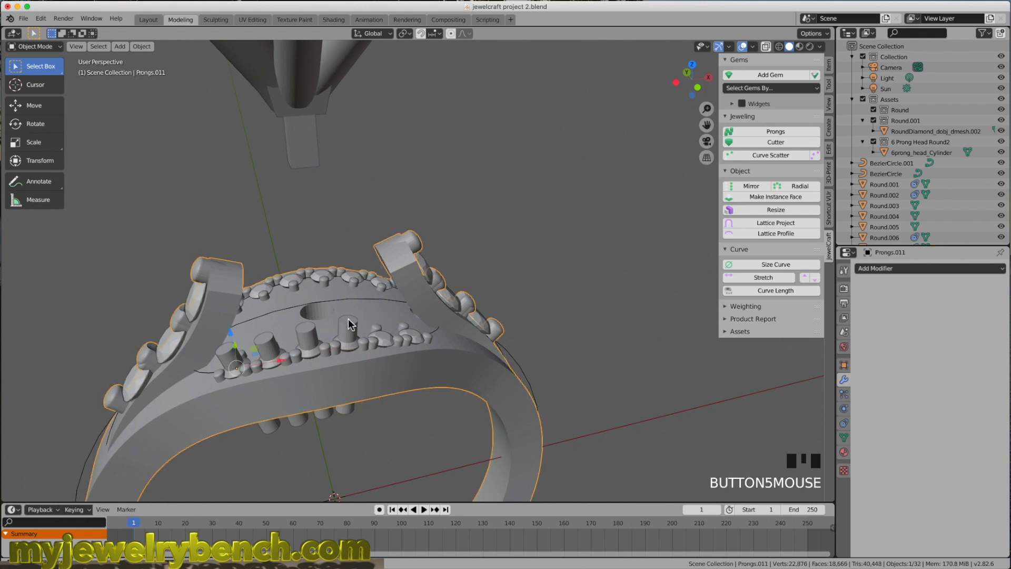
Subtract the two middle cutters of the opposite rail row from the ring, one at a time, with an auto boolean Difference
{"action": "left_click", "coordinate": [348, 322]}
{"action": "left_click", "coordinate": [375, 377], "text": "shift"}
{"action": "key", "text": "ctrl+shift+KP_Subtract"}
{"action": "left_click", "coordinate": [307, 333]}
{"action": "left_click", "coordinate": [364, 382], "text": "shift"}
{"action": "key", "text": "ctrl+shift+KP_Subtract"}
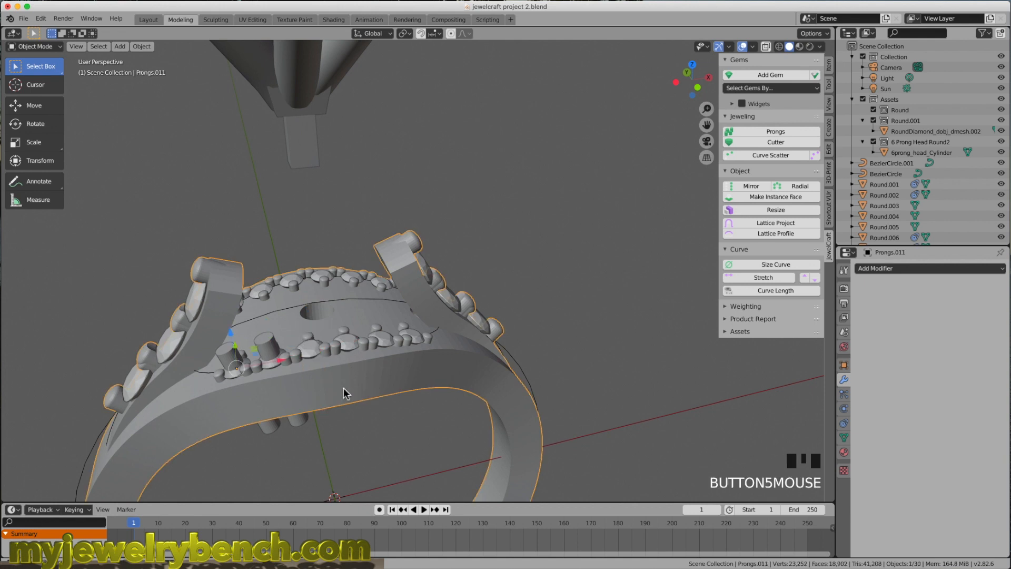
Subtract the last two cutters of the opposite rail row from the ring, one at a time, with an auto boolean Difference
{"action": "left_click", "coordinate": [267, 348]}
{"action": "left_click", "coordinate": [332, 380], "text": "shift"}
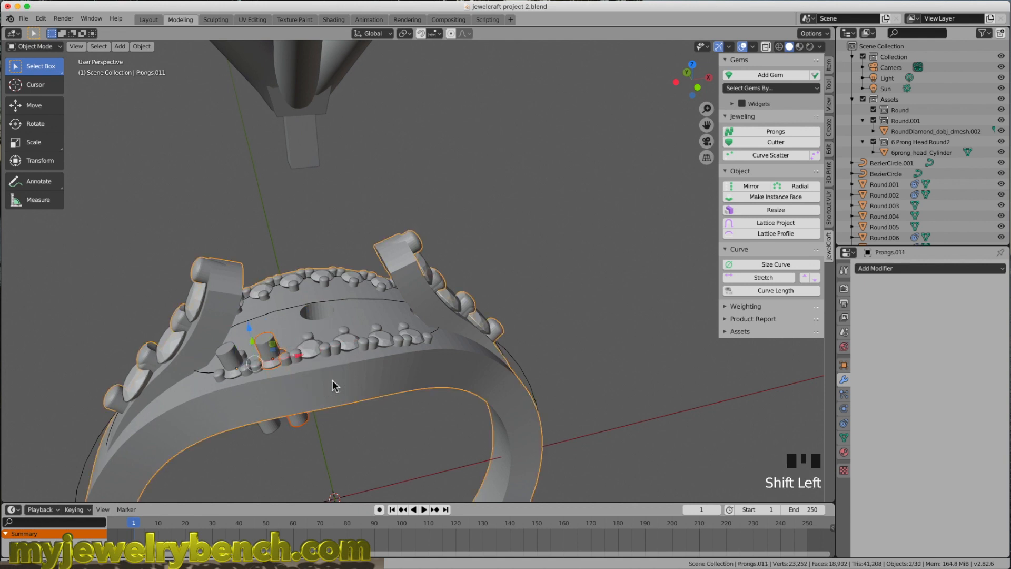
{"action": "key", "text": "ctrl+shift+KP_Subtract"}
{"action": "left_click", "coordinate": [233, 355]}
{"action": "left_click", "coordinate": [326, 391], "text": "shift"}
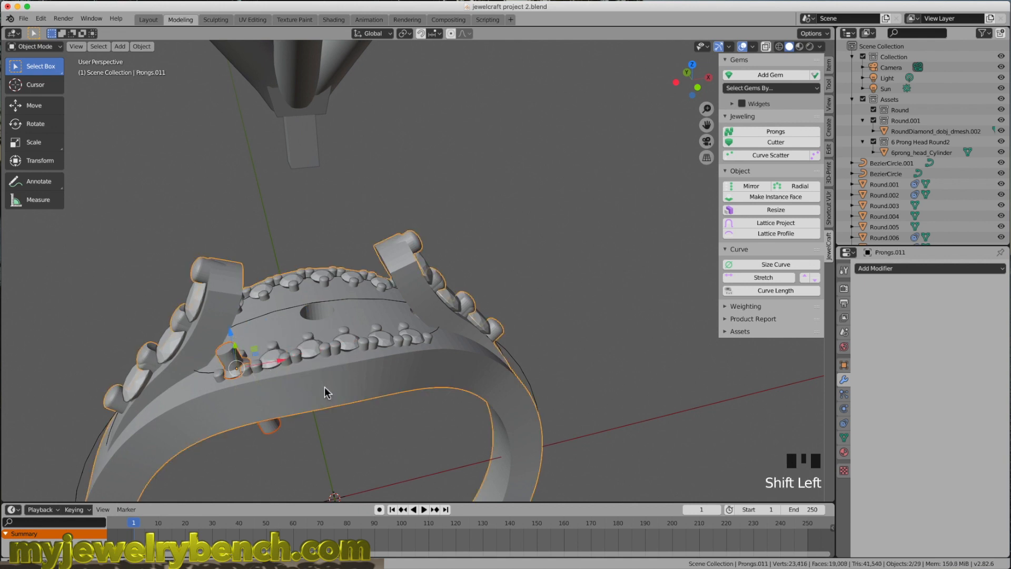
{"action": "key", "text": "ctrl+shift+KP_Subtract"}
Inspect the merged band and the cut rail rows from several distances and angles
{"action": "middle_click_drag", "start_coordinate": [309, 370], "coordinate": [406, 327]}
{"action": "scroll", "coordinate": [484, 310], "scroll_direction": "down", "scroll_amount": 3}
{"action": "scroll", "coordinate": [397, 322], "scroll_direction": "down", "scroll_amount": 2}
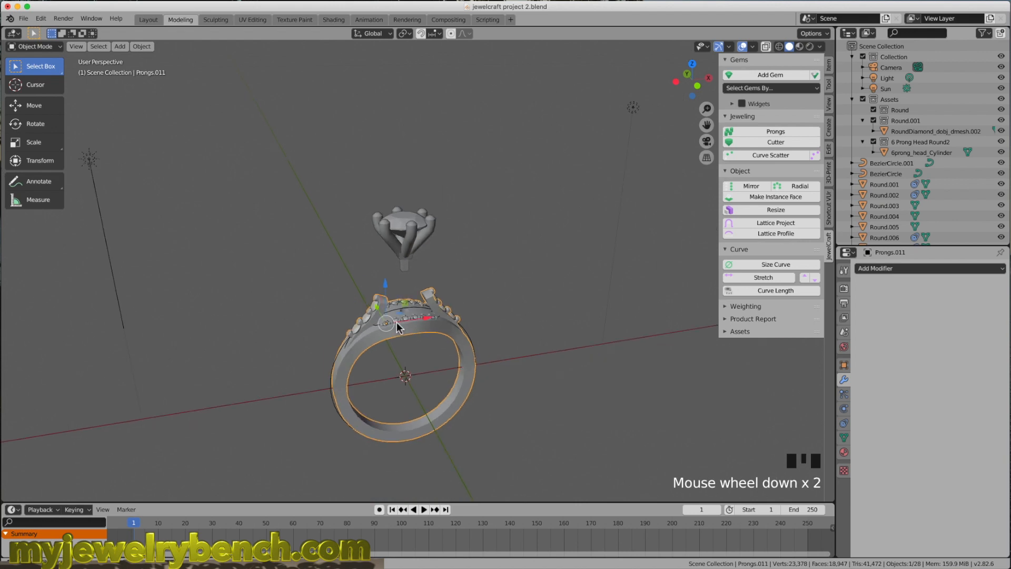
{"action": "scroll", "coordinate": [394, 328], "scroll_direction": "up", "scroll_amount": 3}
{"action": "left_click", "coordinate": [309, 356]}
{"action": "middle_click_drag", "start_coordinate": [309, 357], "coordinate": [413, 327]}
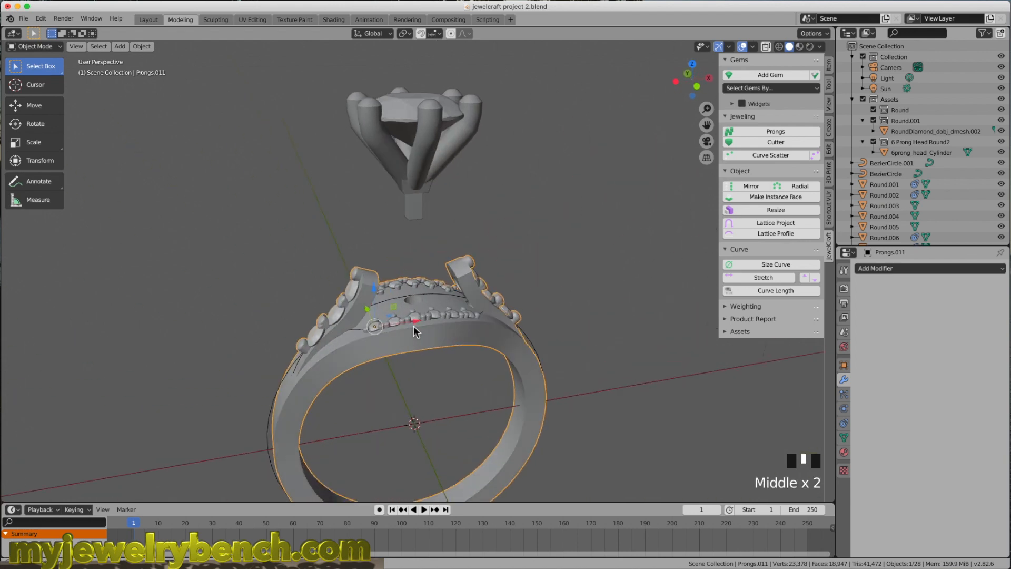
{"action": "middle_click_drag", "start_coordinate": [311, 319], "coordinate": [280, 316]}
{"action": "scroll", "coordinate": [253, 303], "scroll_direction": "down", "scroll_amount": 2}
{"action": "scroll", "coordinate": [235, 315], "scroll_direction": "up", "scroll_amount": 3}
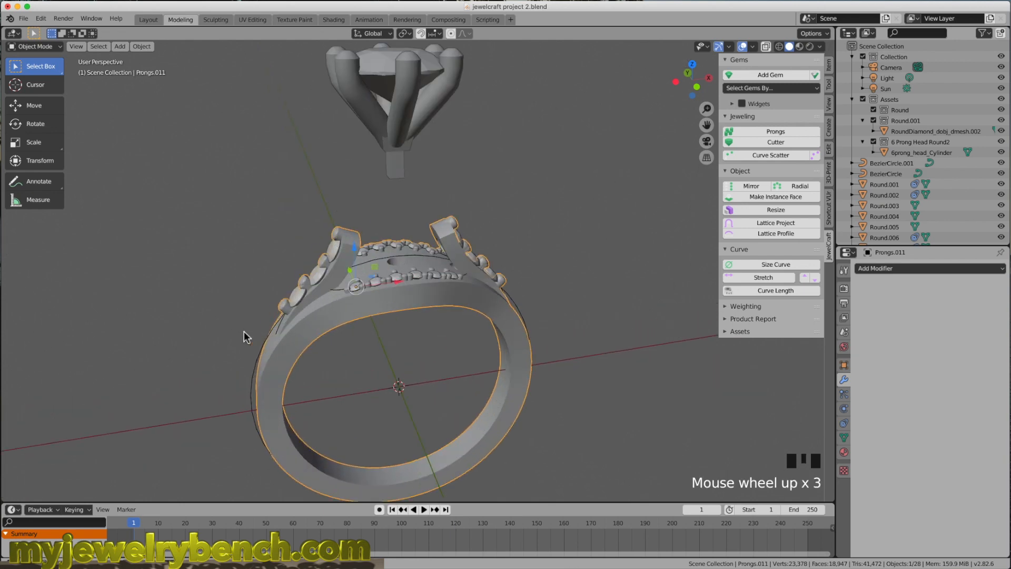
Enter Edit Mode on the ring in edge selection and select the full outer edge loop along one side of the band
{"action": "key", "text": "Tab"}
{"action": "middle_click_drag", "start_coordinate": [337, 307], "coordinate": [396, 297]}
{"action": "left_click", "coordinate": [82, 47]}
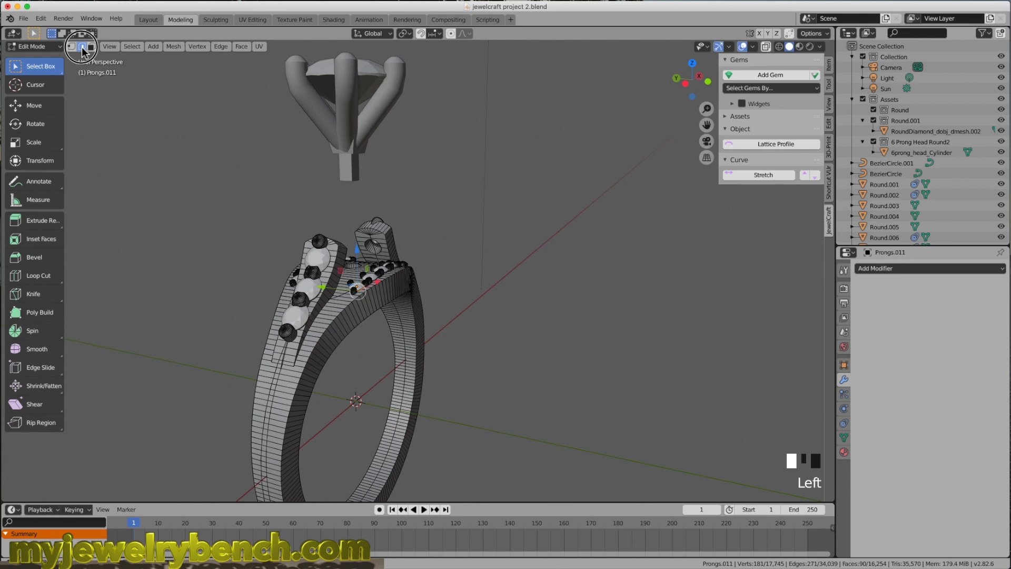
{"action": "left_click", "coordinate": [335, 331]}
{"action": "scroll", "coordinate": [316, 337], "scroll_direction": "up", "scroll_amount": 4}
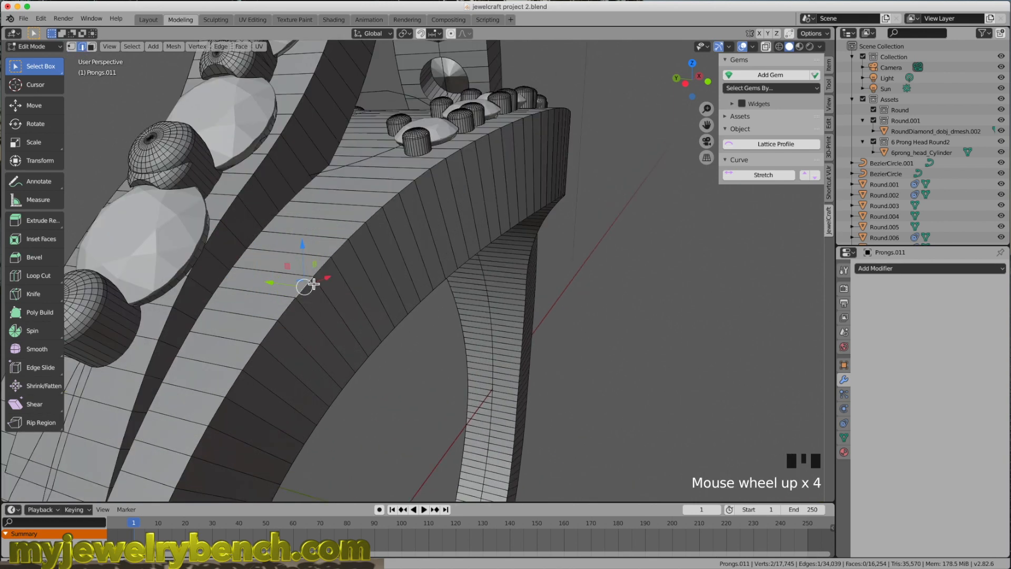
{"action": "left_click", "coordinate": [340, 252], "text": "alt+shift"}
Add the matching outer edge loop on the opposite side of the band to the selection
{"action": "middle_click_drag", "start_coordinate": [411, 295], "coordinate": [480, 322]}
{"action": "scroll", "coordinate": [399, 313], "scroll_direction": "down", "scroll_amount": 4}
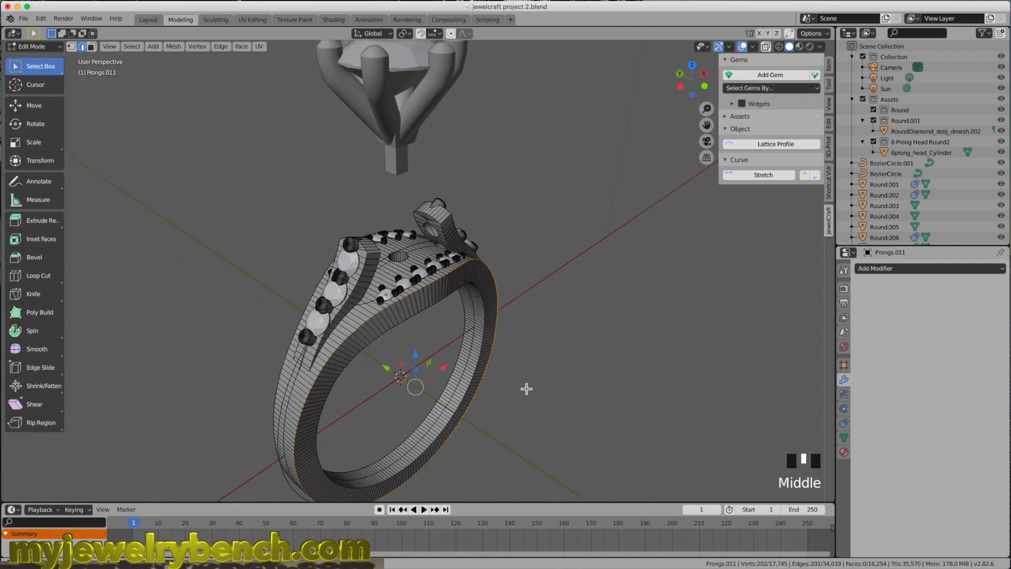
{"action": "middle_click_drag", "start_coordinate": [307, 436], "coordinate": [458, 340]}
{"action": "scroll", "coordinate": [457, 339], "scroll_direction": "up", "scroll_amount": 4}
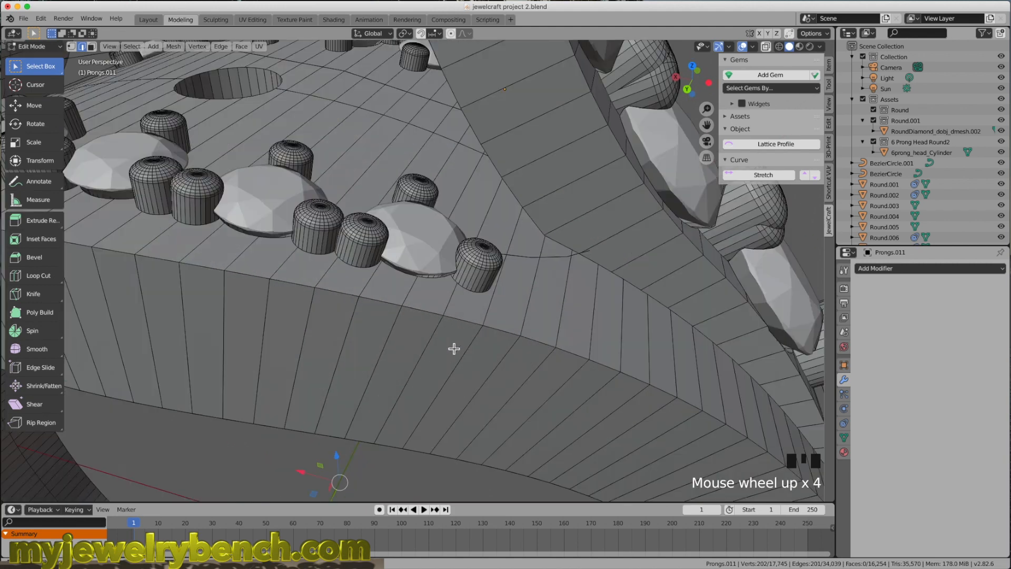
{"action": "left_click", "coordinate": [379, 300], "text": "alt+shift"}
Bevel both selected outer edge loops with several segments to round the band's edges, and return to Object Mode
{"action": "scroll", "coordinate": [371, 363], "scroll_direction": "down", "scroll_amount": 4}
{"action": "middle_click_drag", "start_coordinate": [401, 367], "coordinate": [371, 370]}
{"action": "middle_click_drag", "start_coordinate": [302, 371], "coordinate": [293, 373]}
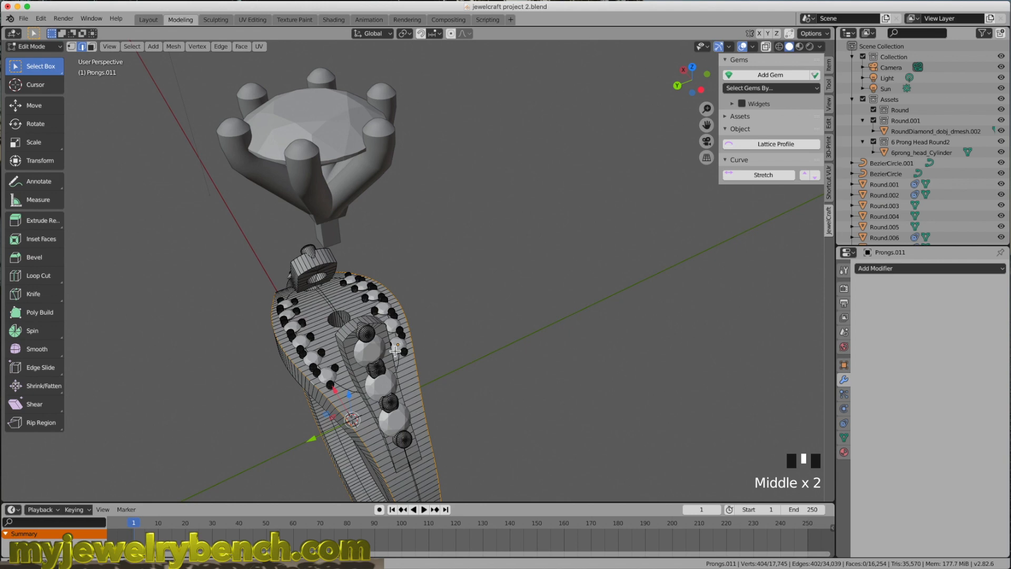
{"action": "scroll", "coordinate": [400, 348], "scroll_direction": "down", "scroll_amount": 2}
{"action": "middle_click_drag", "start_coordinate": [343, 352], "coordinate": [433, 364]}
{"action": "scroll", "coordinate": [390, 292], "scroll_direction": "down", "scroll_amount": 3}
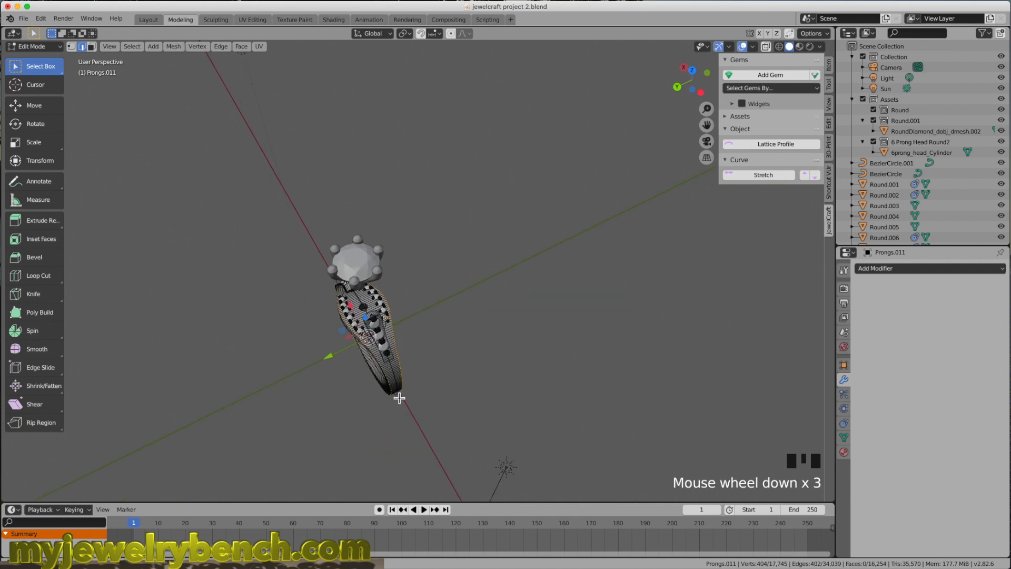
{"action": "scroll", "coordinate": [381, 387], "scroll_direction": "up", "scroll_amount": 4}
{"action": "middle_click_drag", "start_coordinate": [350, 334], "coordinate": [360, 314]}
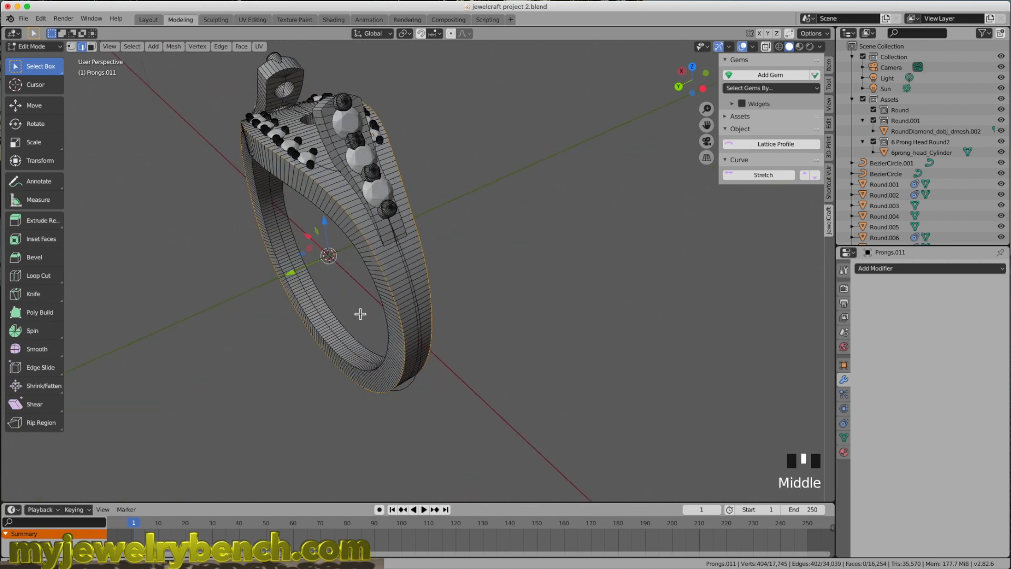
{"action": "key", "text": "ctrl+b"}
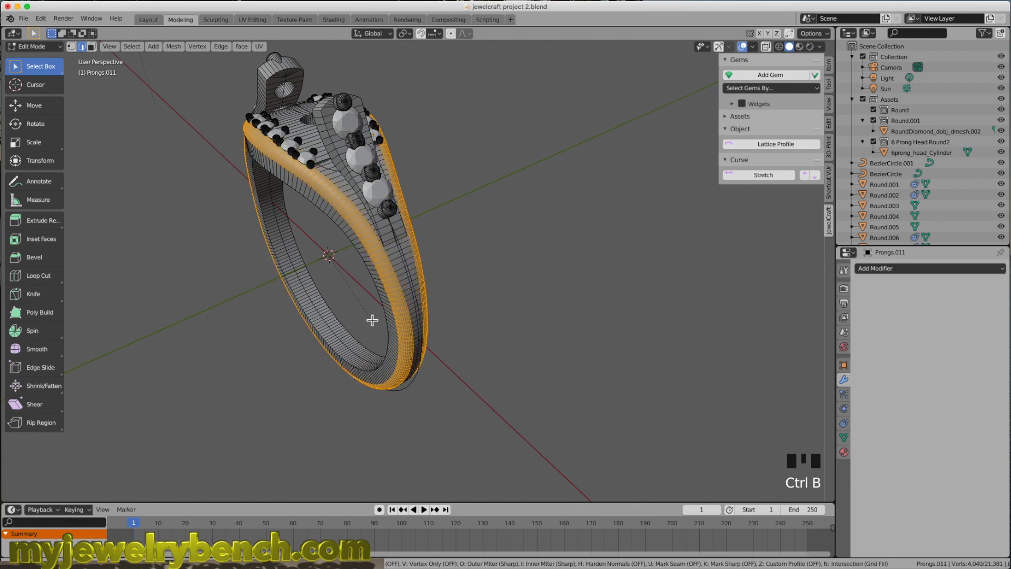
{"action": "left_click", "coordinate": [372, 320]}
{"action": "left_click", "coordinate": [372, 320]}
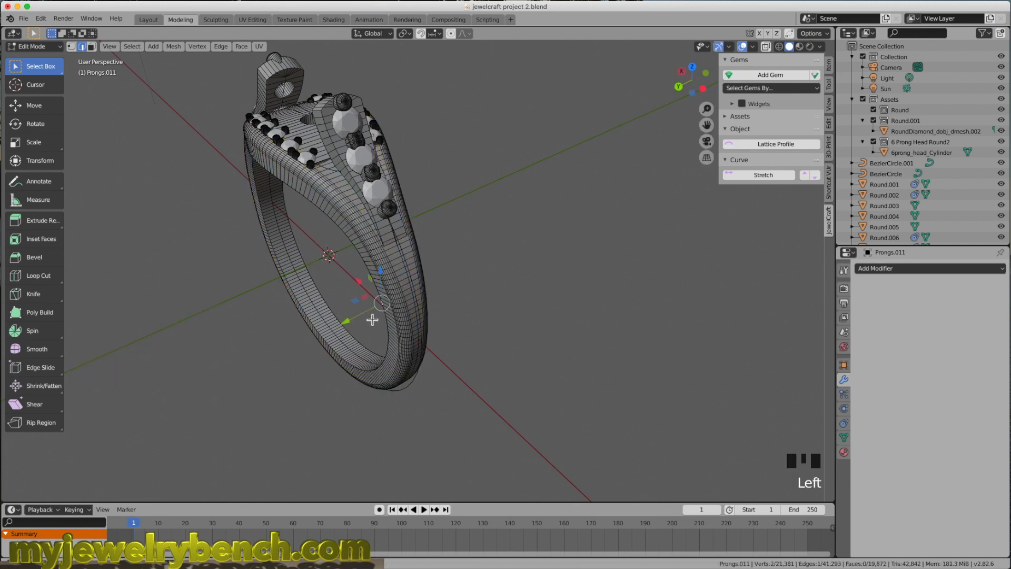
{"action": "key", "text": "Tab"}
Lower the six-prong head together with its centre diamond onto the top of the band, between the two shoulders
{"action": "middle_click_drag", "start_coordinate": [371, 316], "coordinate": [389, 249]}
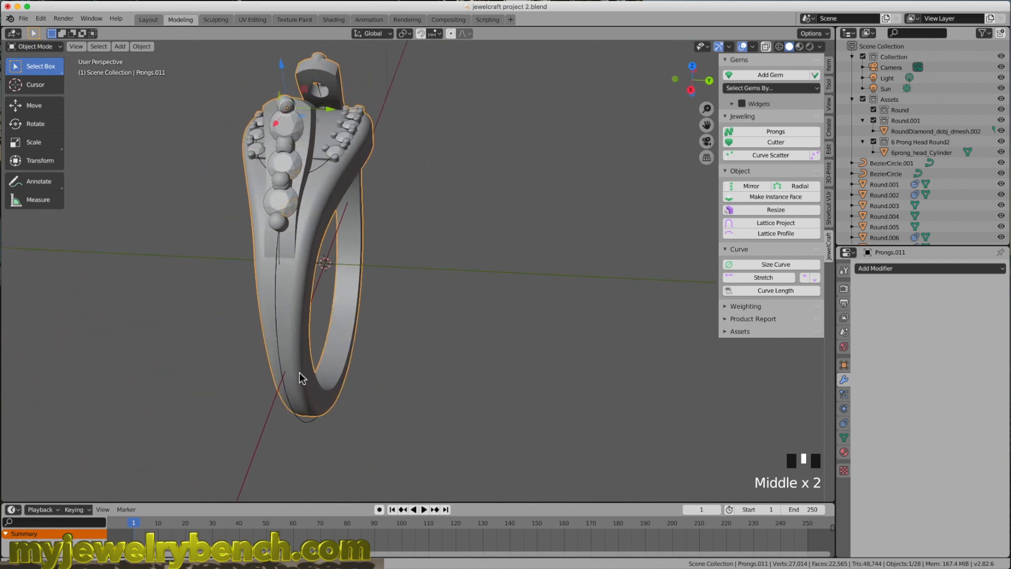
{"action": "middle_click_drag", "start_coordinate": [266, 348], "coordinate": [293, 342]}
{"action": "middle_click_drag", "start_coordinate": [292, 300], "coordinate": [373, 340]}
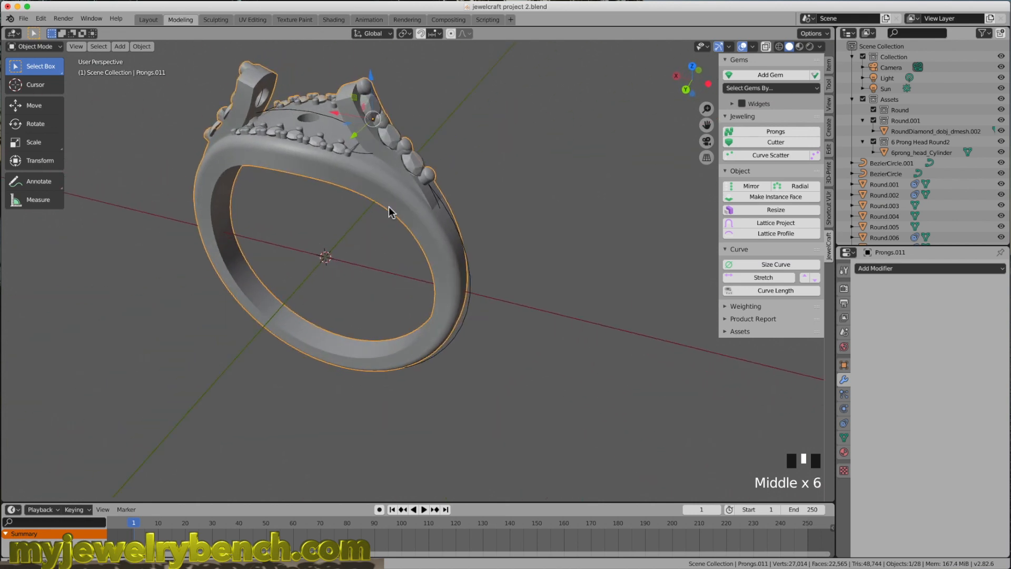
{"action": "middle_click_drag", "start_coordinate": [352, 200], "coordinate": [386, 197]}
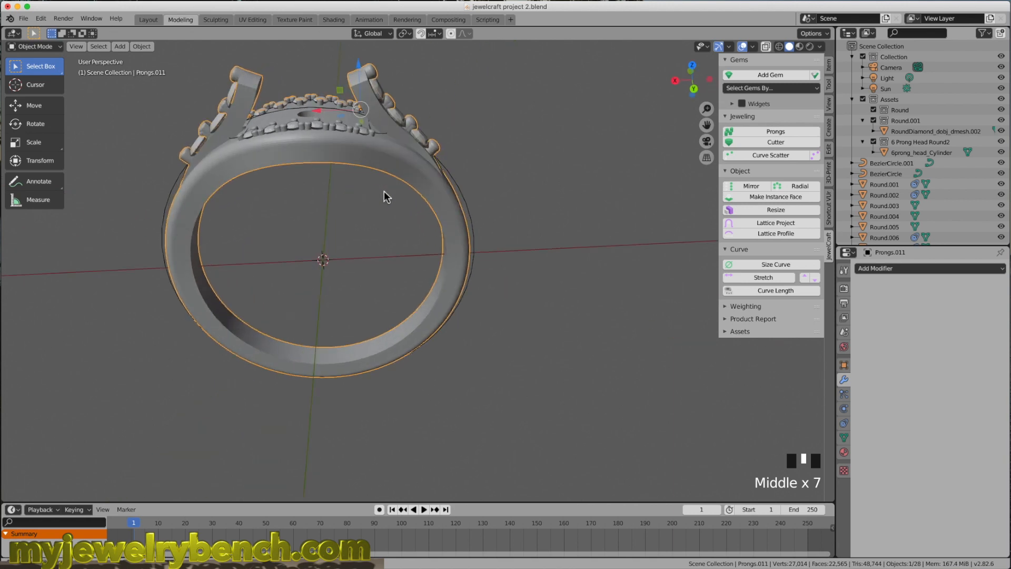
{"action": "middle_click_drag", "start_coordinate": [340, 256], "coordinate": [390, 271]}
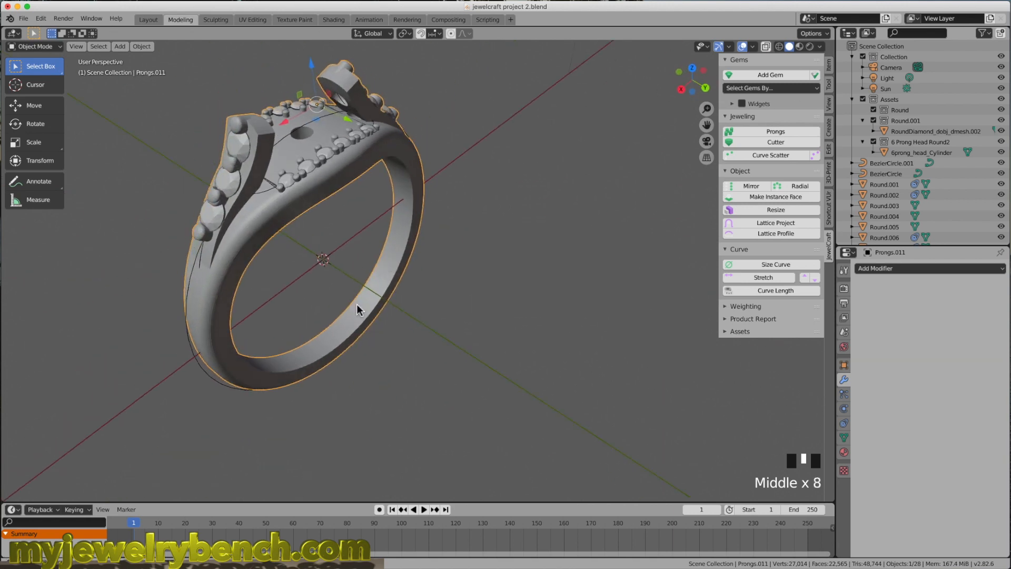
{"action": "scroll", "coordinate": [357, 309], "scroll_direction": "down", "scroll_amount": 3}
{"action": "left_click", "coordinate": [311, 171]}
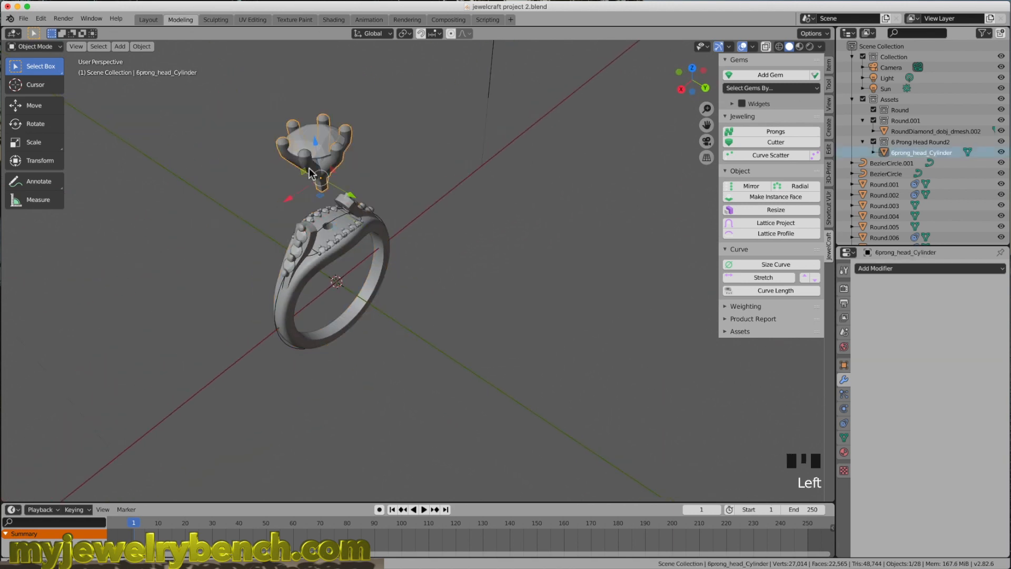
{"action": "left_click", "coordinate": [315, 140], "text": "shift"}
{"action": "left_click_drag", "start_coordinate": [312, 129], "coordinate": [370, 214]}
{"action": "middle_click_drag", "start_coordinate": [370, 215], "coordinate": [543, 322]}
Open the material settings of the six-prong head
{"action": "left_click", "coordinate": [349, 208]}
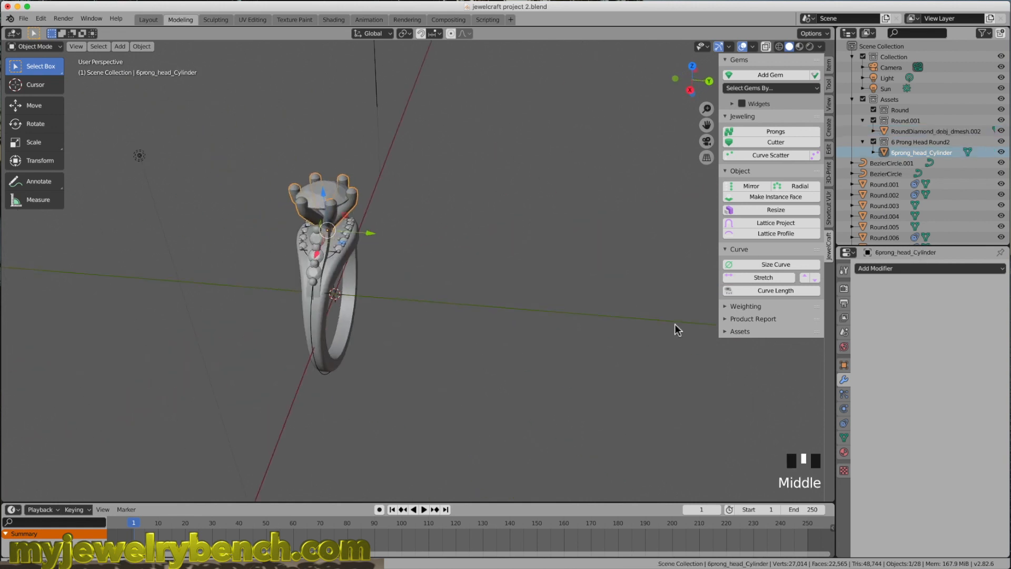
{"action": "left_click", "coordinate": [854, 458]}
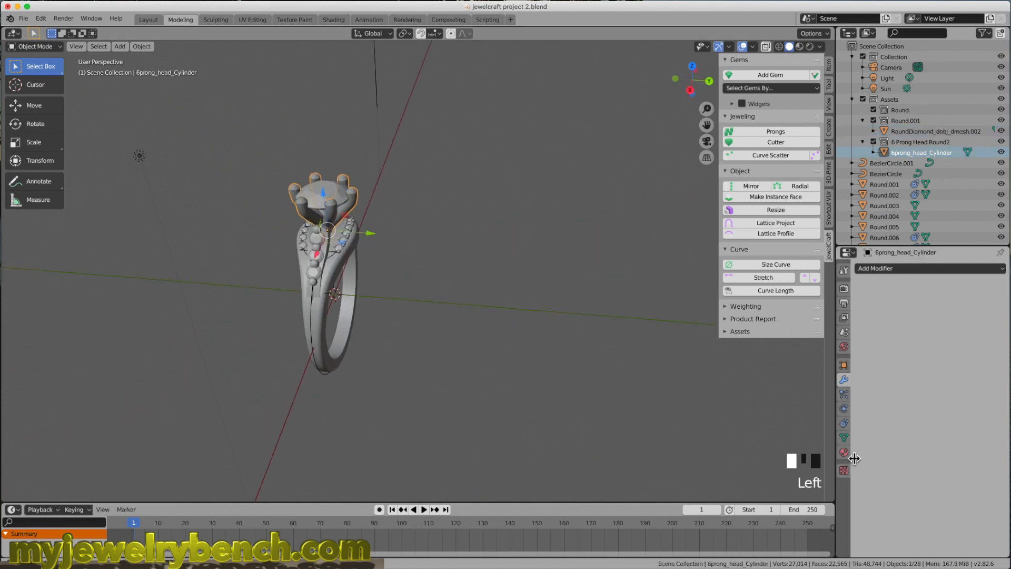
{"action": "left_click", "coordinate": [844, 452]}
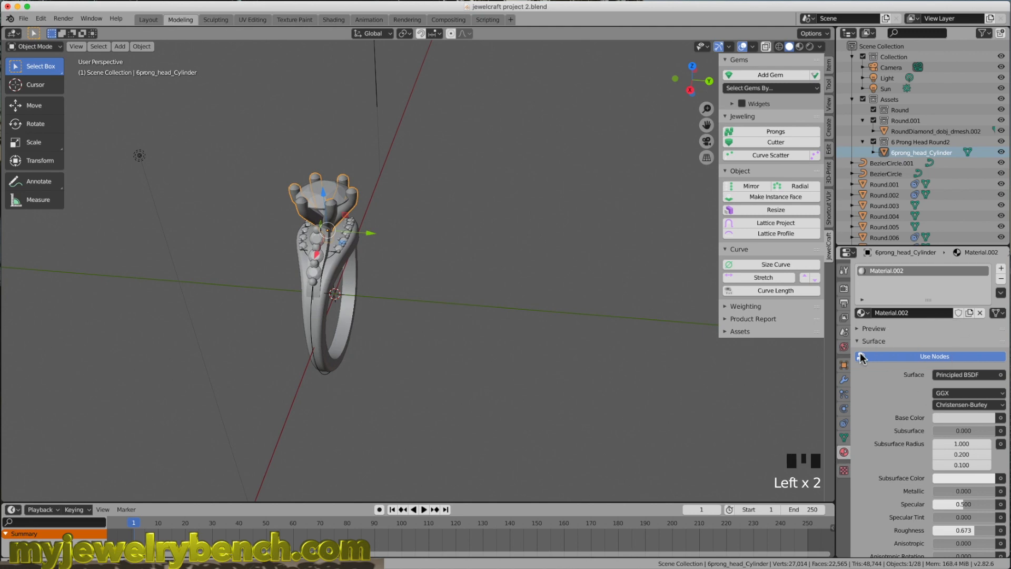
{"action": "scroll", "coordinate": [940, 317], "scroll_direction": "up", "scroll_amount": 10}
Add a ground plane beneath the ring for the camera scene
{"action": "left_click", "coordinate": [345, 279]}
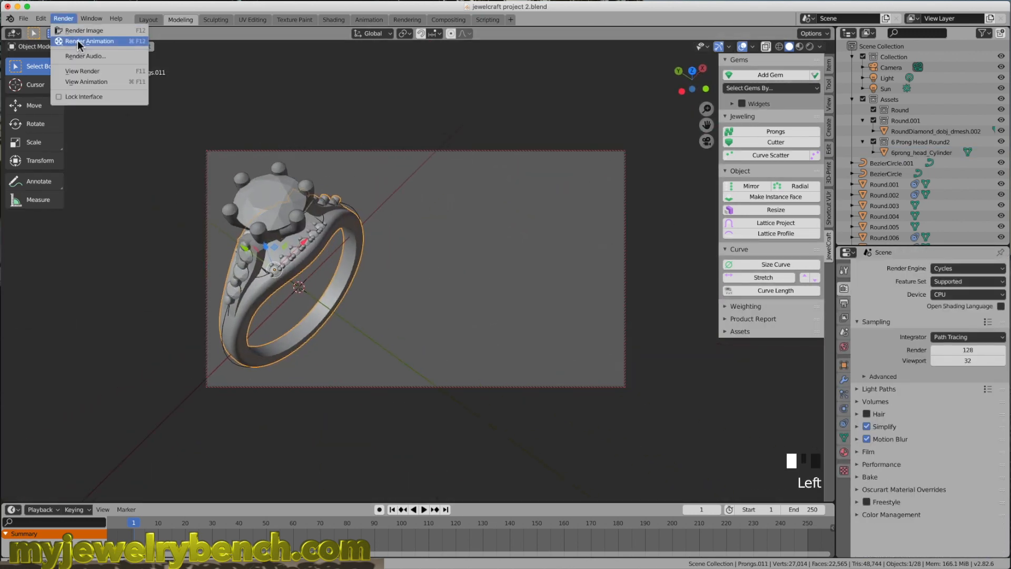
{"action": "key", "text": "shift+a"}
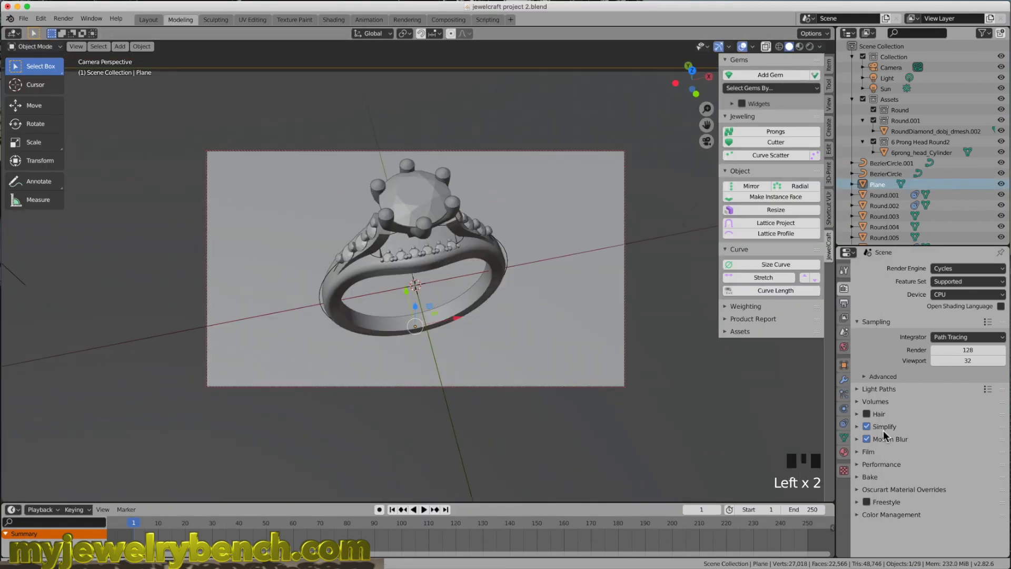
Preview the gold band and the Transparent centre diamond with IOR 3.417 in the viewport, and render the camera image with Cycles
{"action": "left_click", "coordinate": [844, 452]}
{"action": "left_click", "coordinate": [799, 46]}
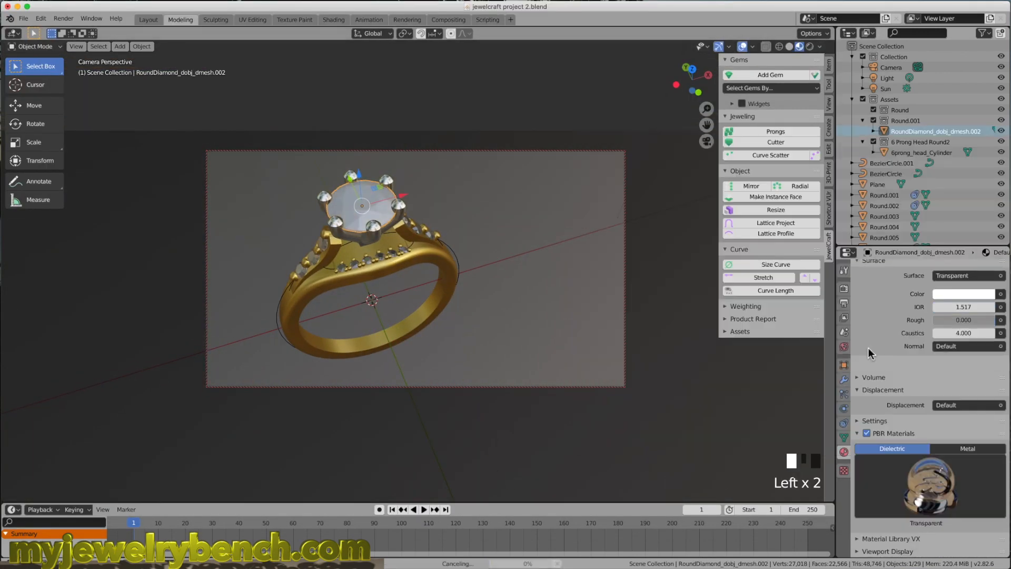
{"action": "key", "text": "F12"}
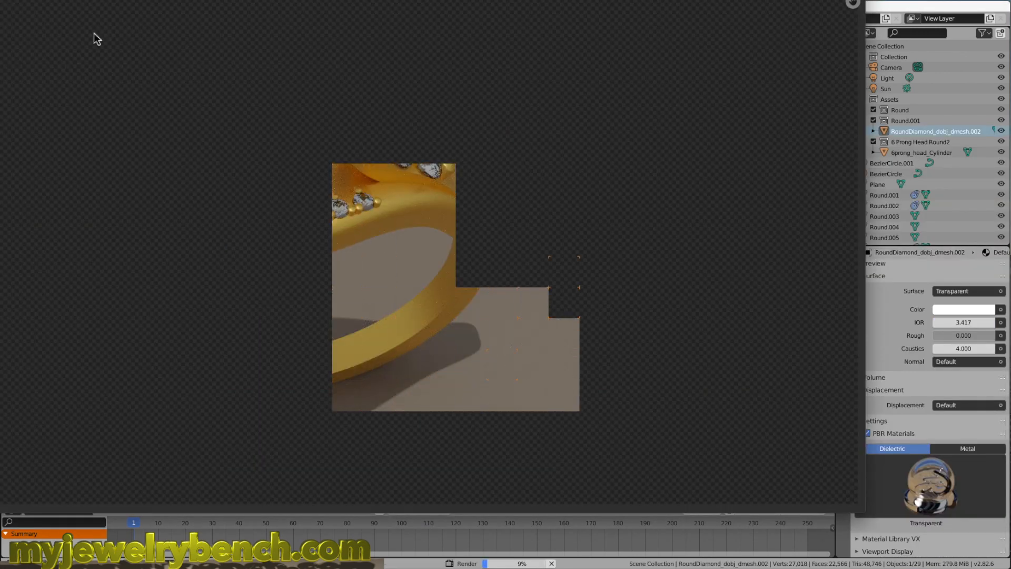